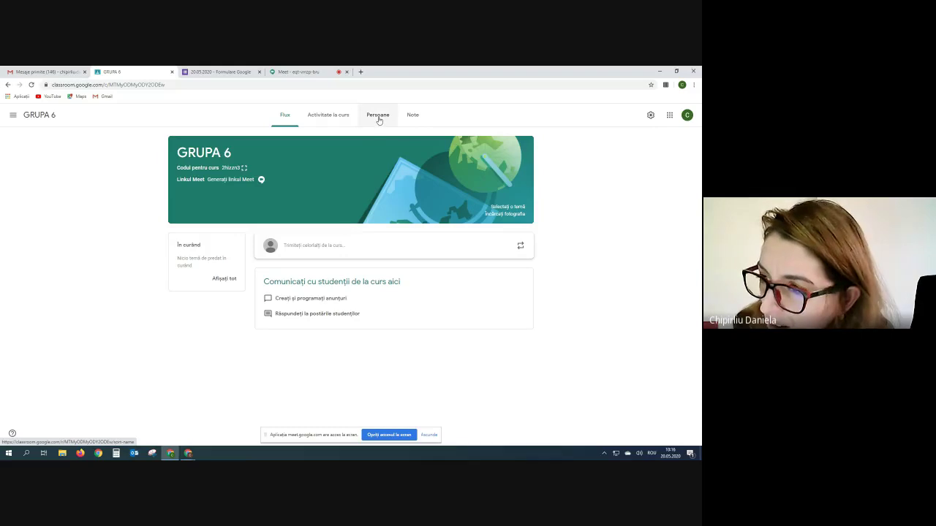
- Open GRUPA 6's People list and bring up the Invite students form
left_click(379, 117)
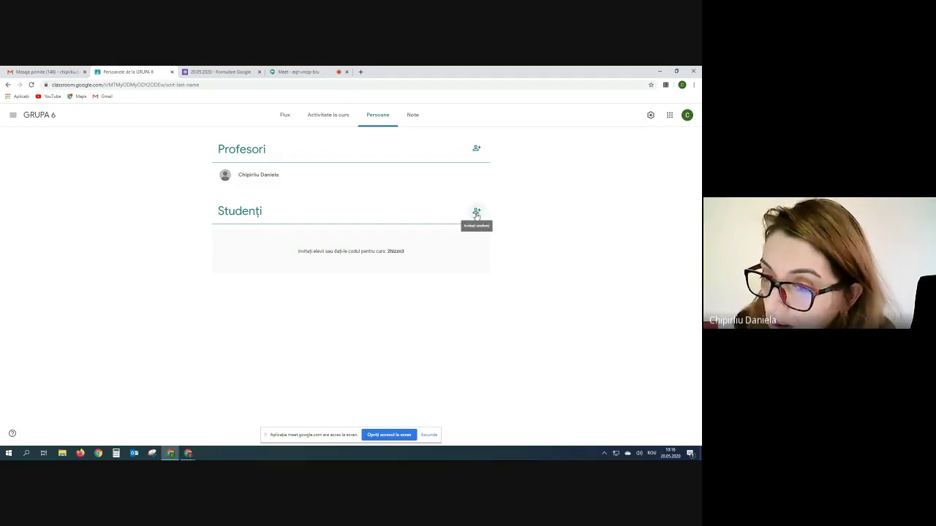
left_click(476, 214)
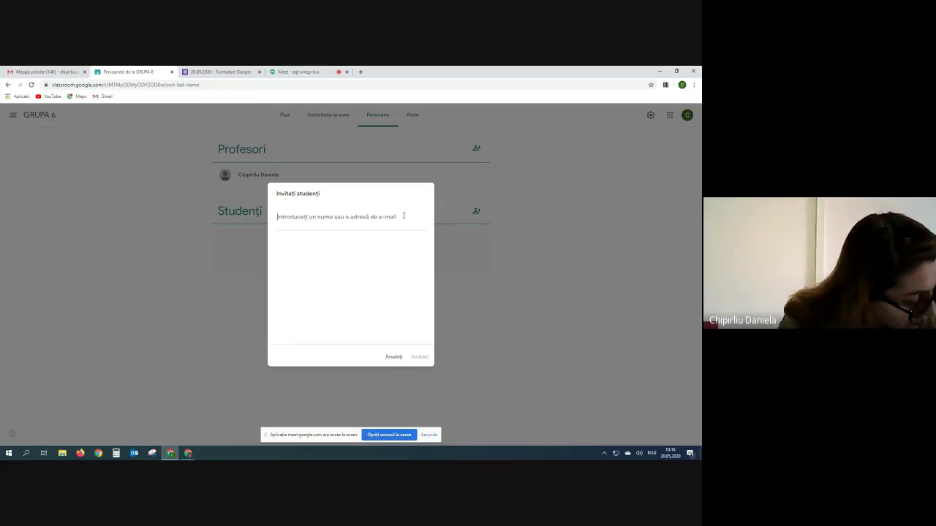
- Enter the student's school e-mail address, select the matching result and send the invitation
type("POPEASCU")
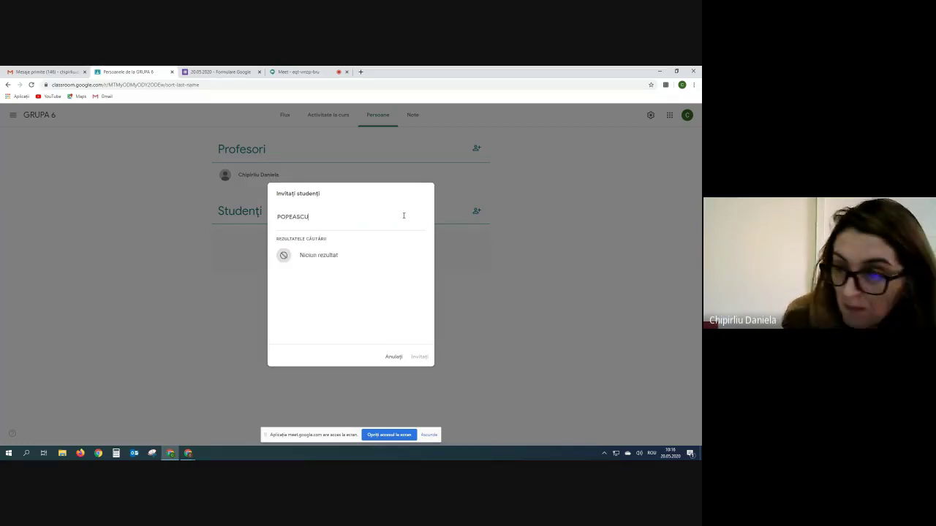
key("ctrl+a")
type("PO")
key("BackSpace")
key("BackSpace")
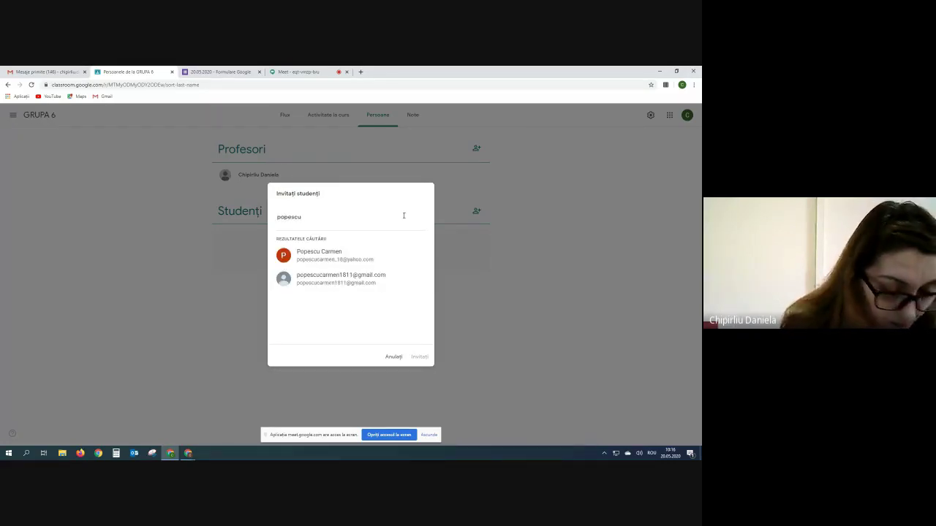
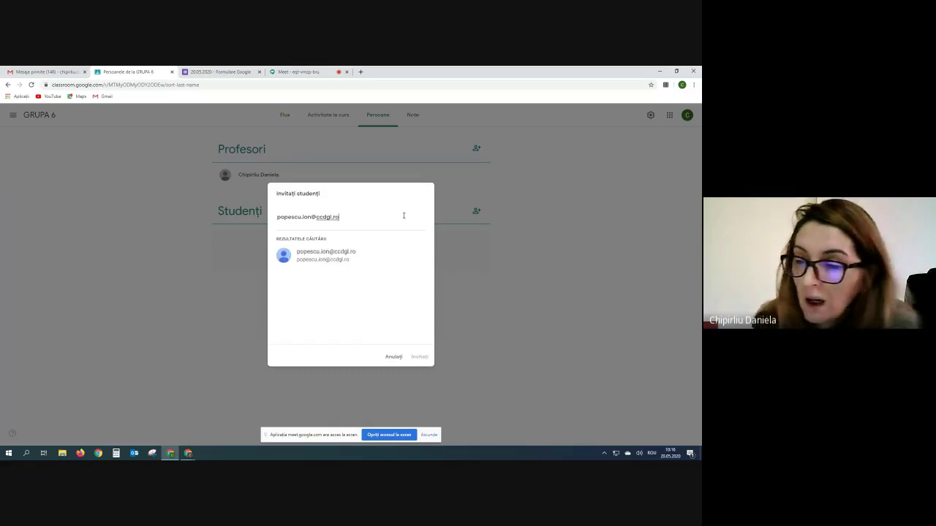
left_click(346, 260)
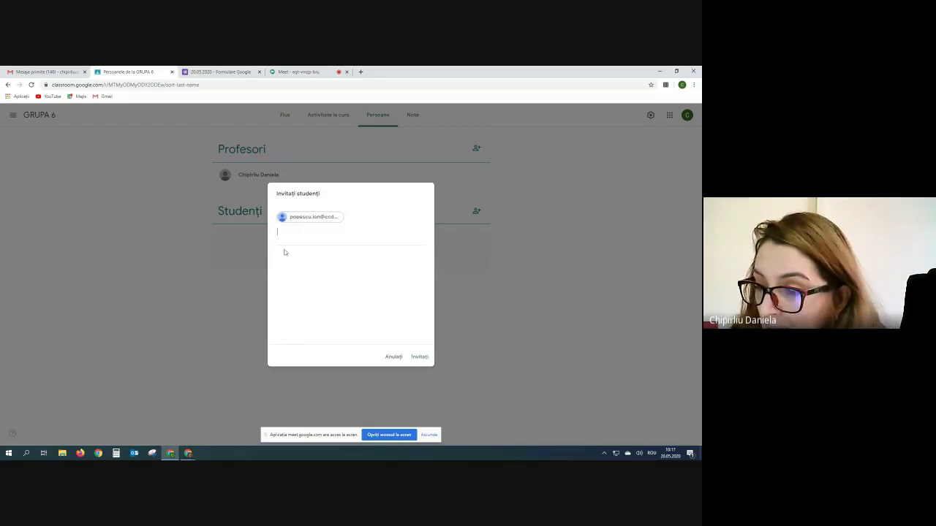
left_click(421, 358)
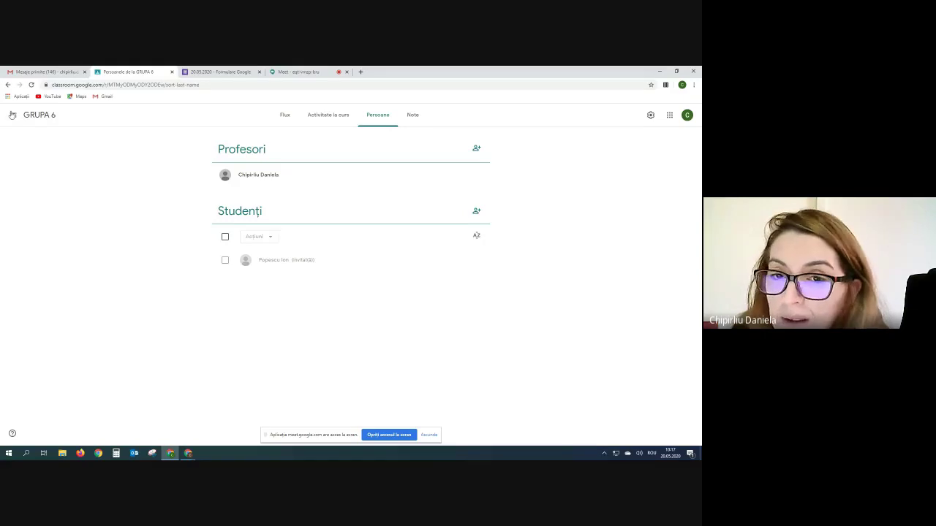
- Copy the GRUPA 6 class code from its enlarged view on the Stream page, then close it
left_click(44, 115)
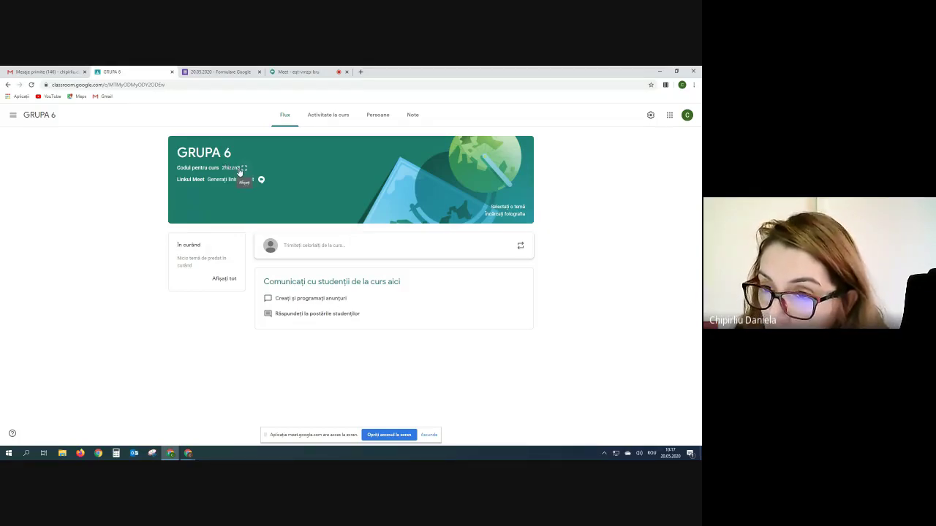
left_click(242, 169)
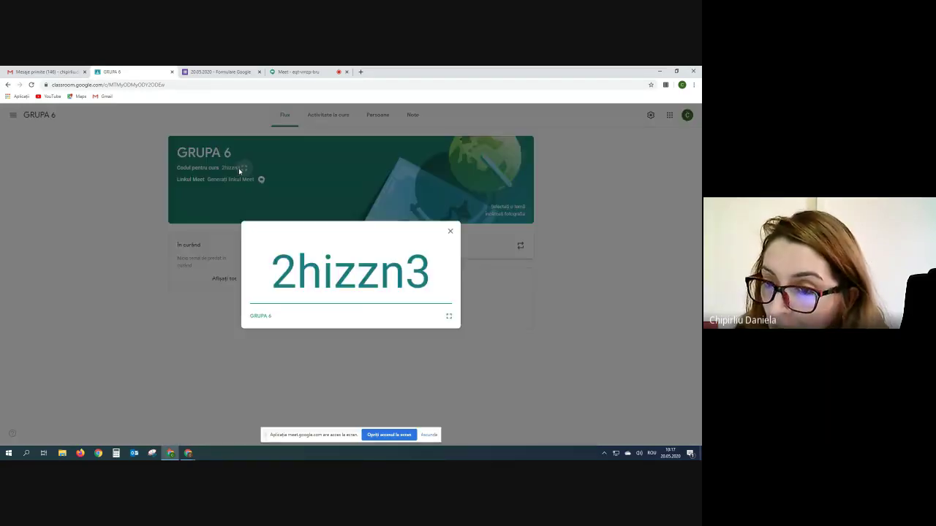
left_click_drag(415, 273, 268, 273)
right_click(341, 271)
left_click(358, 289)
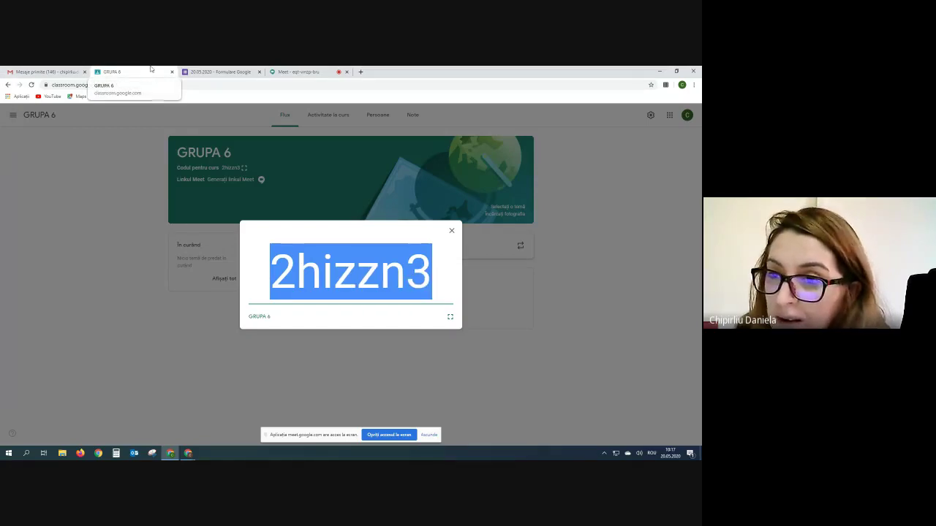
left_click(452, 232)
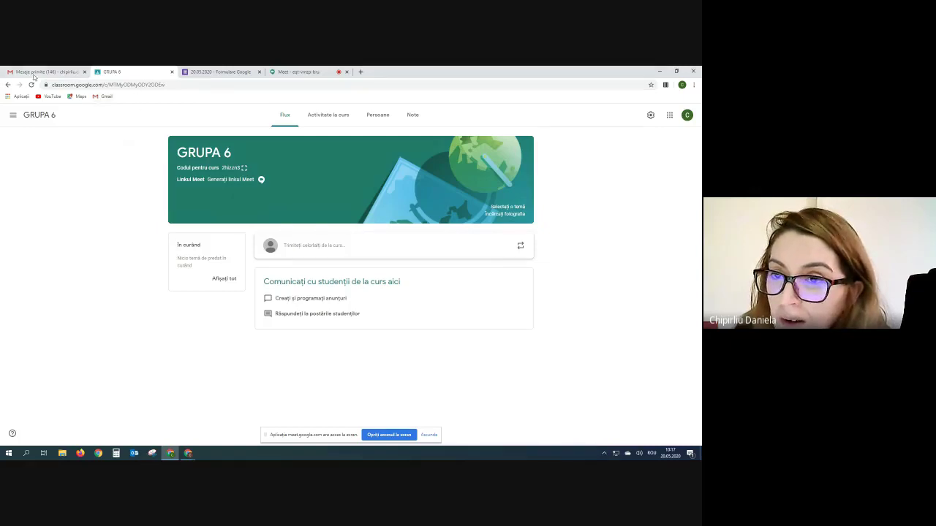
- Close the Classroom tab, copy the form's share link, and return to the Meet call
left_click(171, 73)
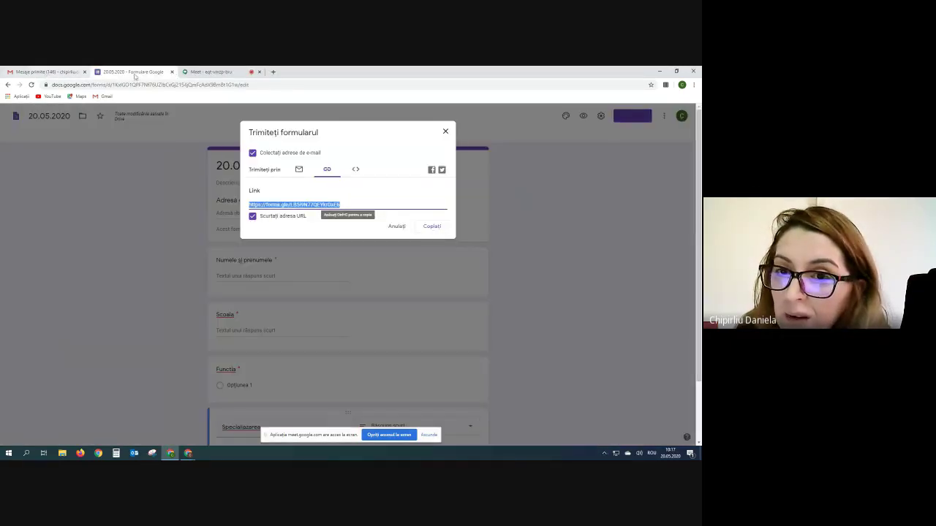
left_click(435, 227)
left_click(446, 131)
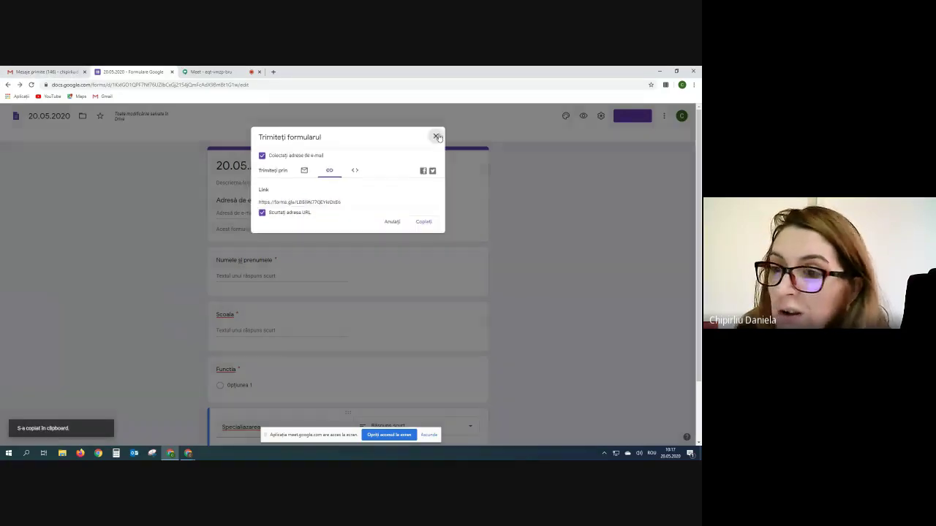
left_click(211, 72)
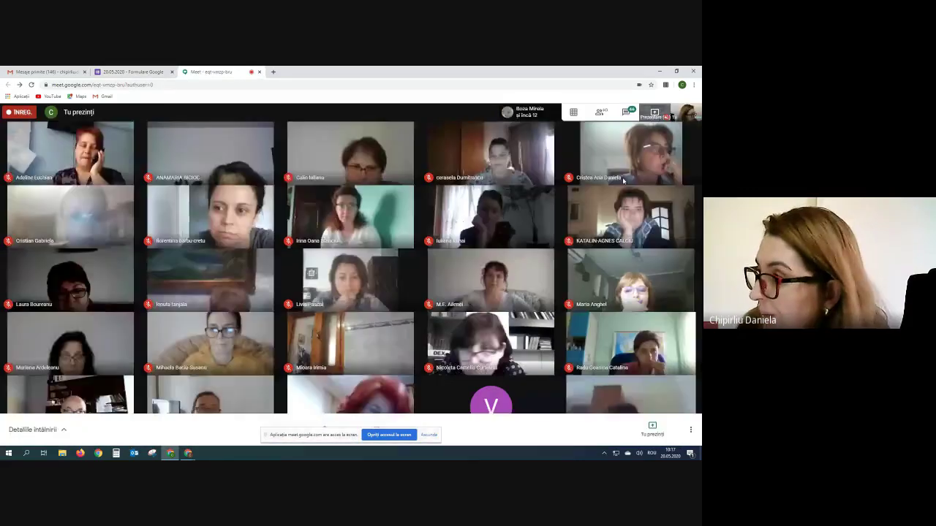
- Paste the forms.gle link into the Meet chat, send it, then go to Gmail
left_click(625, 112)
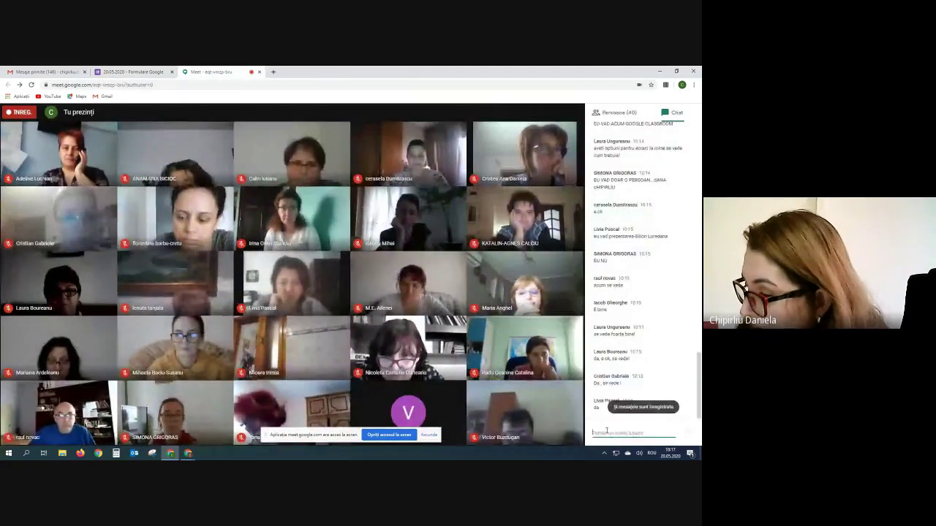
right_click(601, 431)
left_click(620, 377)
key("Return")
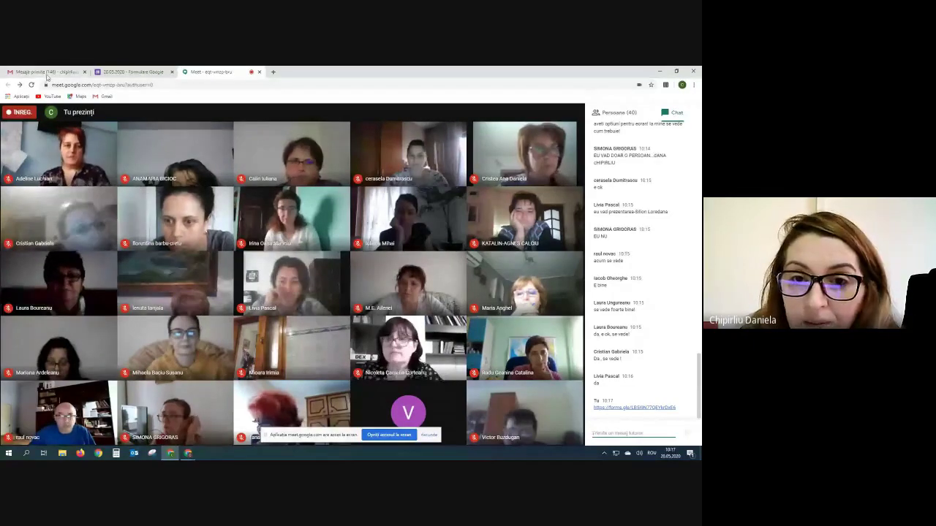
left_click(48, 73)
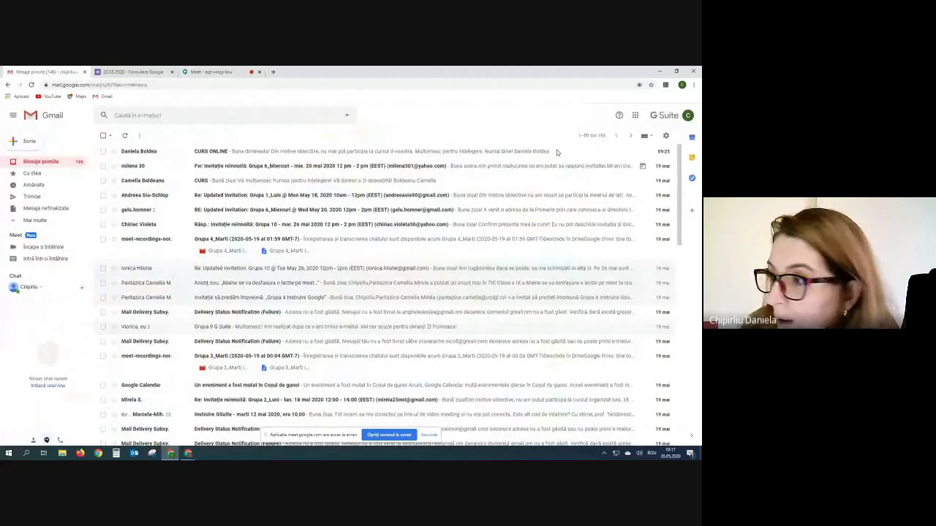
- Launch Classroom from Gmail's Google apps launcher
left_click(636, 115)
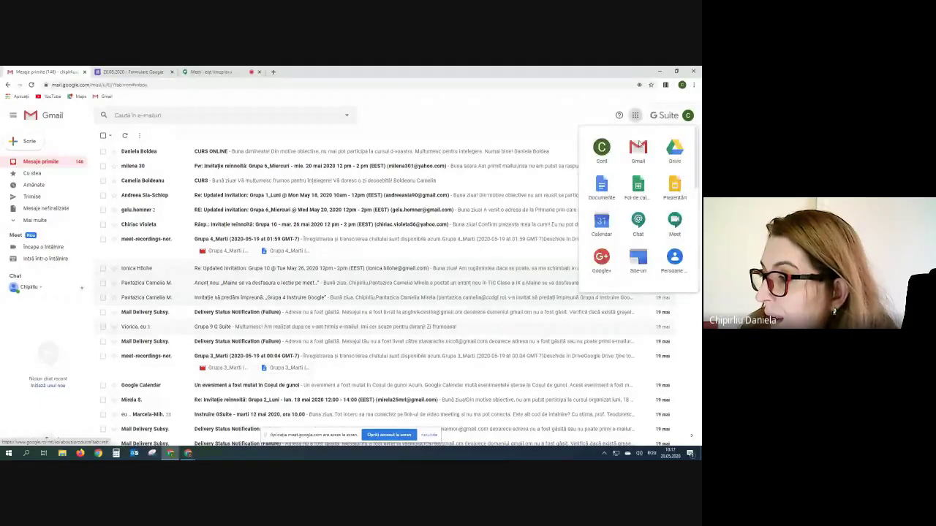
scroll(609, 234, "down", 5)
left_click(601, 240)
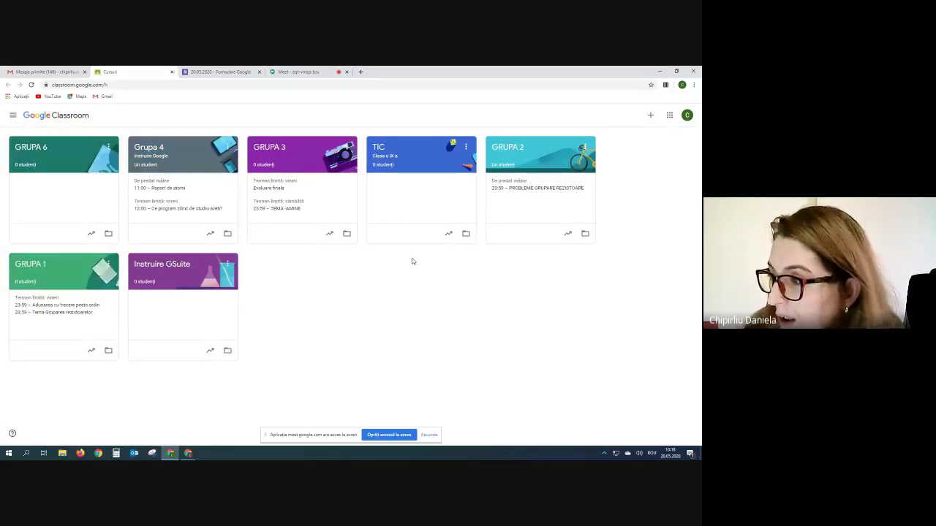
- Open the GRUPA 6 class card from the Classroom home page
left_click(651, 115)
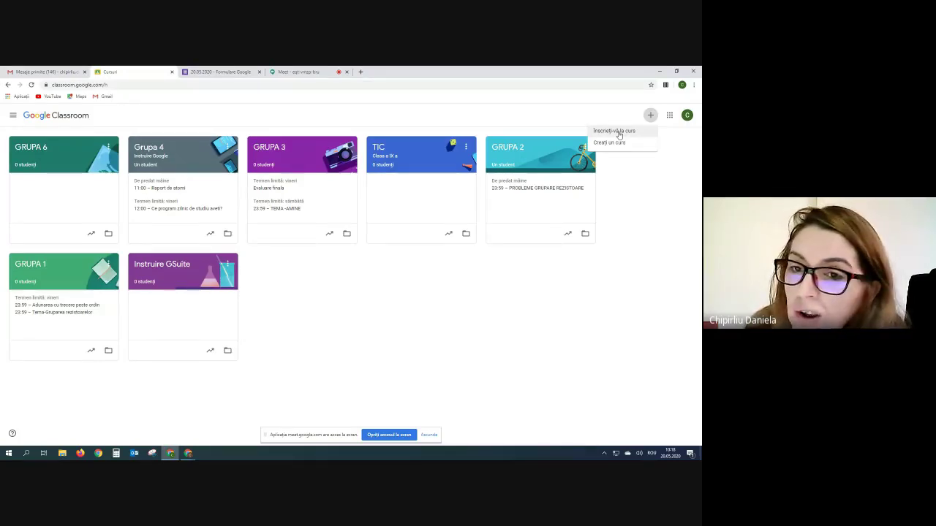
left_click(72, 162)
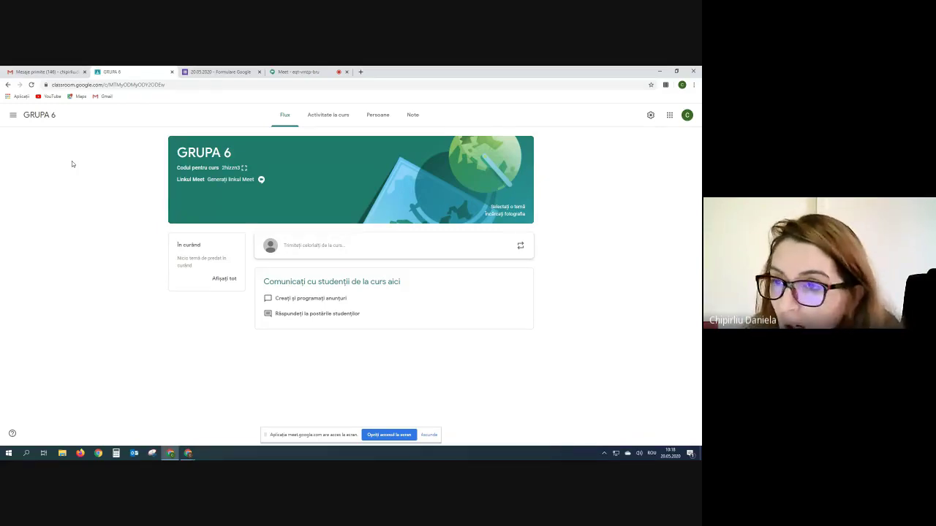
- Go to GRUPA 6's People tab and open the Invite students dialog
left_click(387, 117)
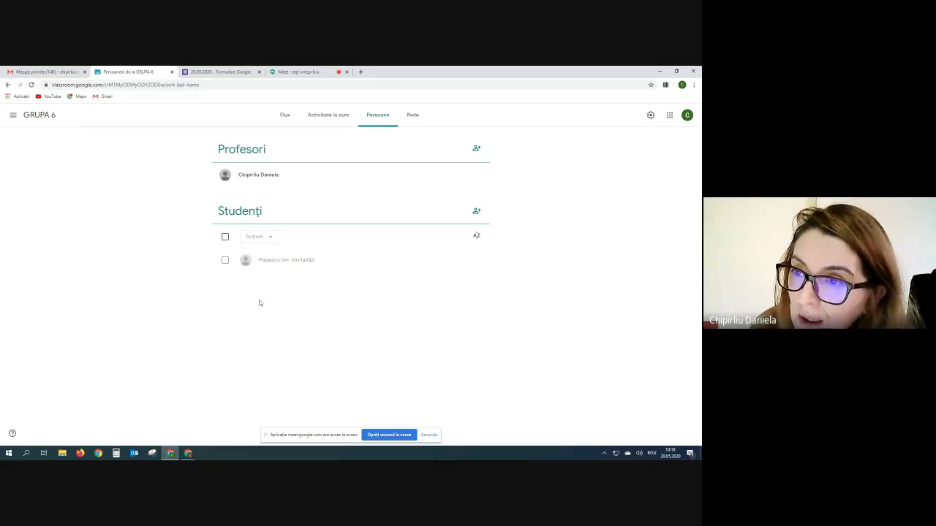
left_click(477, 212)
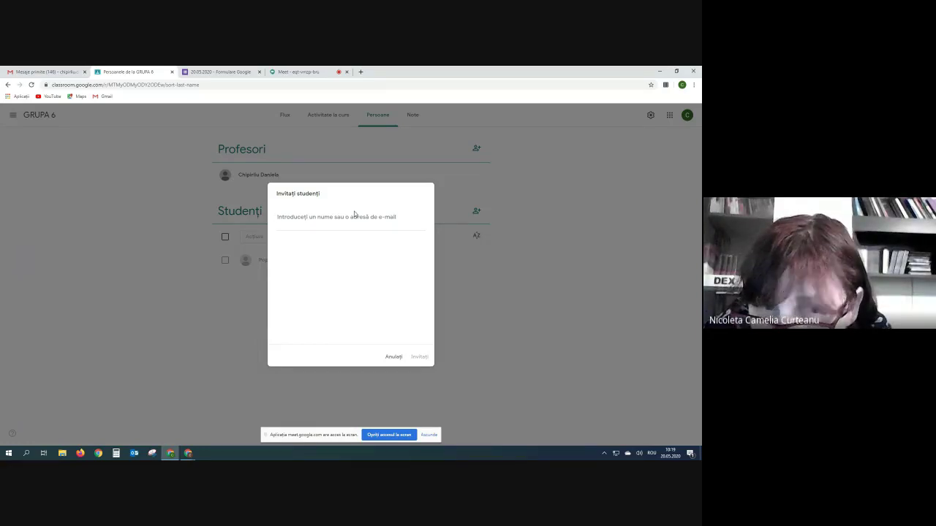
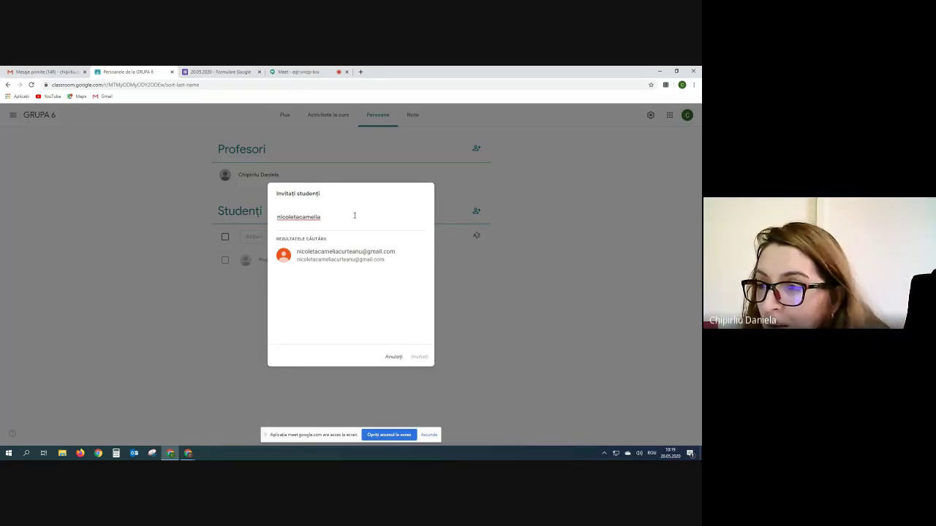
- Try inviting a student's Gmail address, then cancel after the outside-domain error
left_click(345, 257)
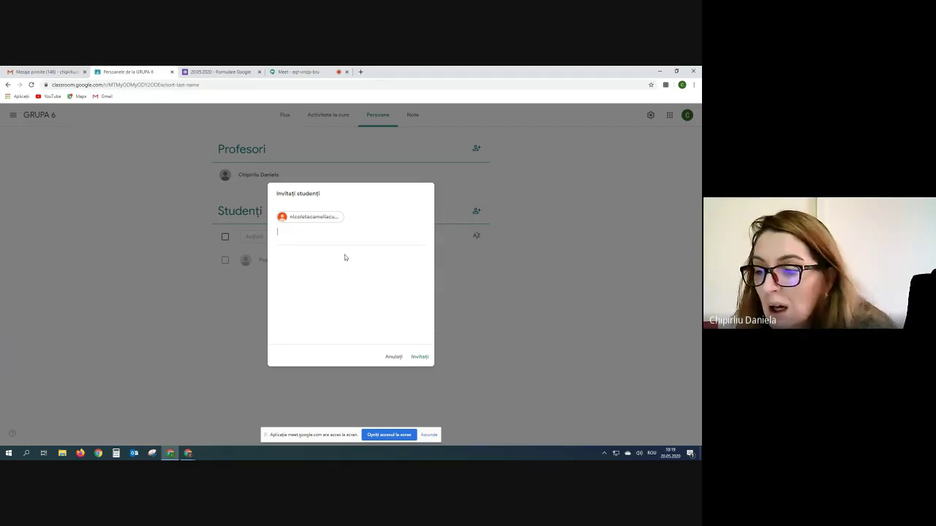
left_click(424, 359)
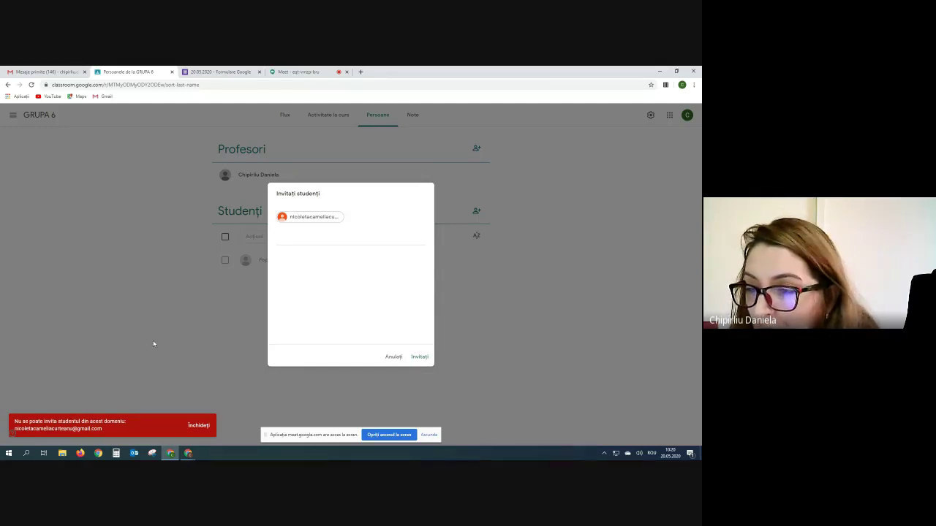
left_click(394, 358)
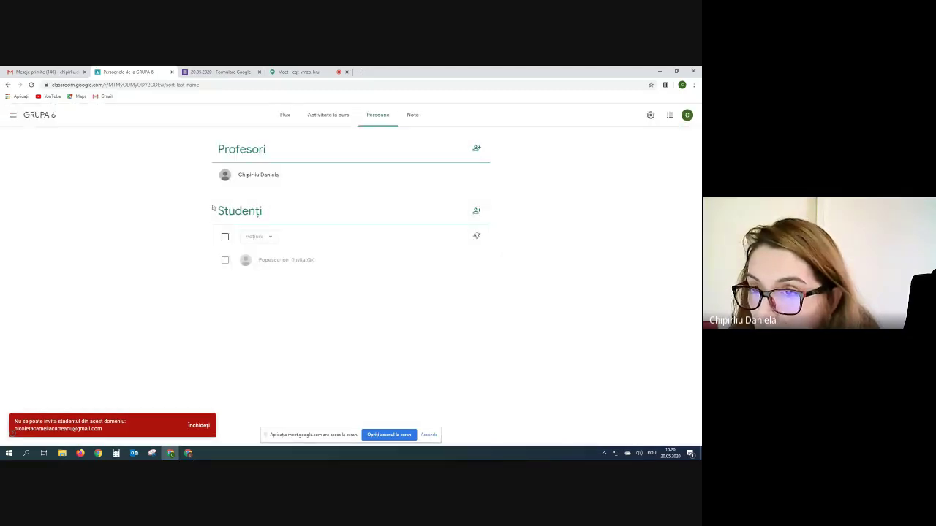
- Switch from the Meet call to the GRUPA 6 People page tab
left_click(314, 71)
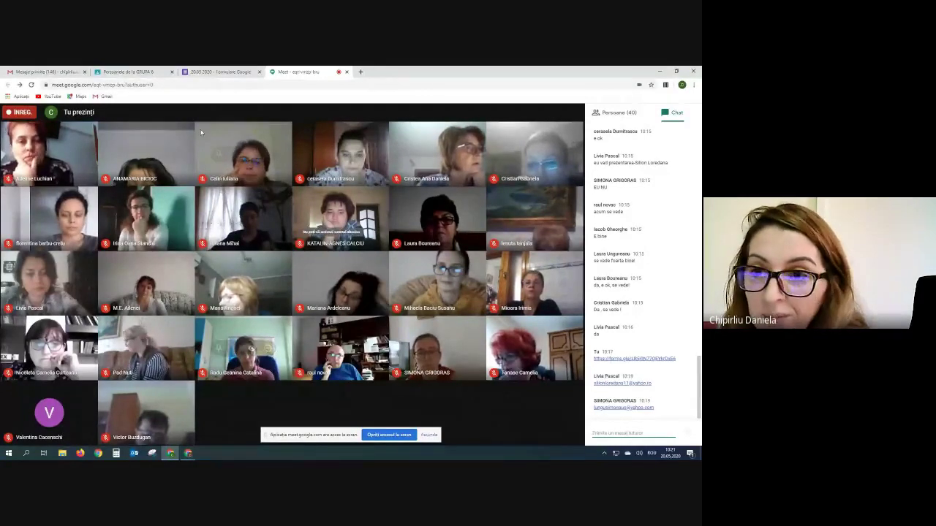
left_click(143, 73)
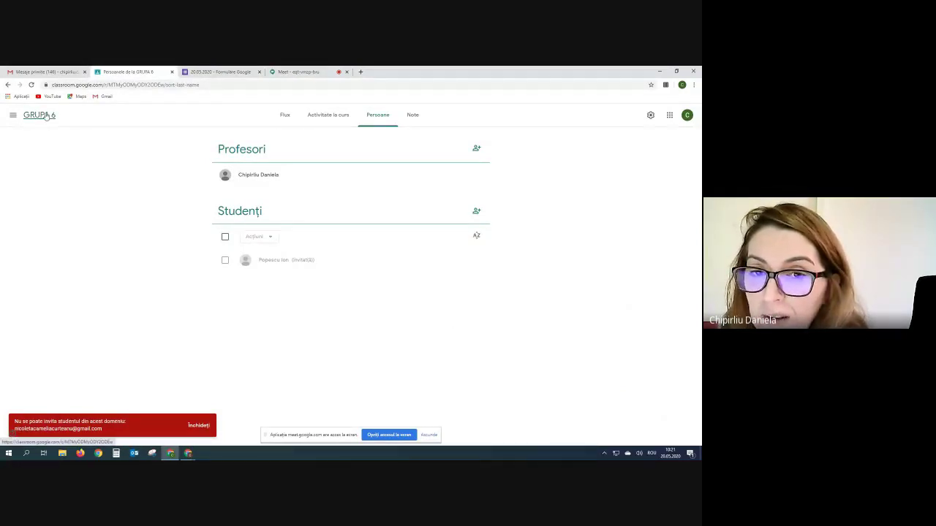
- Return from the people list to GRUPA 6's Stream page using the class name at top left
left_click(36, 118)
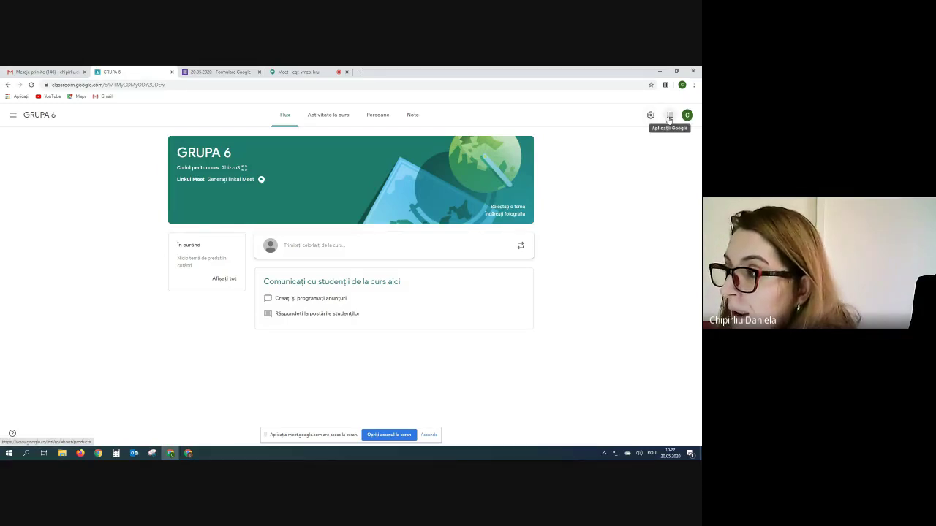
- Generate a Meet link in GRUPA 6's settings, make it visible to students, and save
left_click(650, 116)
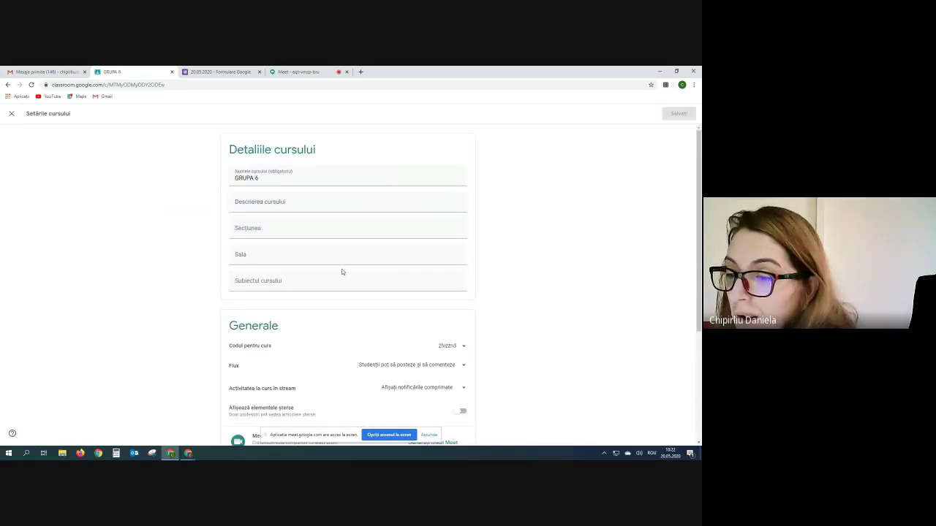
scroll(229, 205, "down", 5)
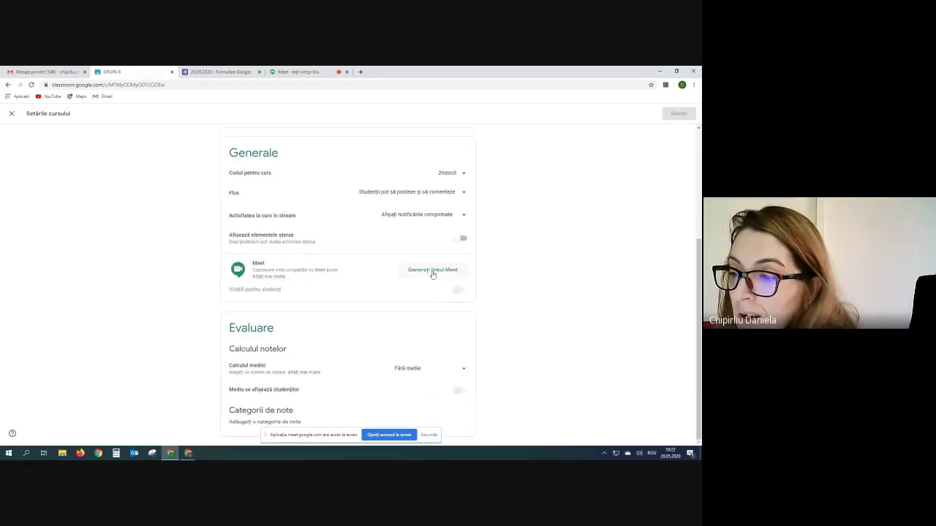
left_click(433, 270)
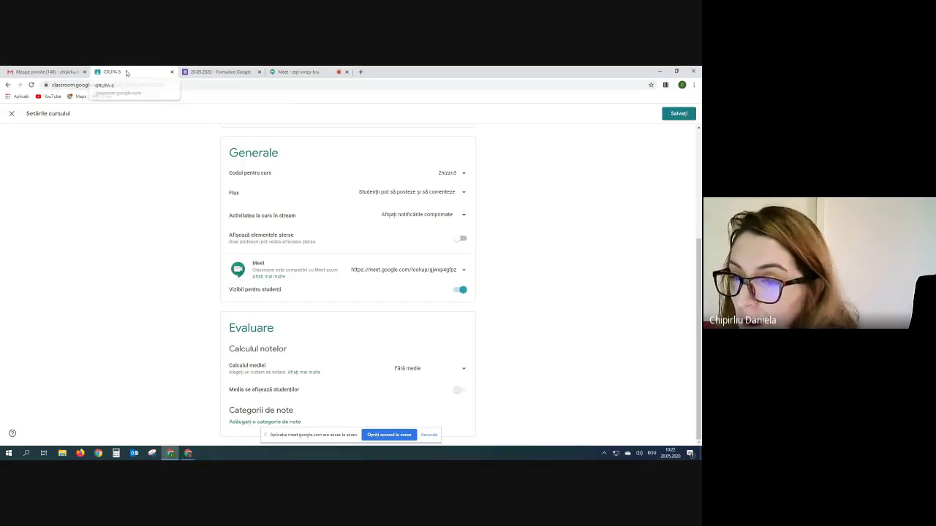
left_click(686, 114)
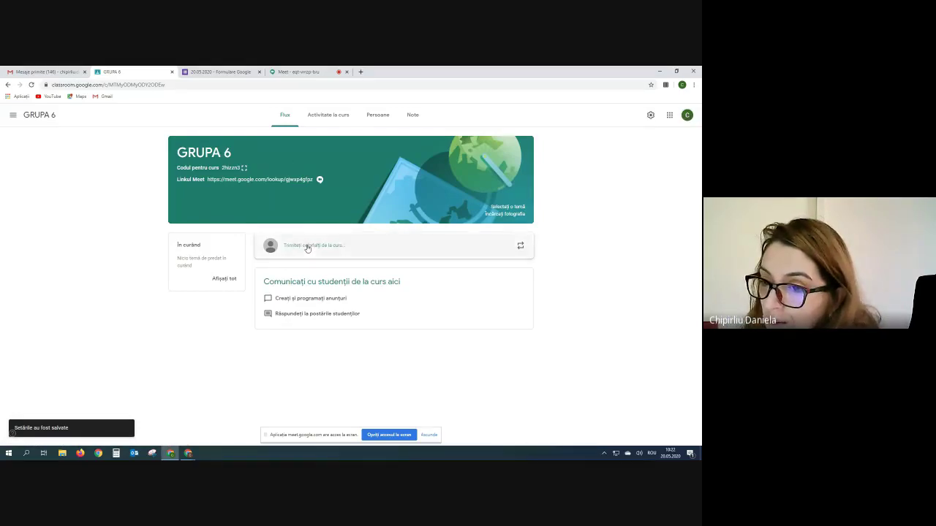
- Post 'Luni 25 mai la ora 10 ne vedem pe Meet' to the GRUPA 6 stream
left_click(308, 249)
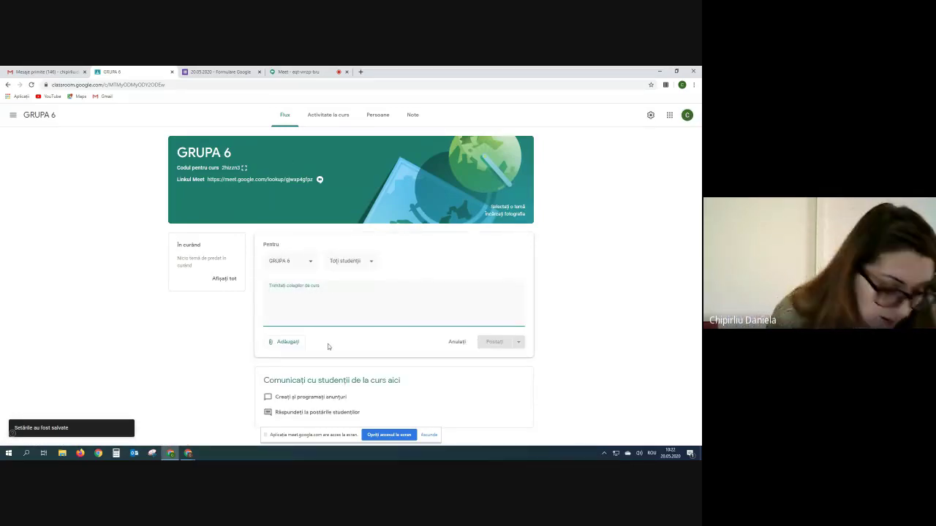
type("Luni")
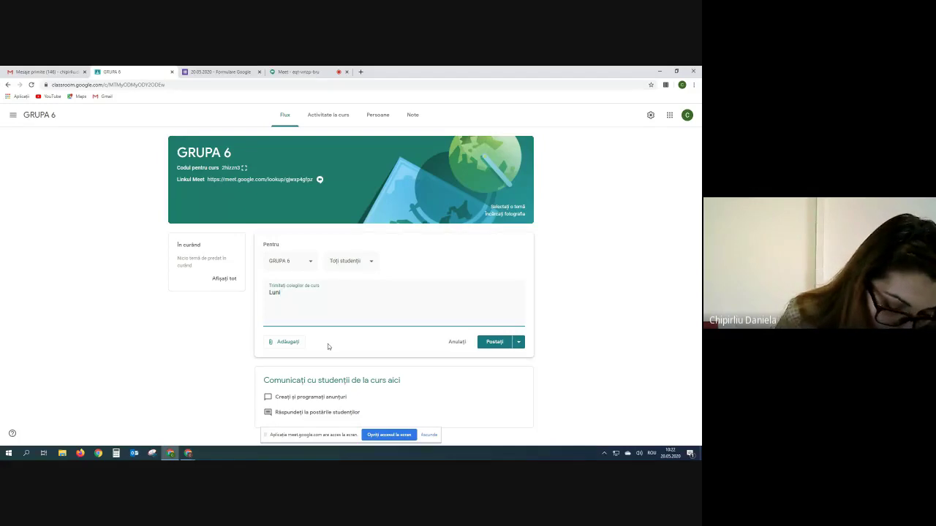
type(" 25 mai")
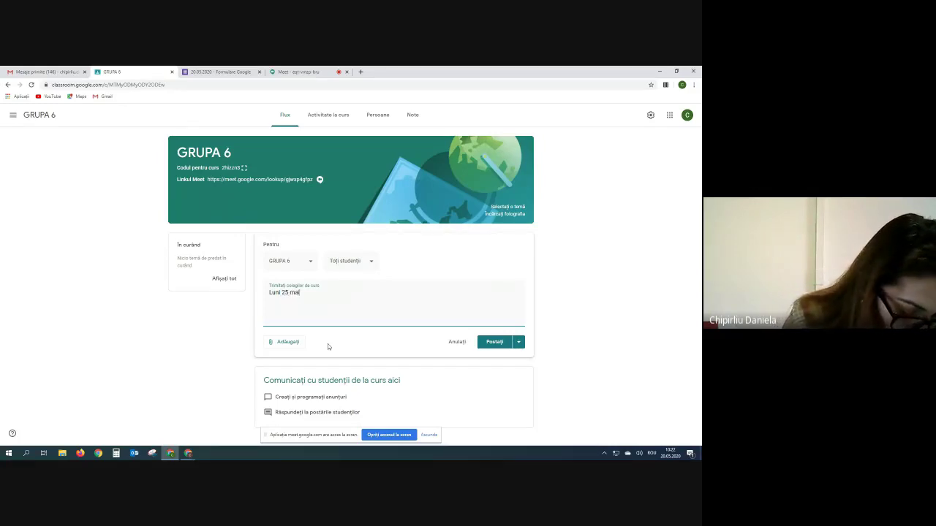
type(" la ora 10 ne vedem pe")
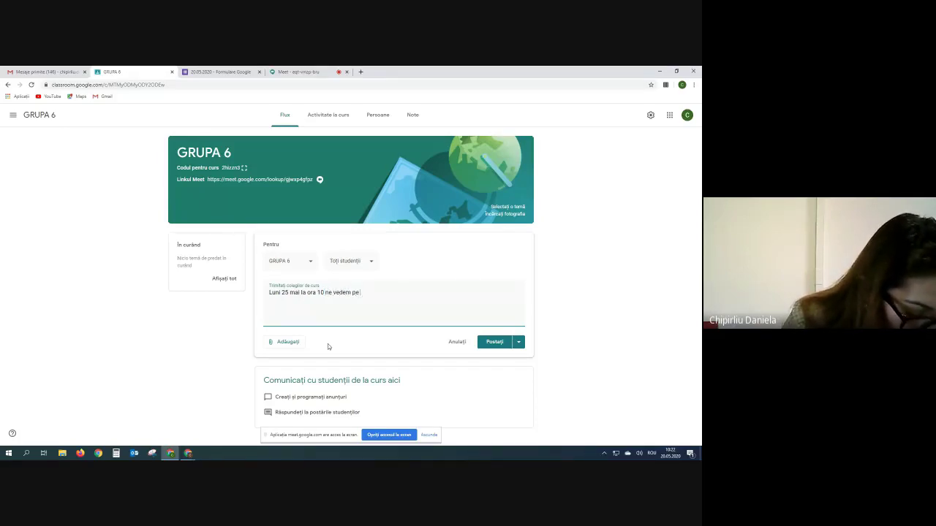
type(" Meet")
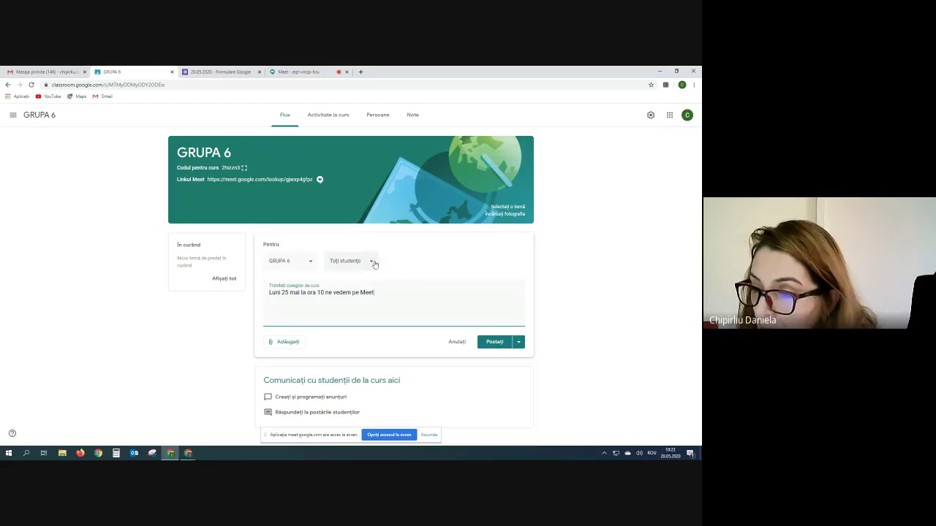
left_click(493, 342)
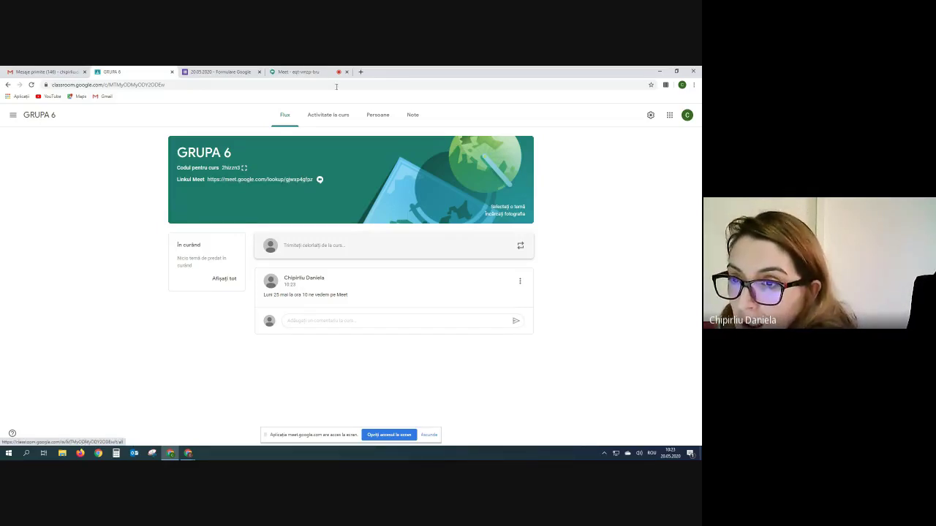
- Check the Meet call, then go back to GRUPA 6 and open its coursework page
left_click(302, 74)
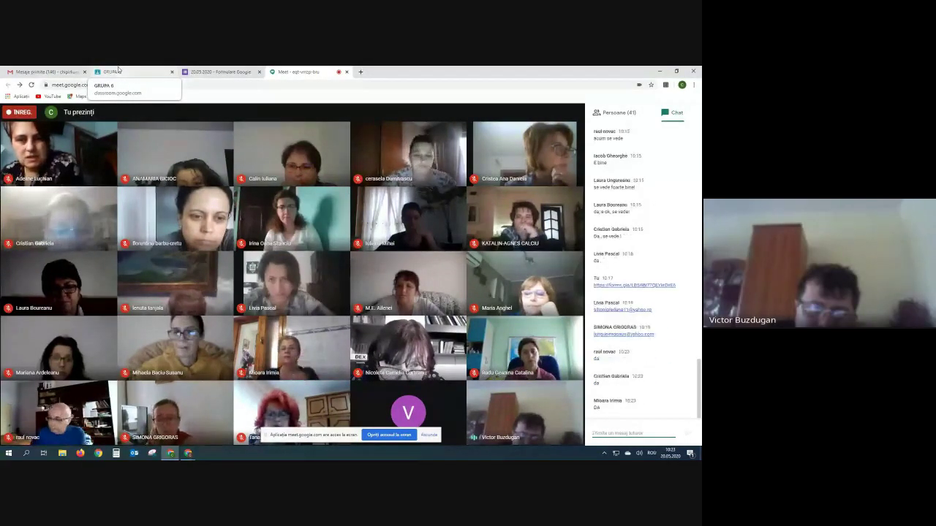
left_click(122, 71)
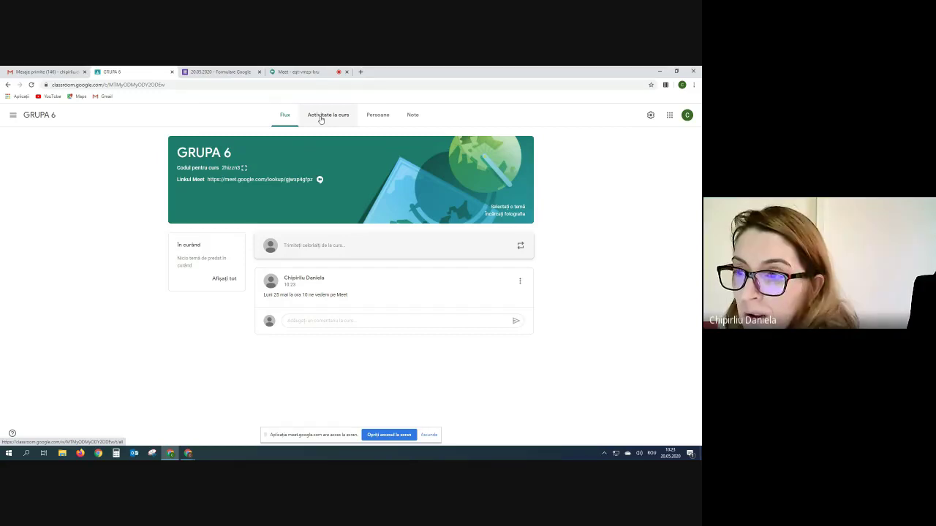
left_click(320, 120)
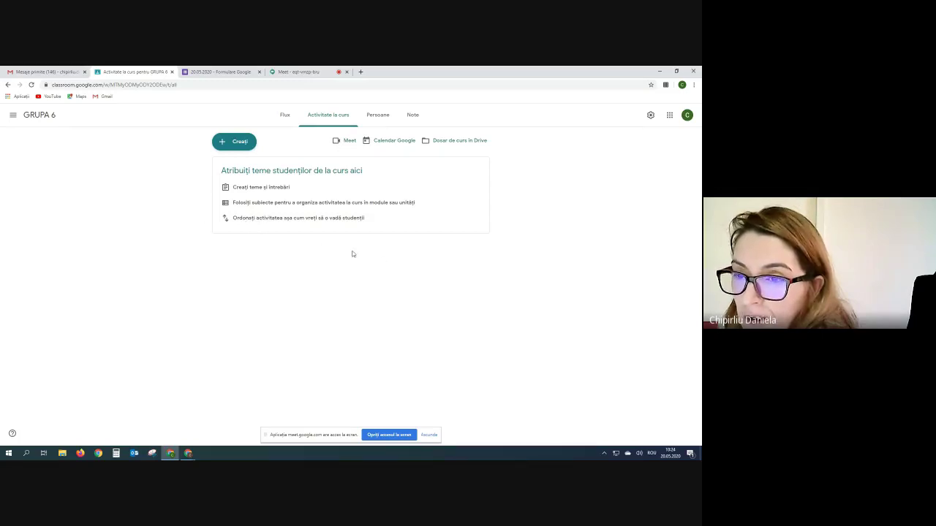
- Start a new Material post for GRUPA 6 and admit the waiting participant into the Meet call
left_click(220, 144)
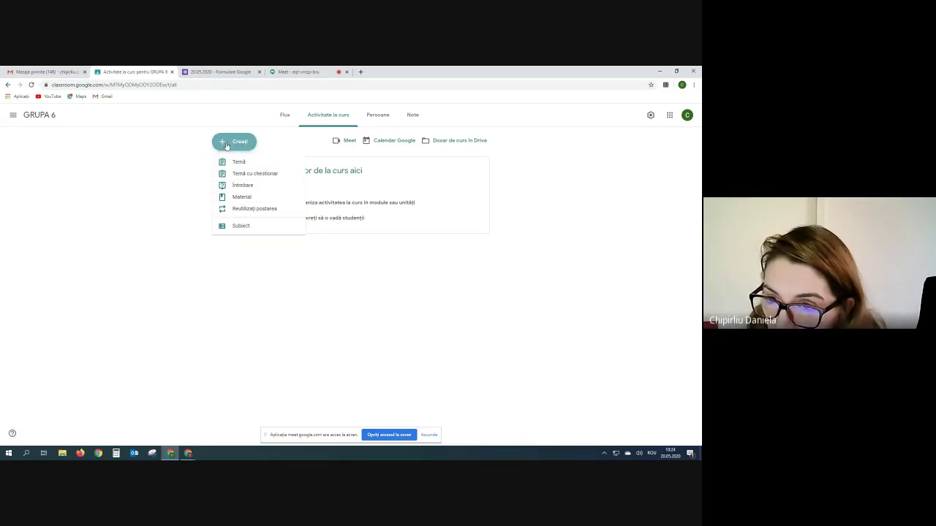
left_click(232, 198)
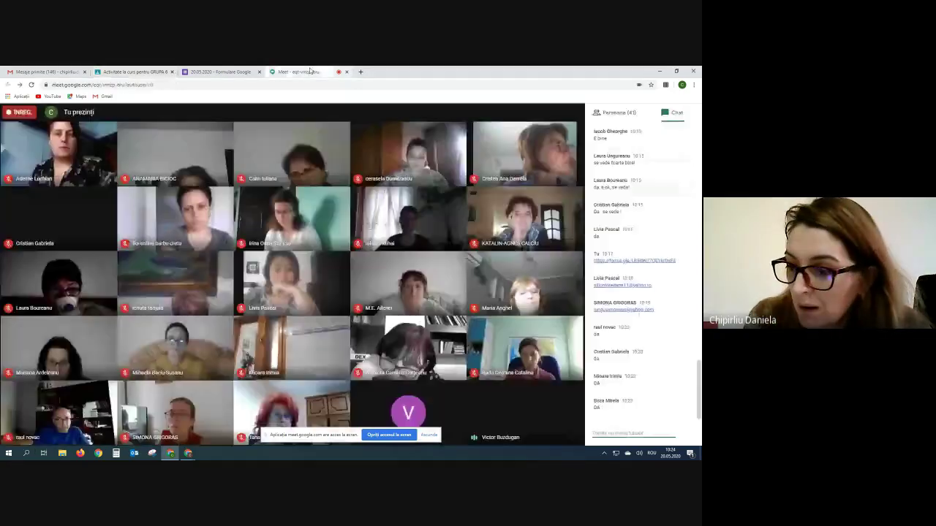
left_click(296, 71)
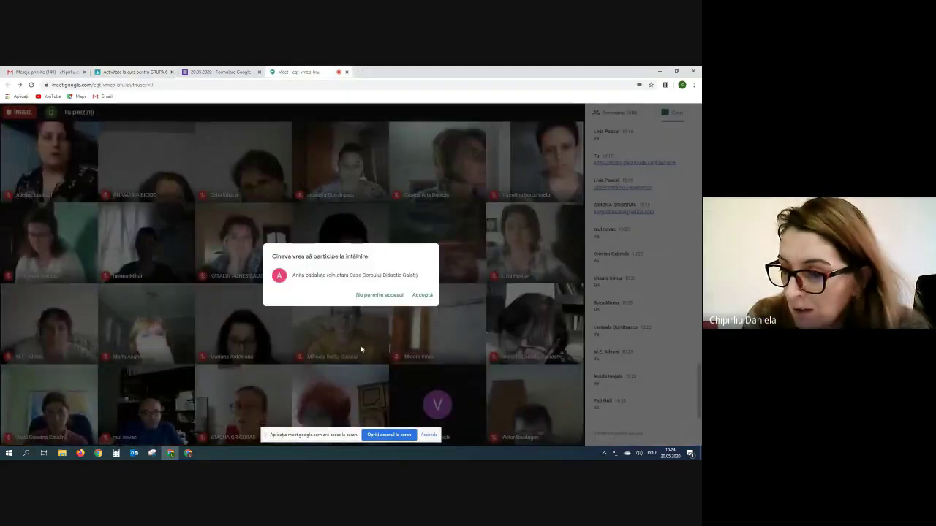
left_click(422, 295)
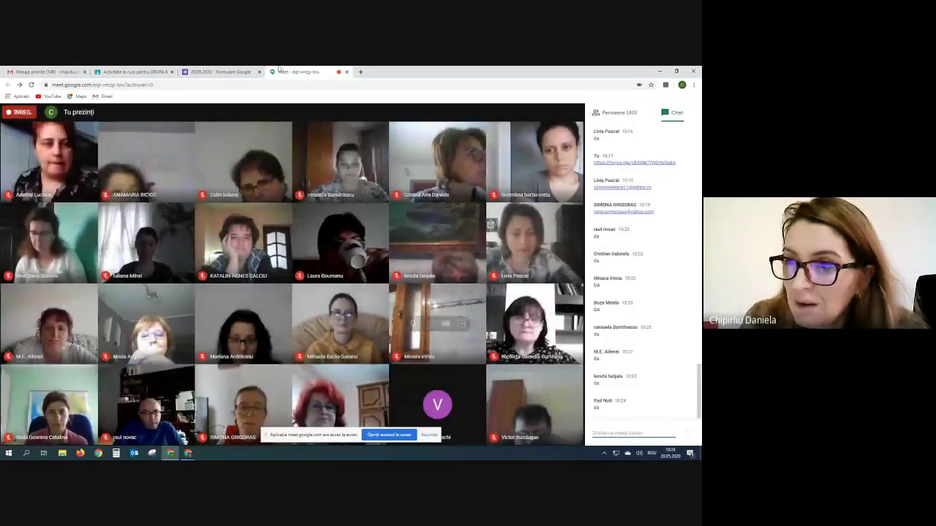
left_click(135, 72)
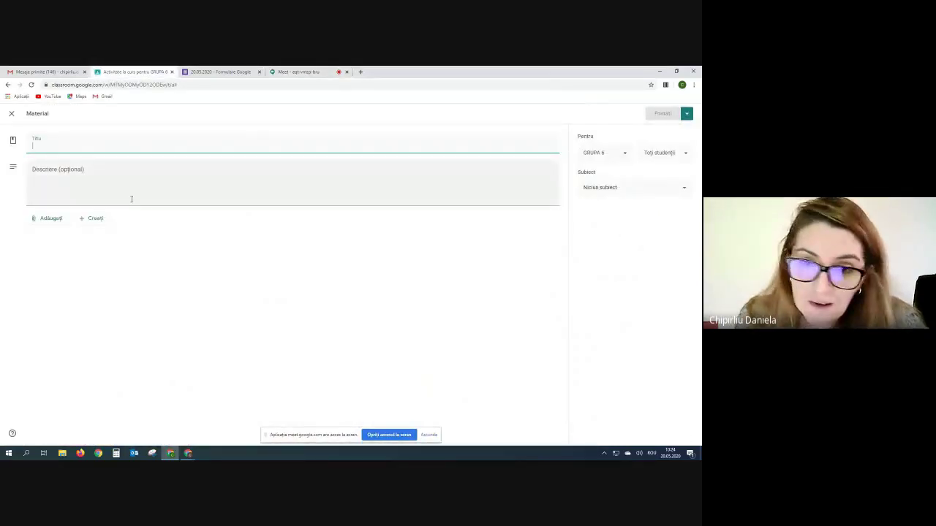
- Look through the PDFs in the desktop CHIMIE folder, then restore the Classroom Material form
left_click(659, 71)
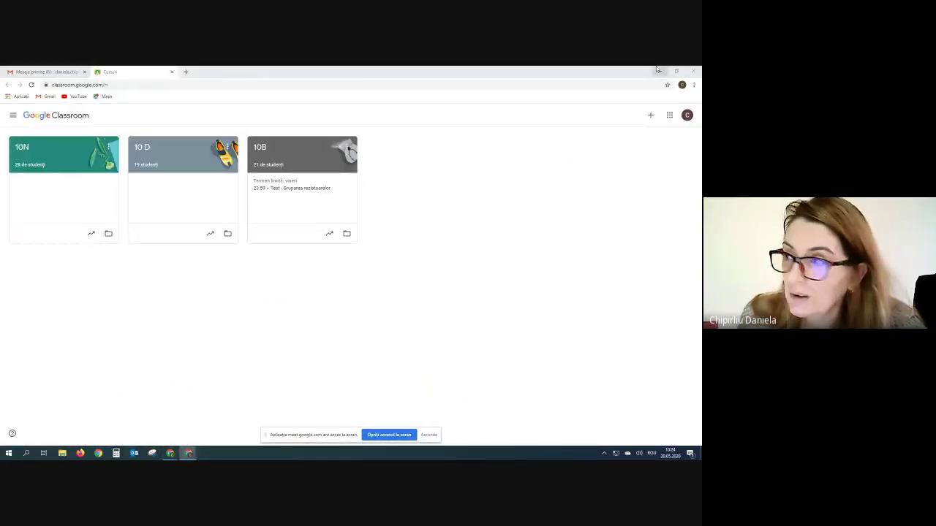
left_click(659, 71)
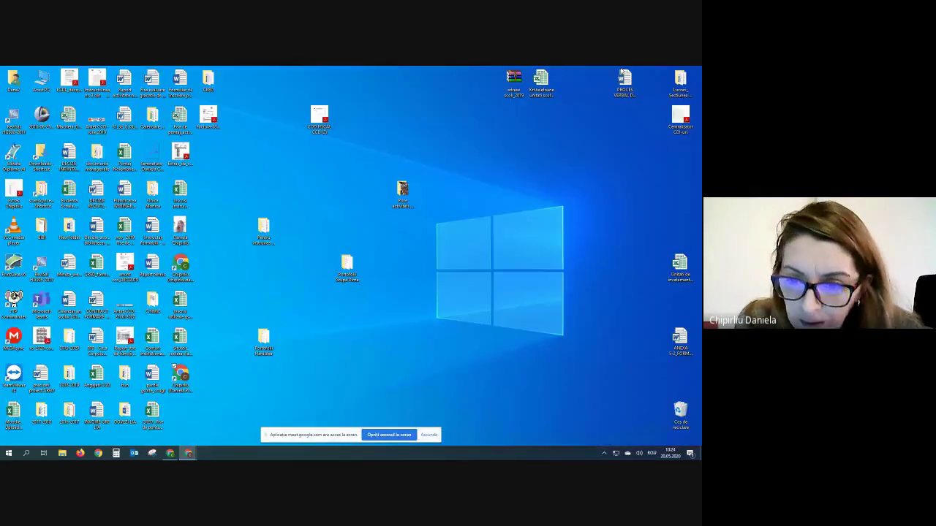
double_click(153, 303)
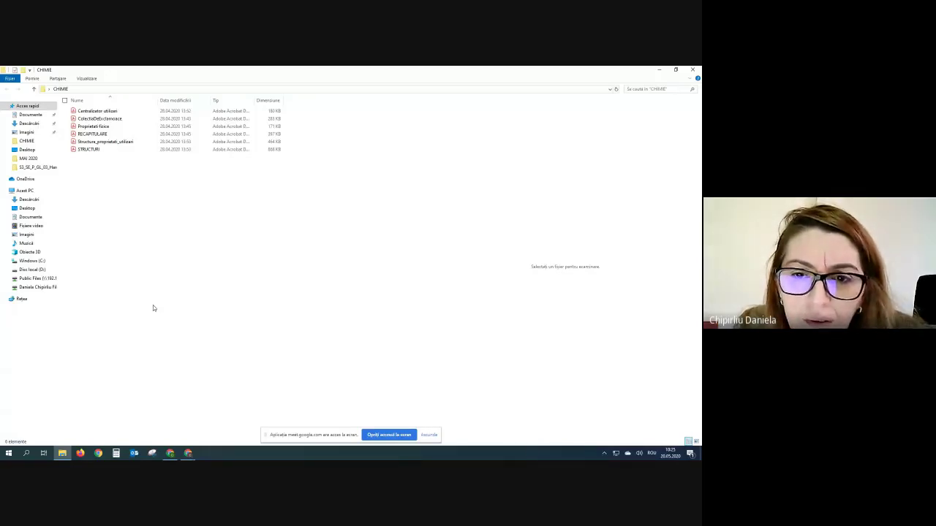
left_click(695, 70)
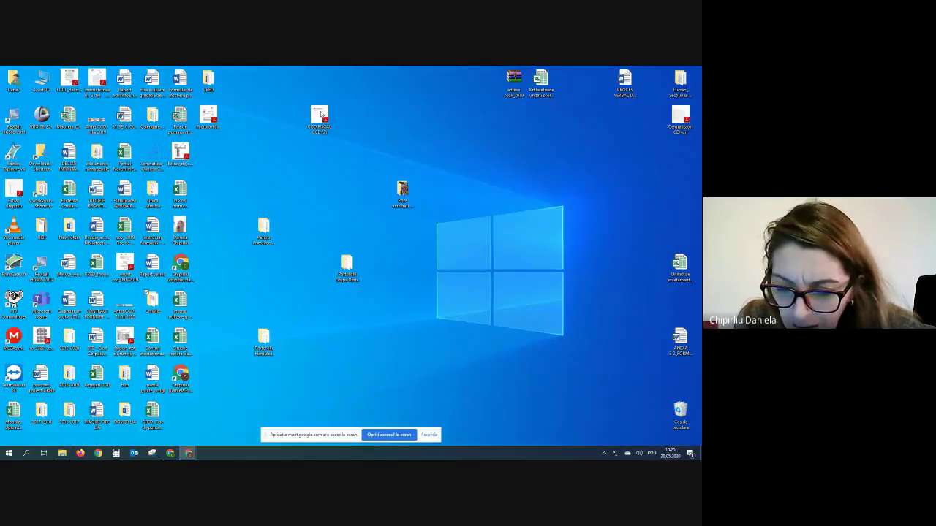
mouse_move(172, 452)
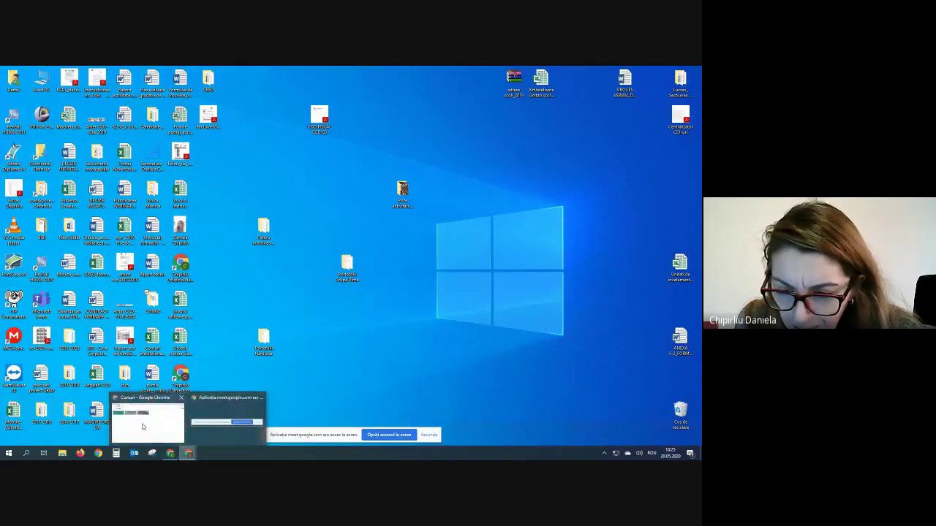
left_click(150, 420)
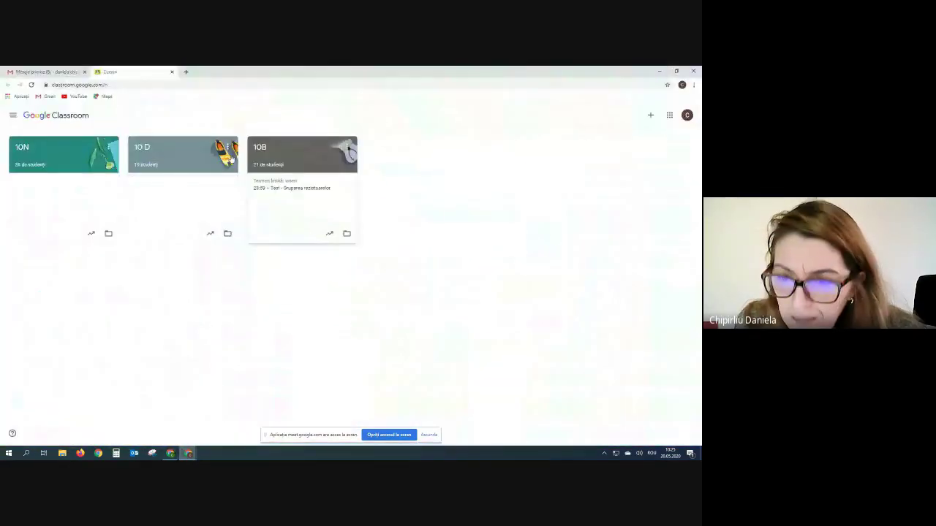
left_click(659, 71)
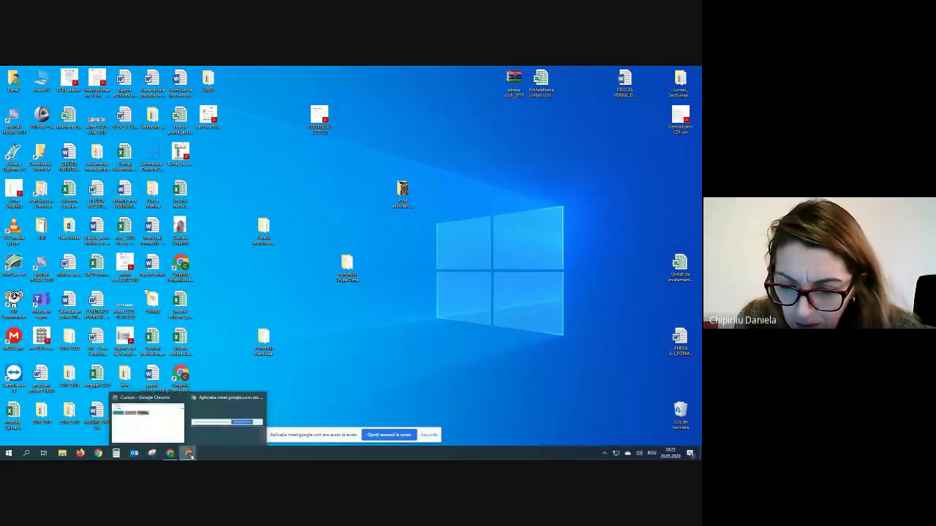
left_click(171, 453)
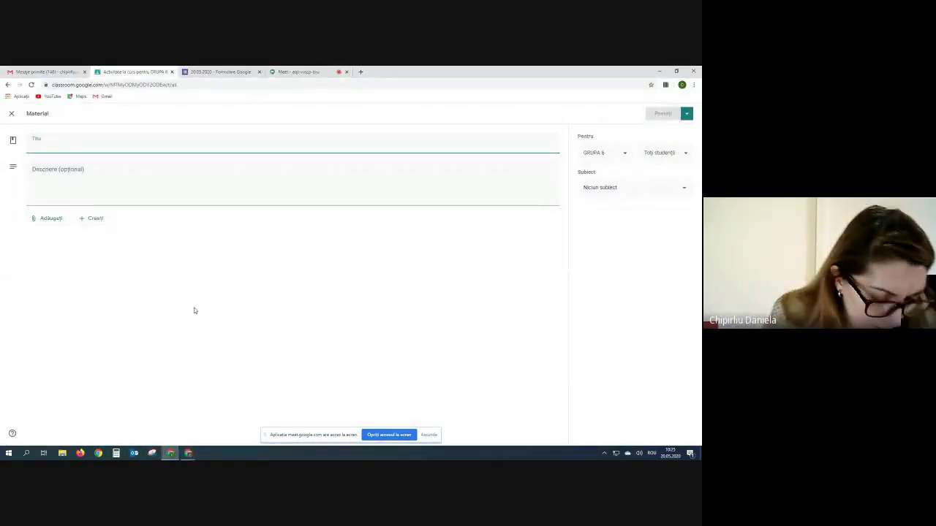
- Title the material 'Proprietati fizice' and describe it as 'Studiati acest material pana saptamana viitoare'
type("Propri")
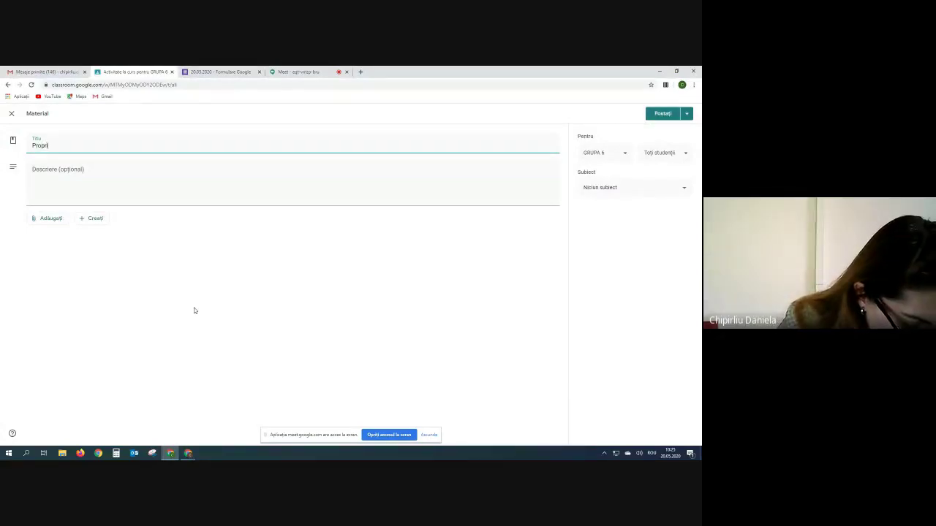
type("etati fizice")
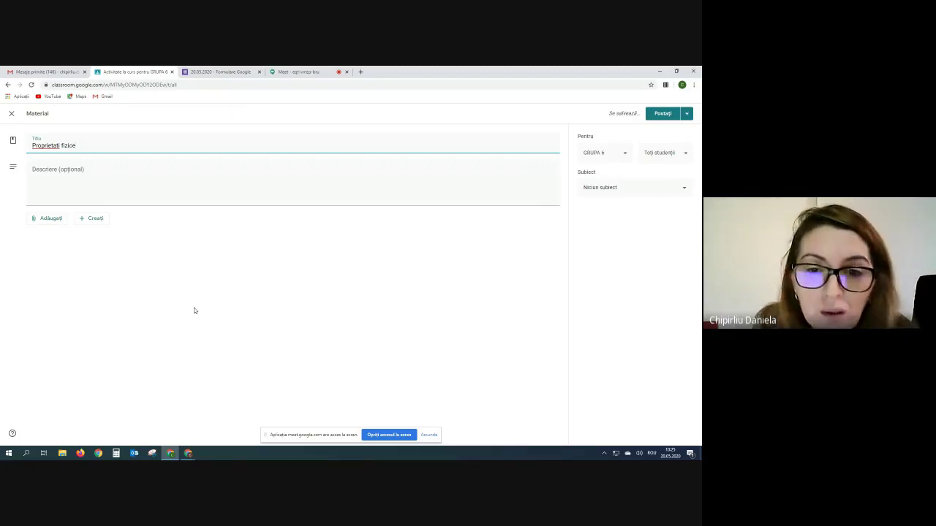
left_click(56, 174)
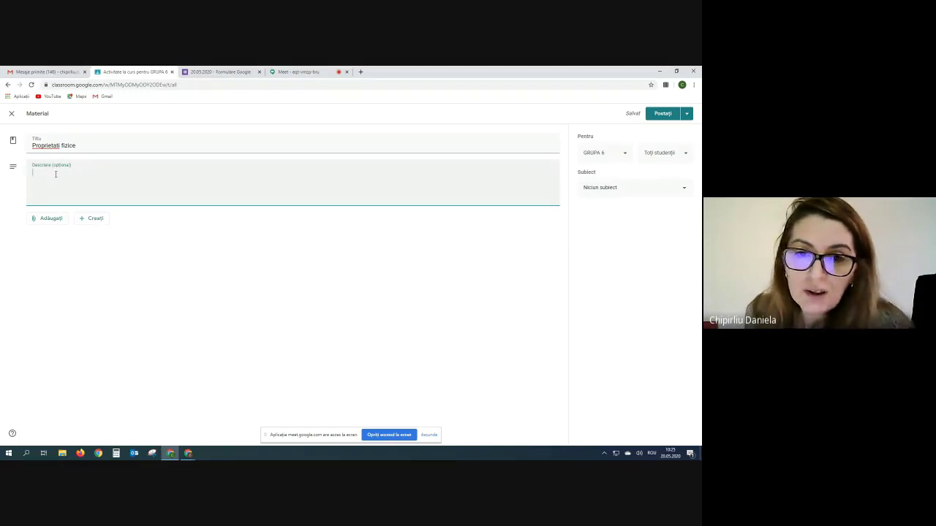
type("Studiati ace")
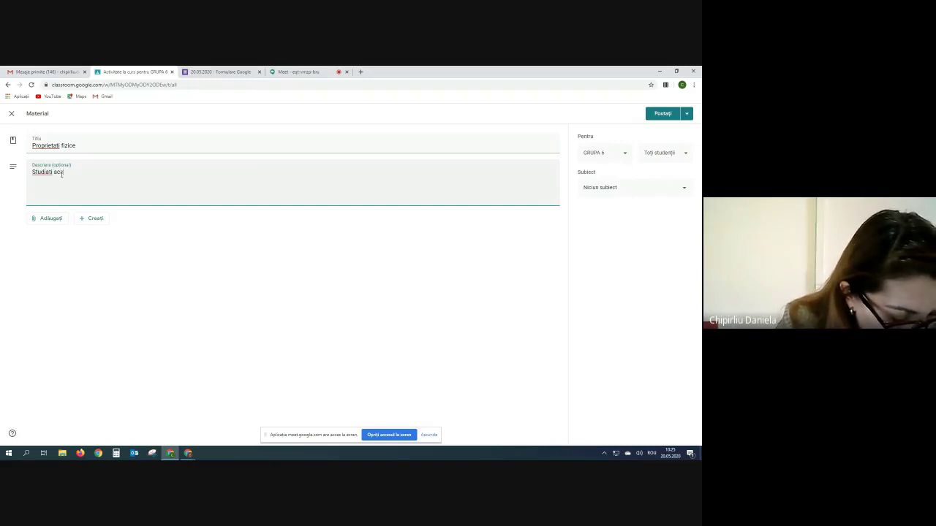
type("st materi")
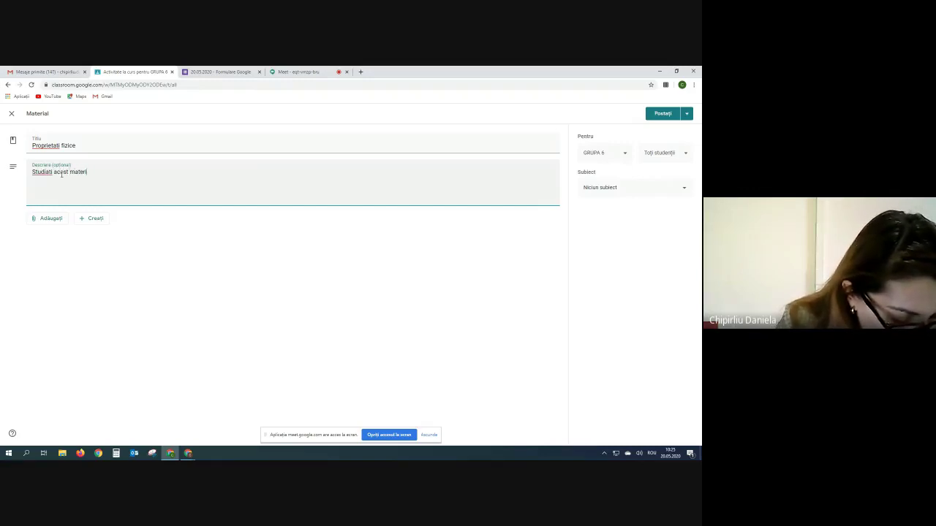
type("al pabana saptamana viitoare")
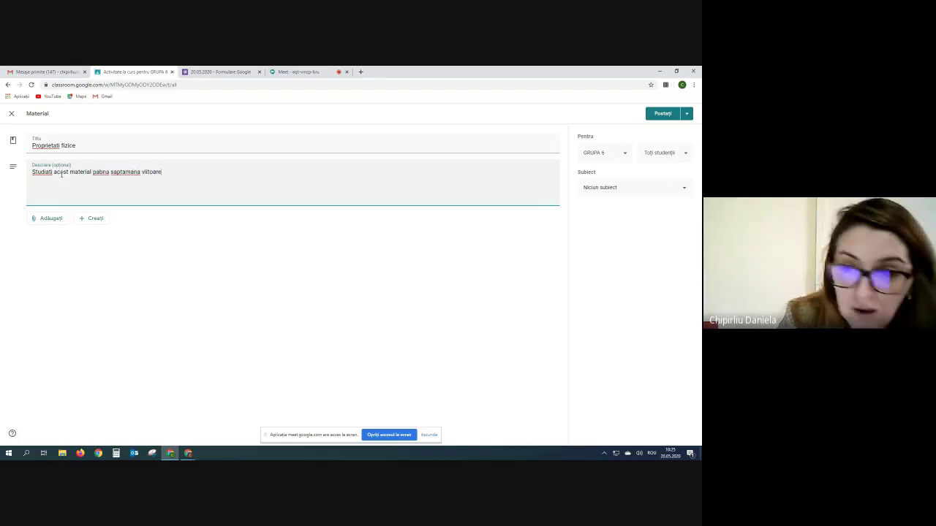
left_click(99, 176)
key("BackSpace")
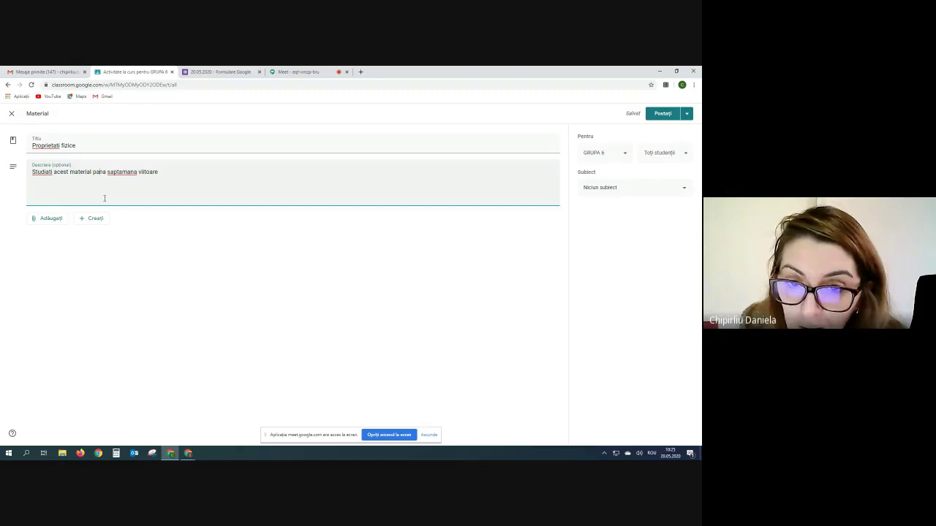
left_click(34, 223)
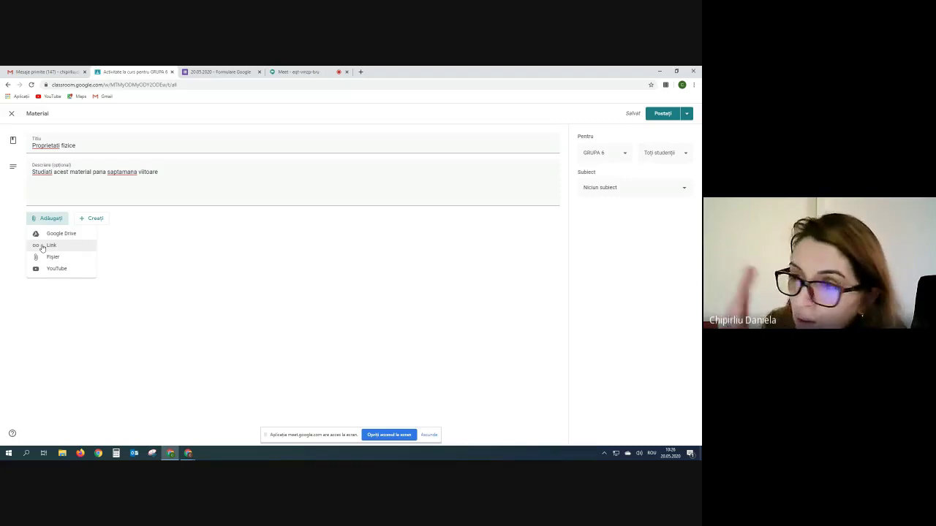
- Search Google for 'proprietati materiale metalice' in a new tab
left_click(361, 72)
left_click(298, 219)
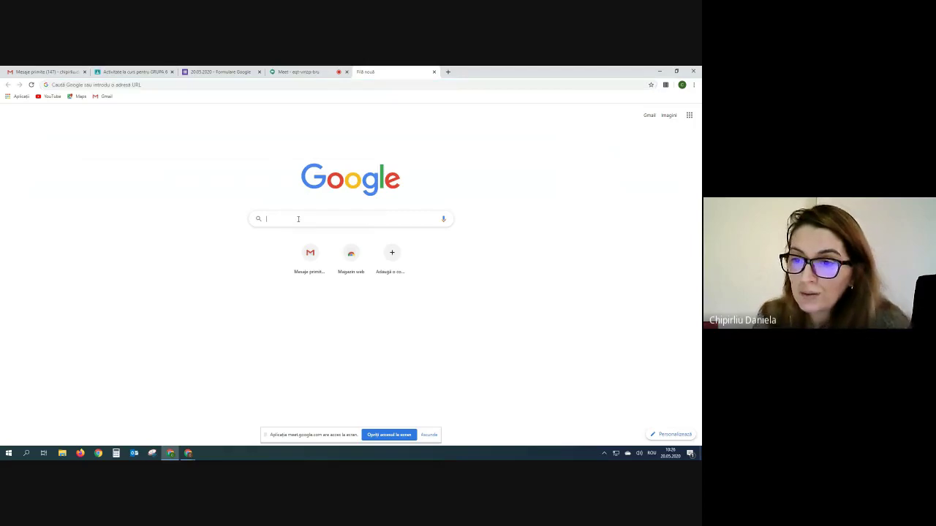
type("pr")
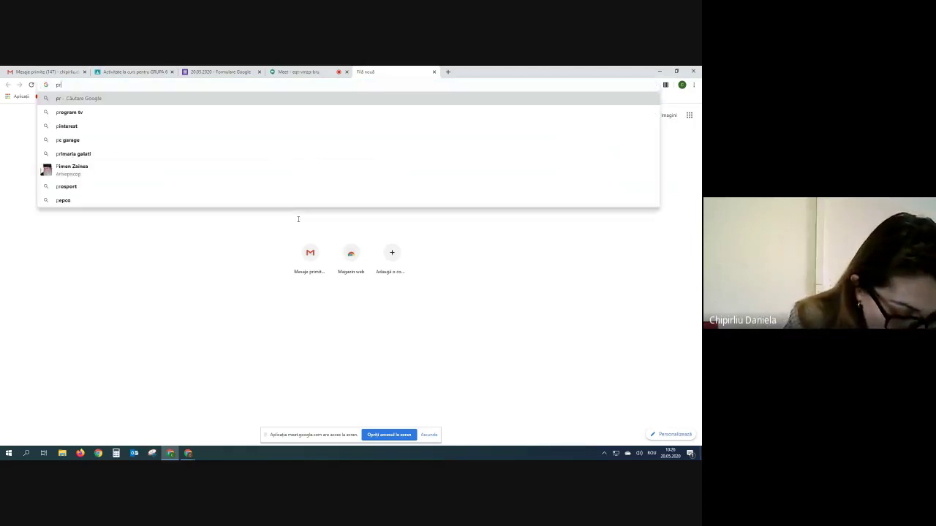
type("oprietat")
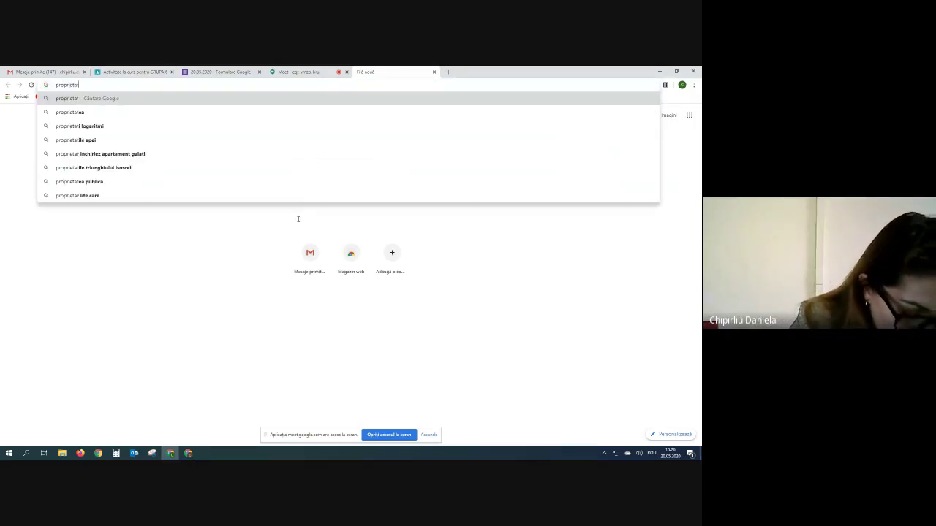
type("i materiale")
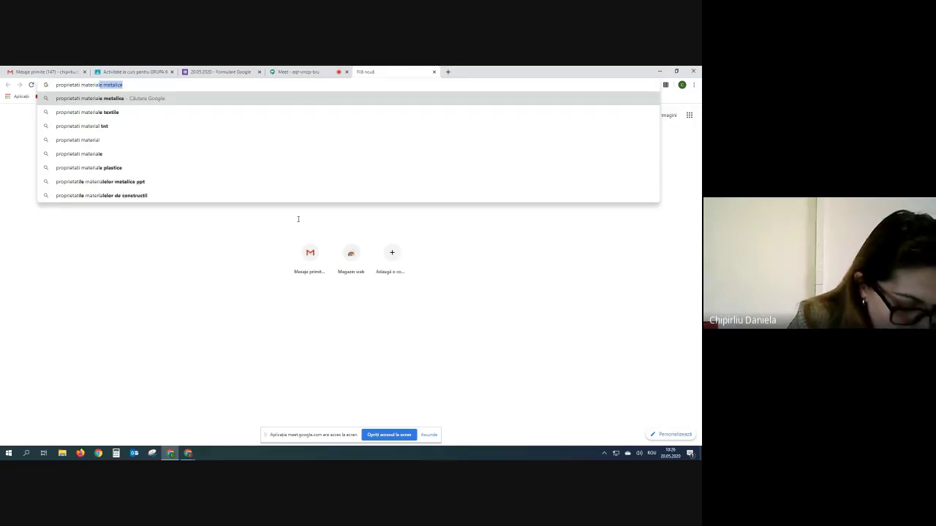
key("Return")
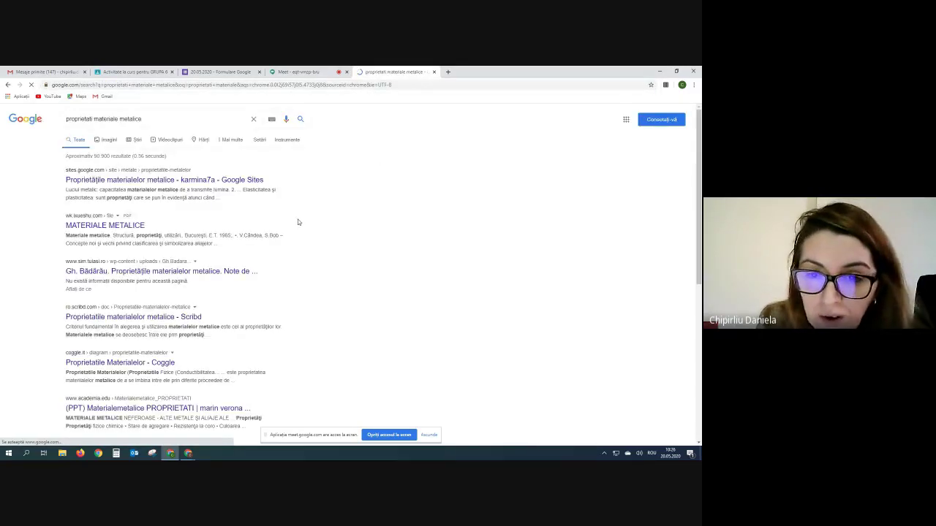
- Open the Gh. Bădărău MATERIALE METALICE PDF, then return to and scroll the results
left_click(133, 229)
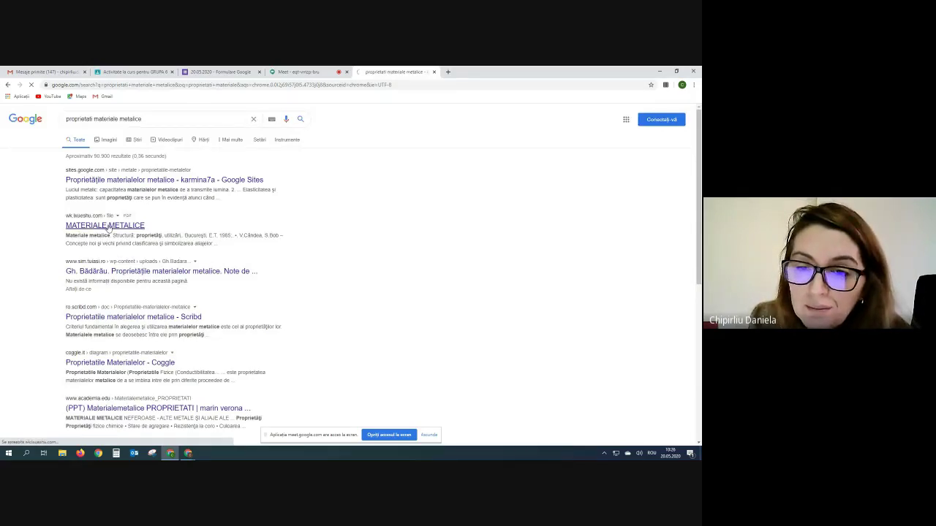
left_click(132, 271)
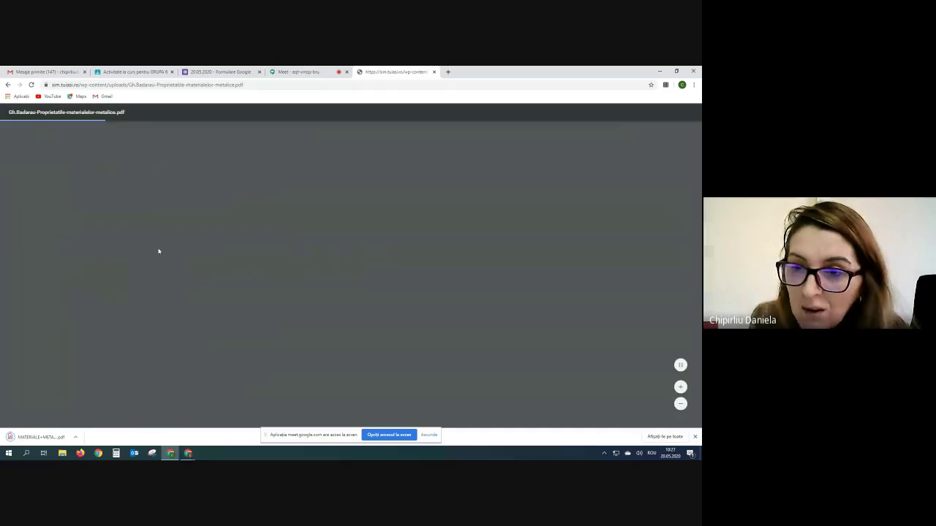
left_click(8, 84)
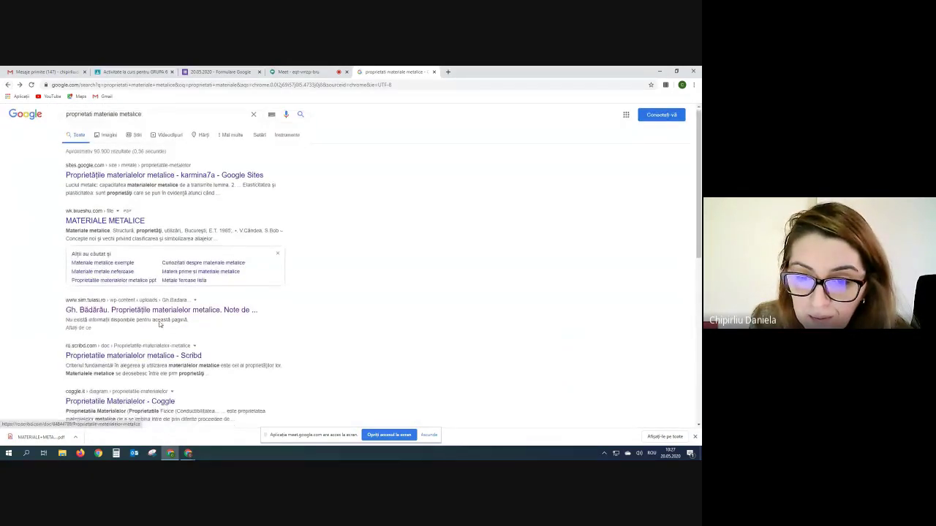
scroll(159, 324, "down", 3)
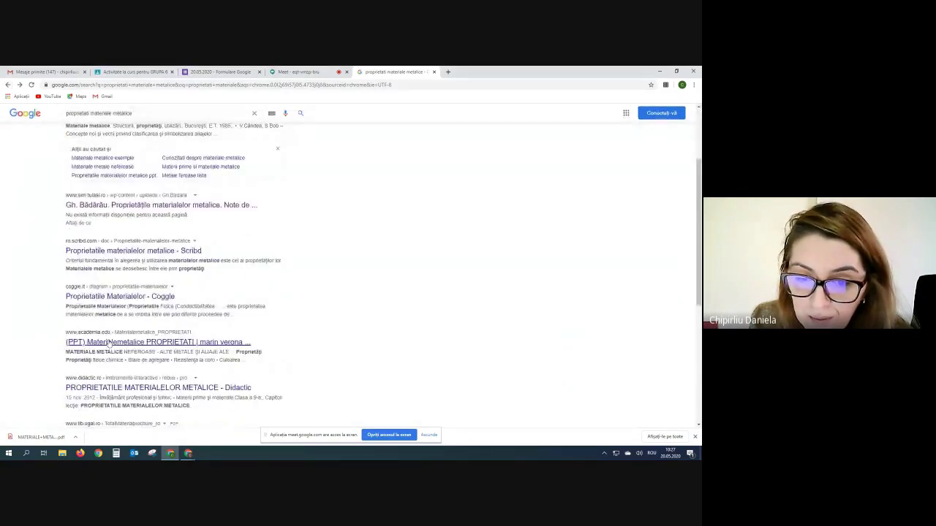
- Open the Coggle result 'Proprietatile Materialelor' and copy its URL from the address bar
left_click(107, 299)
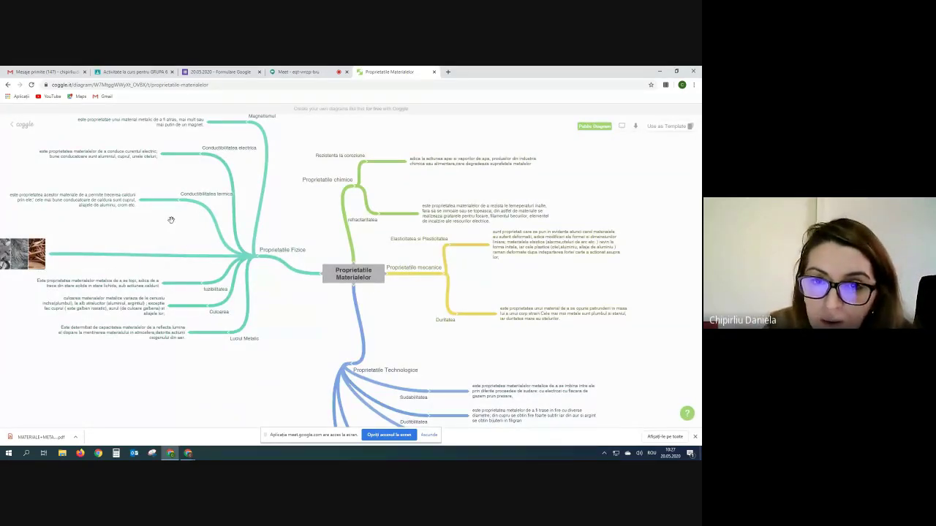
left_click(147, 86)
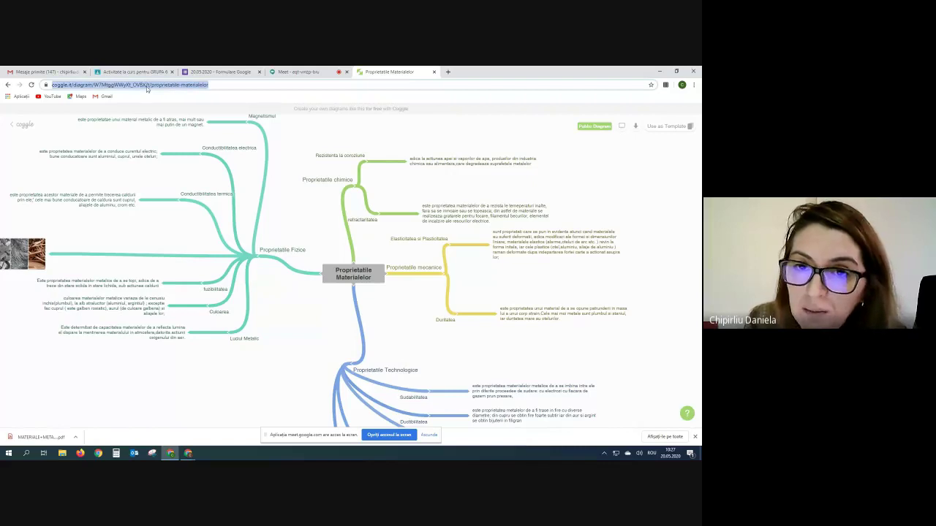
right_click(86, 85)
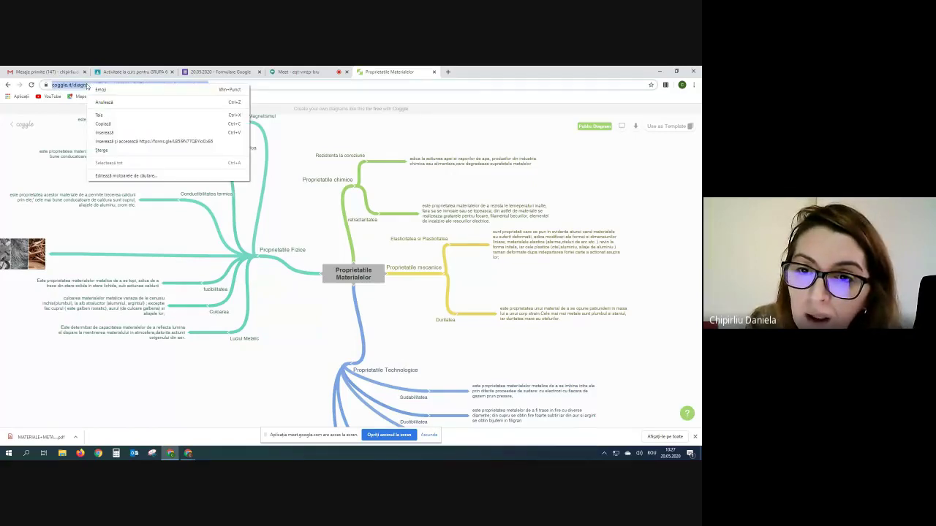
left_click(102, 126)
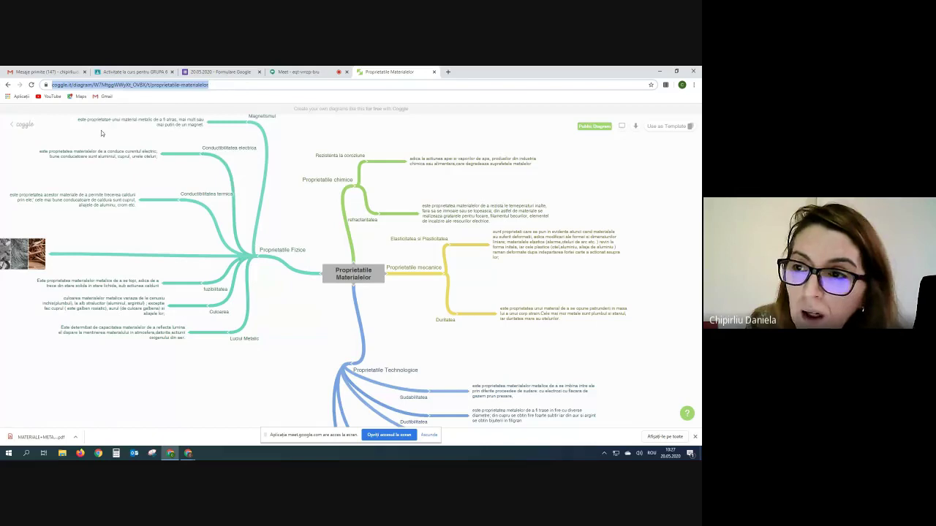
left_click(196, 71)
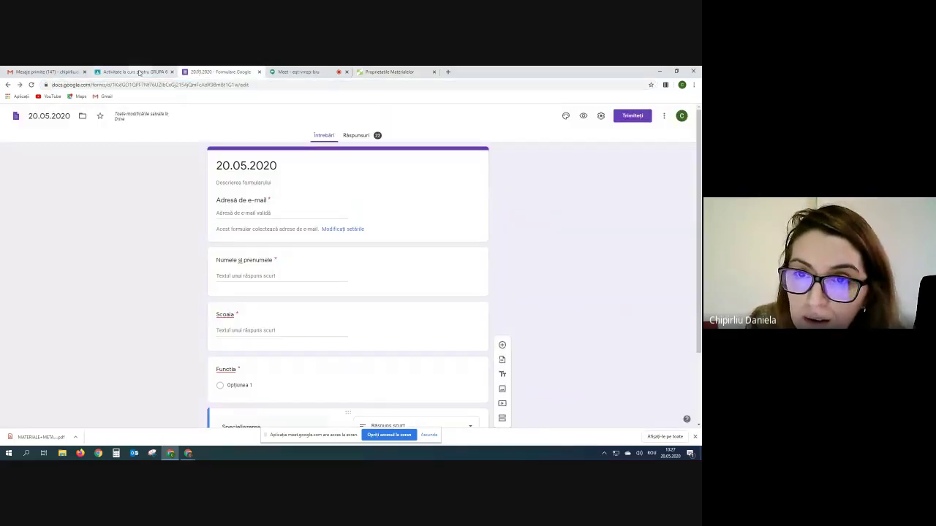
- Paste the copied Coggle URL as a link attachment on the Proprietati fizice material
left_click(139, 72)
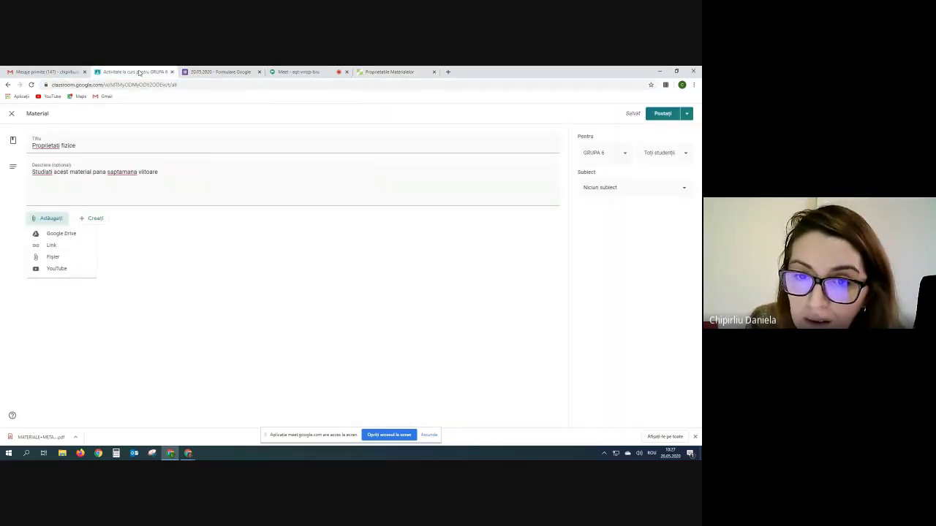
left_click(57, 246)
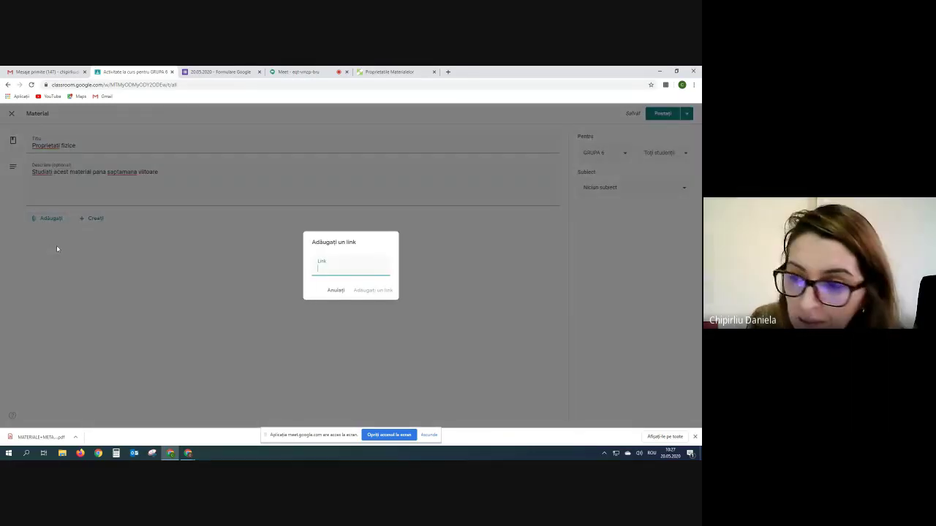
right_click(325, 270)
left_click(345, 328)
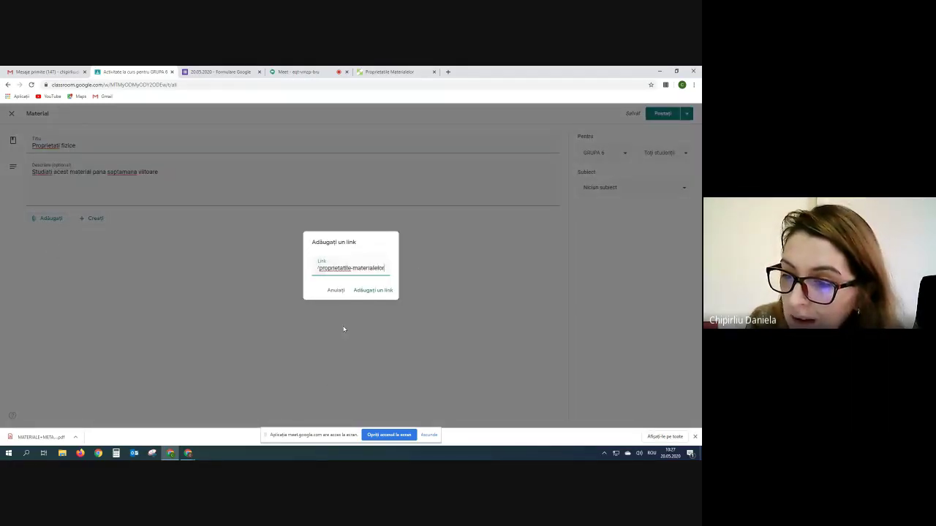
left_click(358, 292)
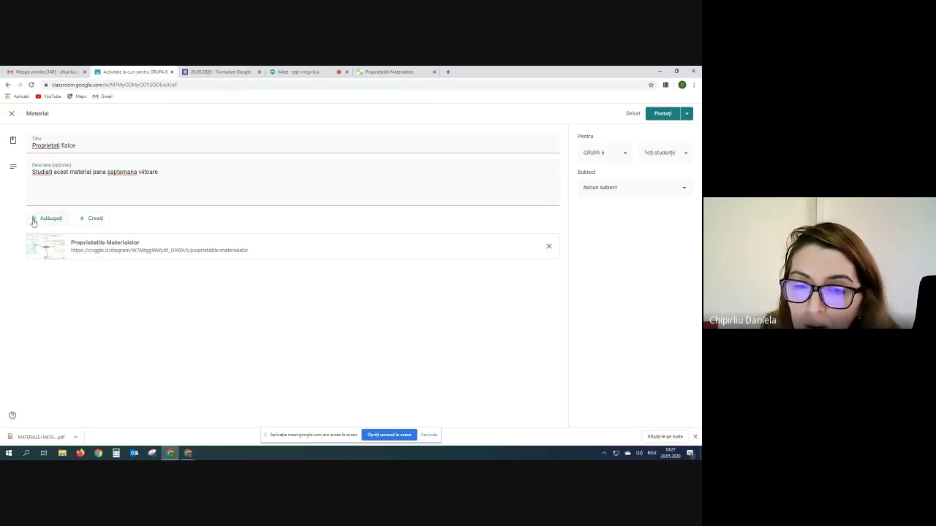
left_click(33, 221)
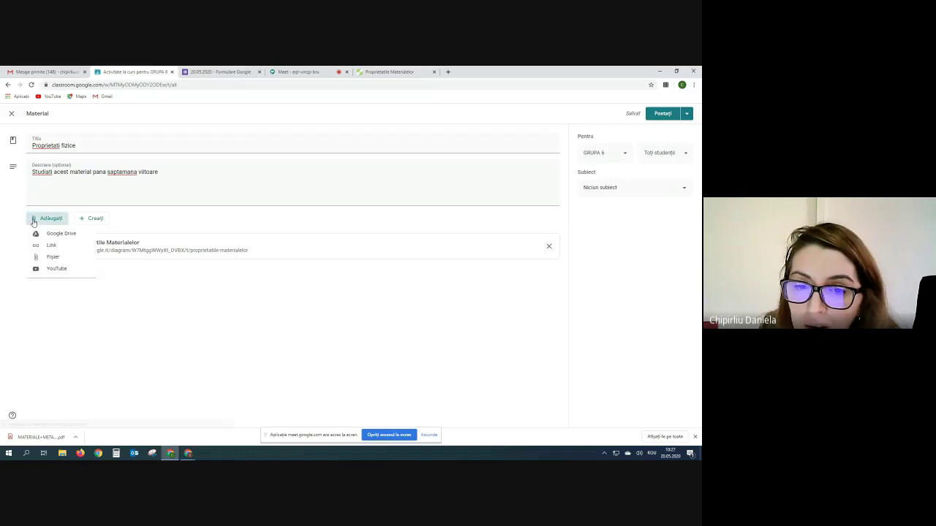
- Upload Proprietati fizice.pdf from the CHIMIE folder and attach it to the material
left_click(45, 257)
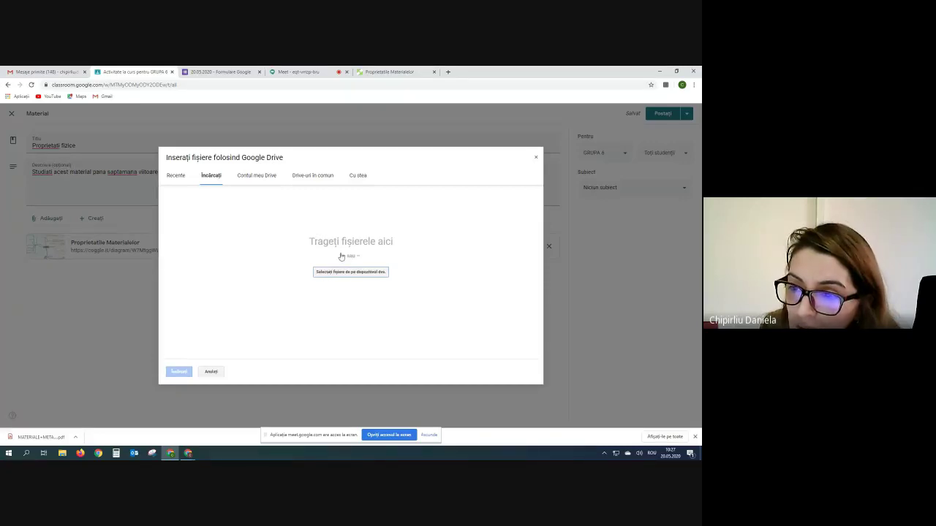
left_click(336, 274)
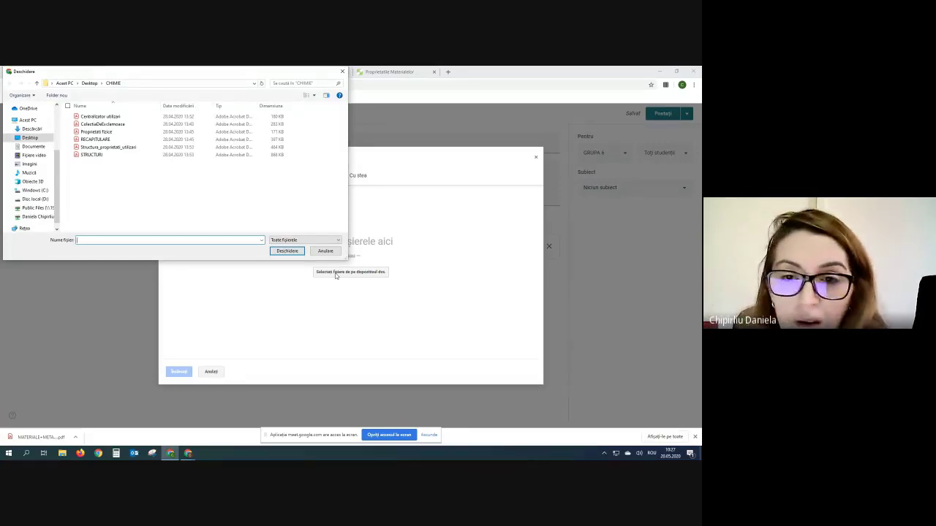
left_click(110, 132)
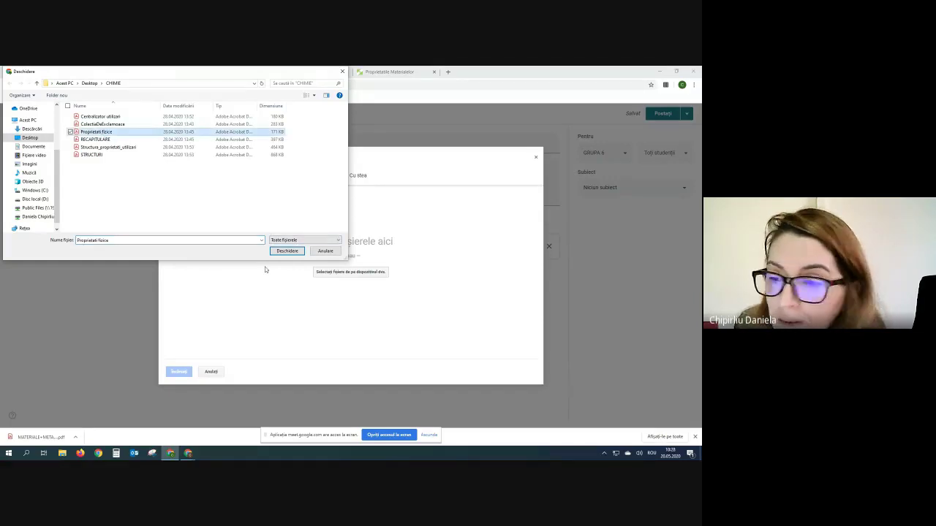
left_click(286, 251)
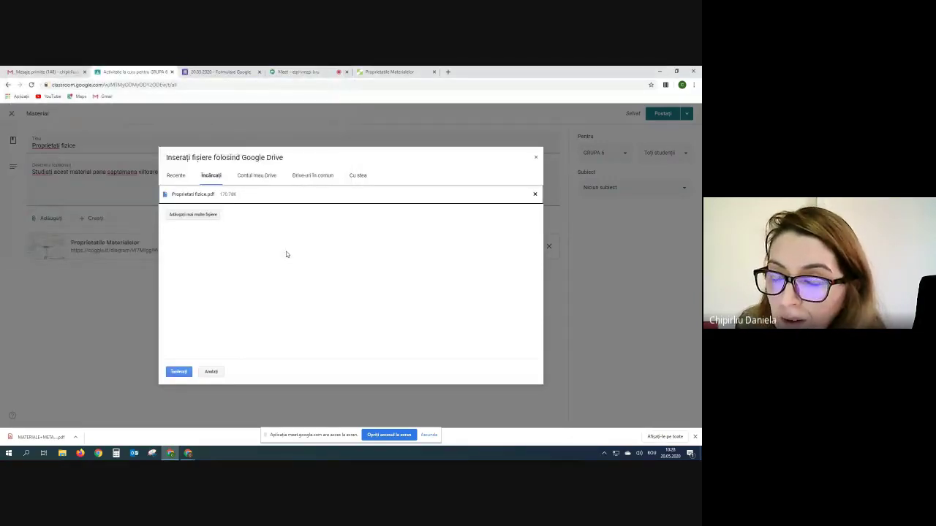
left_click(179, 372)
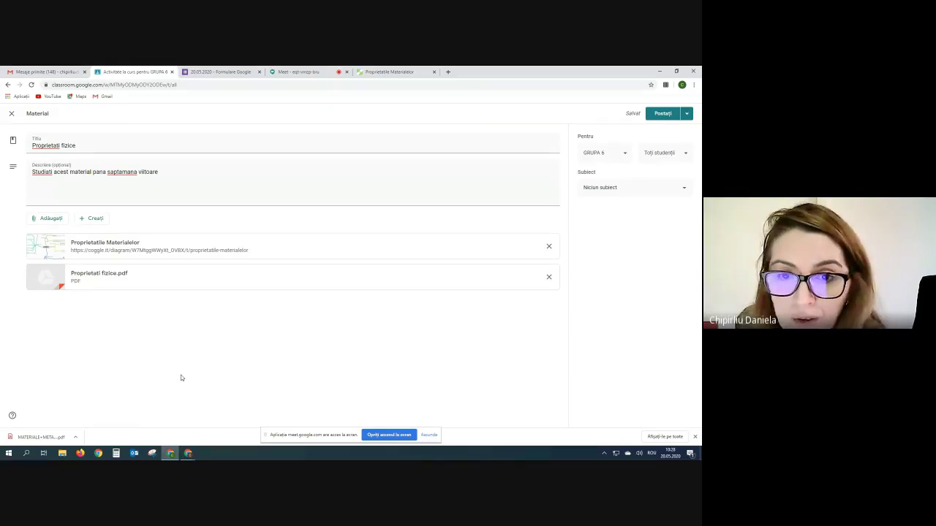
- Search YouTube for 'proprietati fizice' as a new attachment
left_click(34, 218)
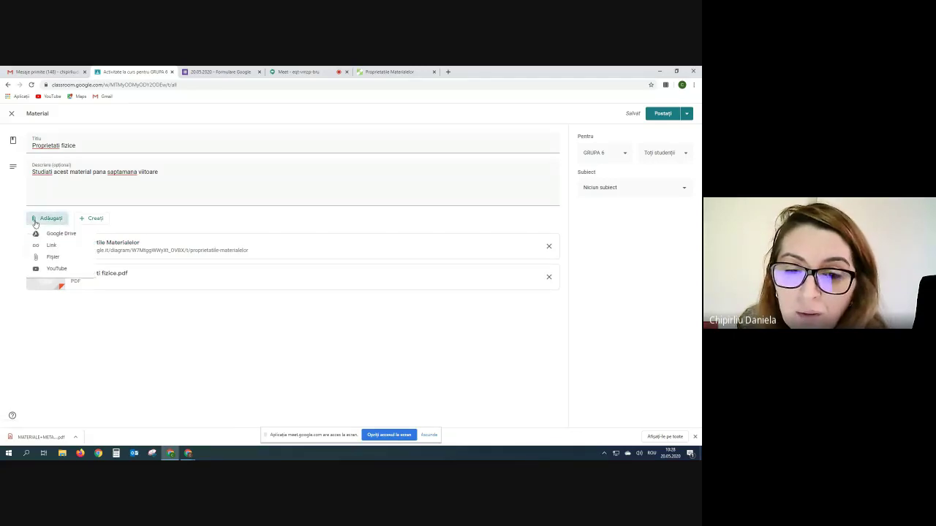
left_click(37, 270)
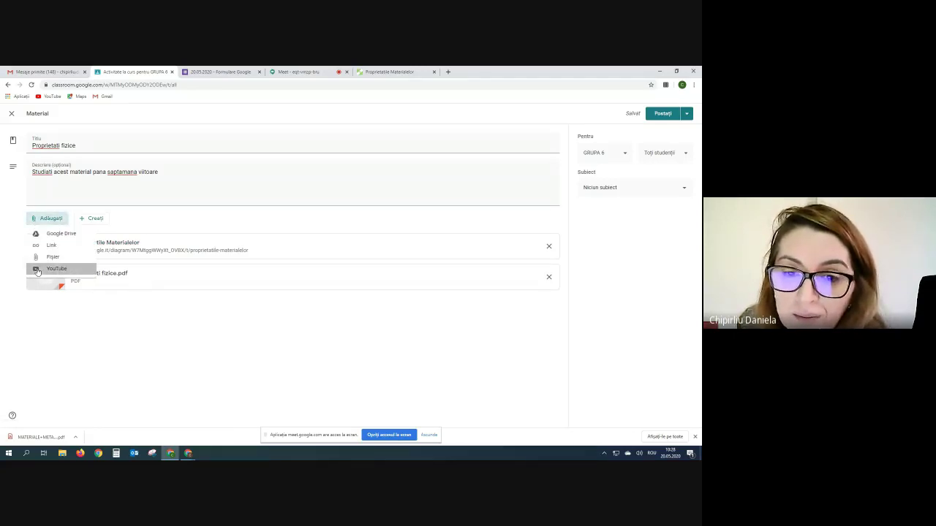
left_click(226, 199)
type("prop")
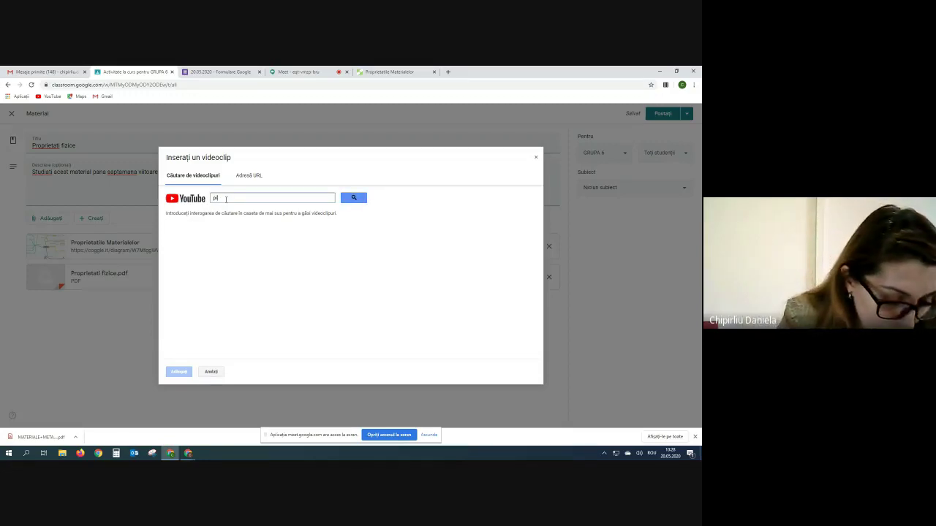
key("BackSpace")
key("BackSpace")
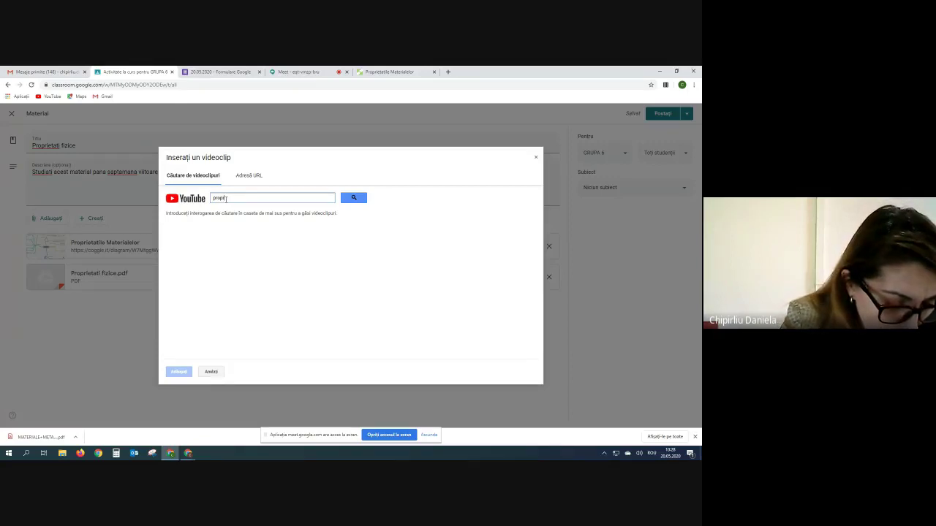
type("oprietati ma")
key("BackSpace")
key("BackSpace")
key("BackSpace")
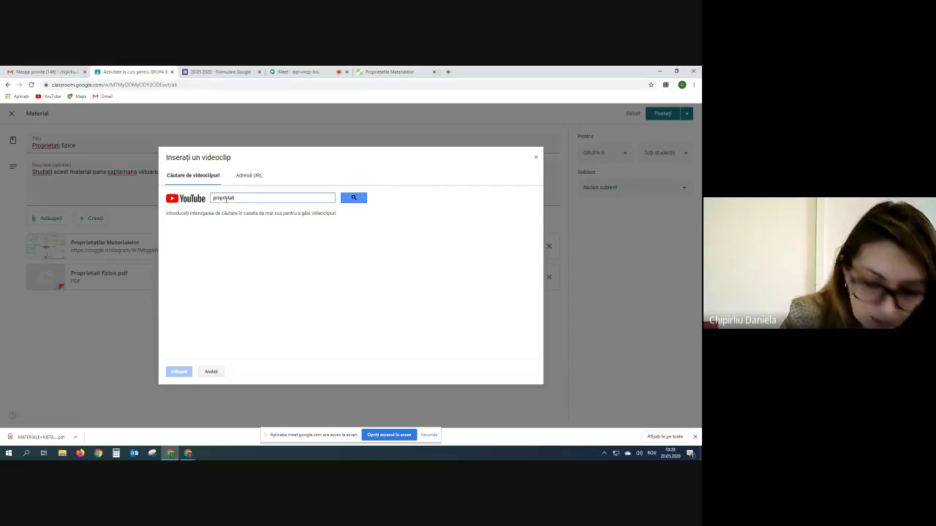
type("fizice")
key("Return")
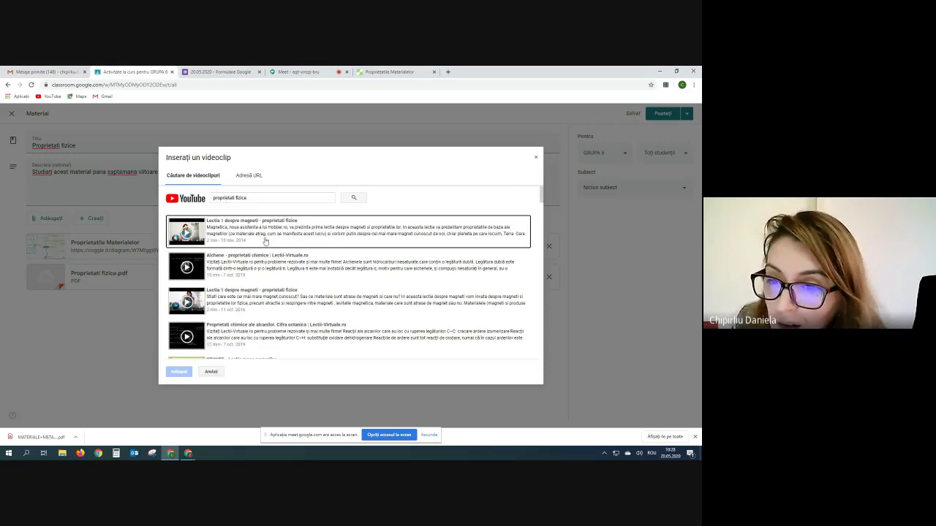
- Attach the 'Noțiuni și mărimi cinematice' video from the search results
scroll(250, 276, "down", 2)
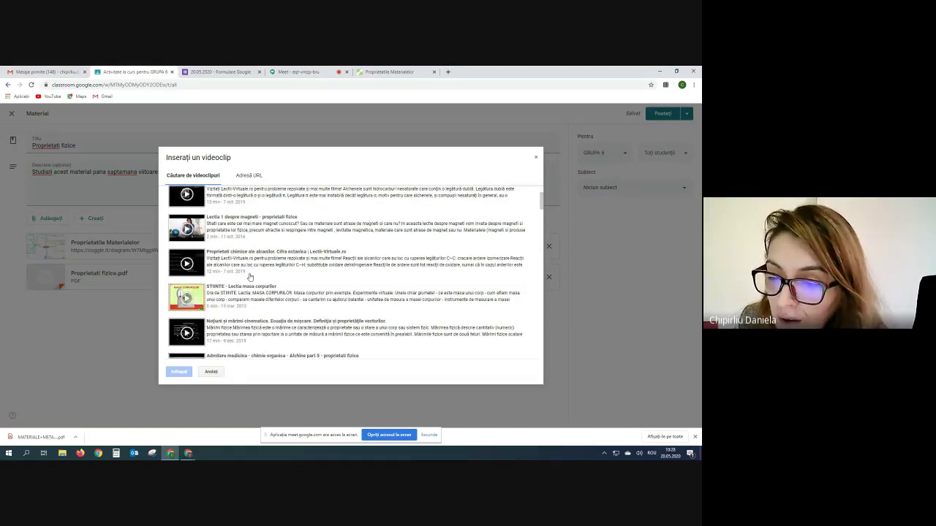
scroll(250, 276, "down", 2)
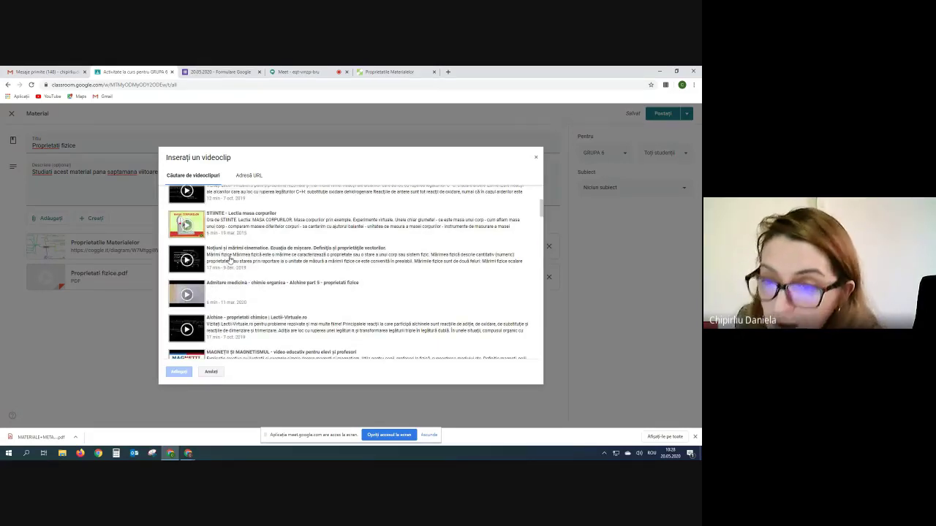
left_click(229, 260)
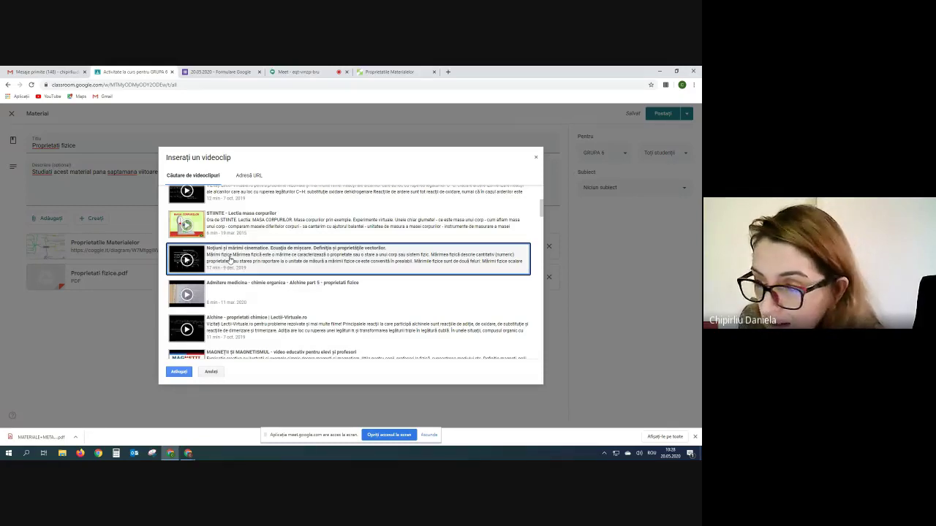
left_click(179, 373)
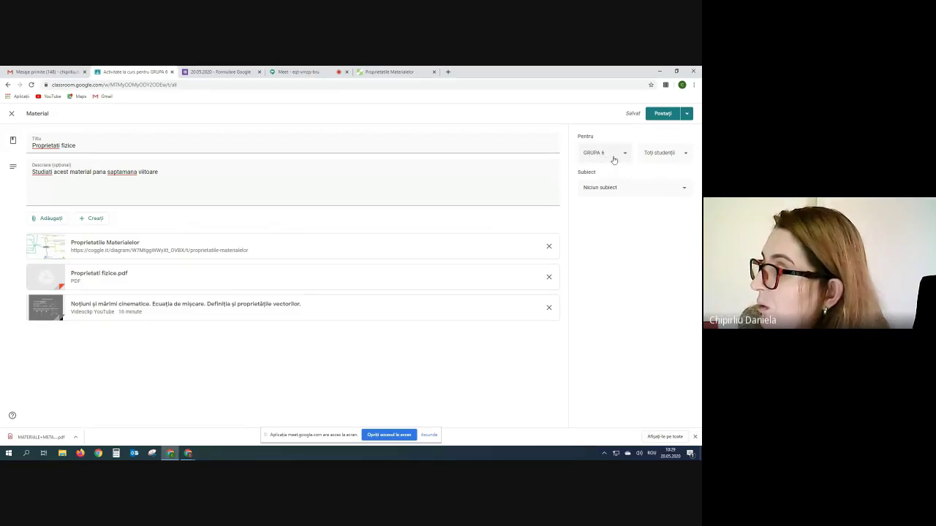
- Create the topic 'Recapitulare' for the Proprietati fizice material and post it to GRUPA 6
left_click(683, 157)
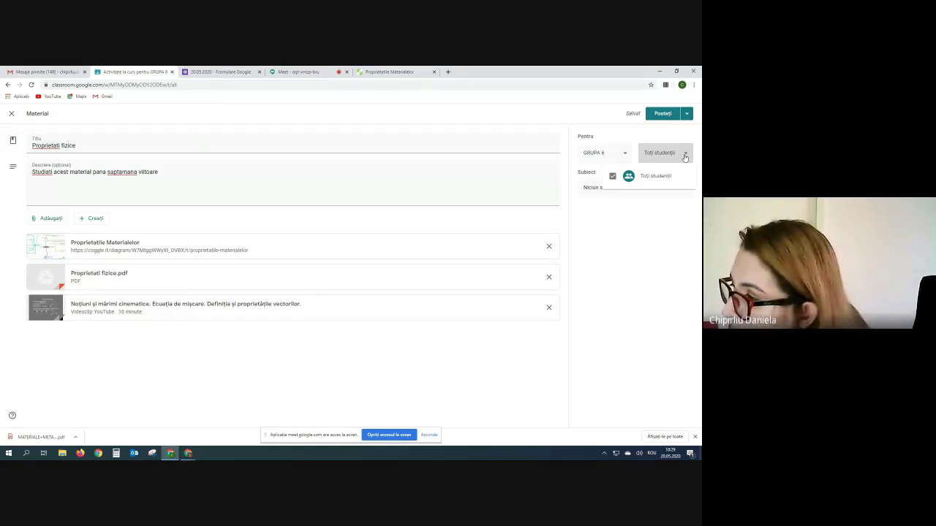
left_click(645, 211)
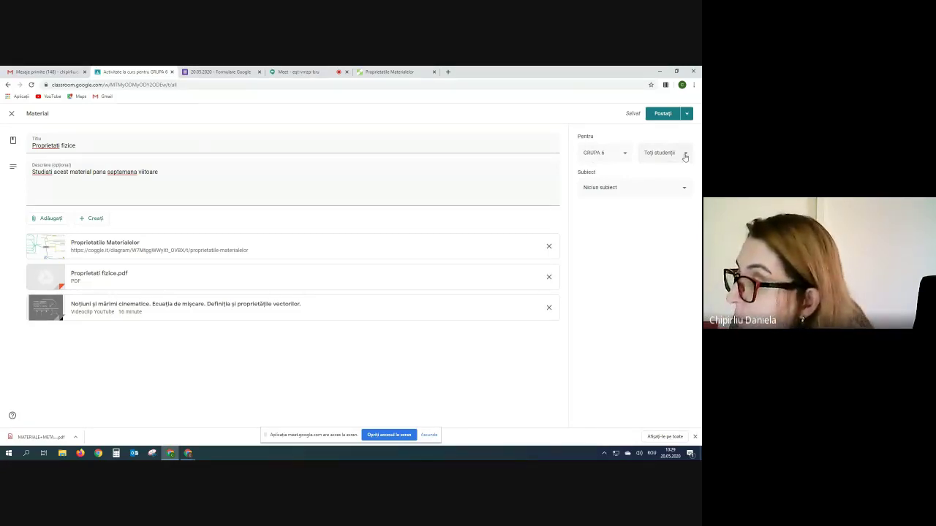
left_click(605, 190)
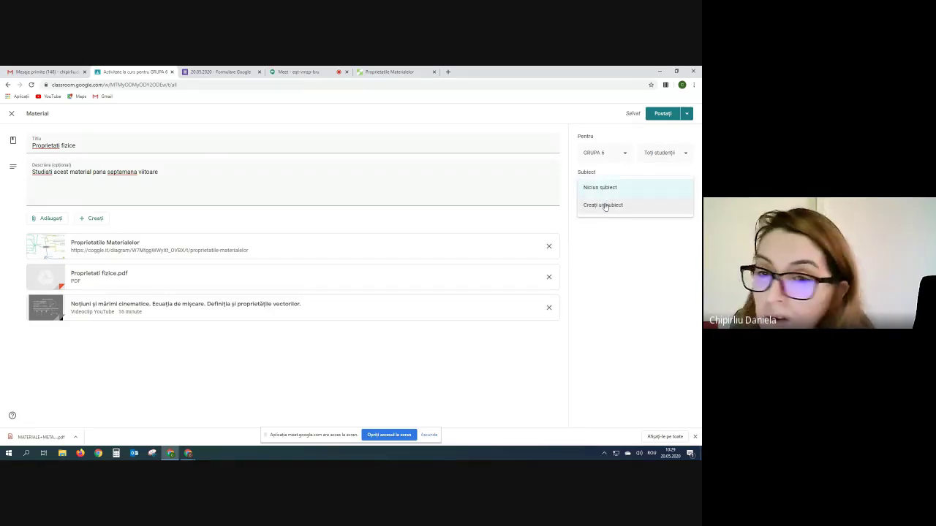
left_click(605, 206)
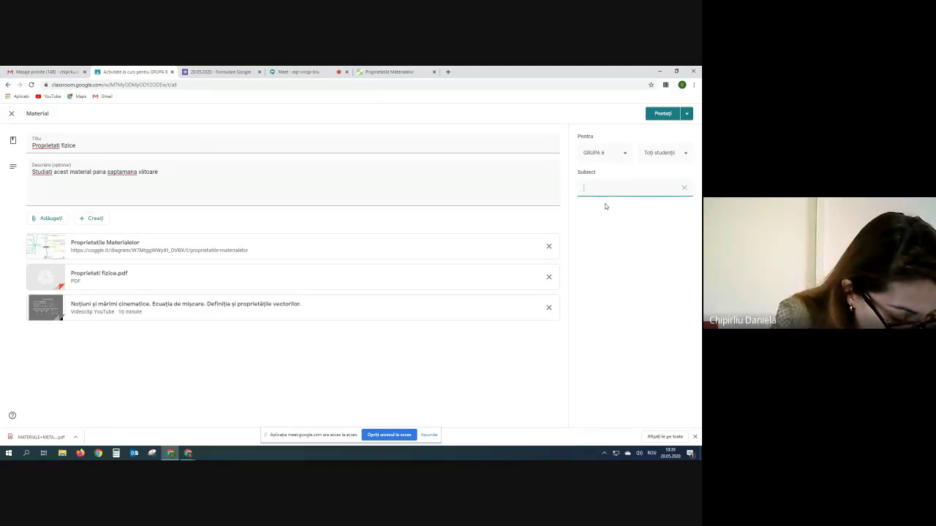
type("Recapi")
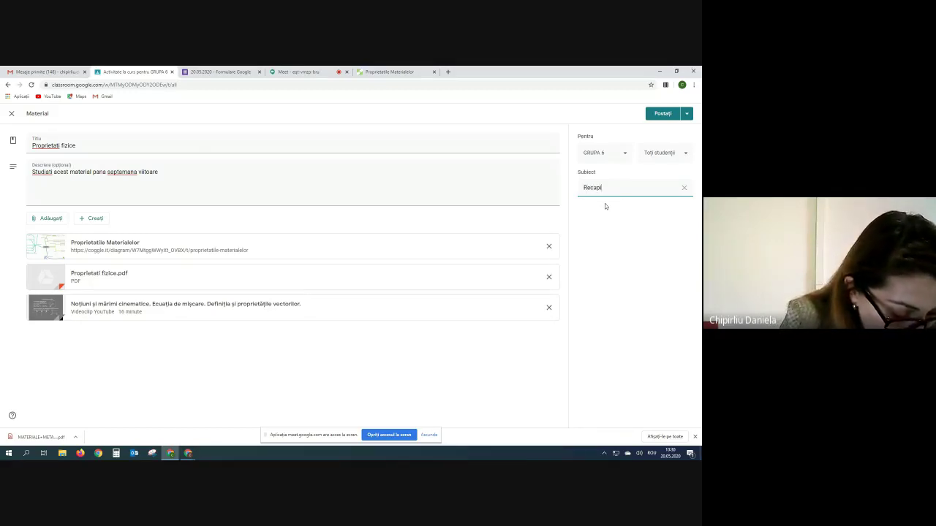
type("tulare")
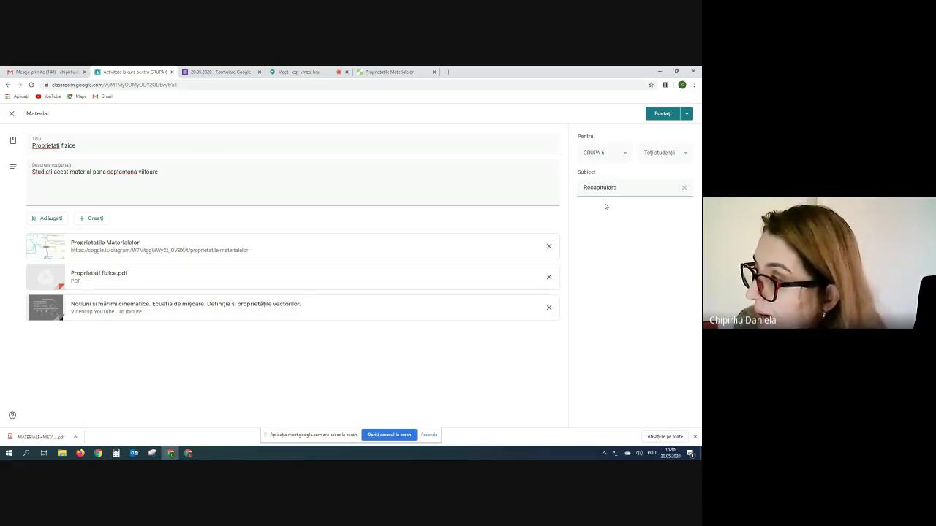
left_click(665, 115)
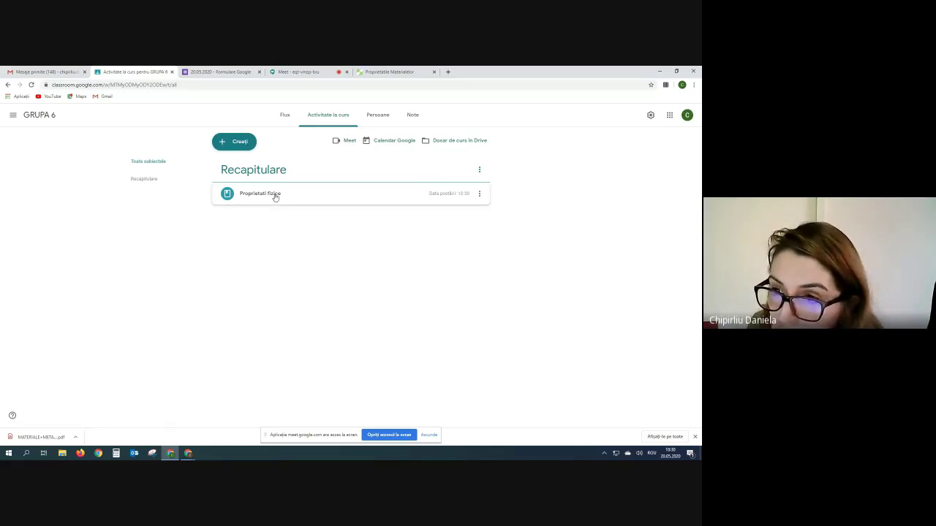
- Close the Coggle tab and expand Proprietati fizice to review its link, PDF and video
left_click(285, 117)
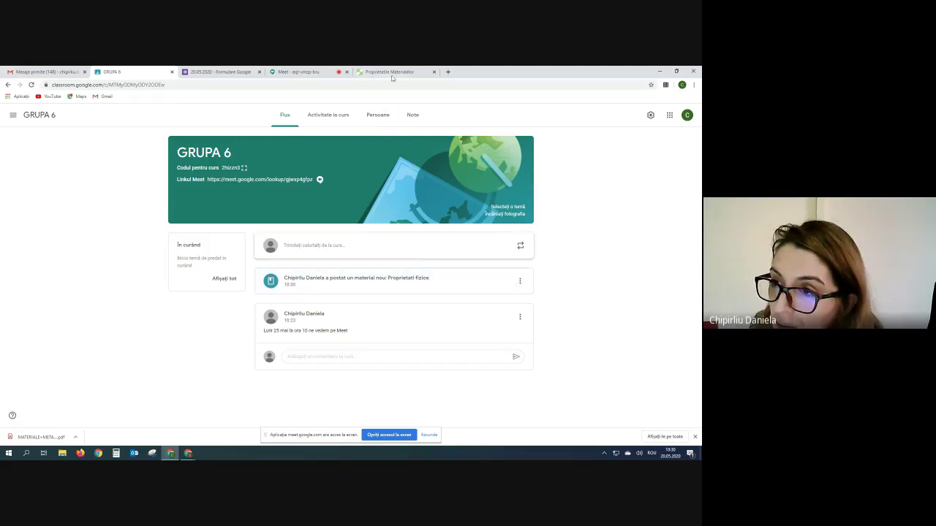
left_click(435, 72)
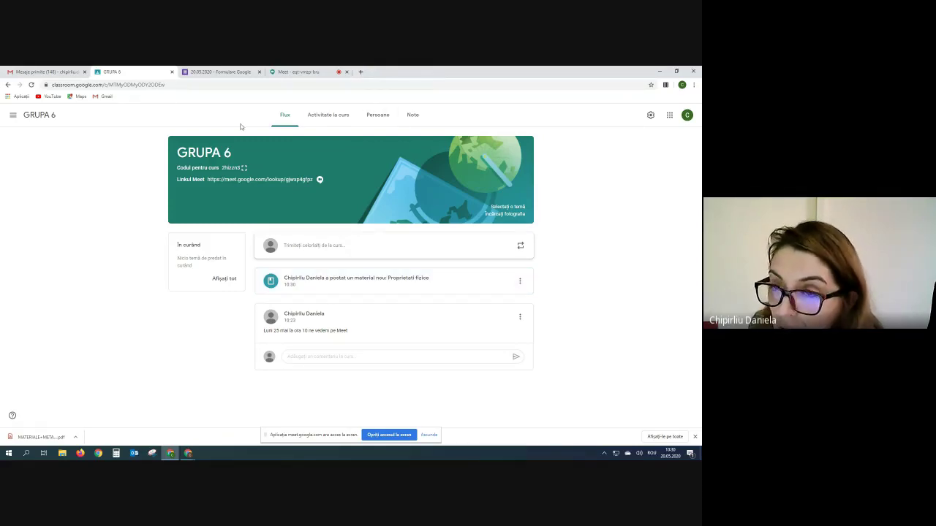
left_click(328, 117)
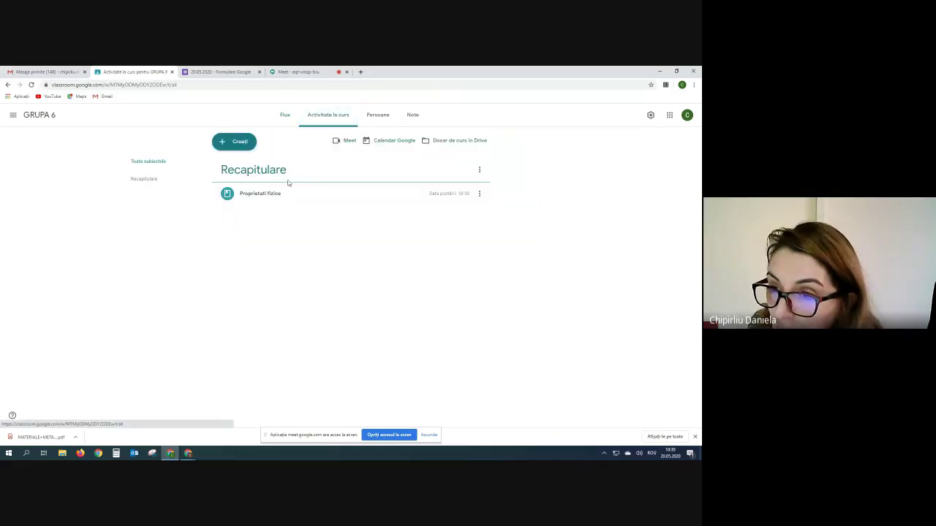
left_click(279, 194)
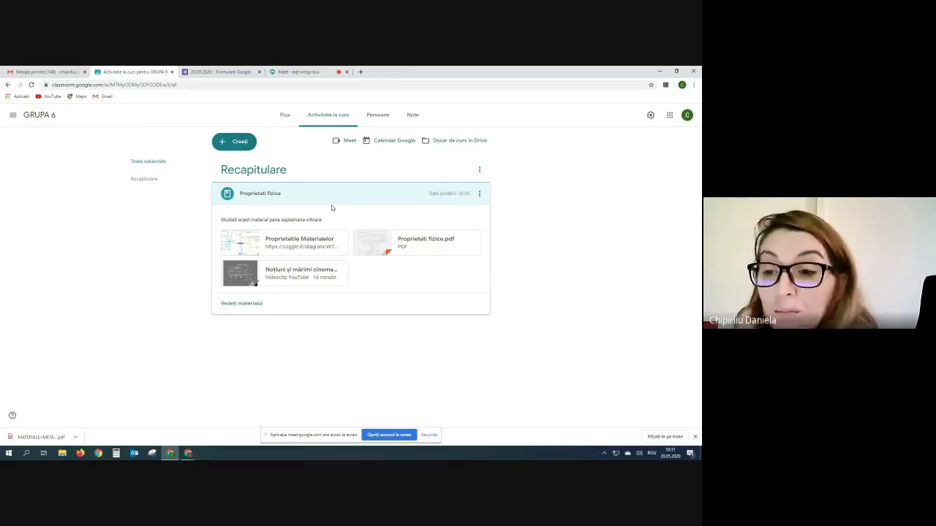
left_click(223, 146)
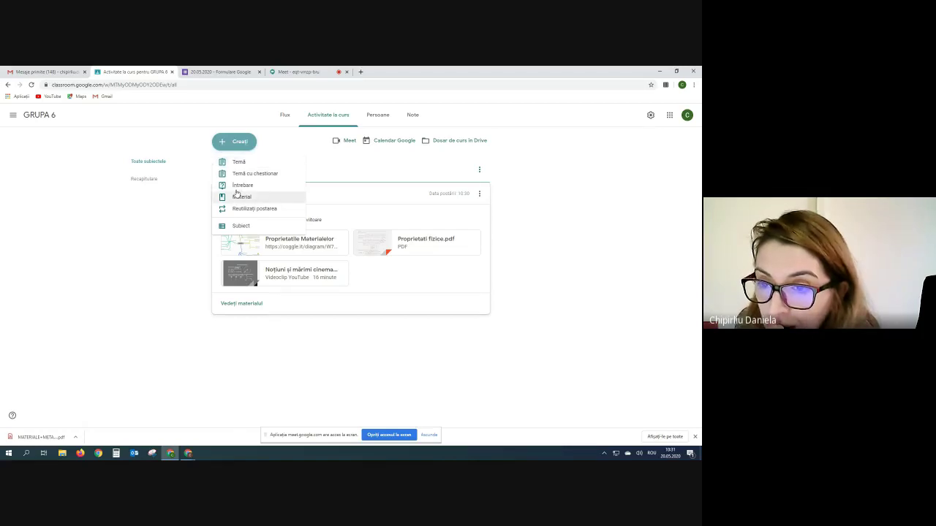
- Start assignment 'Probleme' with instructions 'Sa rezolvați cu atentie problemele propuse si sa postati rezolvarea'
left_click(233, 162)
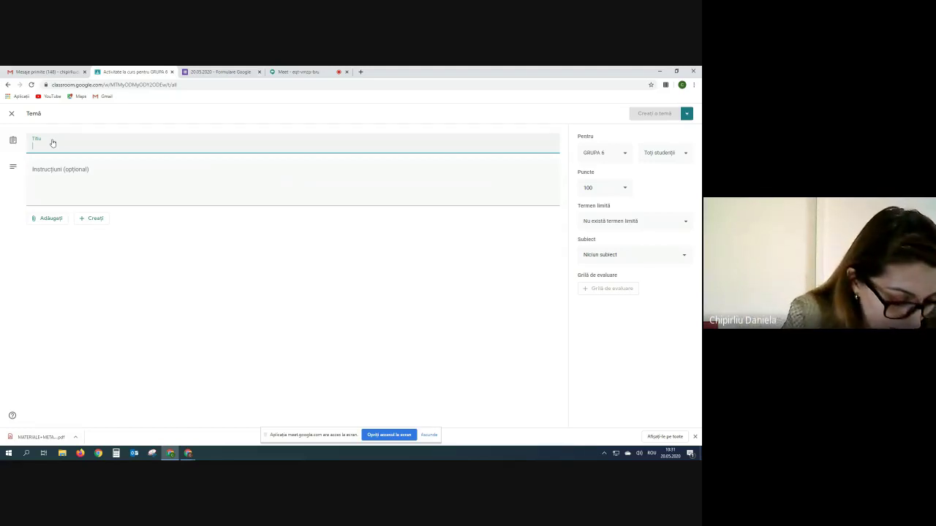
type("Probleme")
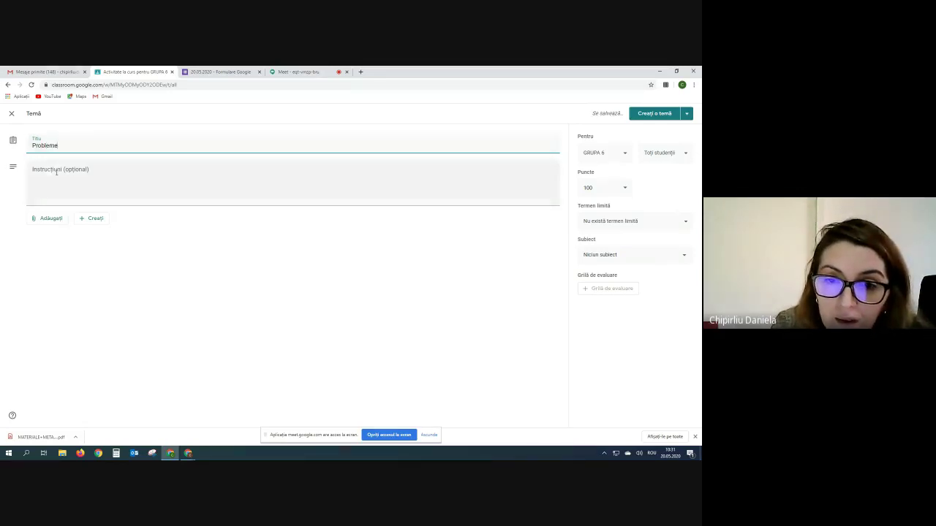
left_click(58, 173)
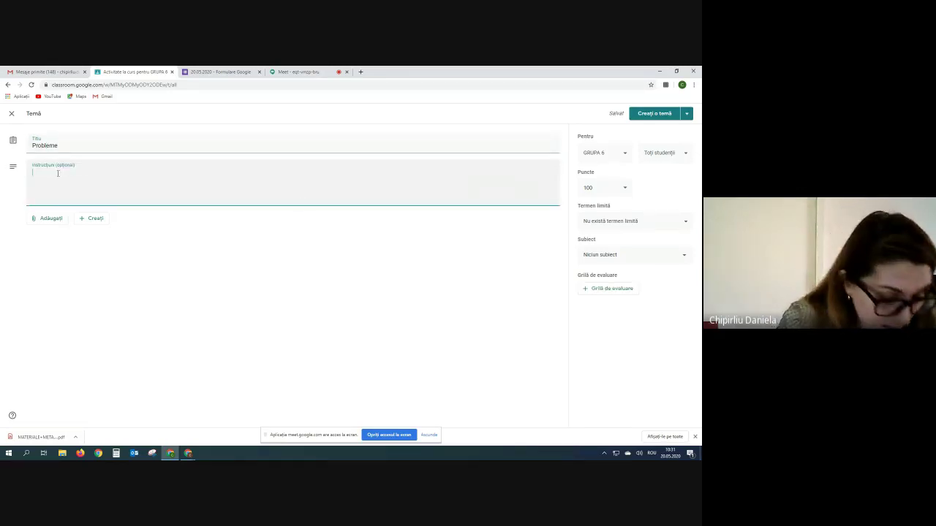
type("Sa rezolvați cu aten")
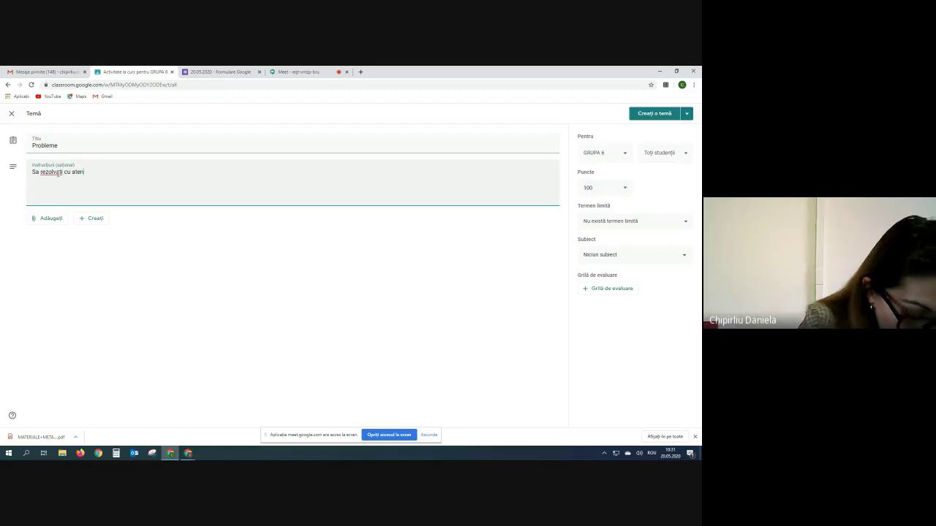
type("tie problemele propuse")
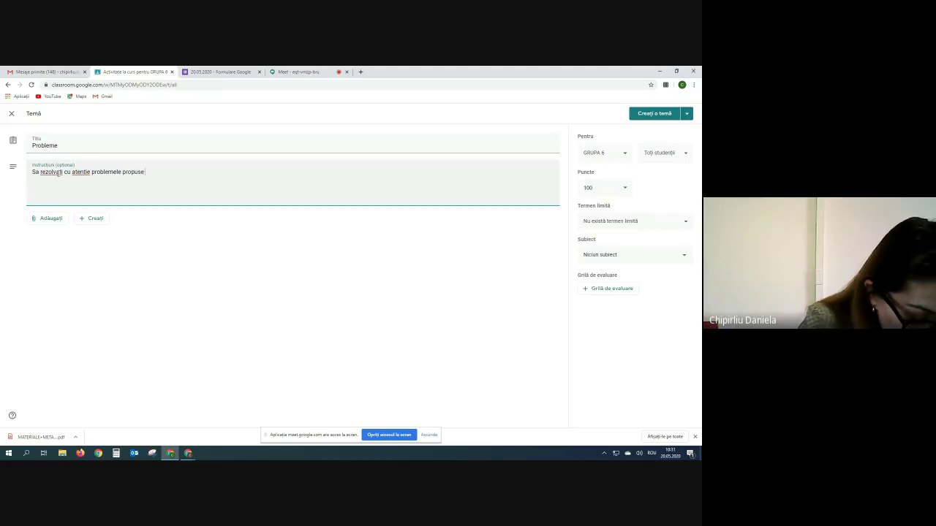
type(" si sa postati rezolvarea")
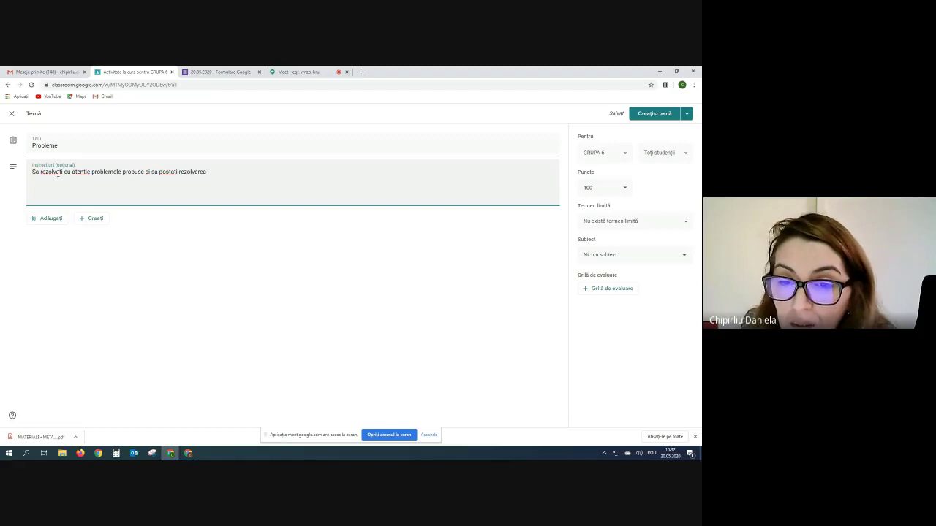
- Upload STRUCTURI.pdf from the computer and attach it to the Probleme assignment
left_click(34, 222)
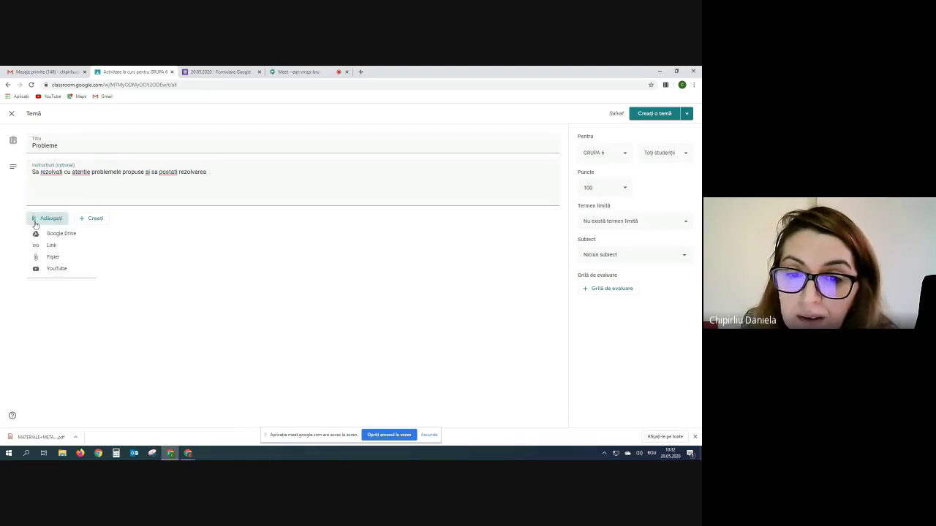
left_click(48, 258)
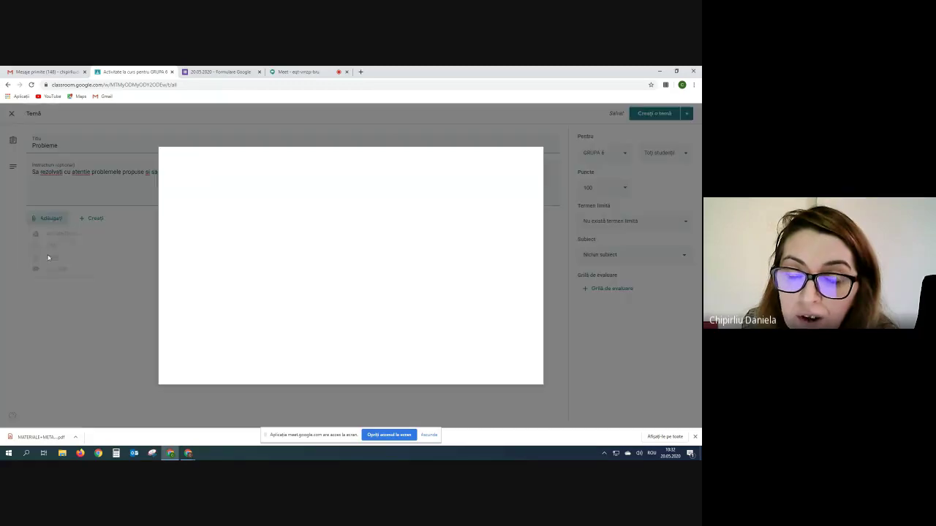
left_click(368, 273)
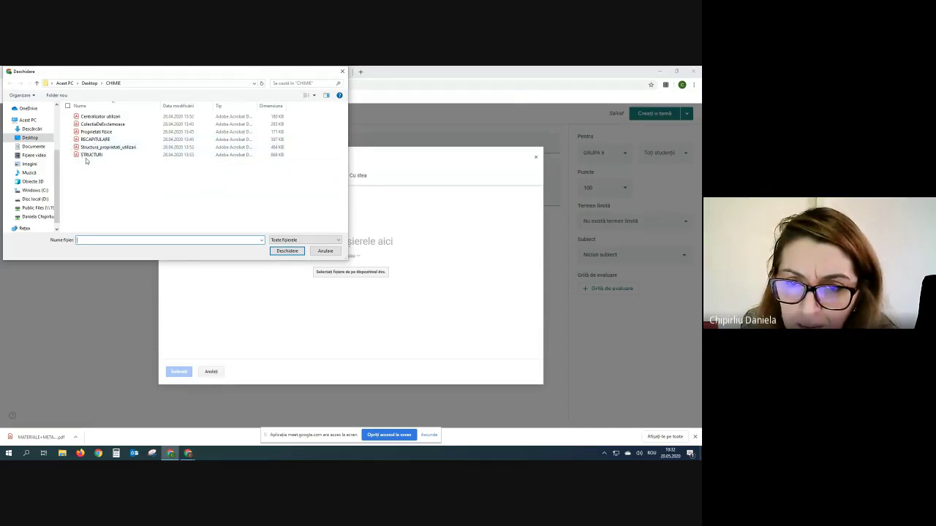
left_click(88, 155)
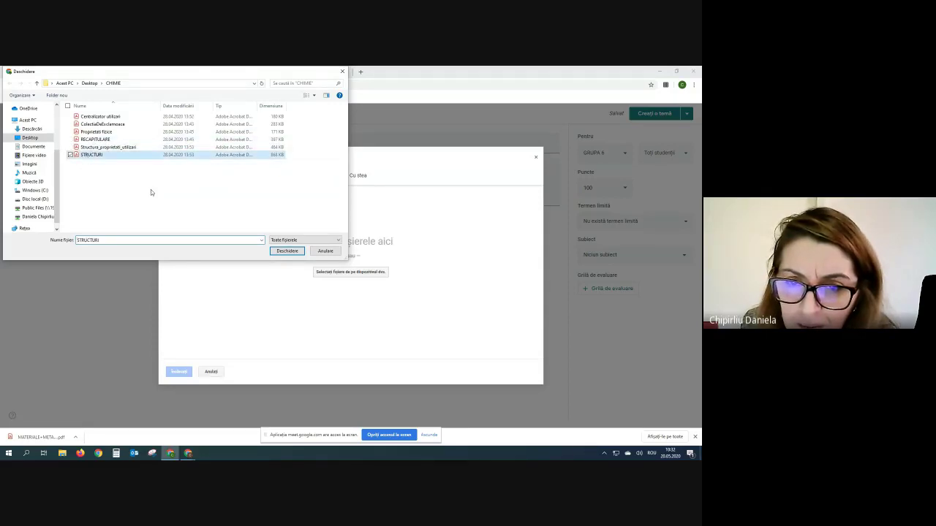
left_click(287, 251)
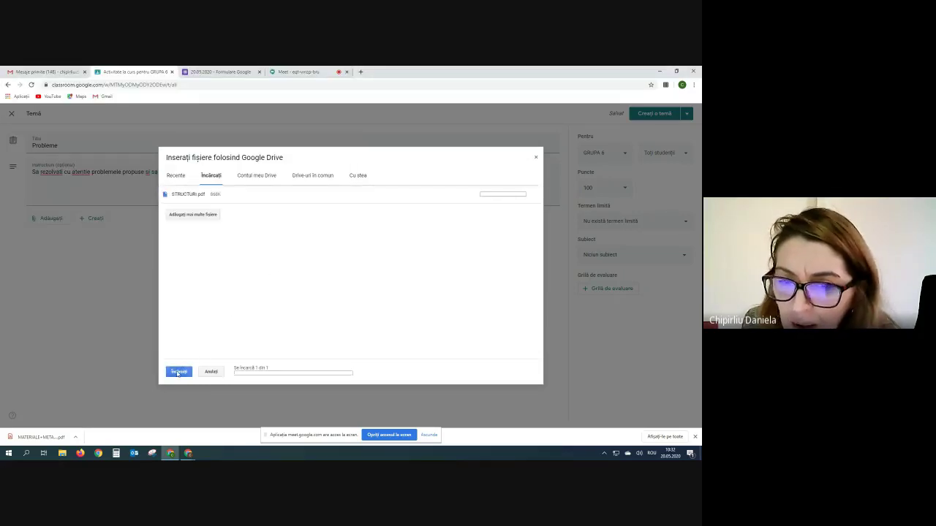
left_click(178, 373)
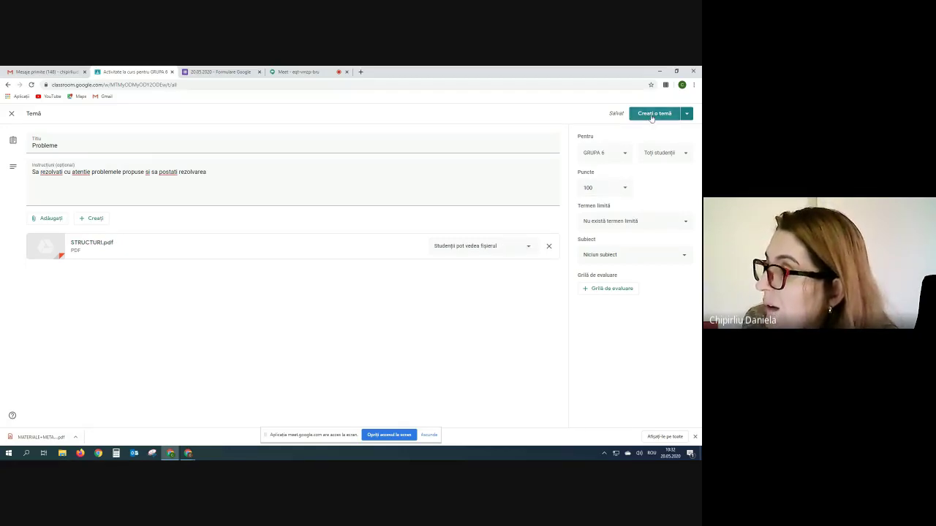
- Give the assignment 10 points and a 28 May 23:59 deadline
left_click(599, 188)
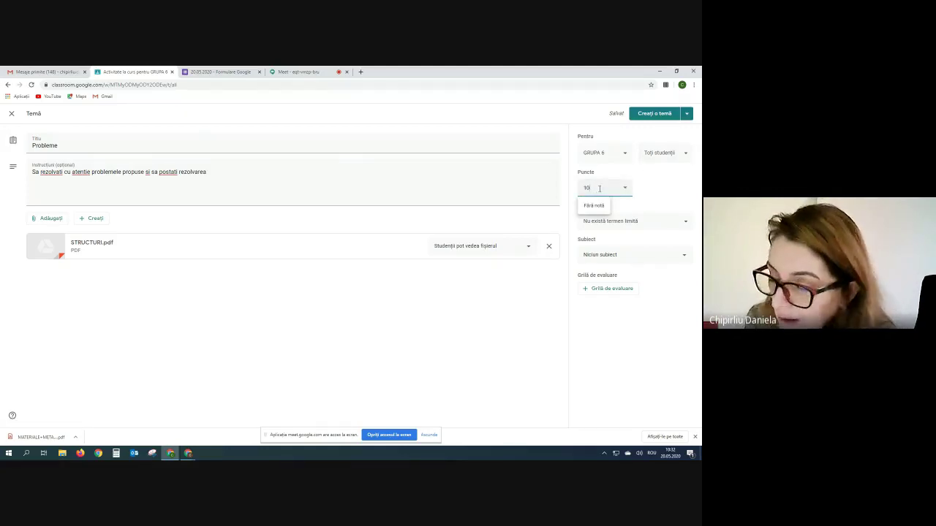
key("Return")
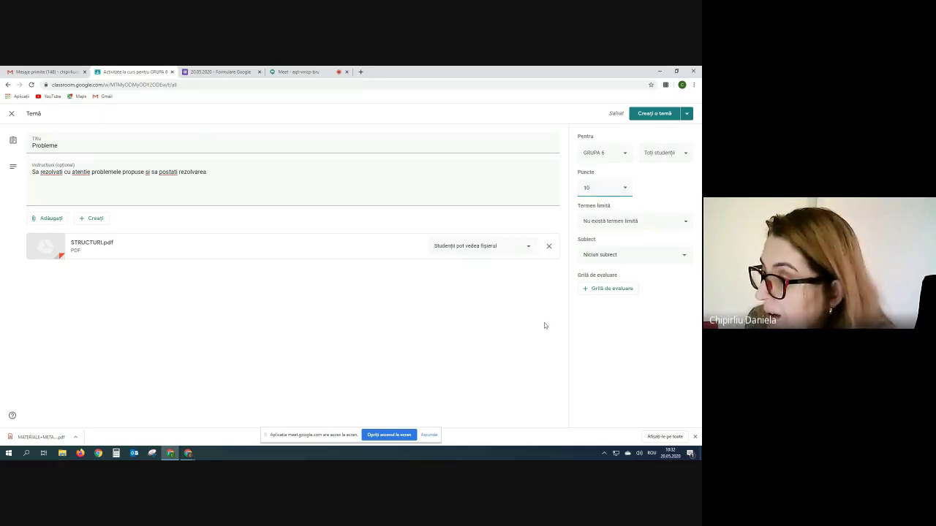
left_click(686, 222)
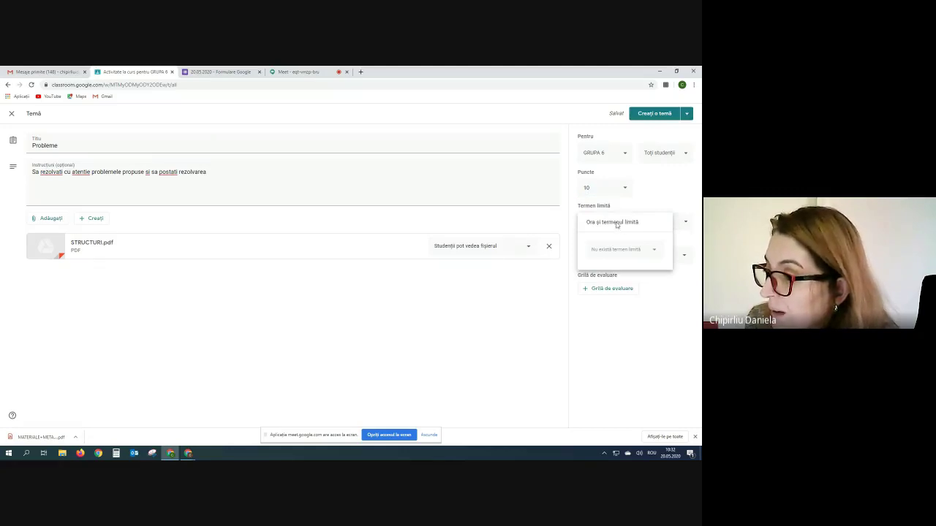
left_click(615, 250)
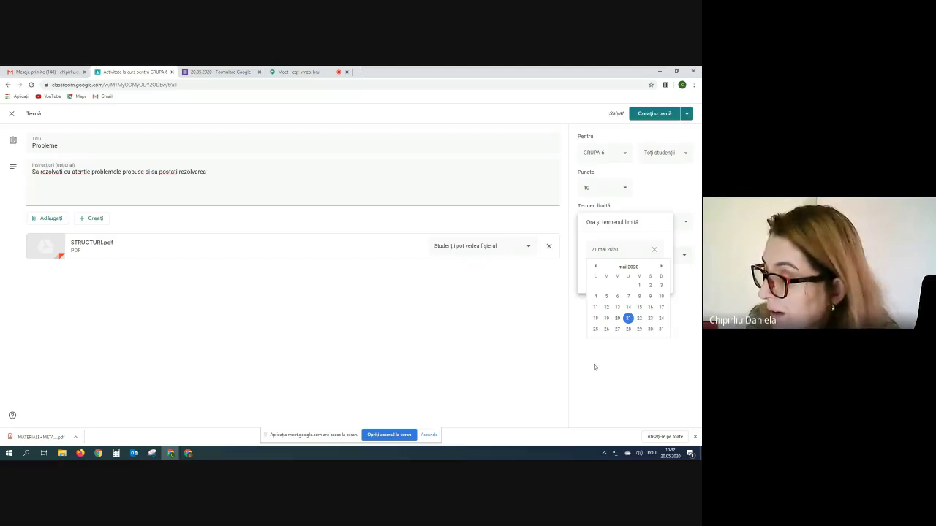
left_click(628, 329)
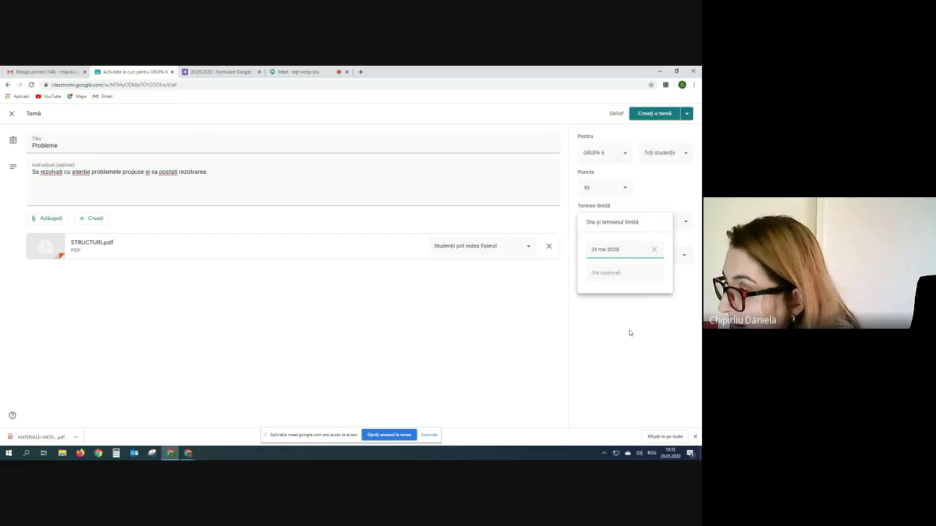
left_click(610, 273)
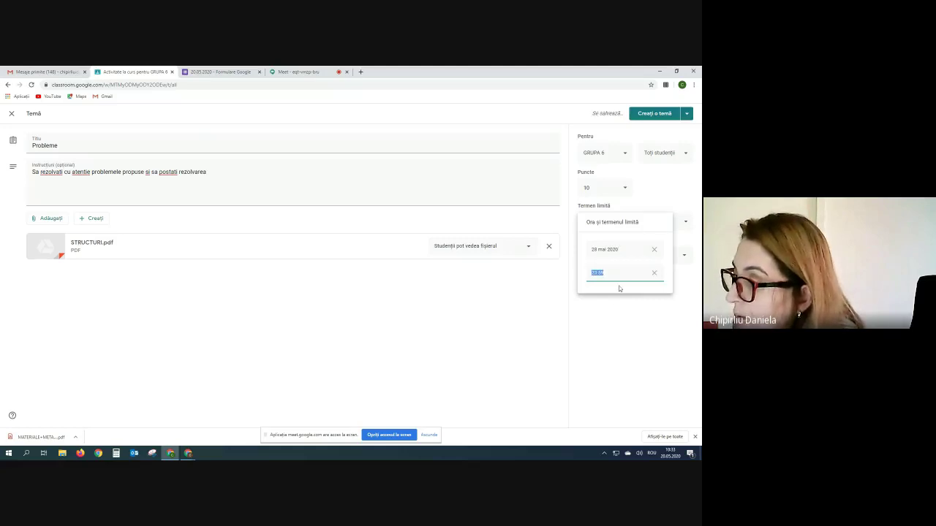
left_click(648, 299)
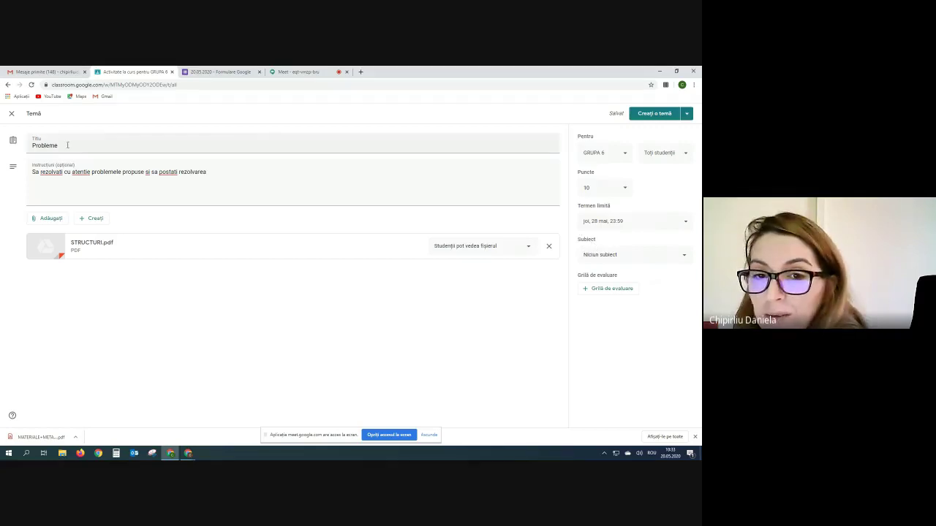
- File the Probleme assignment under Recapitulare and create it
left_click(688, 259)
left_click(606, 296)
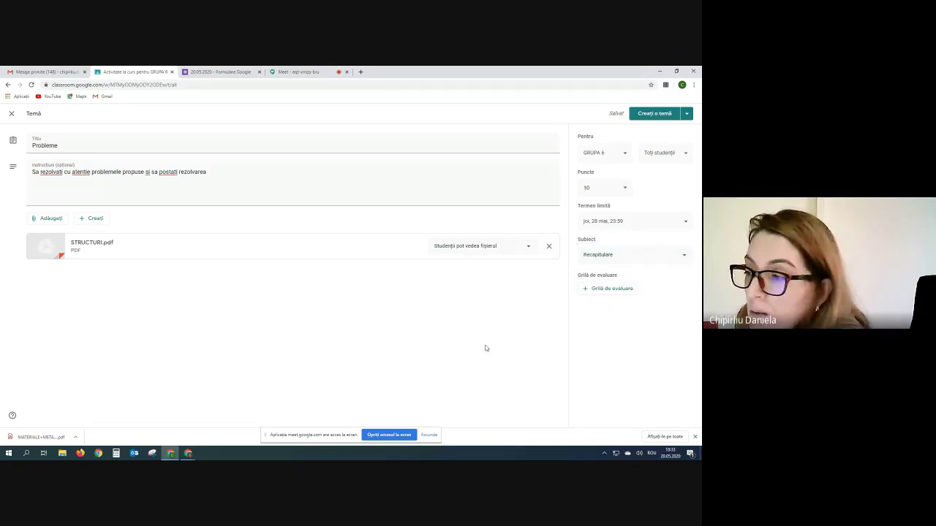
left_click(658, 114)
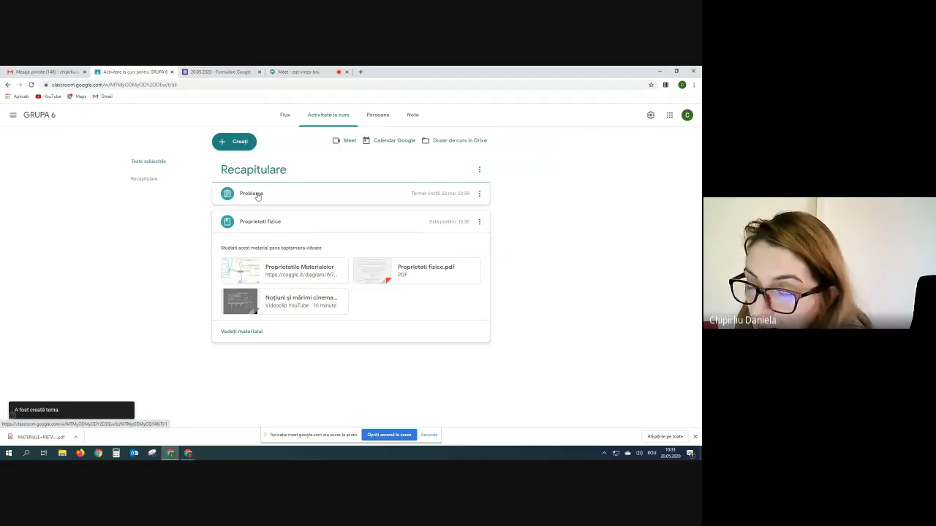
- Expand Probleme and Proprietati fizice to check their instructions and STRUCTURI.pdf attachment
left_click(304, 197)
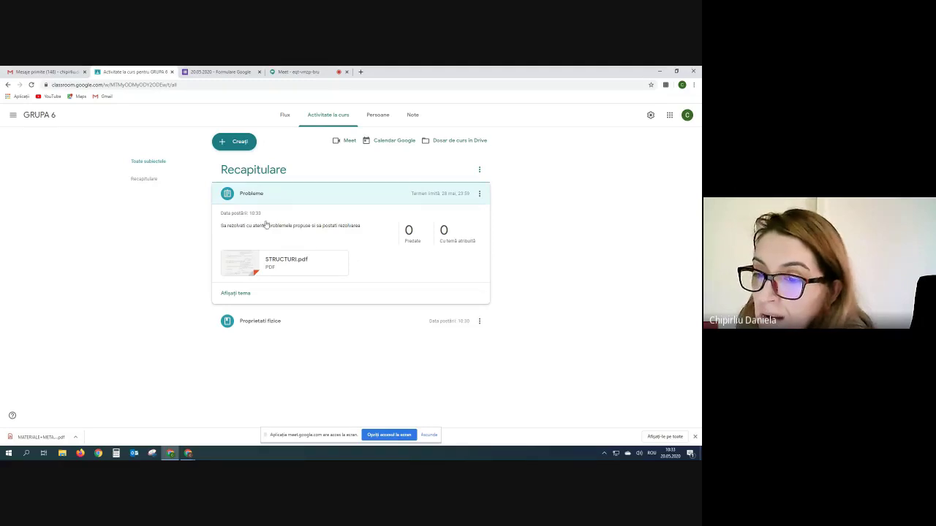
left_click(285, 323)
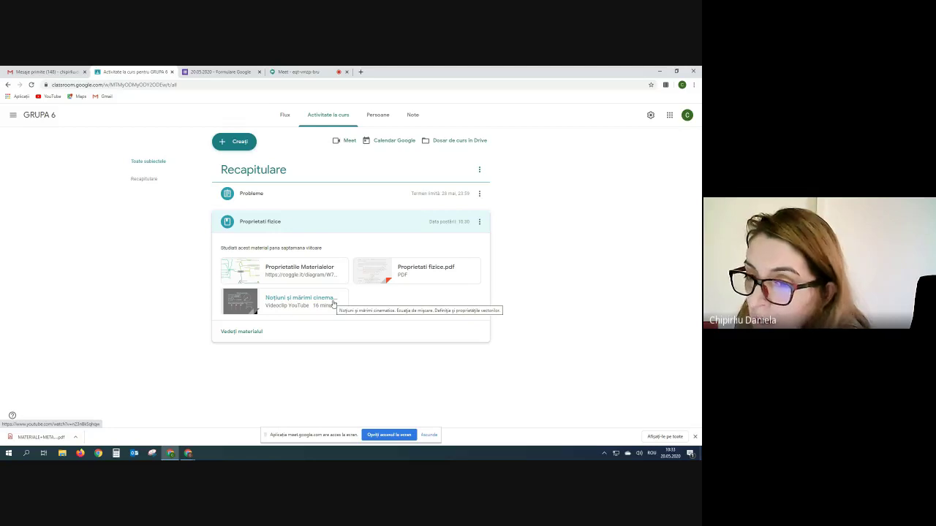
left_click(359, 200)
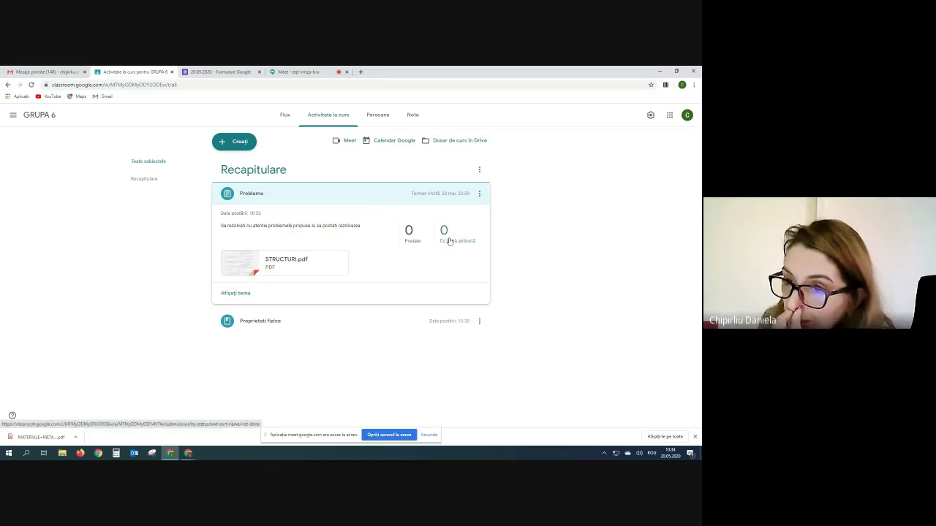
- Switch to the Meet call, then to the Classroom window listing 10N, 10D and 10B
left_click(301, 73)
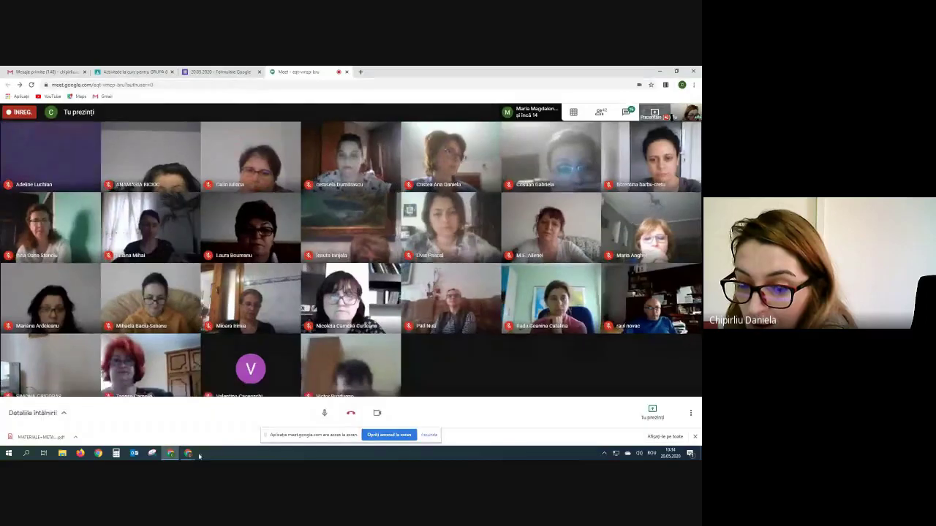
left_click(170, 454)
left_click(170, 454)
mouse_move(170, 454)
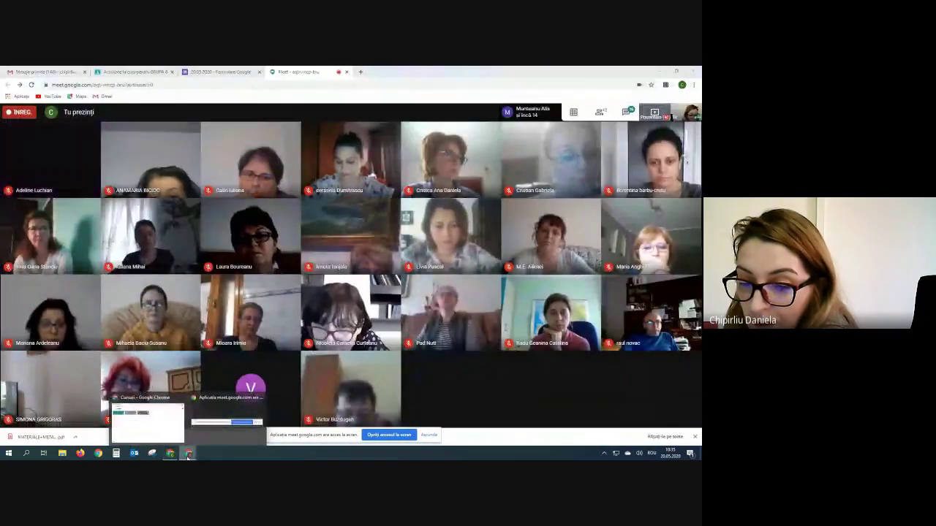
left_click(178, 425)
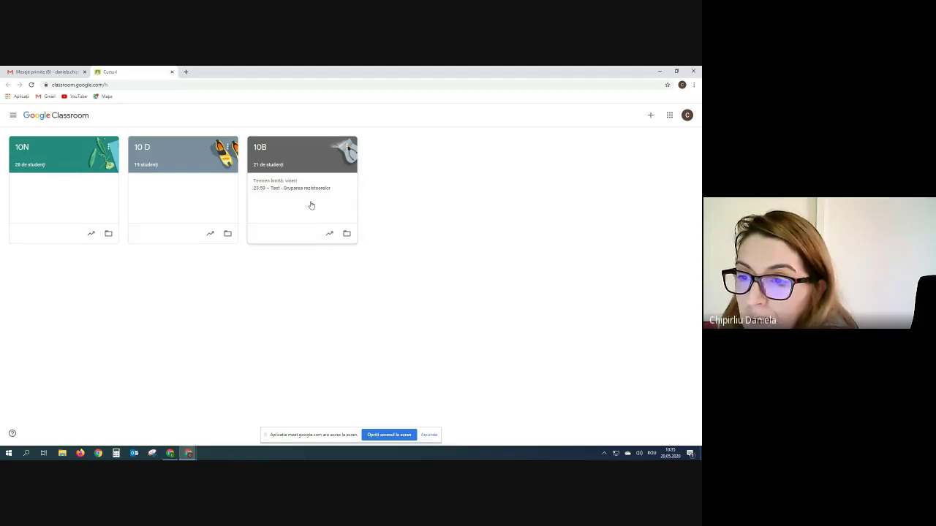
- Open class 10B and look through its stream
left_click(307, 162)
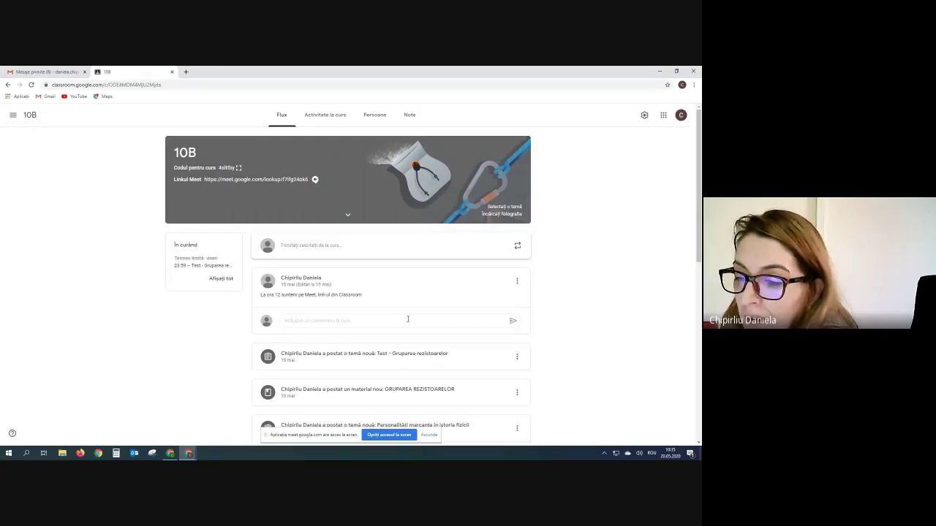
scroll(408, 319, "down", 4)
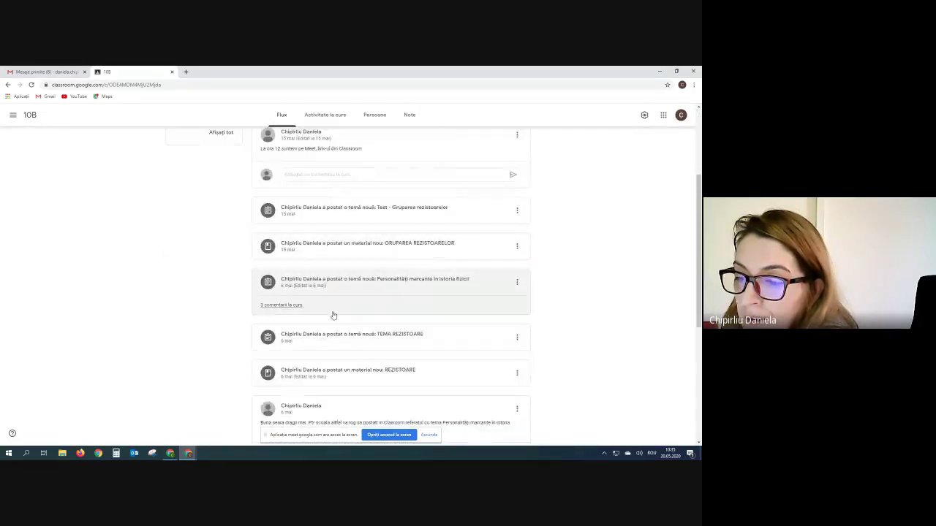
scroll(334, 316, "down", 7)
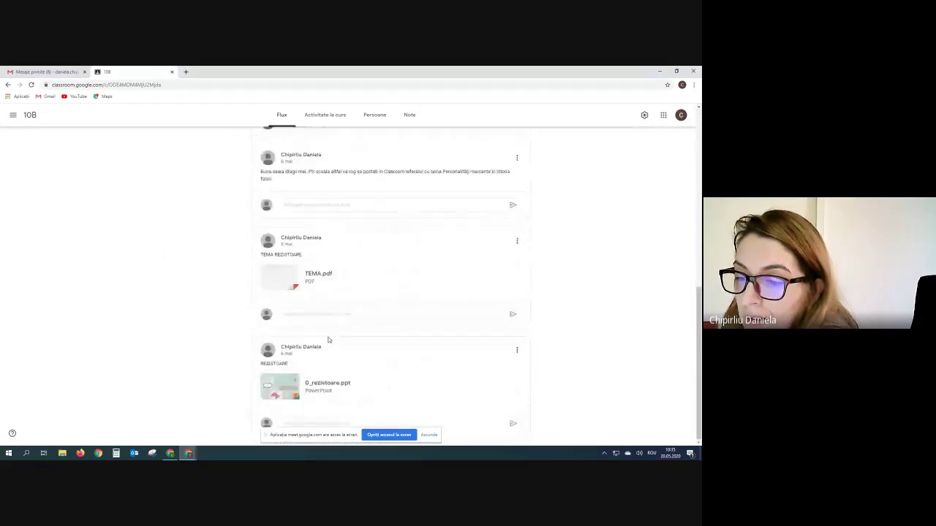
scroll(329, 340, "up", 10)
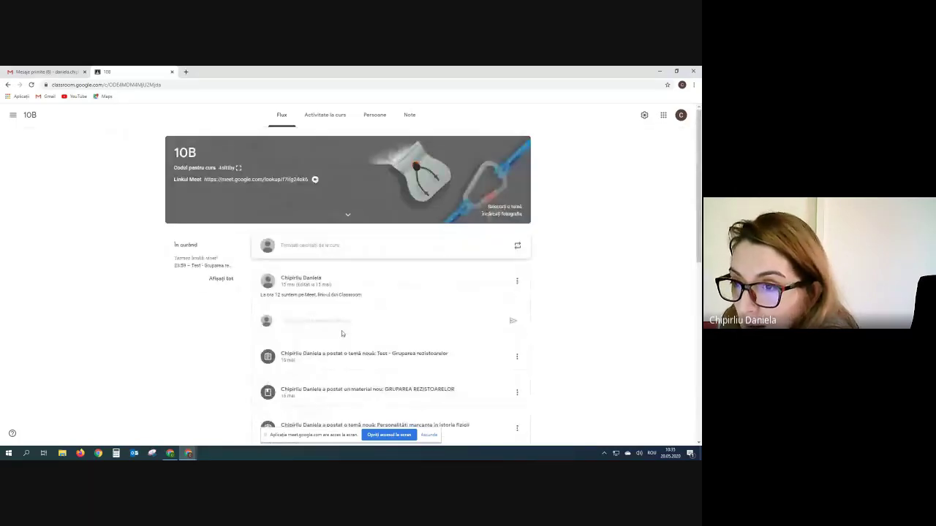
- View the 10B People page with its teacher and enrolled students
left_click(377, 119)
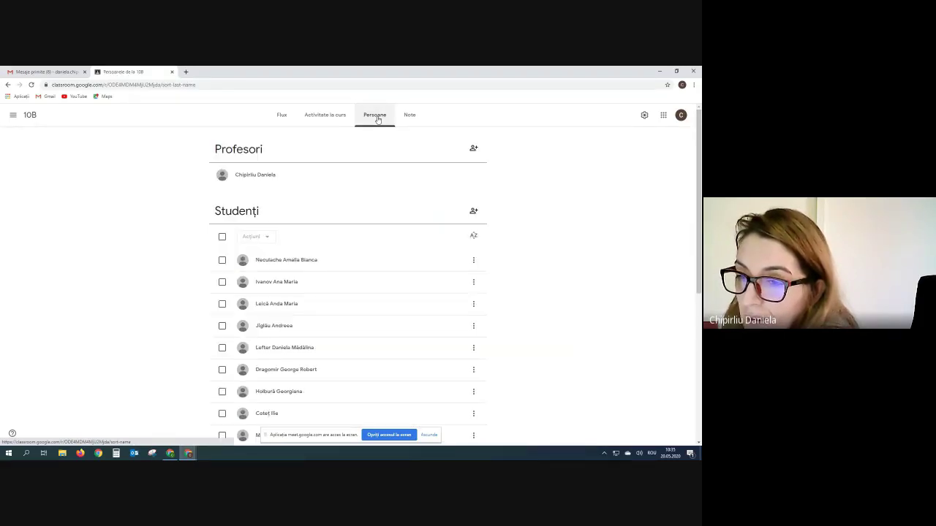
scroll(333, 308, "down", 3)
scroll(333, 308, "down", 4)
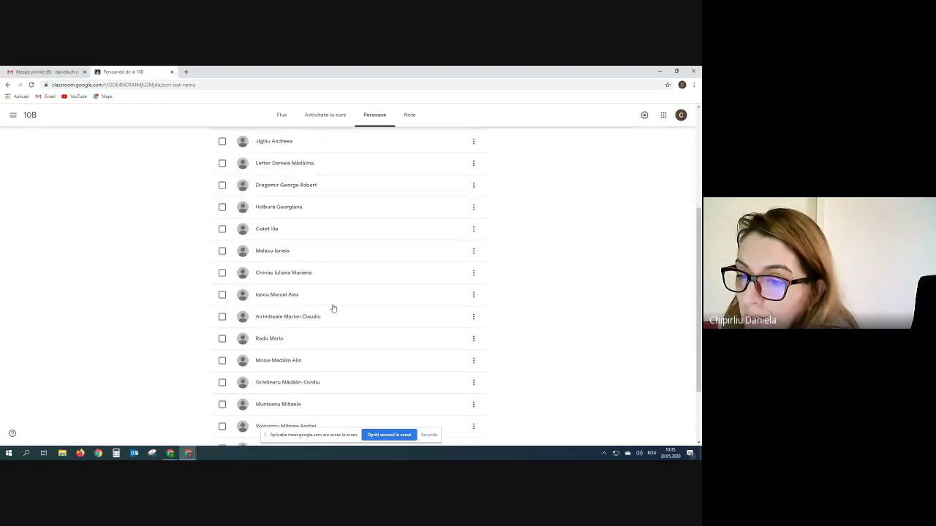
scroll(333, 308, "up", 7)
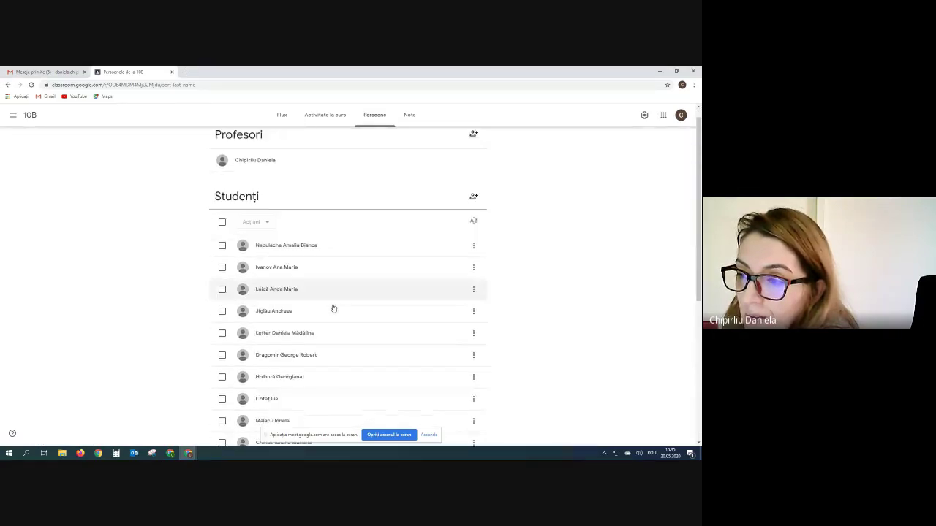
scroll(332, 308, "down", 7)
scroll(333, 308, "up", 7)
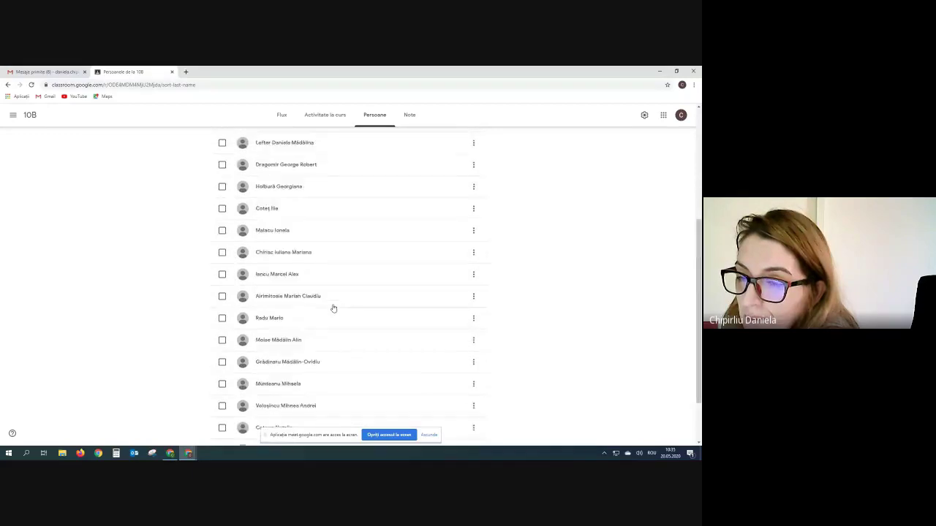
- Scroll through 10B's grades table with its 6.5, 100 and 100 averages, then open the class drawer
left_click(409, 120)
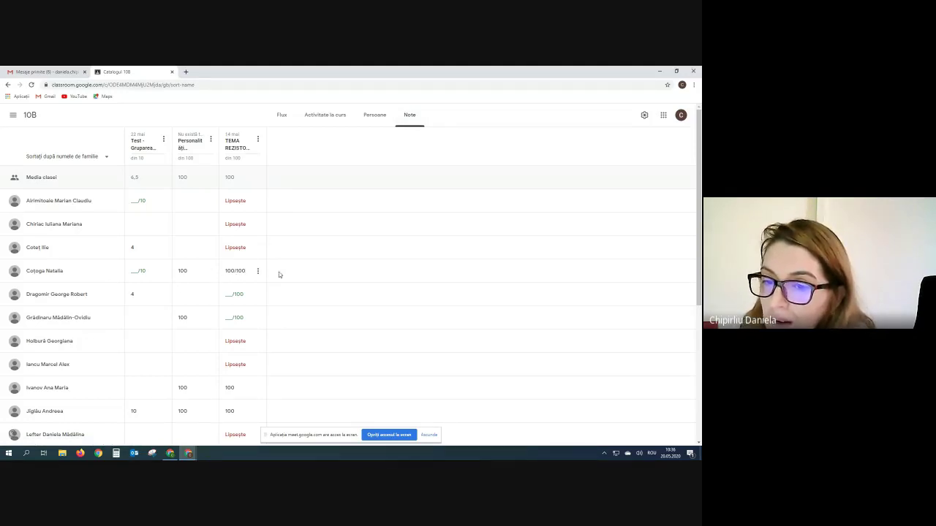
scroll(402, 285, "down", 3)
scroll(314, 332, "up", 3)
scroll(312, 334, "up", 1)
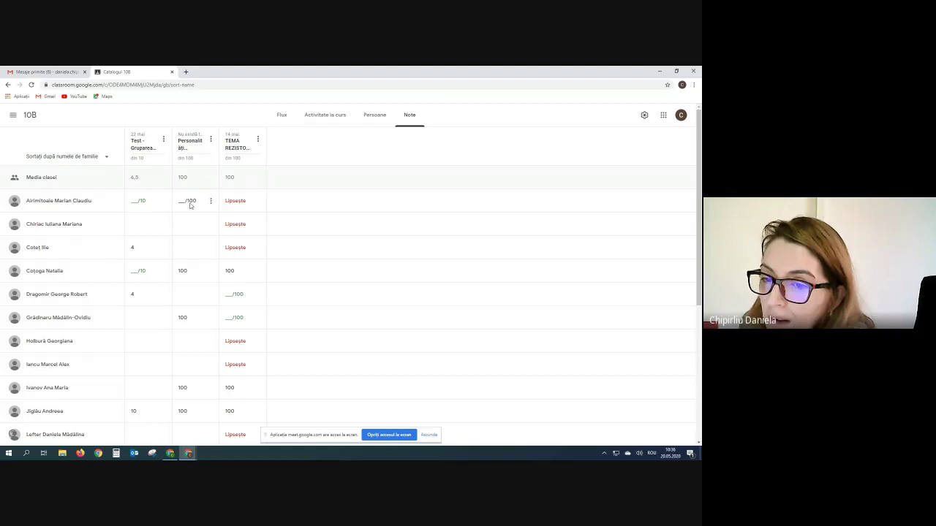
scroll(343, 324, "down", 3)
scroll(343, 324, "up", 4)
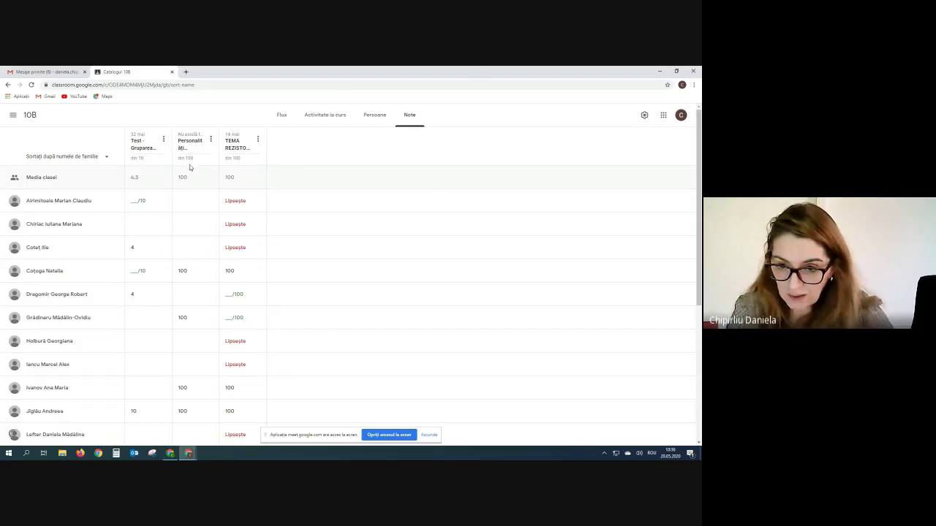
scroll(185, 358, "down", 1)
scroll(185, 358, "down", 1)
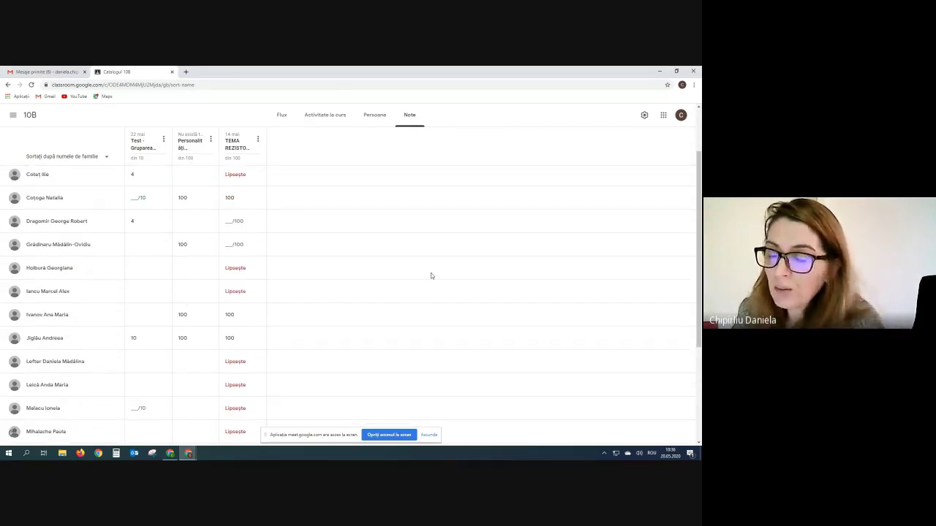
scroll(431, 275, "down", 3)
scroll(431, 276, "down", 2)
scroll(317, 341, "up", 3)
scroll(228, 282, "down", 3)
scroll(353, 310, "up", 5)
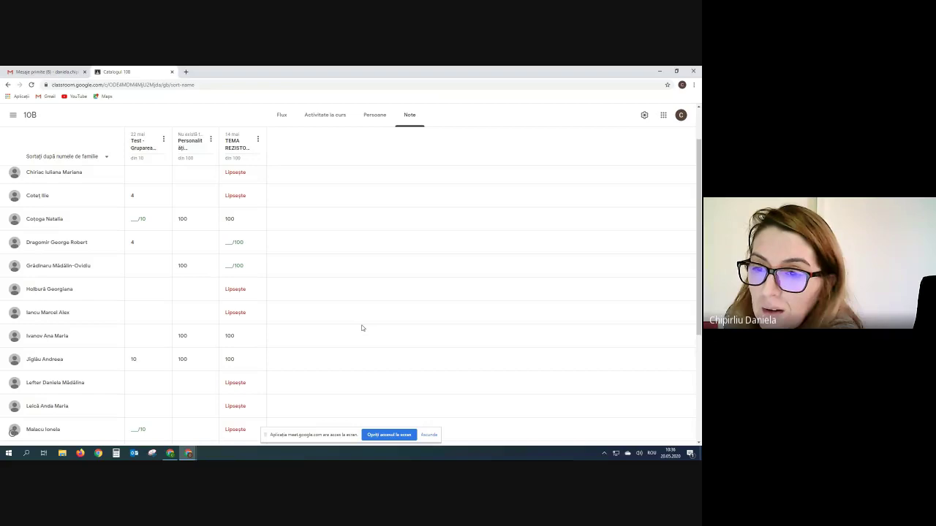
scroll(361, 328, "up", 2)
scroll(286, 256, "down", 4)
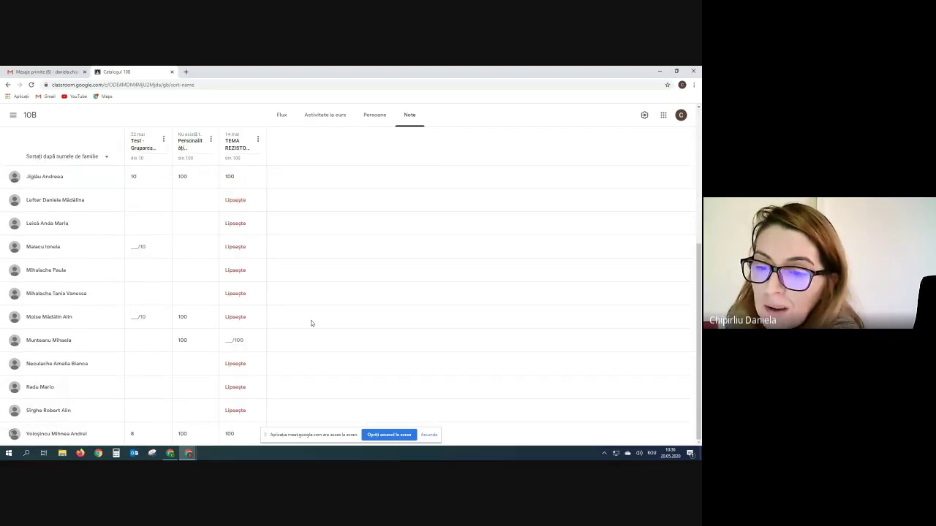
scroll(290, 315, "up", 4)
scroll(289, 317, "up", 1)
left_click(14, 117)
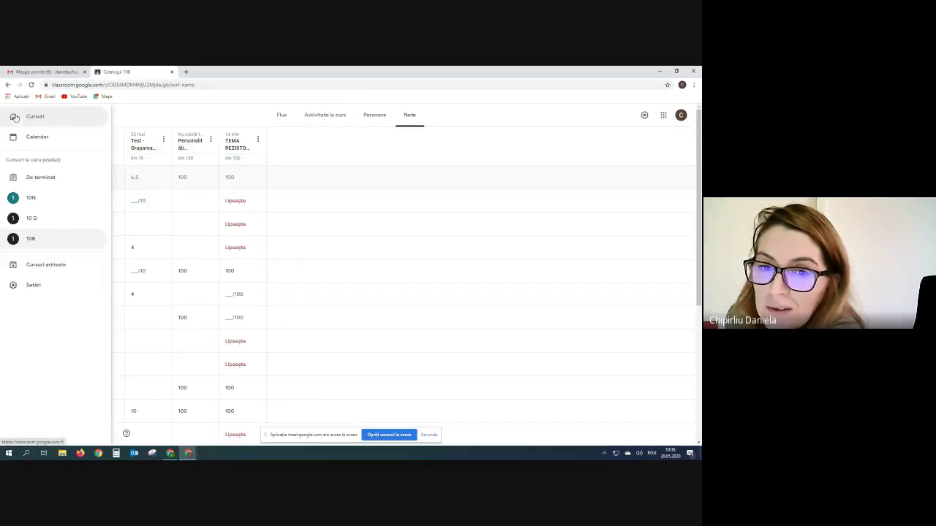
- Open class 10 D, scroll its grades, and show its TEME, LECTII and SCOALA ALTFEL classwork
left_click(28, 220)
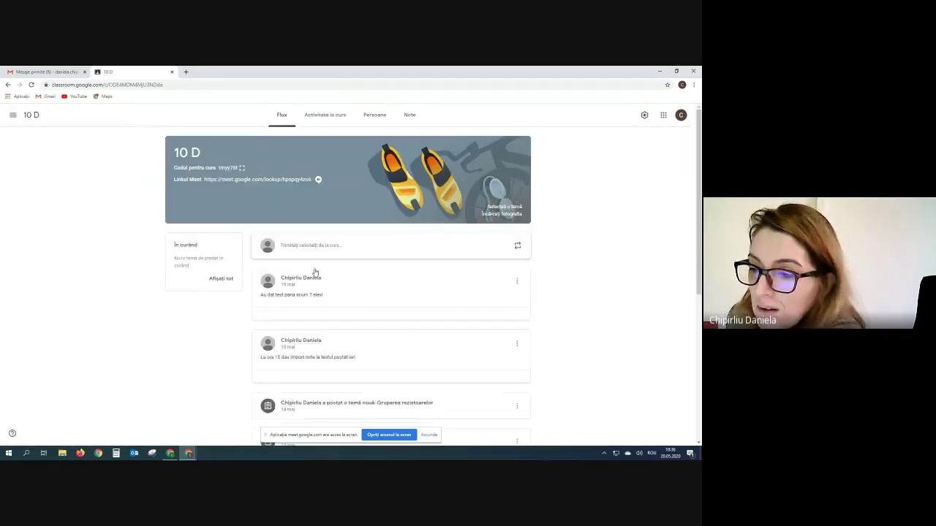
left_click(408, 124)
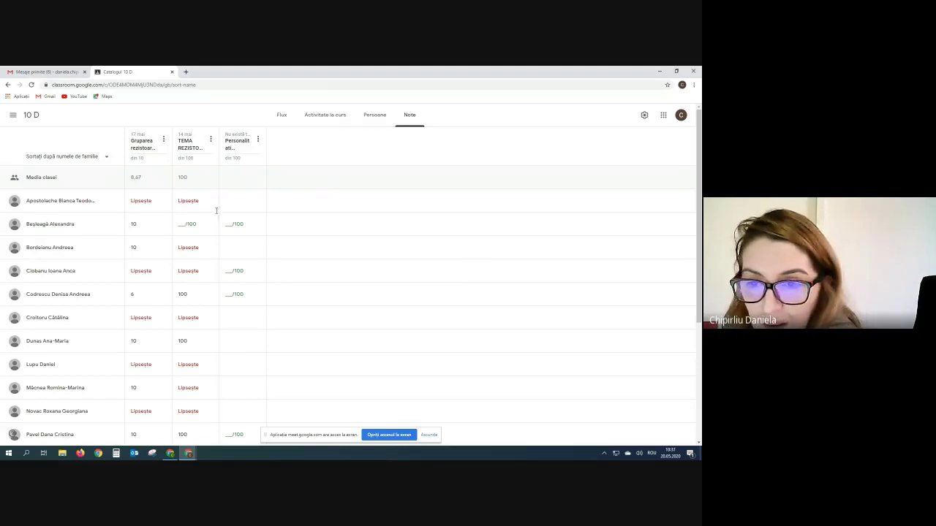
scroll(389, 230, "down", 1)
scroll(389, 230, "down", 3)
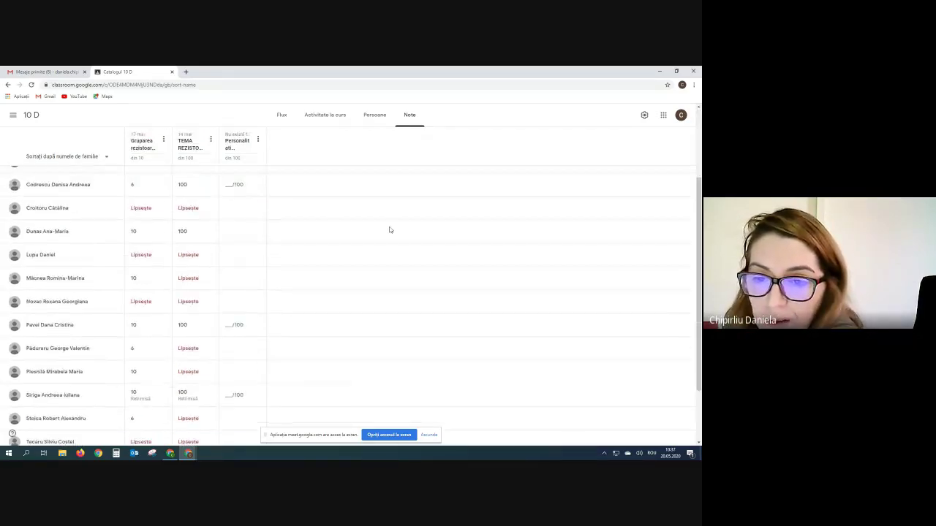
scroll(389, 229, "up", 4)
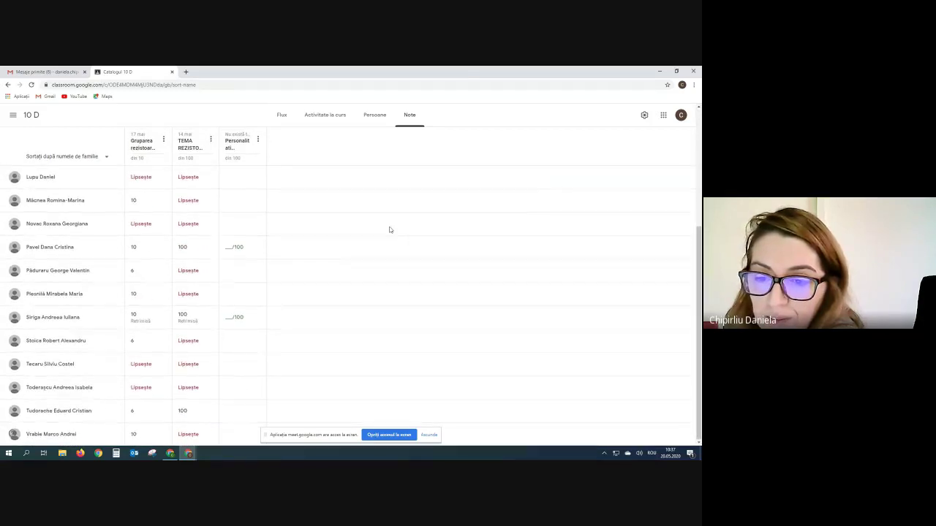
left_click(326, 118)
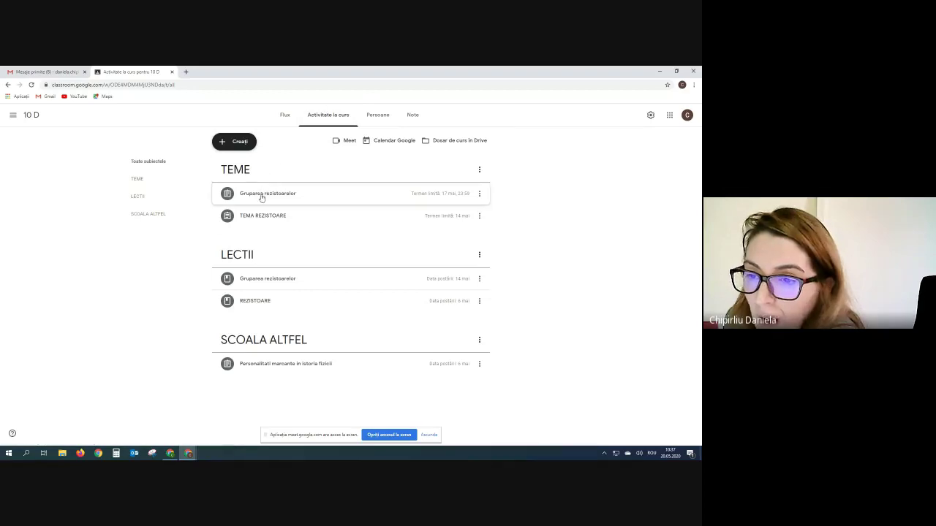
- Expand Gruparea rezistoarelor and view its 10 D student work filtered by Predate, then by Toate
left_click(284, 196)
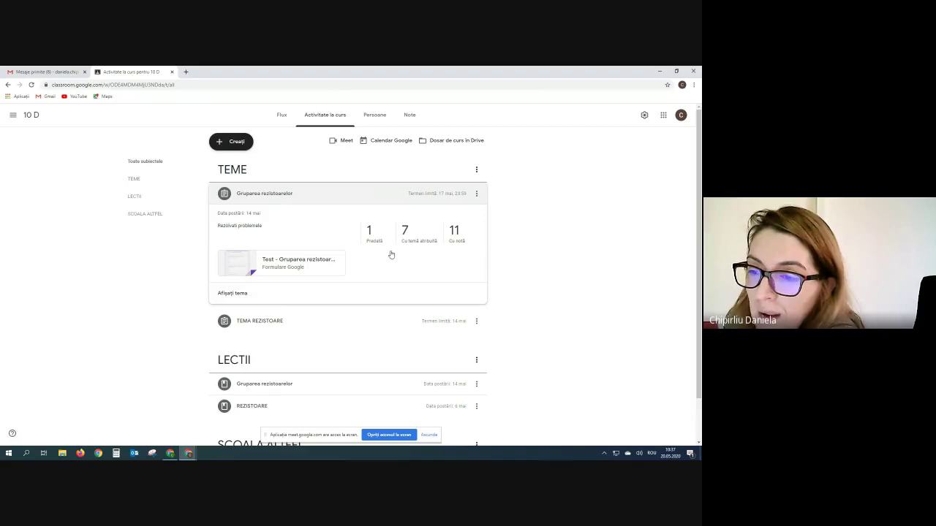
left_click(414, 243)
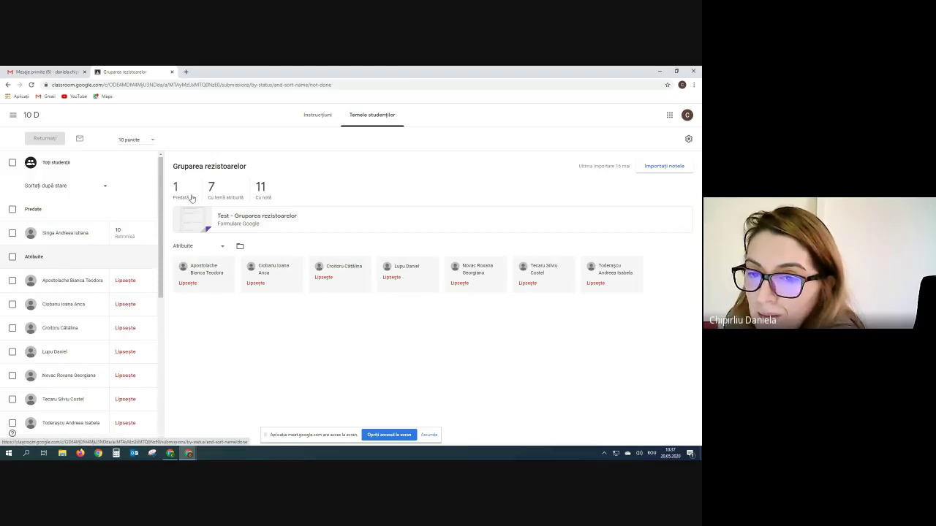
left_click(192, 199)
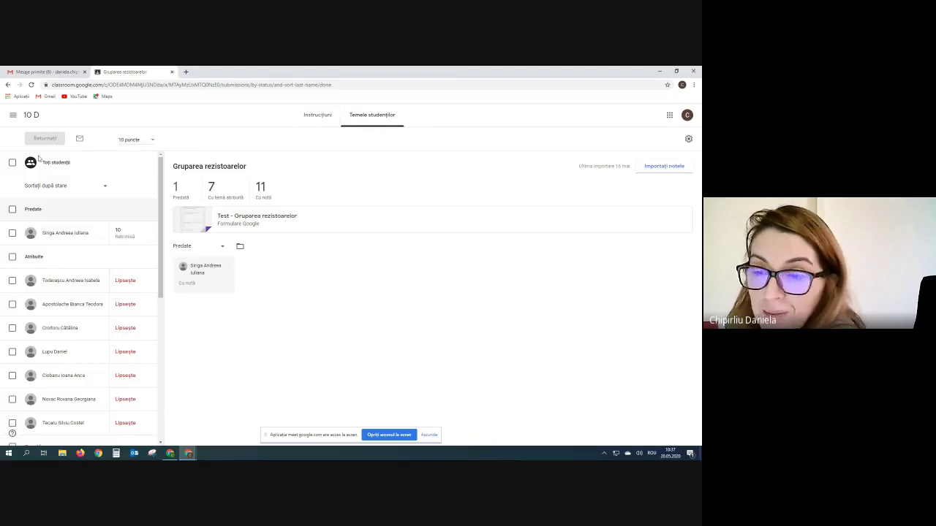
left_click(369, 117)
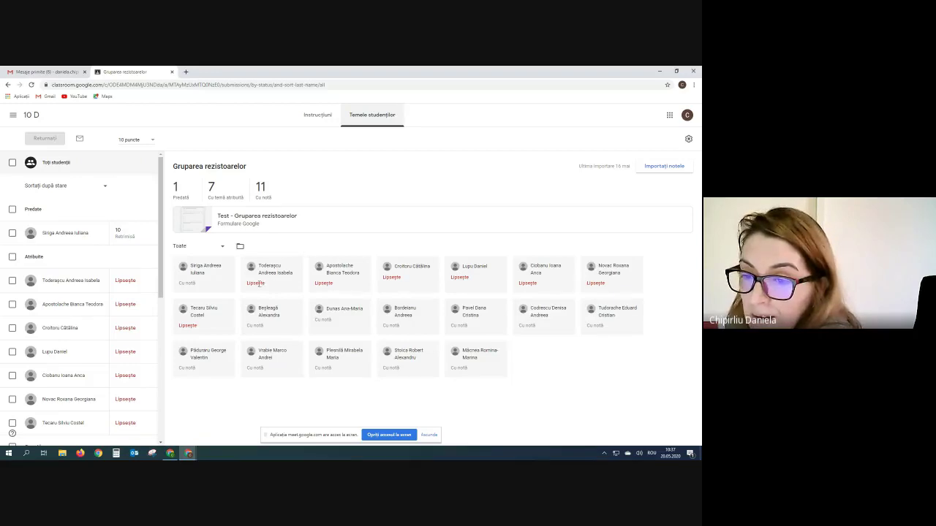
- Clear a stray text selection and switch to the Chrome window showing the 20.05.2020 form
double_click(199, 272)
left_click(212, 268)
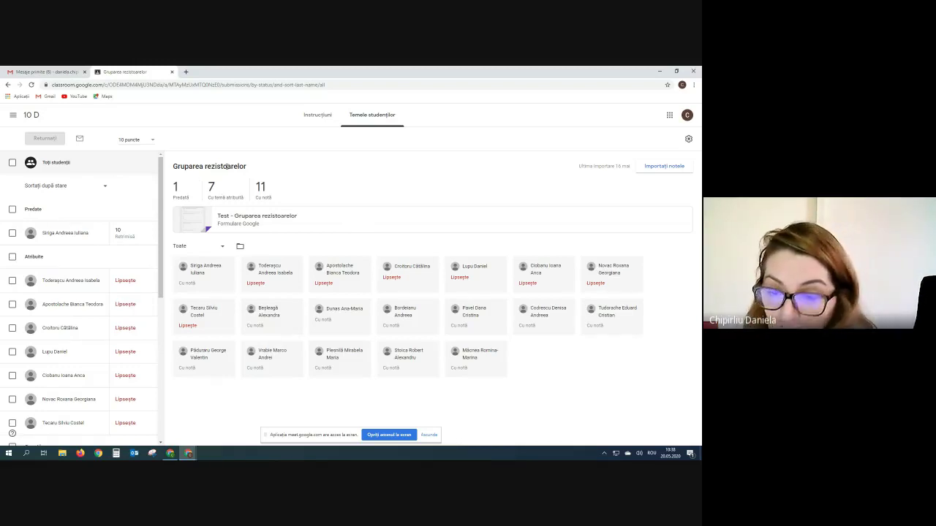
mouse_move(170, 455)
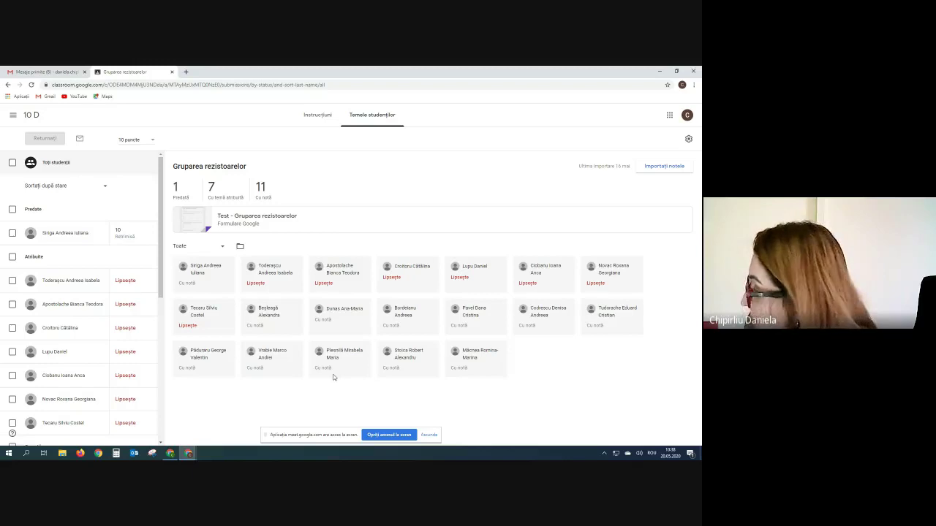
left_click(189, 454)
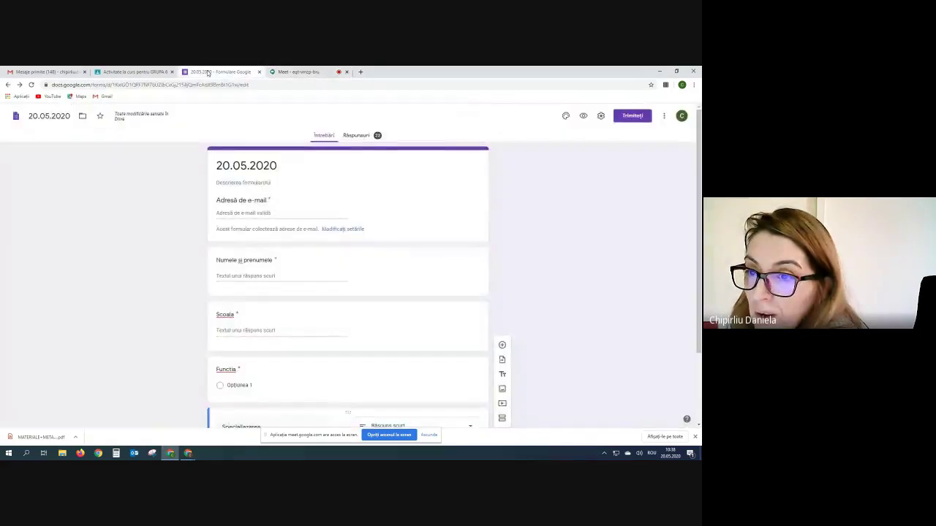
- Leave the 20.05.2020 form for GRUPA 6's Classroom classwork with Probleme and Proprietati fizice
left_click(119, 73)
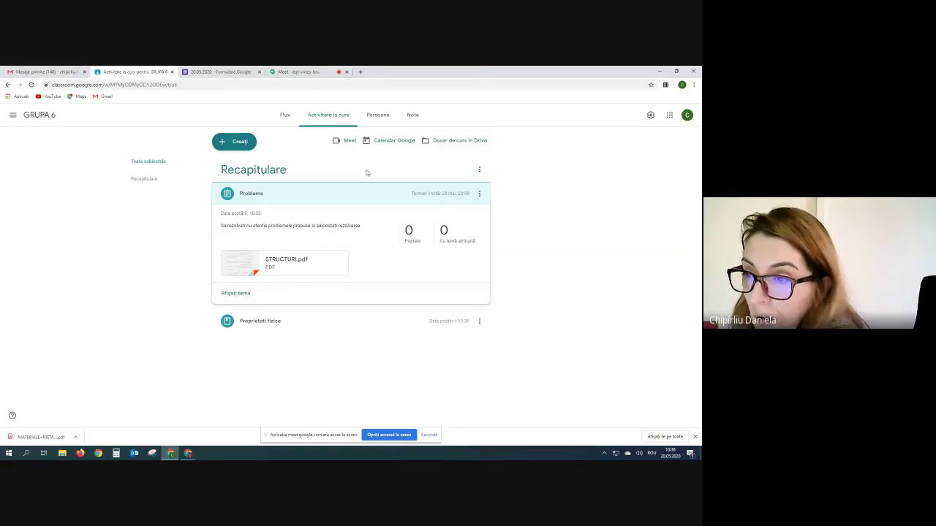
left_click(326, 117)
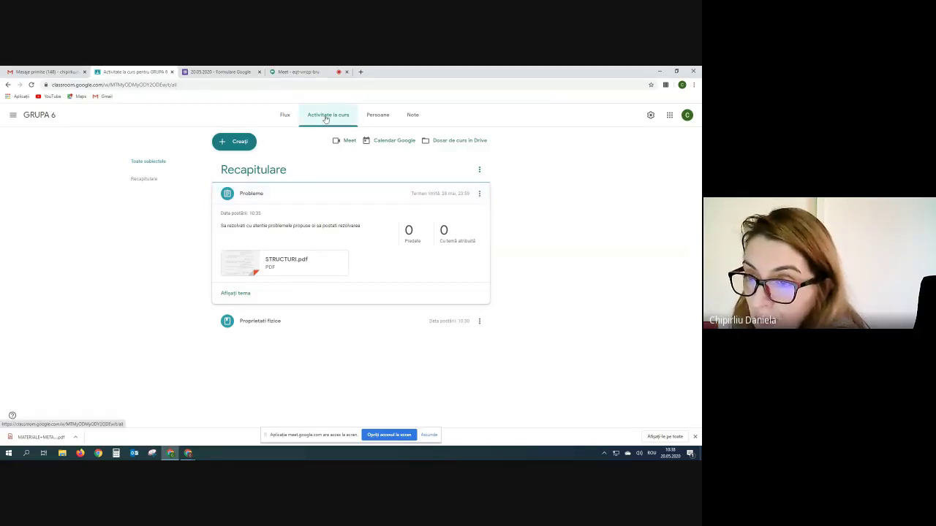
- View GRUPA 6's Recapitulare topic, then return to 10 D's Gruparea rezistoarelor work and open the class drawer
left_click(248, 173)
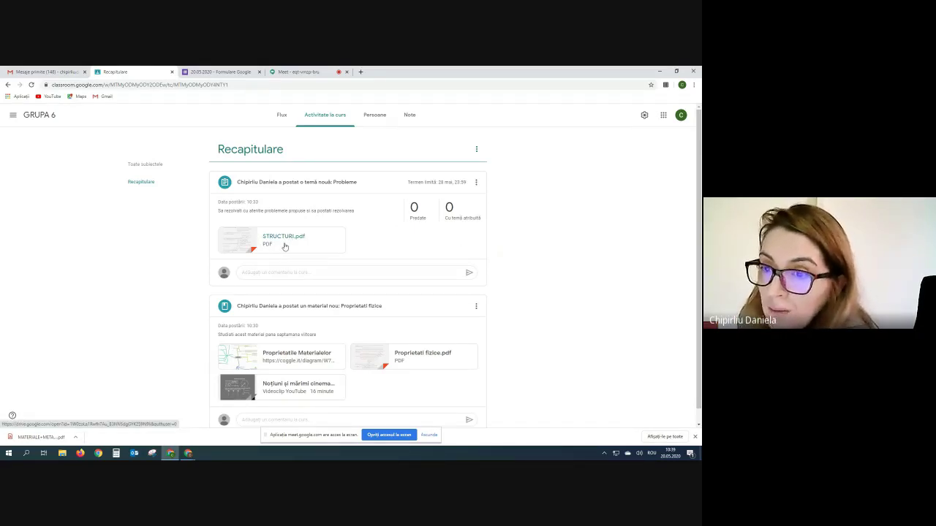
left_click(170, 455)
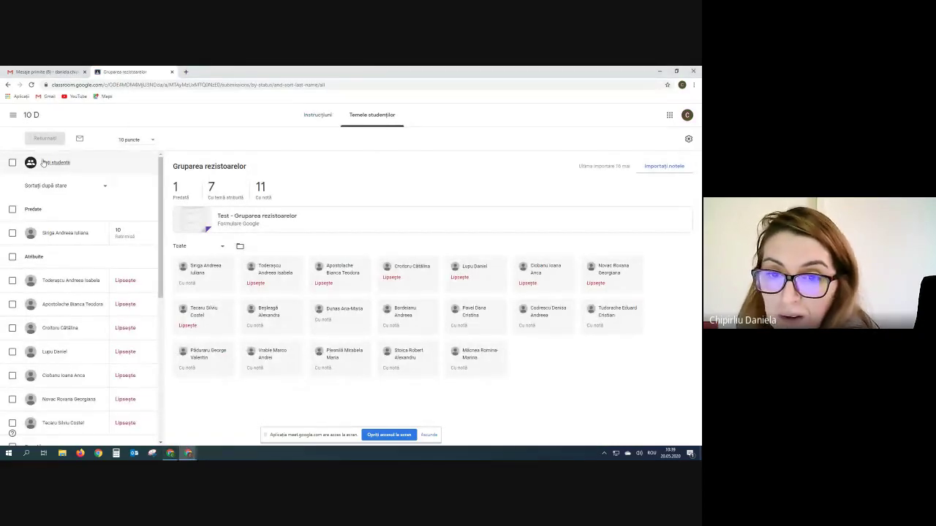
left_click(13, 115)
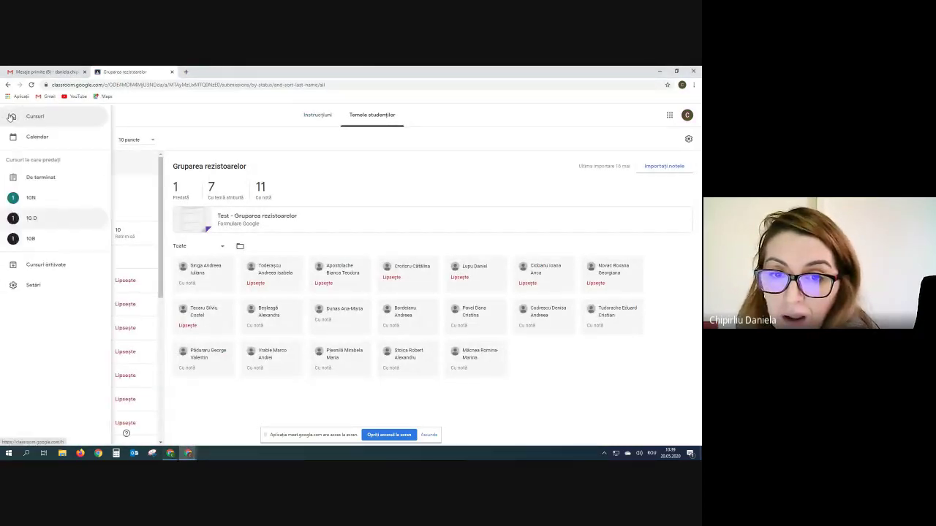
- Open 10N's single handed-in TEMA REZISTOARE notebook photo in the grading view
left_click(48, 198)
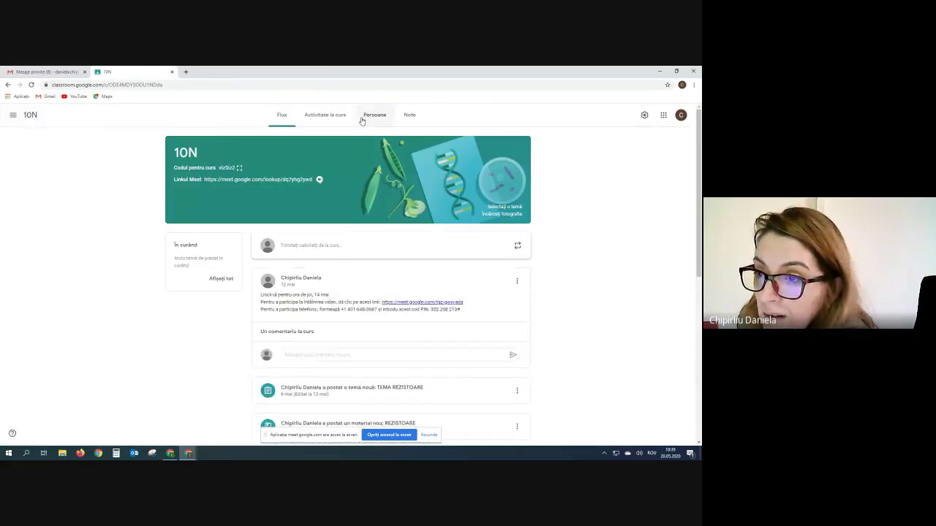
left_click(327, 114)
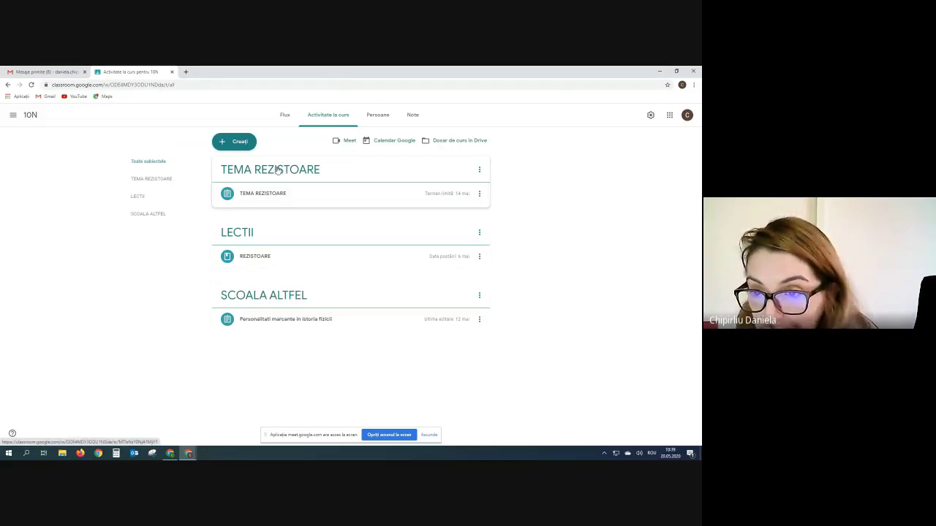
left_click(270, 195)
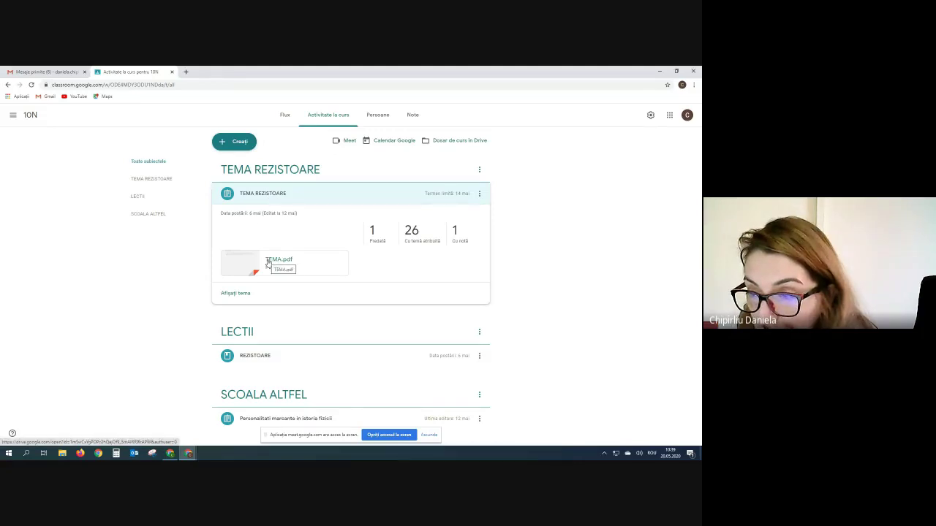
left_click(372, 239)
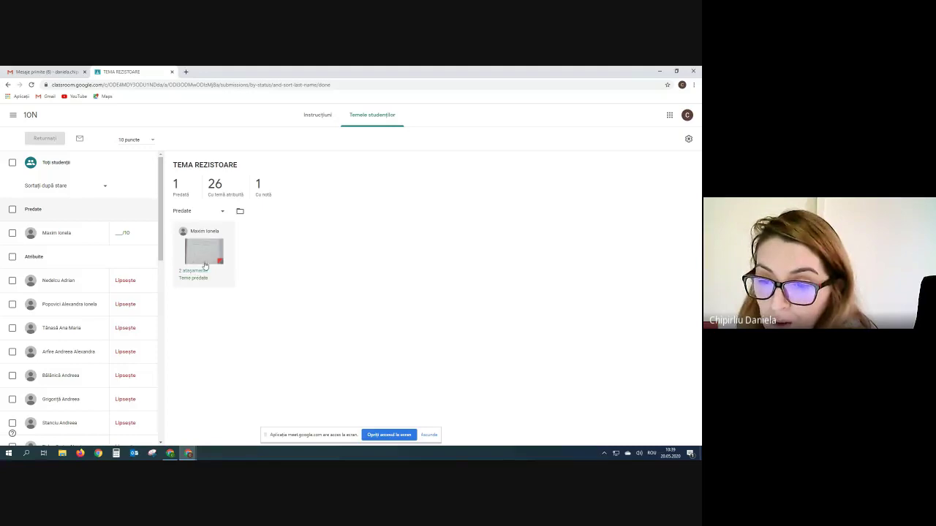
left_click(208, 260)
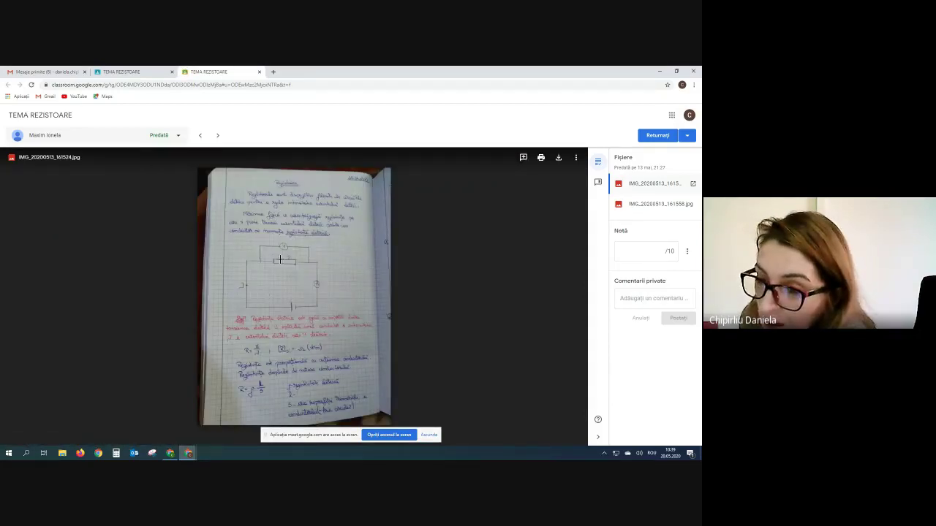
- Check both attached photos, enter a grade of 10 in Notă, and return the work to the student
left_click(651, 204)
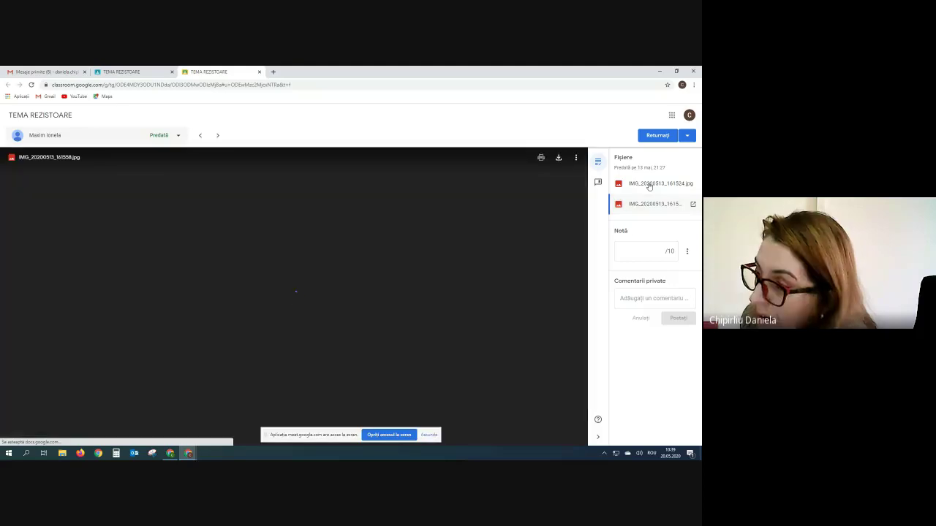
left_click(649, 184)
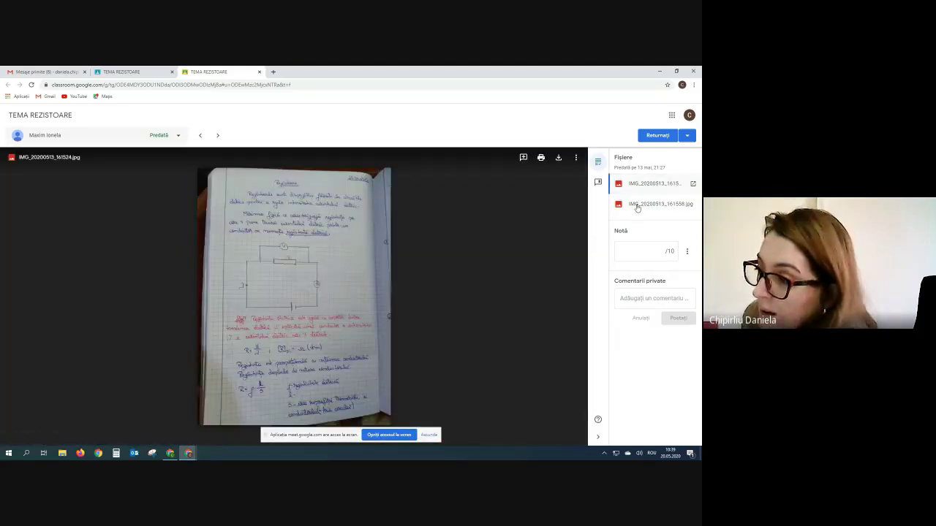
left_click(638, 206)
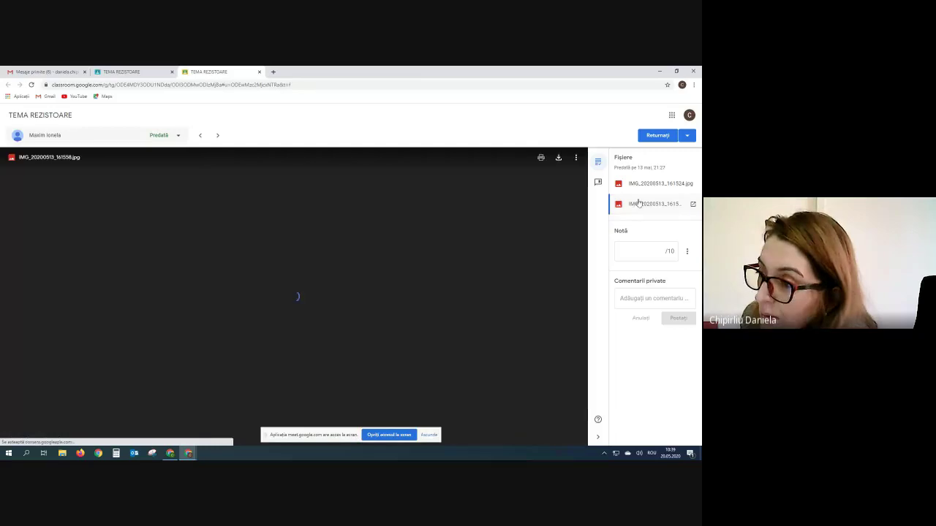
left_click(656, 252)
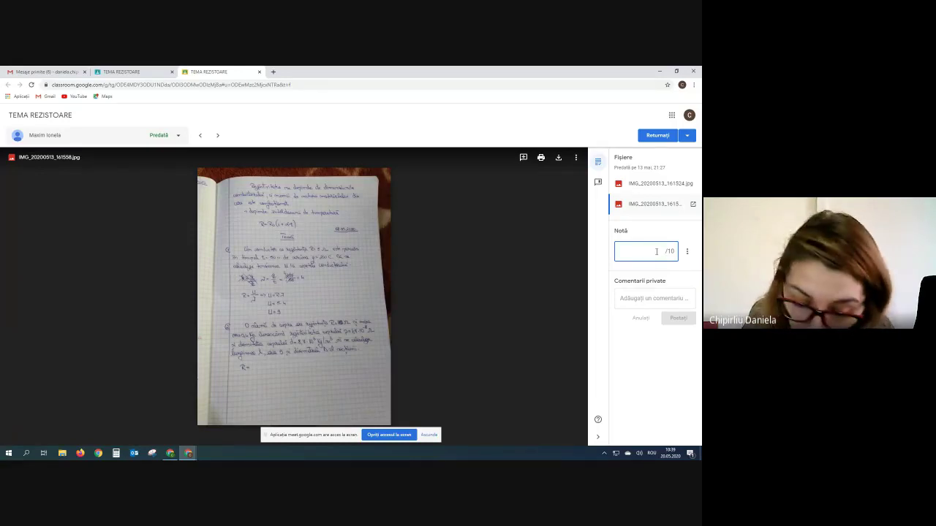
type("10")
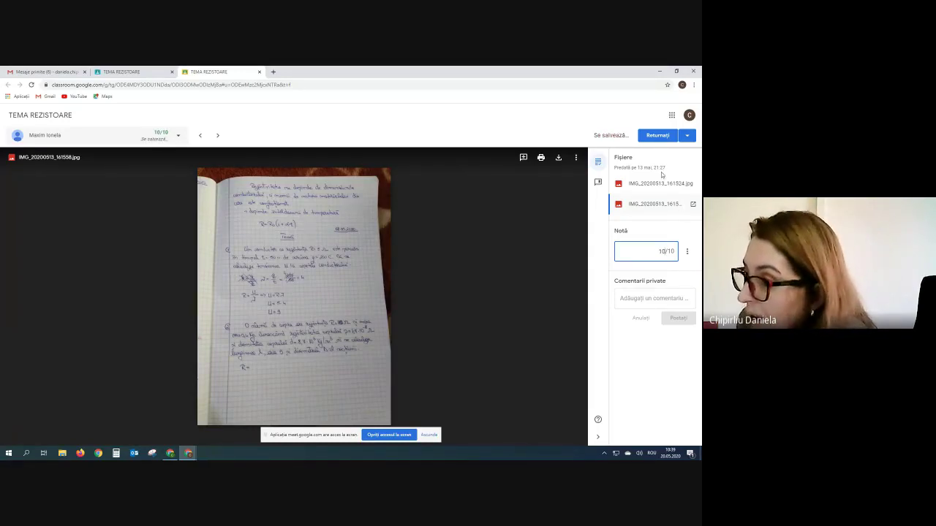
left_click(653, 137)
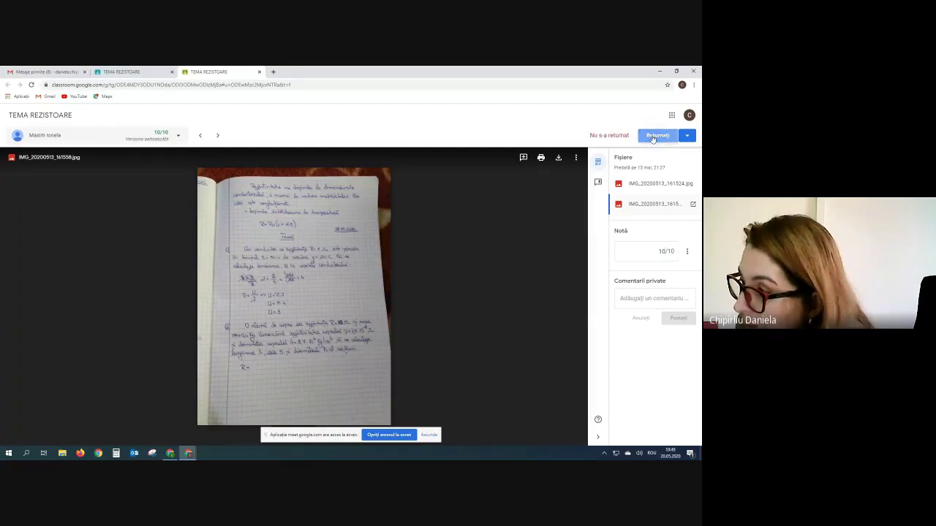
left_click(418, 303)
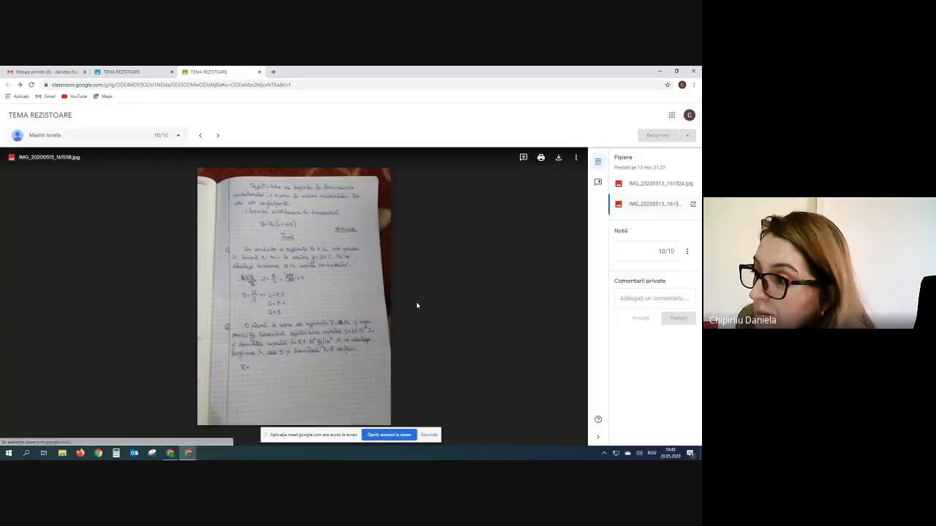
- Post the private comment 'Ce nu ai inteles la problema 2?' and close the submission tab
left_click(633, 298)
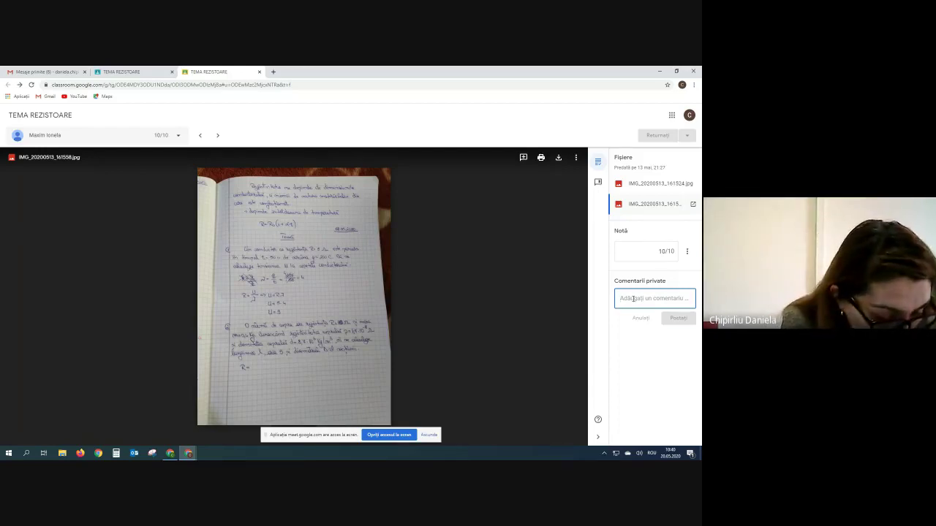
type("Ce nij ai i")
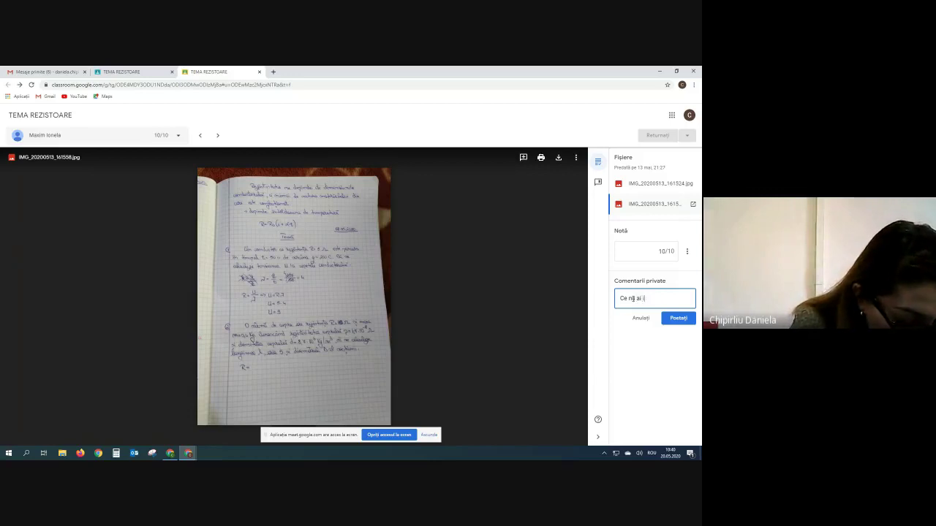
type("nteles la ")
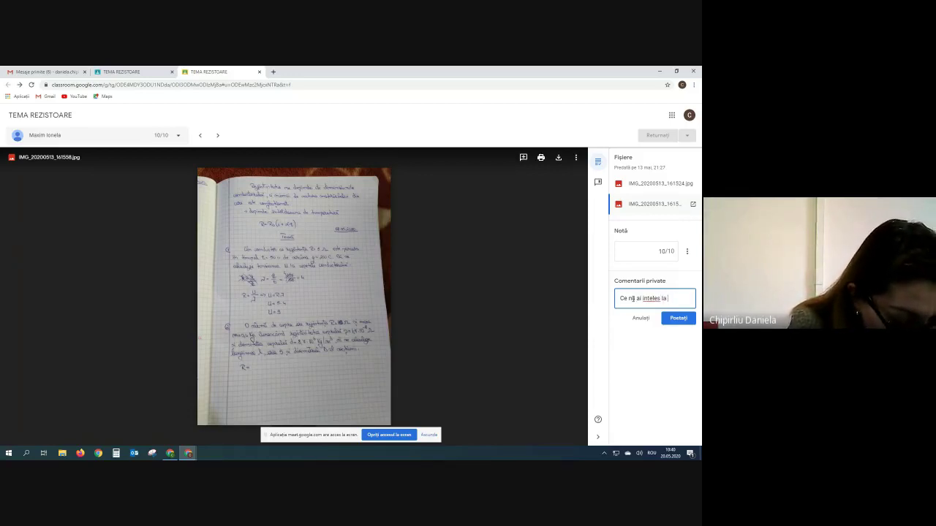
type("problem")
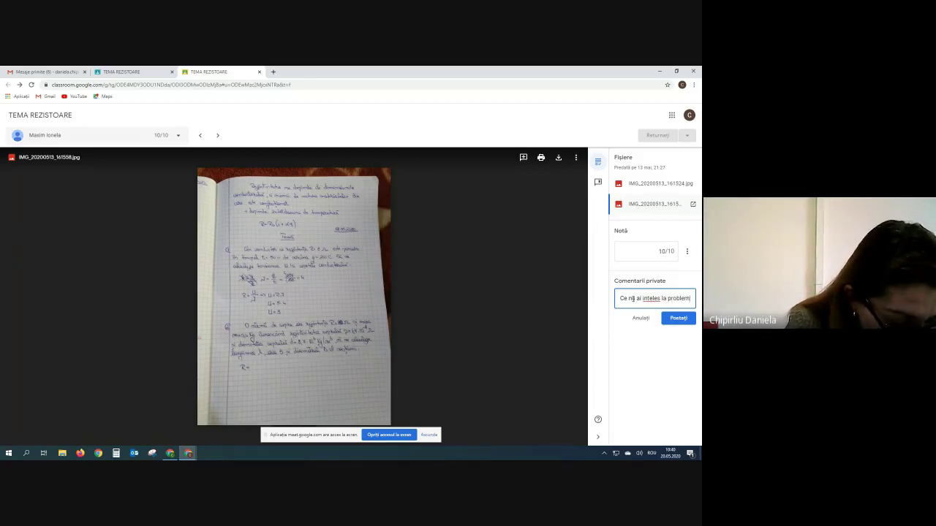
type("a 2?")
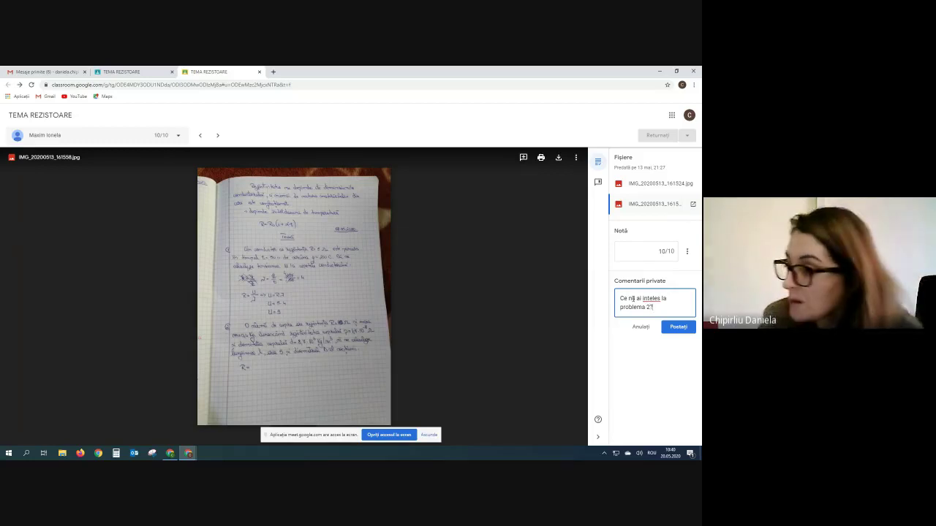
left_click(675, 330)
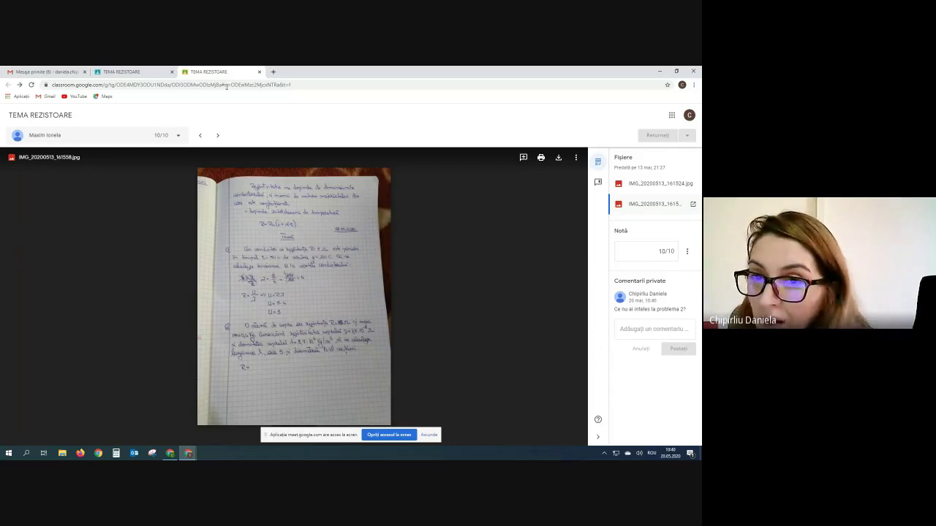
left_click(260, 72)
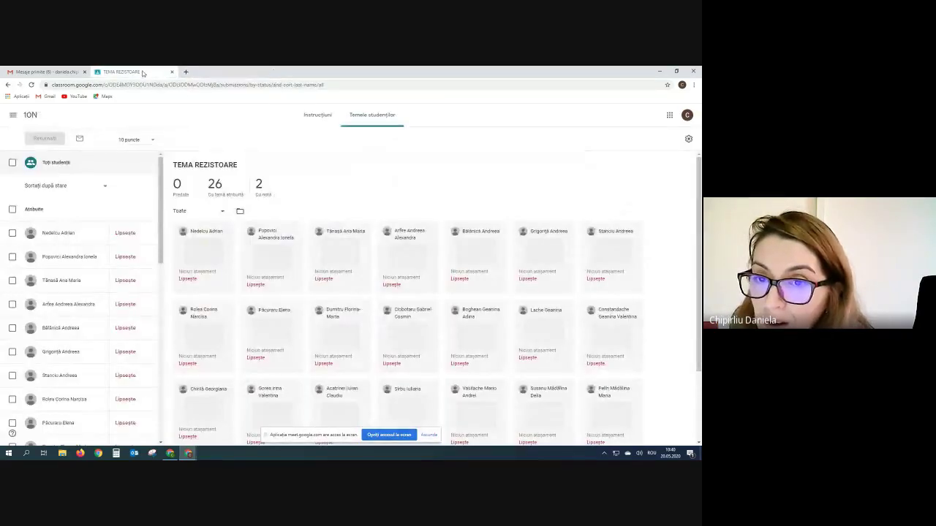
- Move from 10N to class 10B through the class drawer and show its TEMA REZISTOARE classwork
left_click(14, 117)
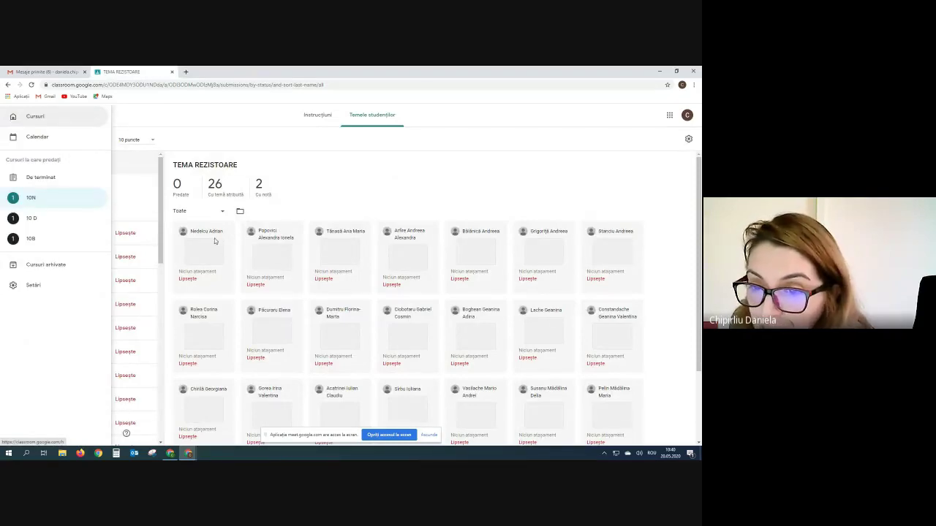
left_click(226, 198)
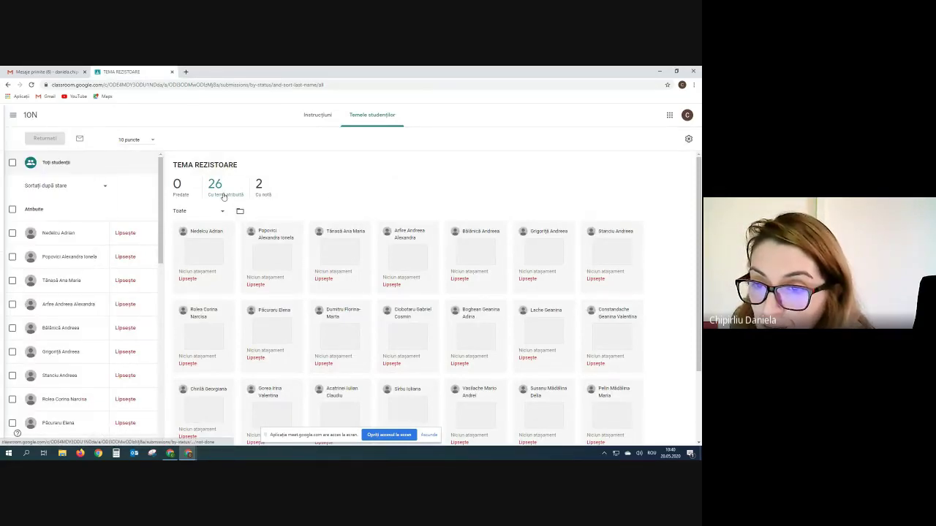
left_click(28, 119)
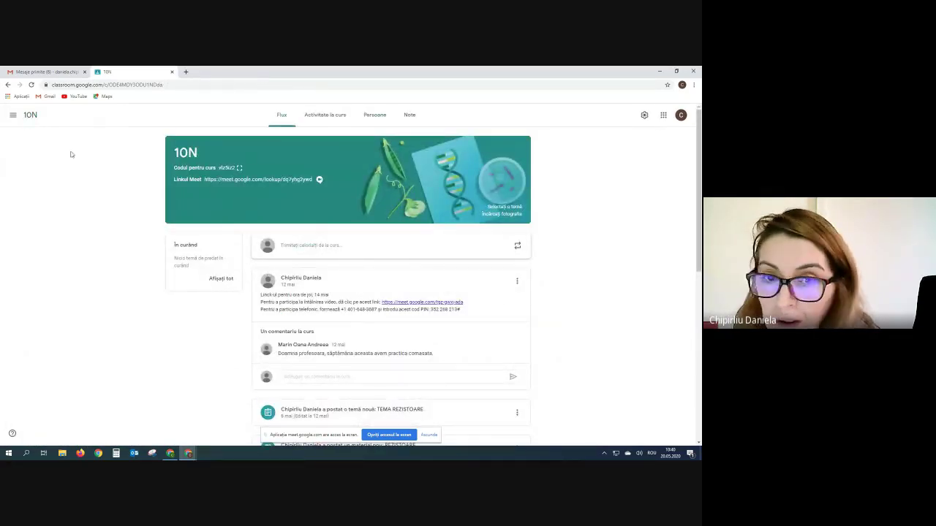
left_click(15, 117)
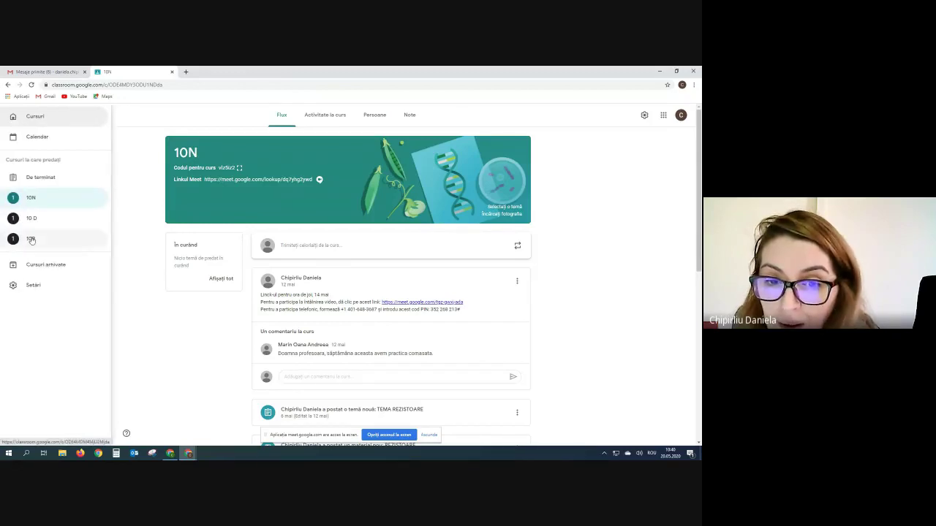
left_click(31, 239)
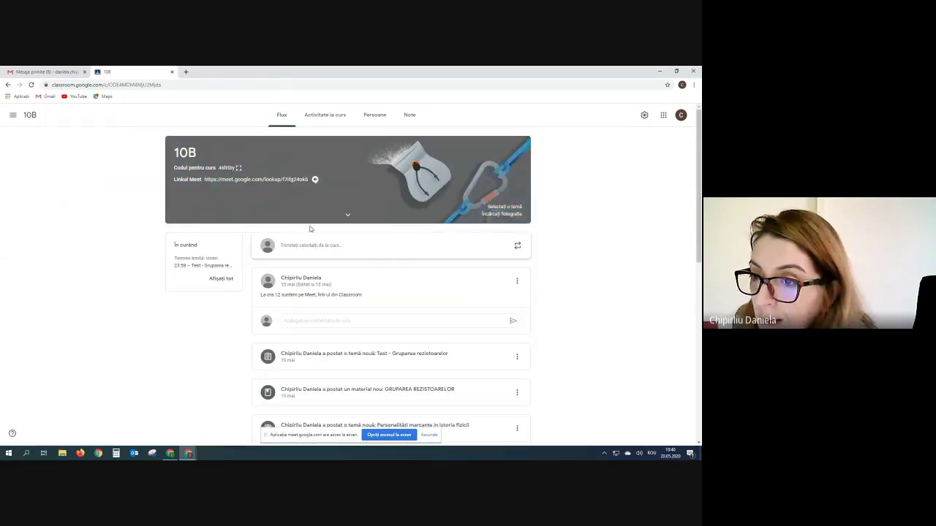
left_click(326, 117)
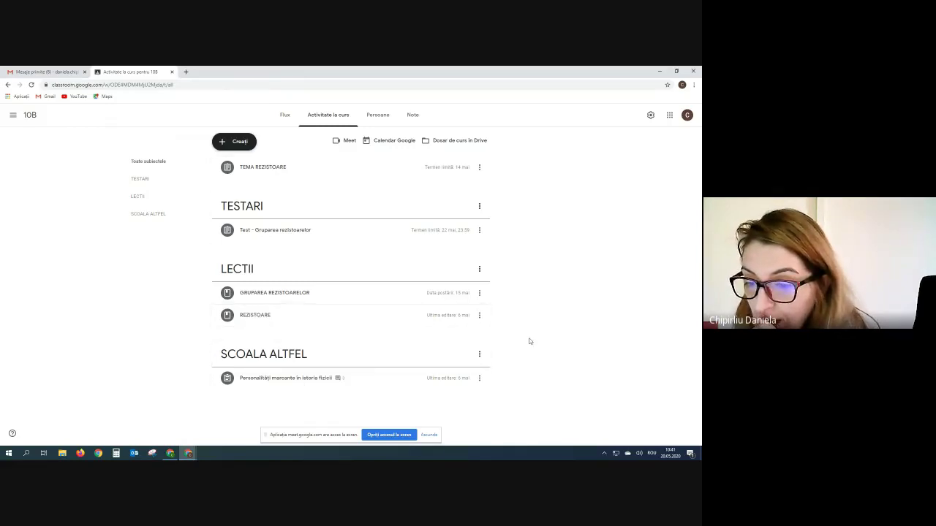
- Expand classwork items and open the 4 Predate submissions of Test - Gruparea rezistoarelor
left_click(268, 380)
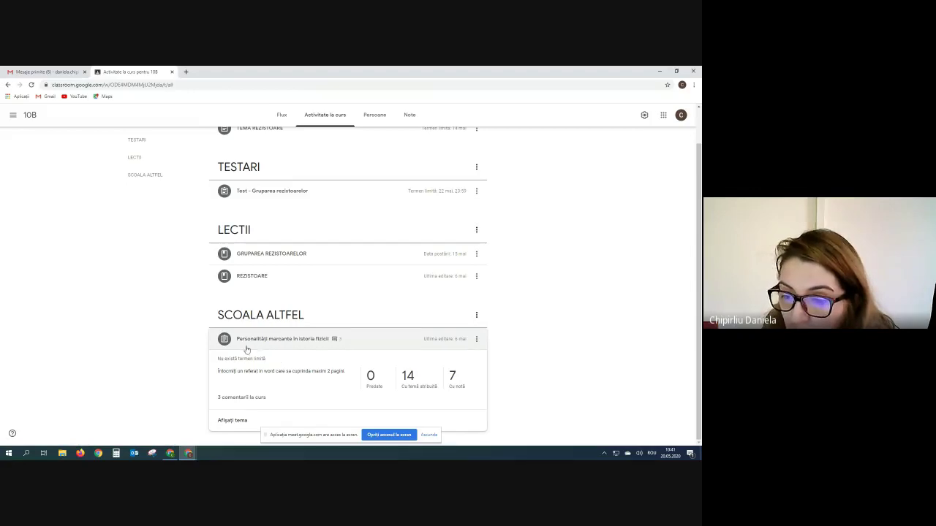
left_click(250, 277)
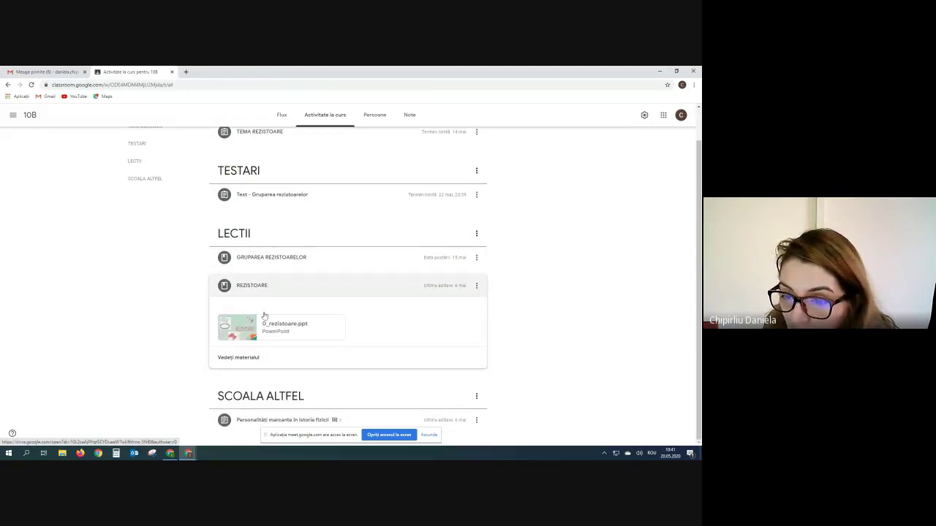
left_click(268, 196)
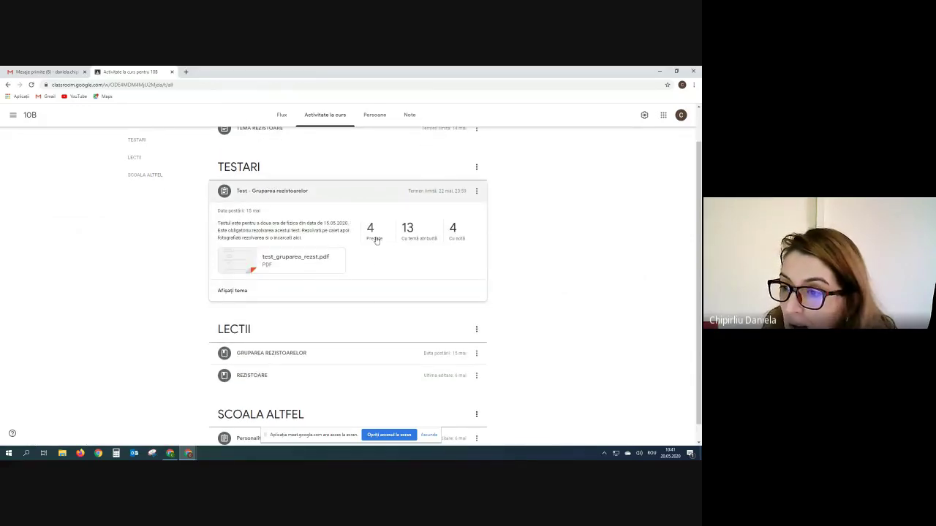
left_click(372, 236)
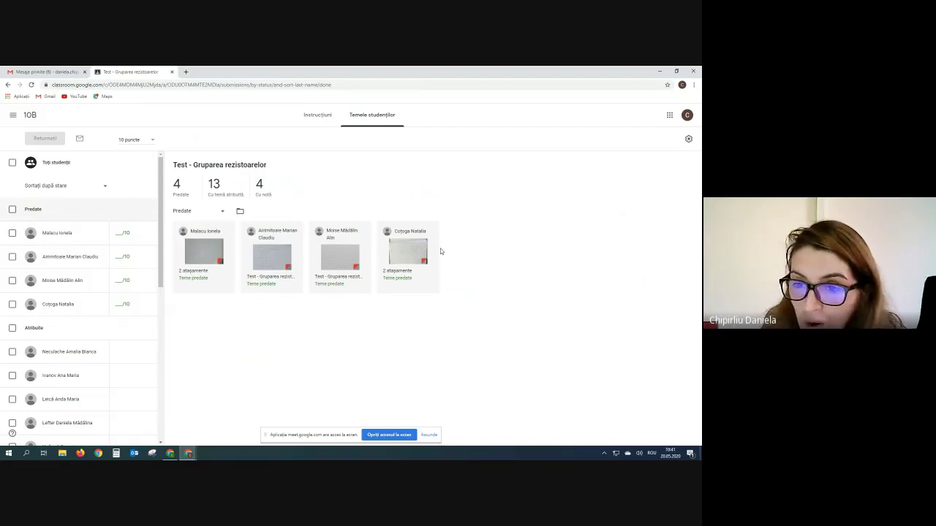
- Open the first handed-in 10B test, view its attached photos, and enter a grade of 10
left_click(202, 254)
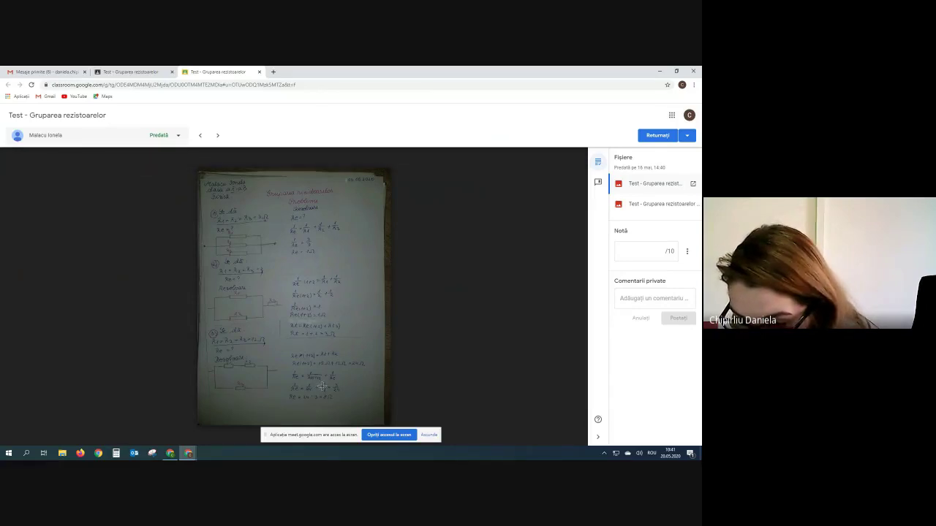
left_click(640, 208)
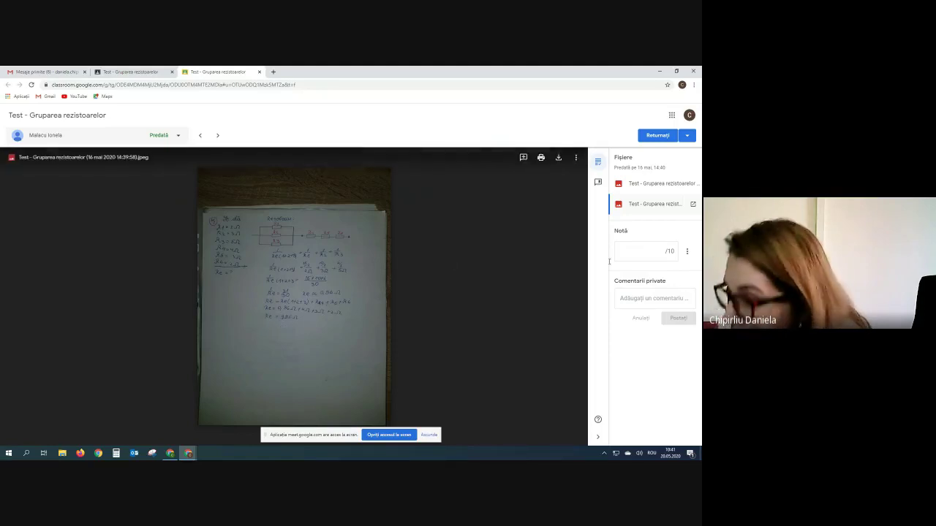
left_click(641, 249)
type("10")
- Return the graded test with the private comment 'Bravo' and close the submission
left_click(632, 306)
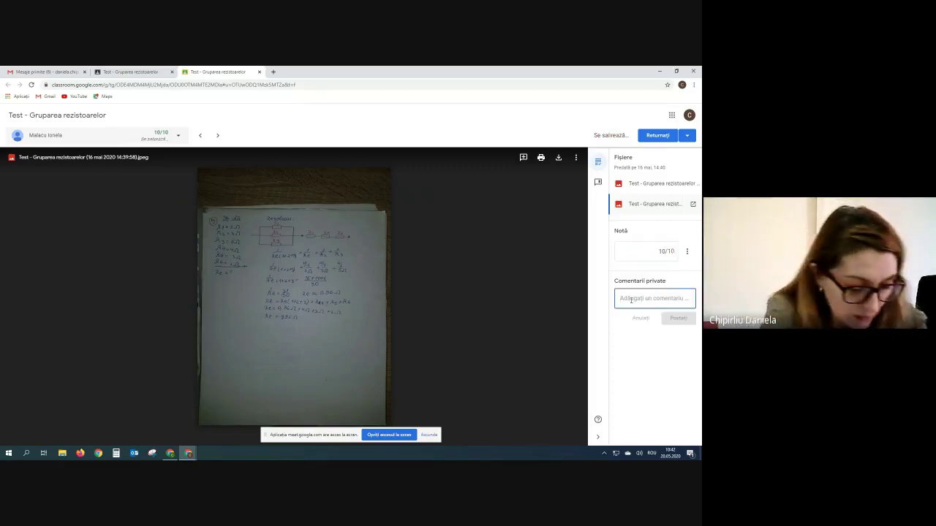
type("Bravo")
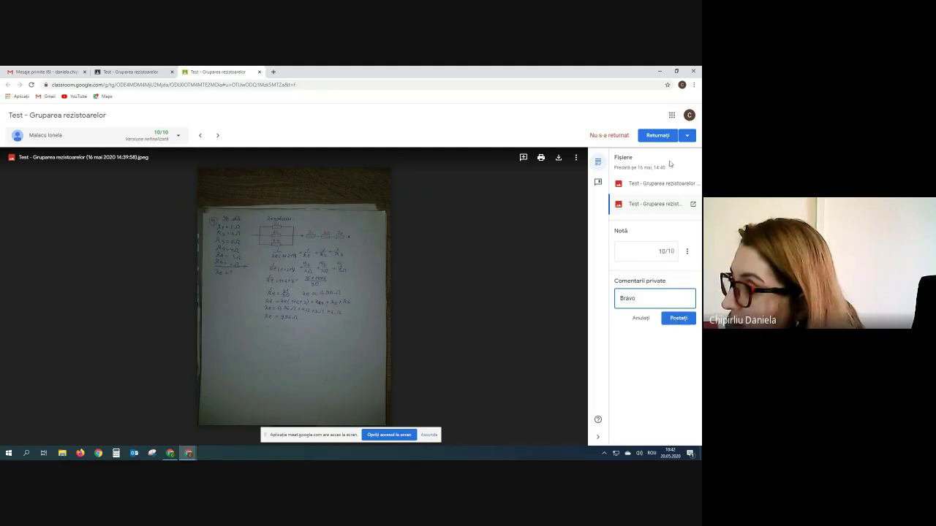
left_click(658, 137)
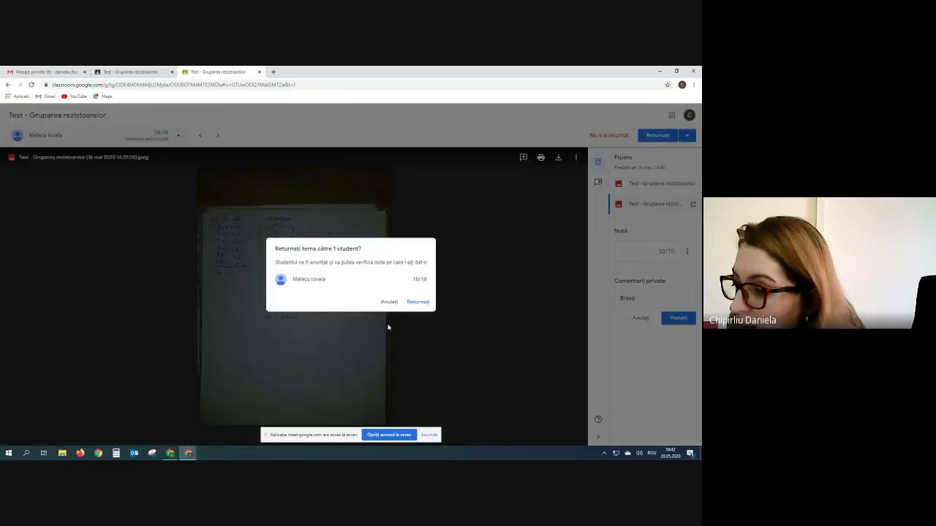
left_click(415, 302)
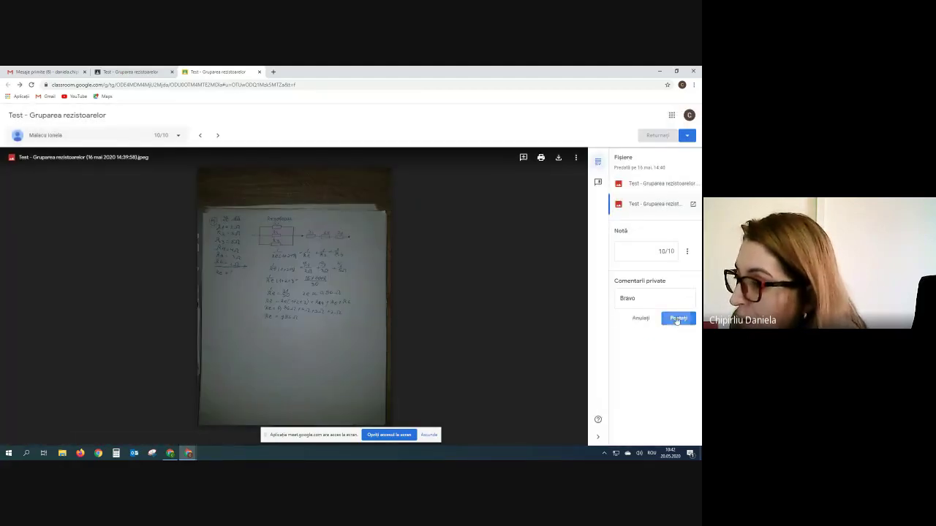
left_click(677, 319)
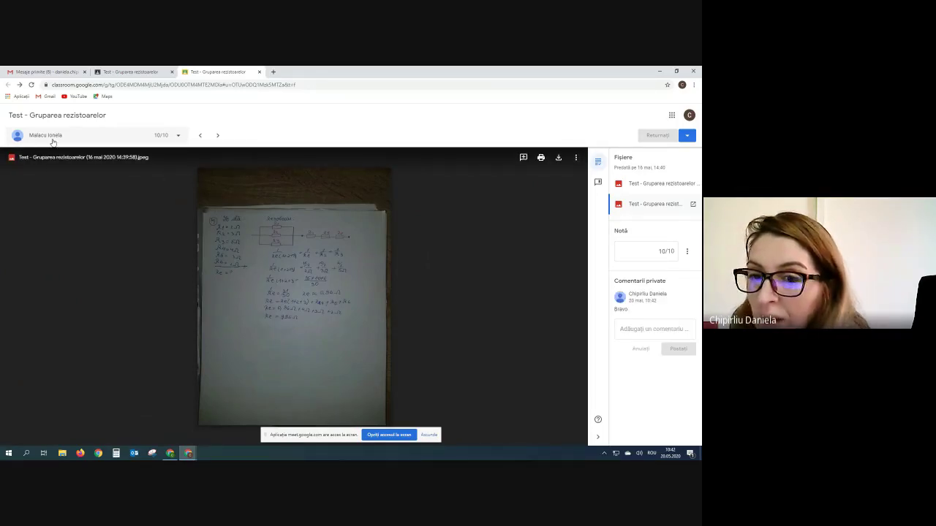
left_click(259, 72)
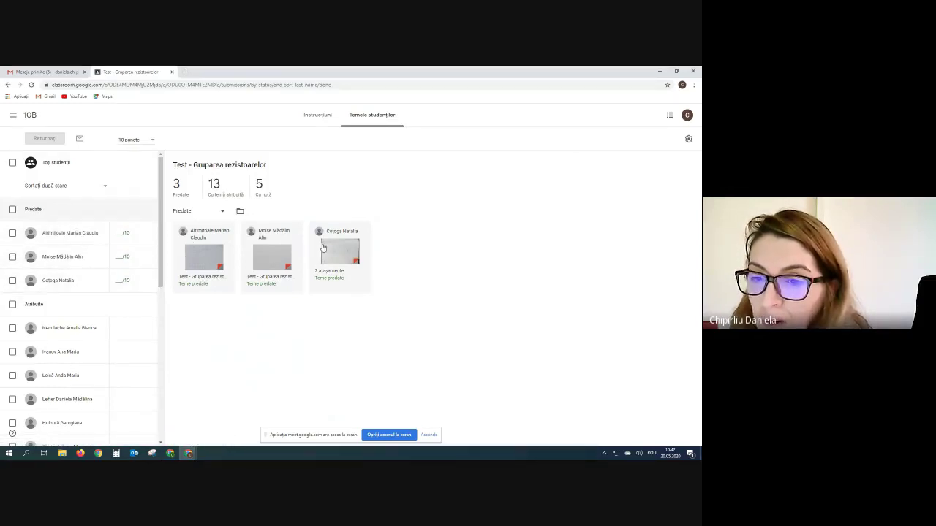
- Open the next handed-in 10B test from the Temele studenților grid
left_click(188, 264)
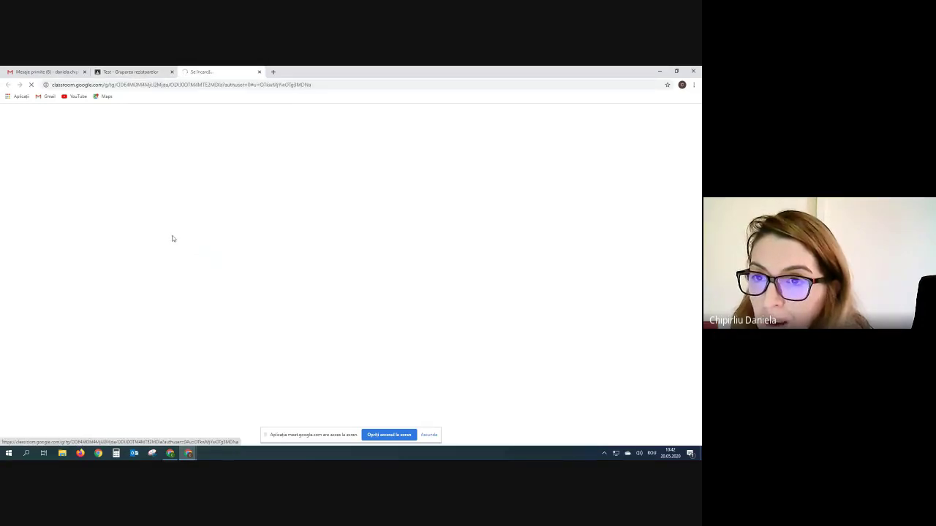
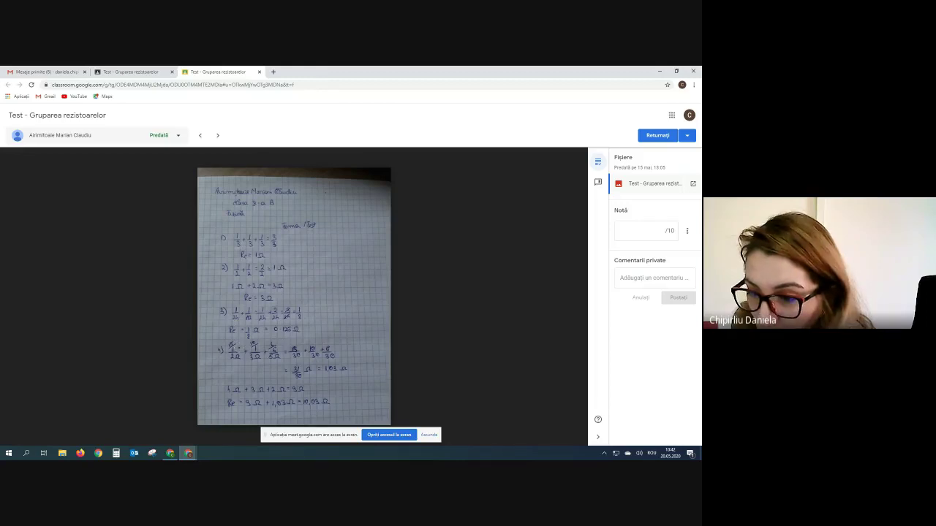
- Grade the submission 8 and write the private comment 'Refa calculele la problemele 3 si 4'
left_click(632, 230)
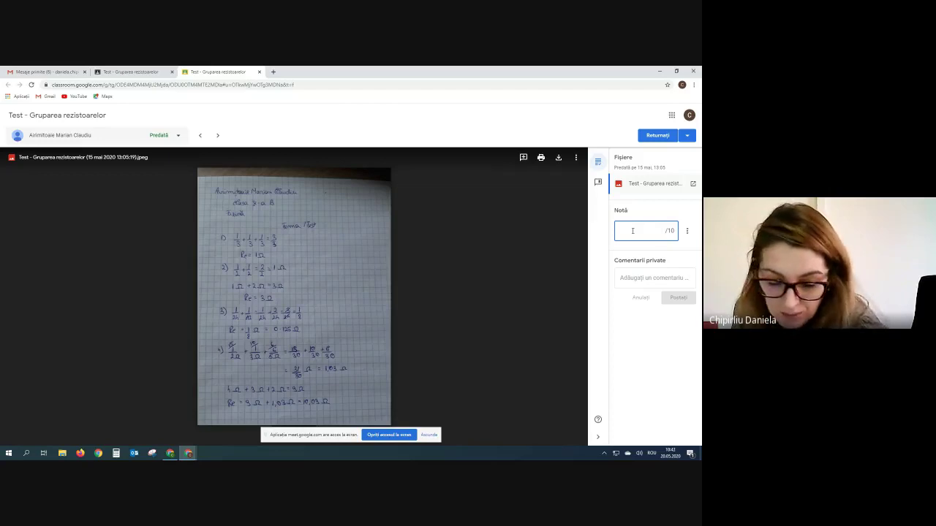
type("8")
left_click(636, 277)
type("Re")
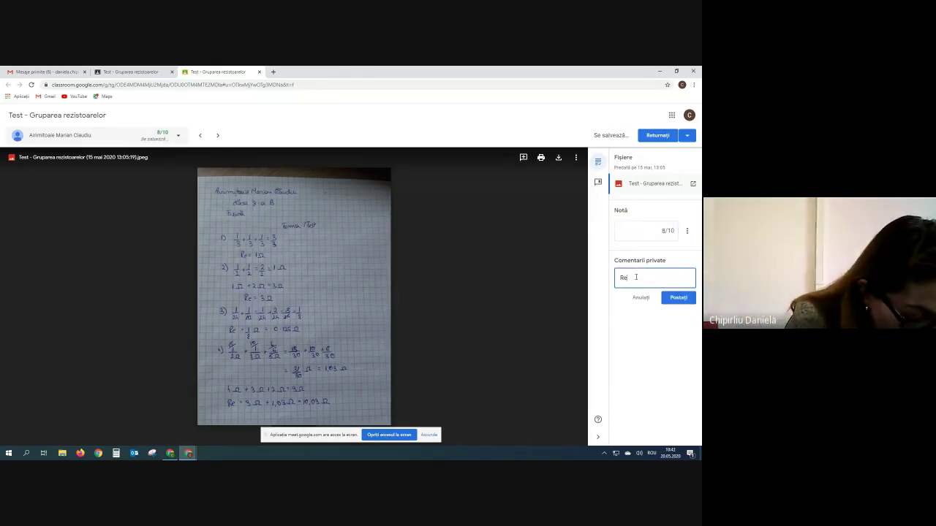
type("fa dalculul")
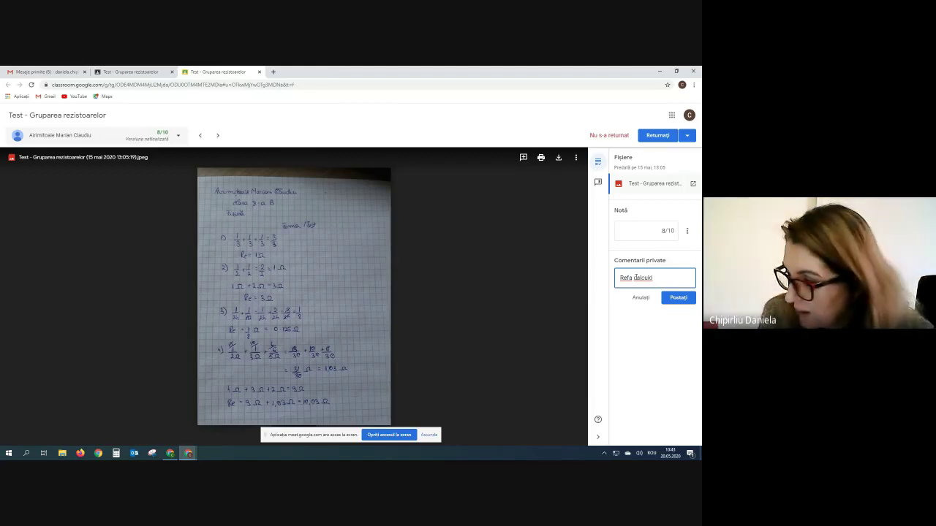
key("BackSpace")
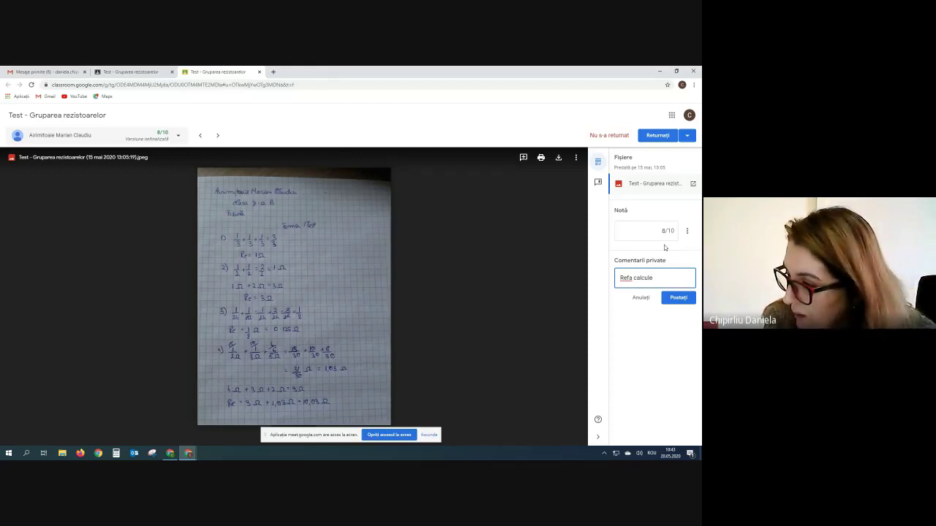
type("lr la pro")
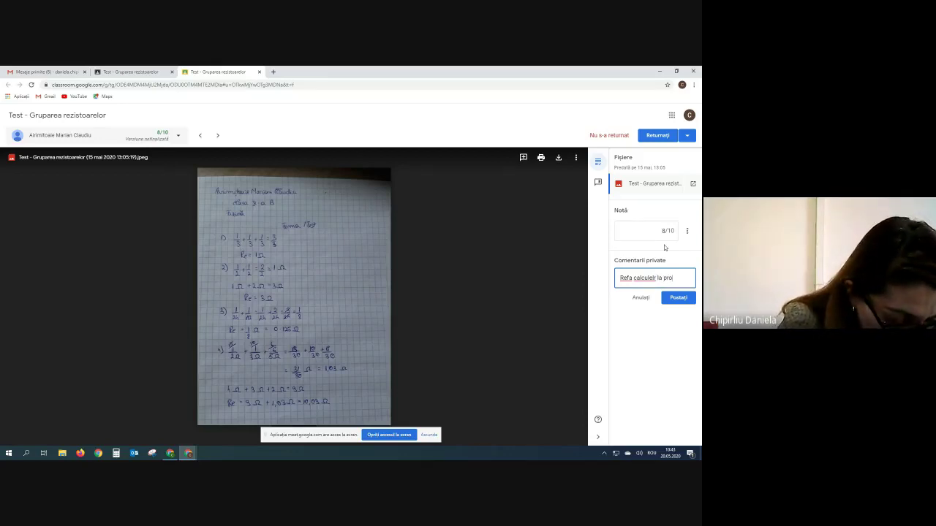
type("blemele")
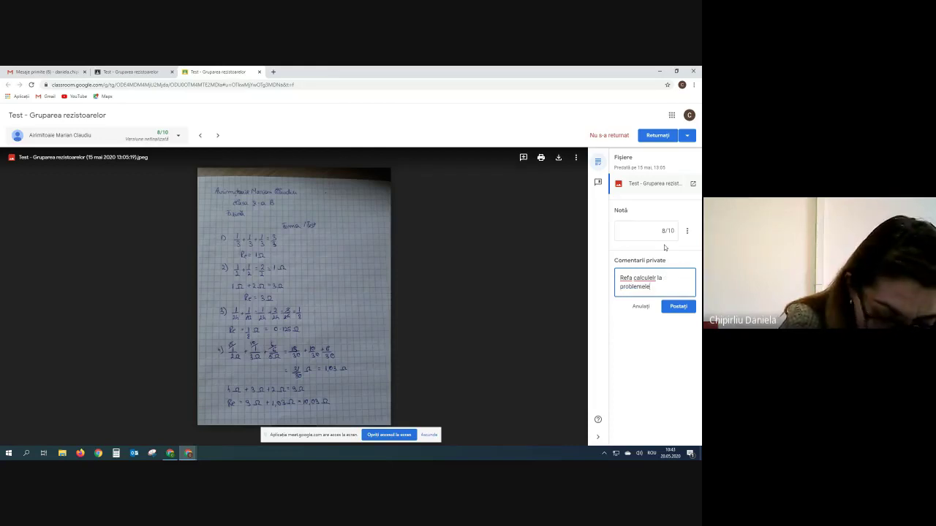
type(" 3 si ")
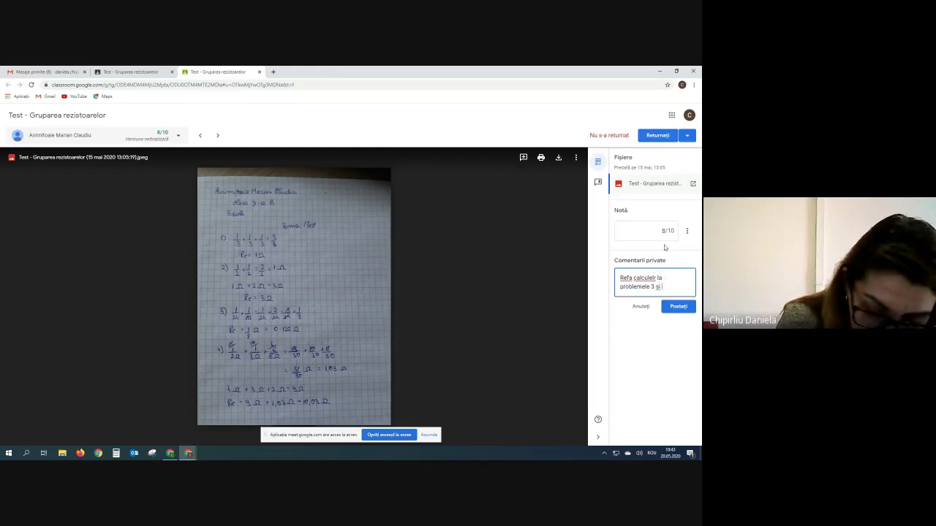
type("4")
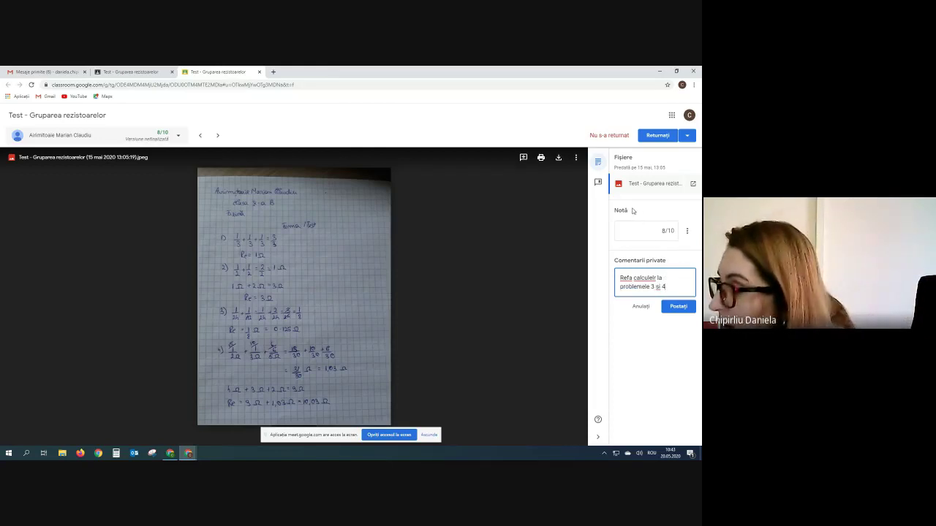
- Return the graded work to the student and post the private comment
left_click(658, 136)
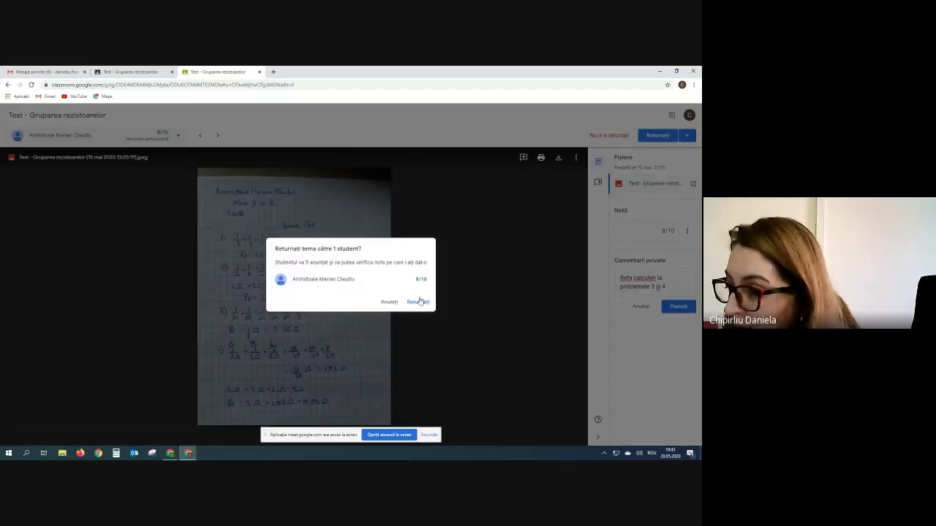
left_click(419, 302)
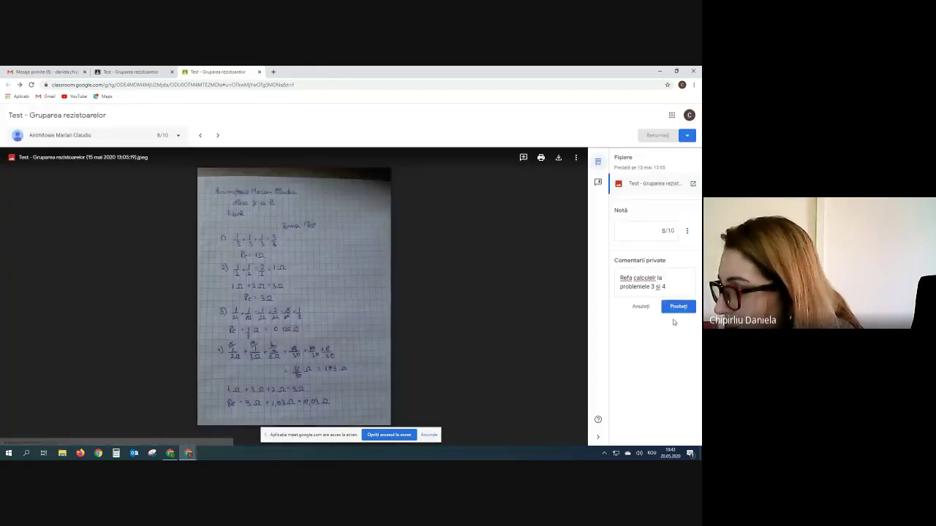
left_click(676, 310)
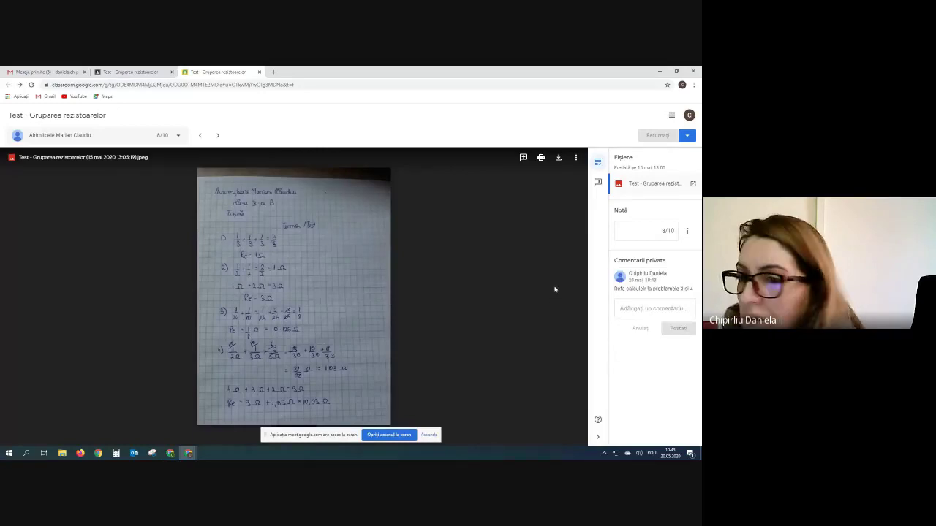
- Close the grading view, open the 10 D class, then switch to the GRUPA 6 window
left_click(258, 73)
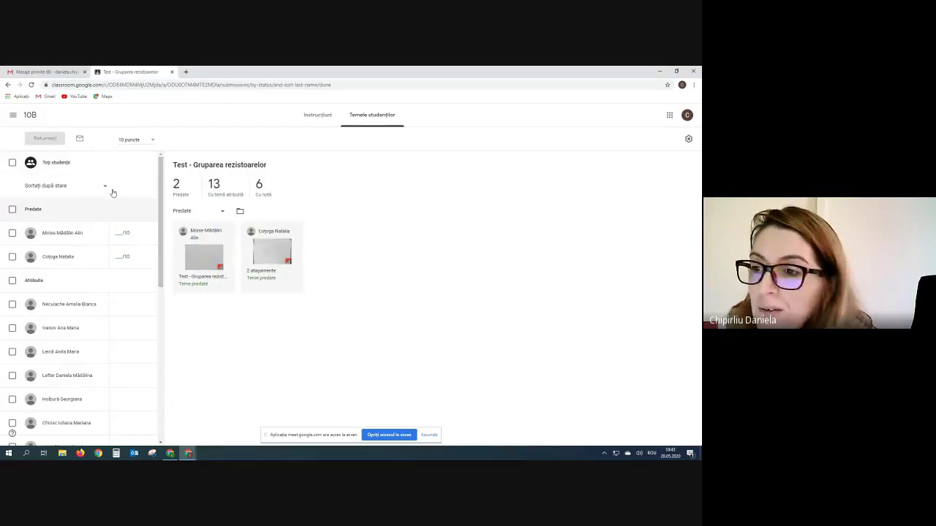
left_click(12, 119)
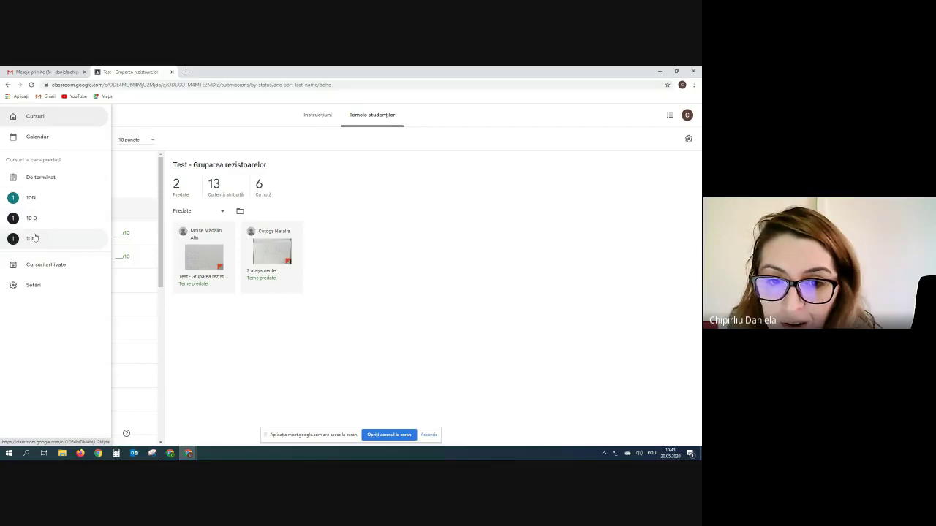
left_click(33, 219)
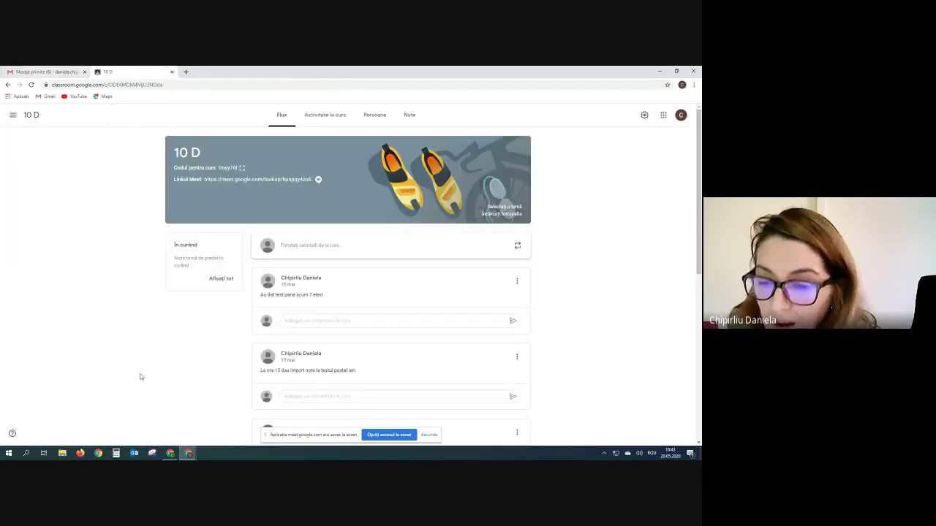
left_click(169, 453)
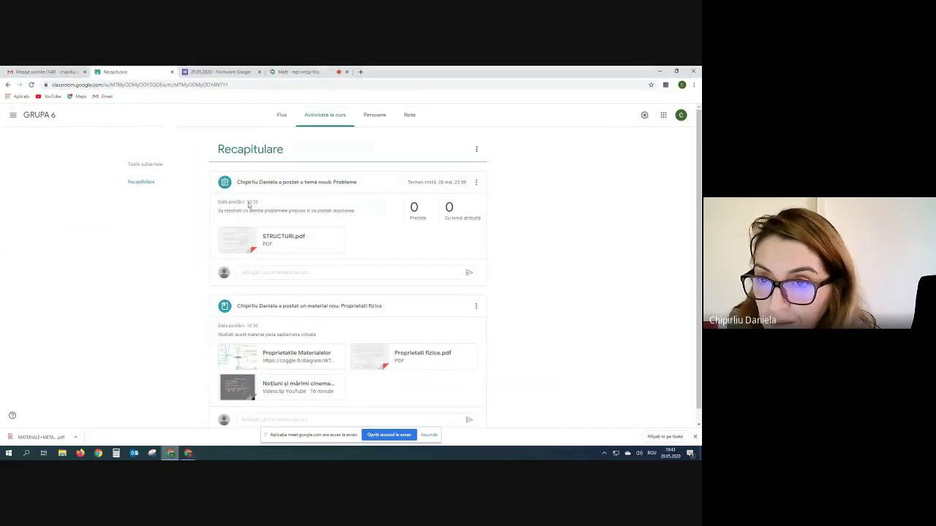
- Admit the waiting participant to the Meet call and return to the 10 D Classroom window
left_click(296, 72)
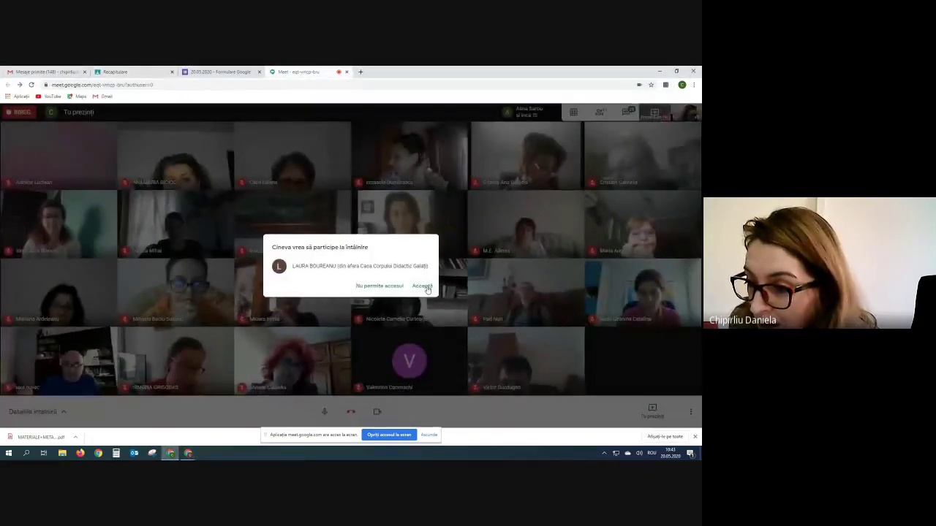
left_click(422, 285)
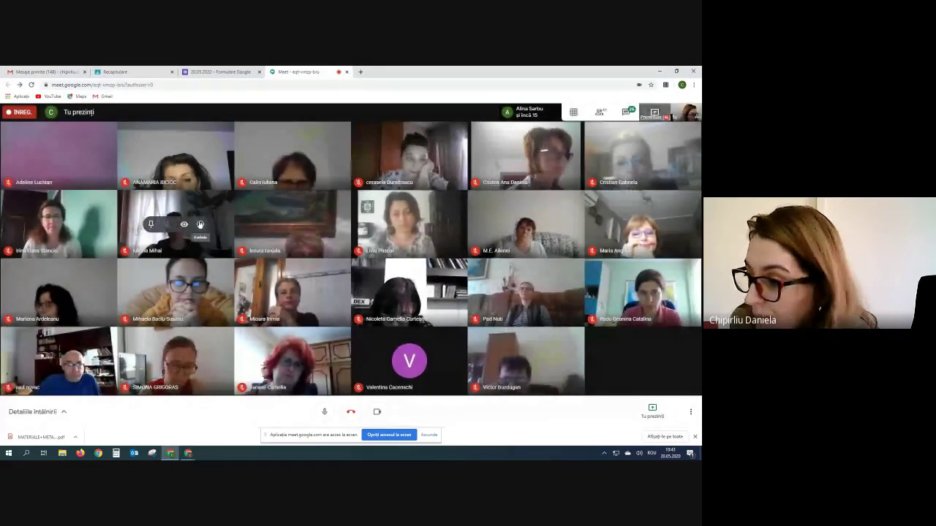
mouse_move(194, 457)
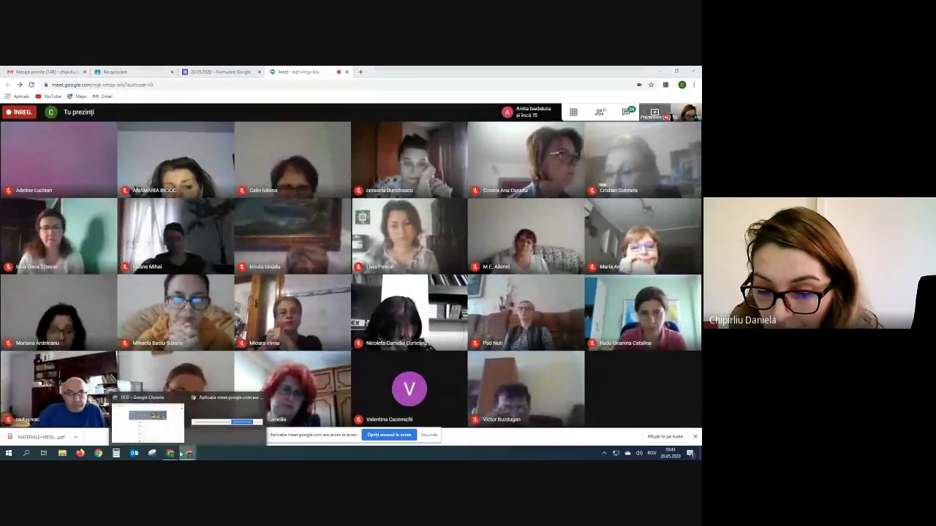
mouse_move(168, 440)
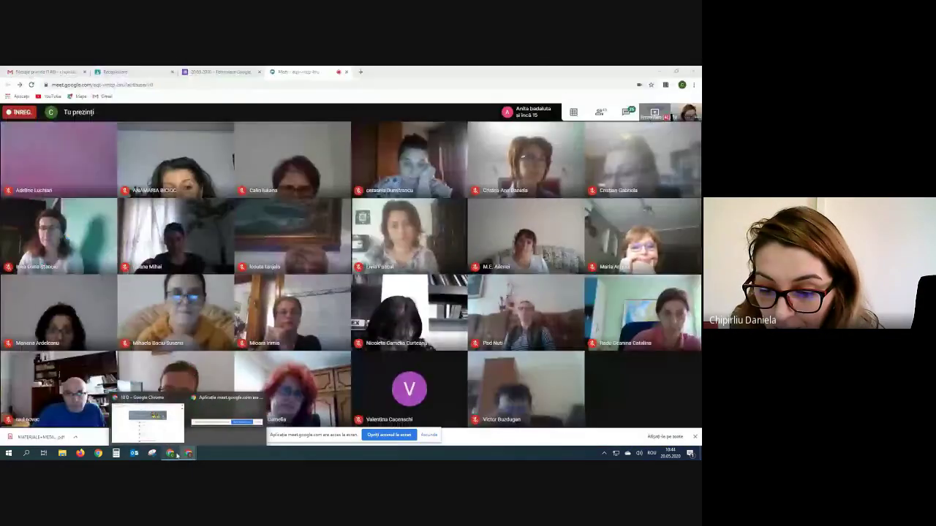
left_click(172, 439)
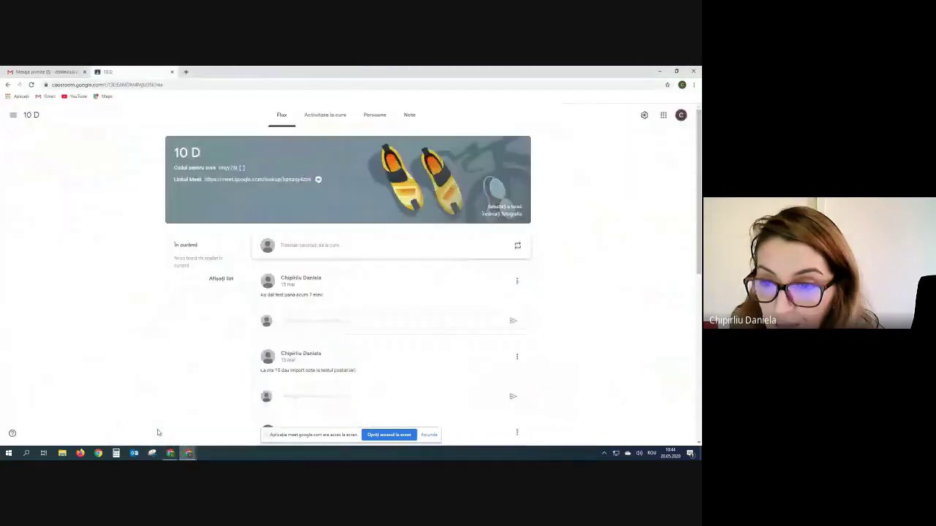
- Open the 10 D coursework and expand the Gruparea rezistoarelor assignment details
left_click(322, 116)
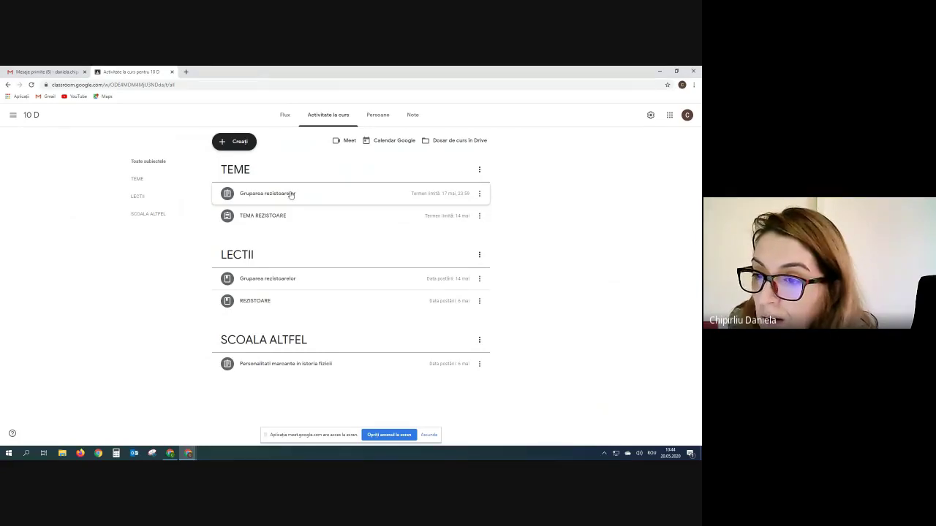
left_click(291, 194)
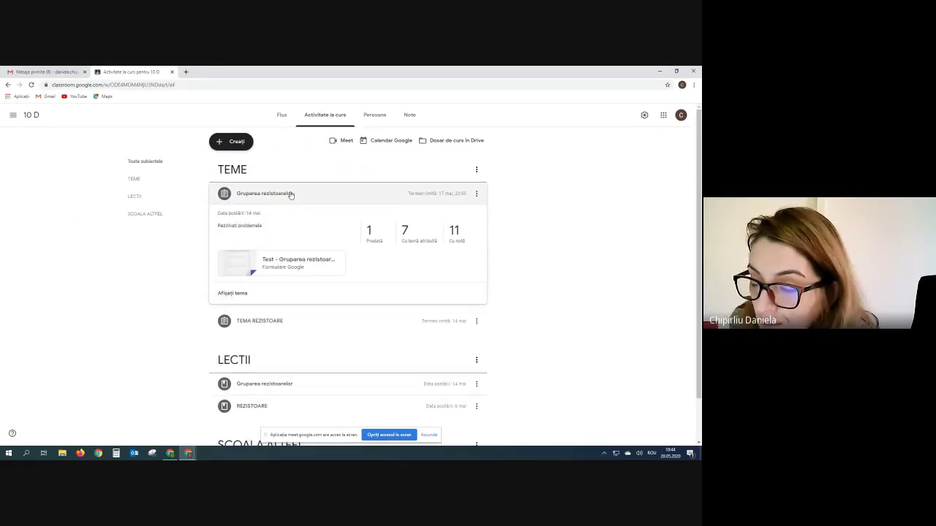
scroll(292, 199, "down", 1)
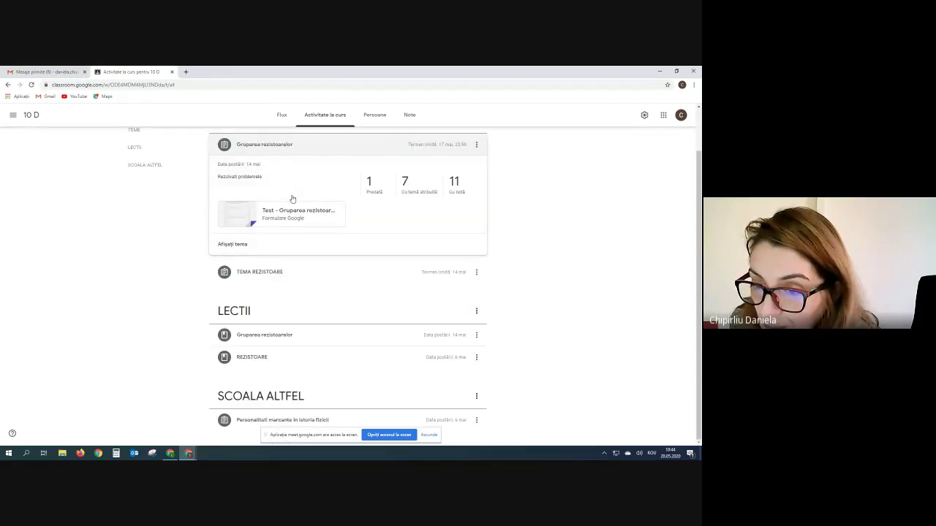
scroll(292, 199, "up", 1)
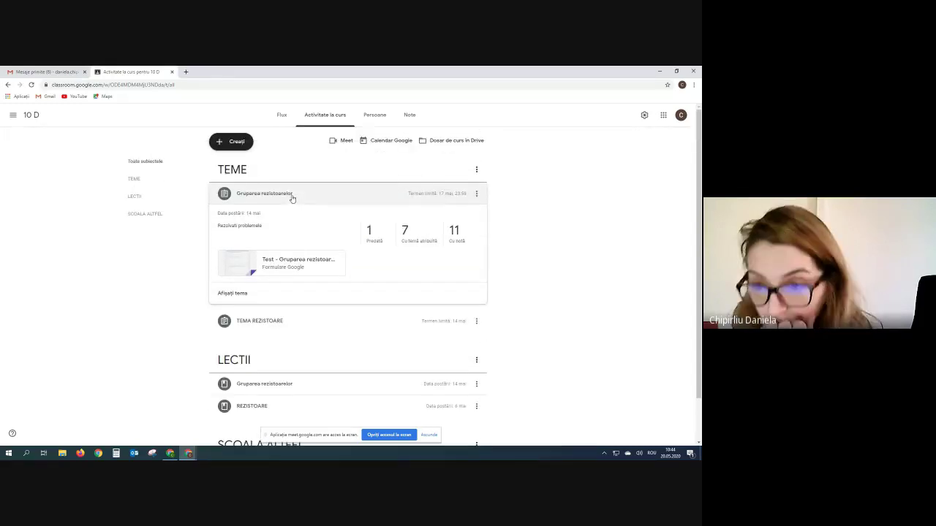
- Review the 10 D gradebook averages, then switch to the meeting window
left_click(409, 115)
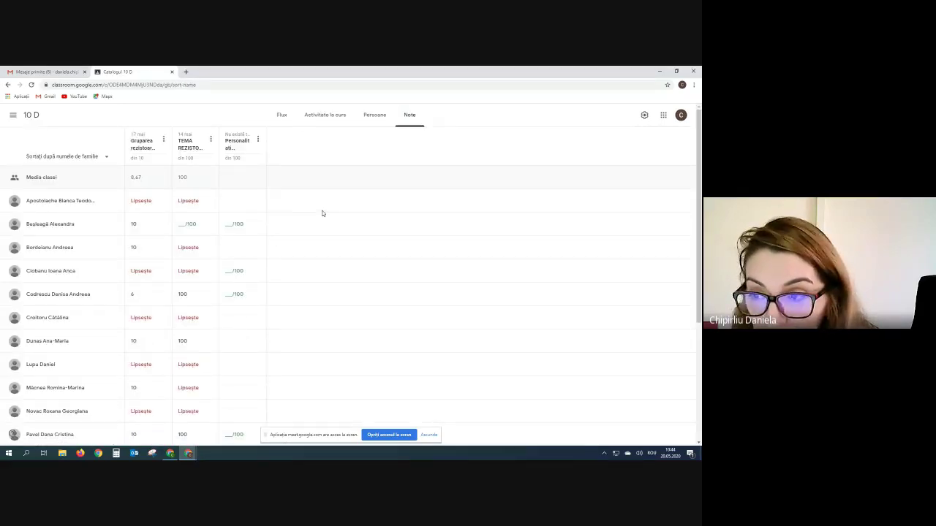
scroll(322, 213, "down", 5)
scroll(322, 213, "up", 5)
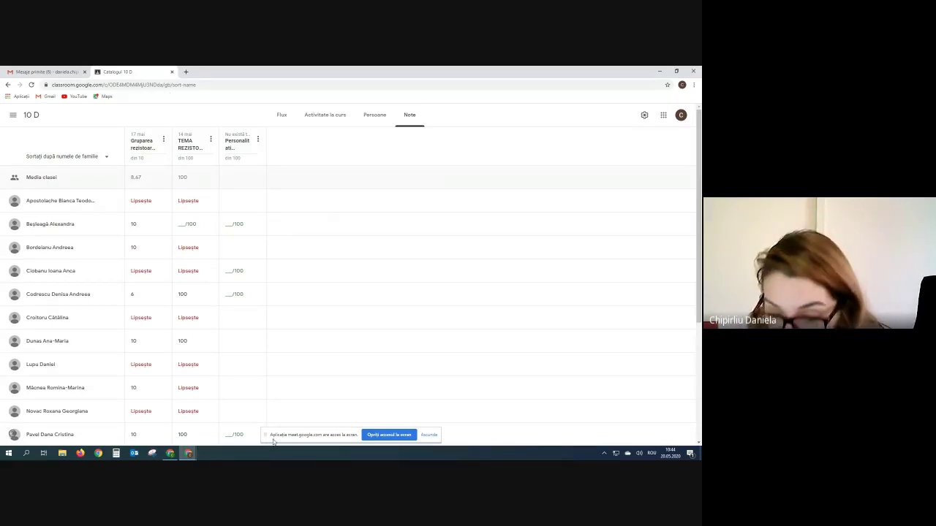
left_click(189, 454)
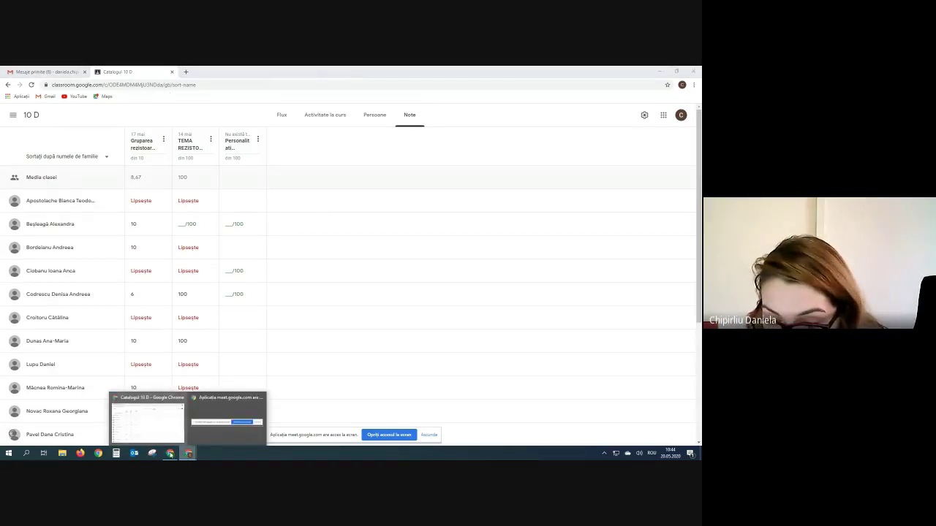
left_click(170, 454)
- Open the GRUPA 6 classwork and create a new quiz assignment
left_click(146, 72)
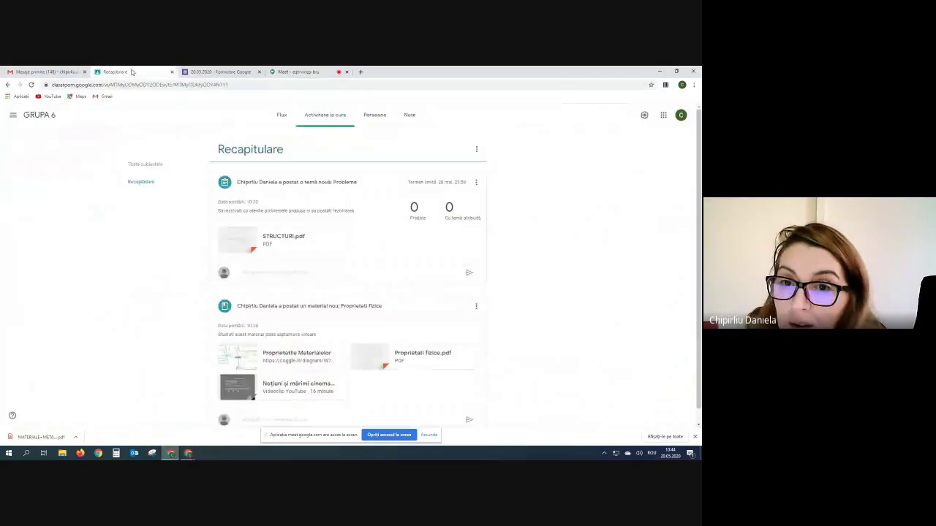
left_click(318, 115)
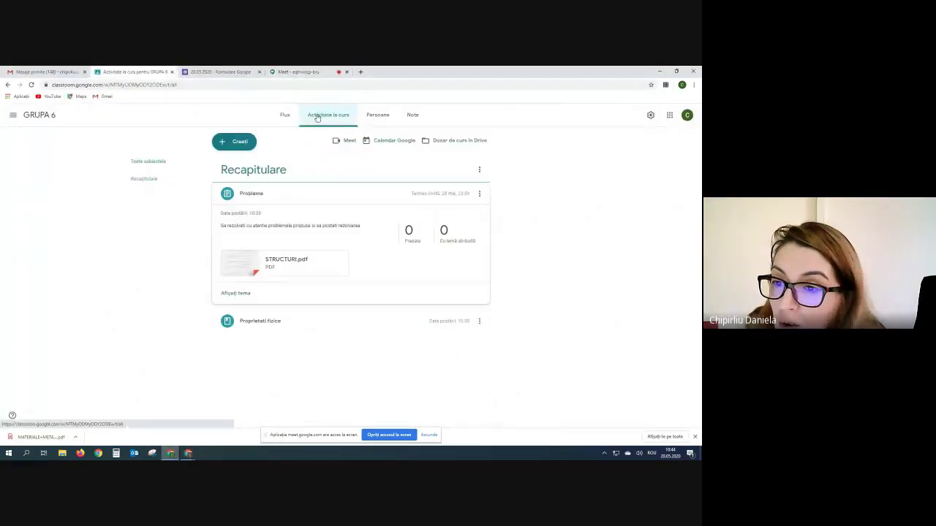
left_click(223, 144)
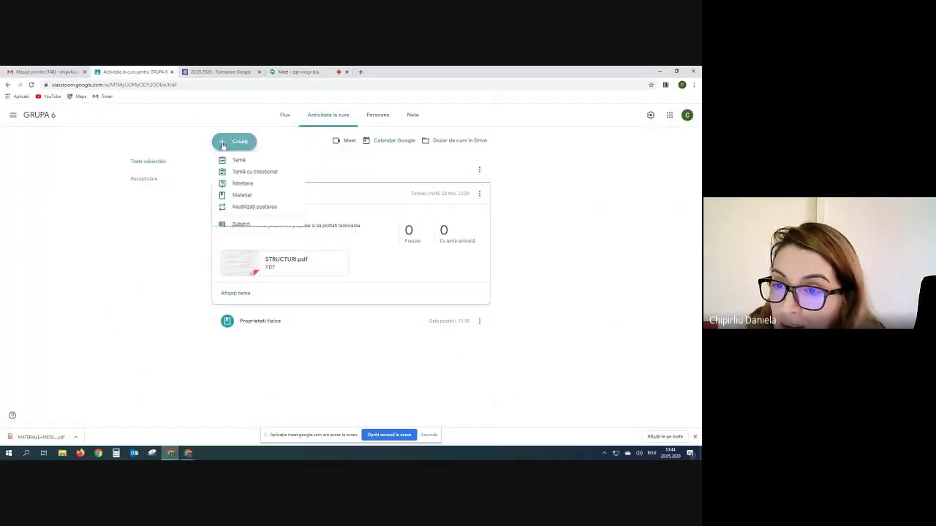
left_click(249, 175)
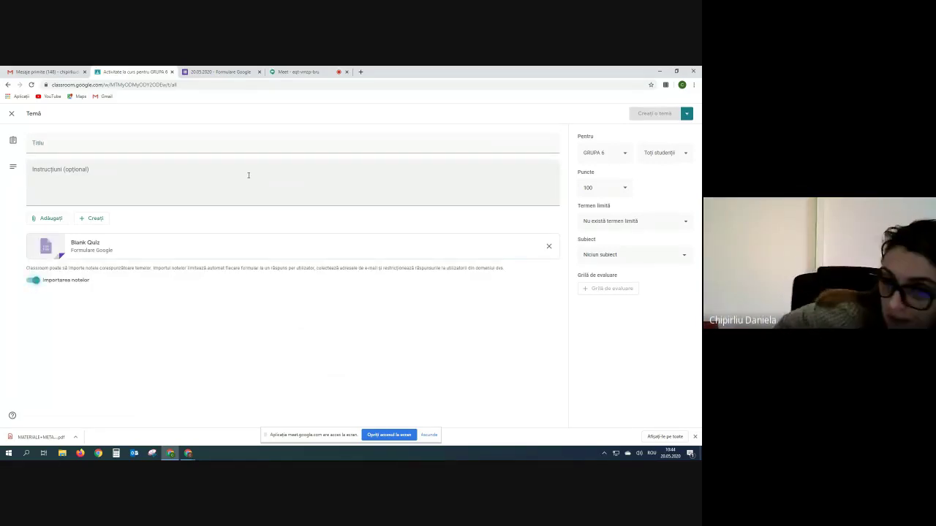
- Title the quiz assignment 'Testare finala' with instructions 'Rezolvati testul de mai jos'
left_click(74, 146)
type("Te")
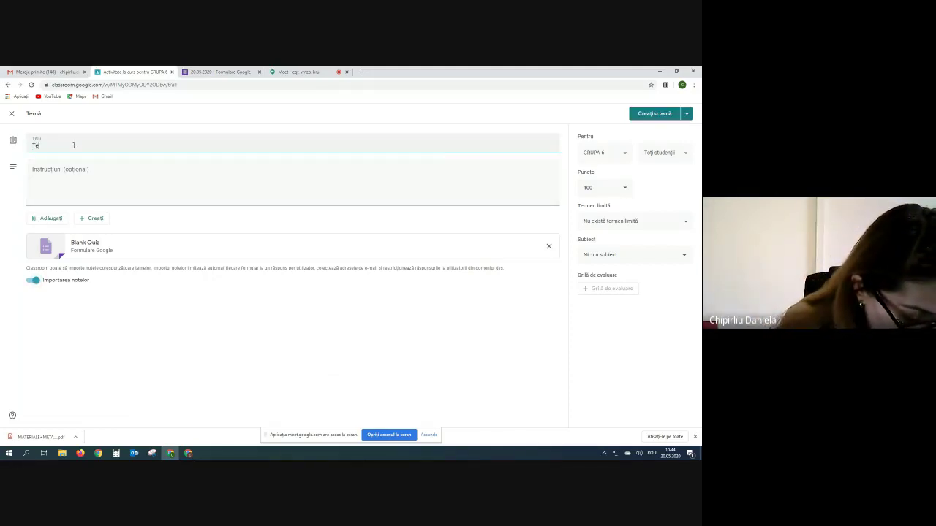
type("stare finala")
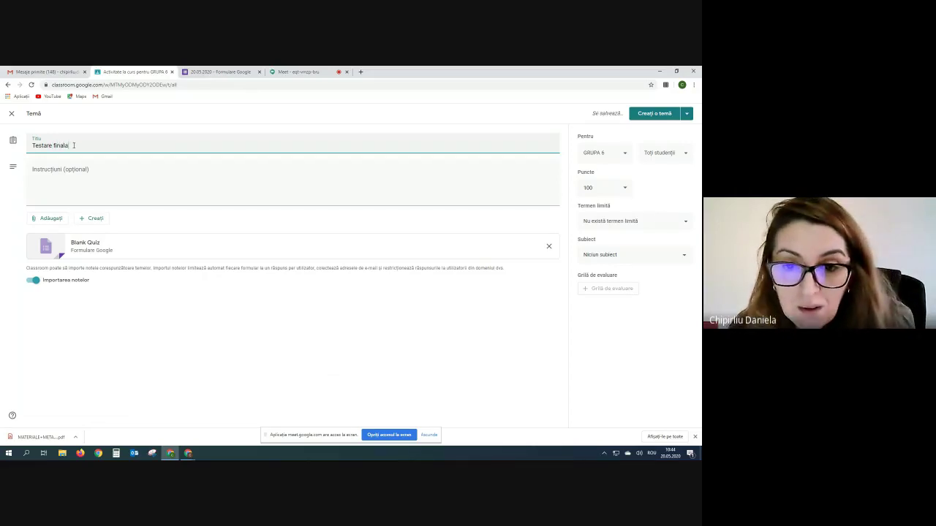
left_click(59, 169)
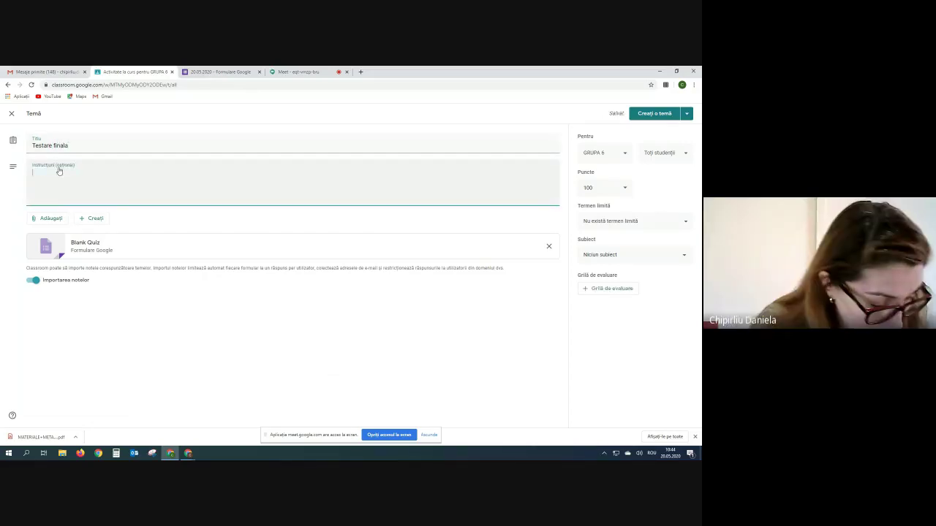
type("Rezolvati")
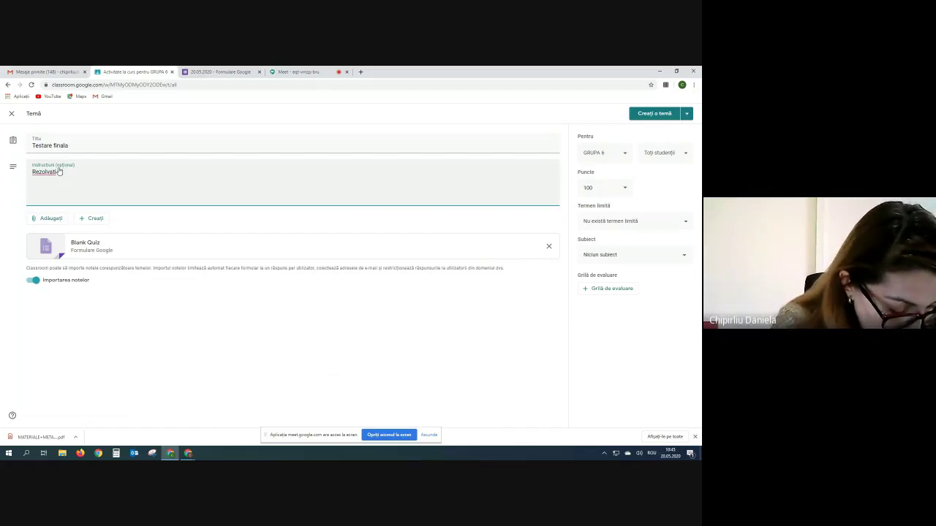
type(" testul de mai jos")
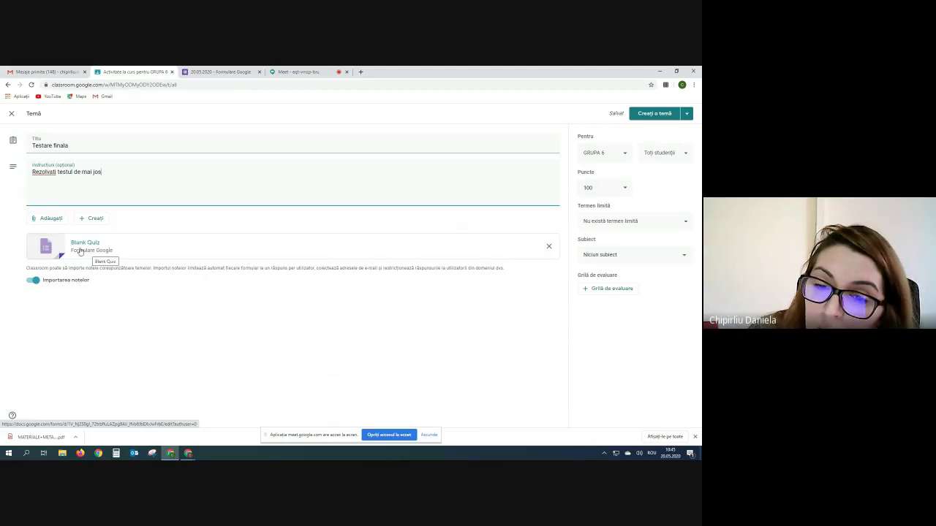
- Rename the attached Blank Quiz file and its form title to 'Testare finala'
left_click(81, 251)
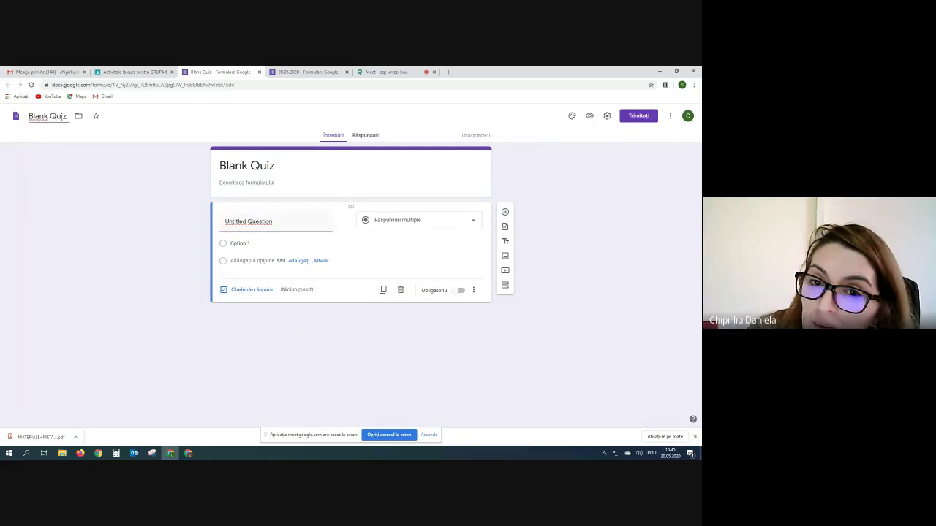
left_click_drag(68, 116, 9, 119)
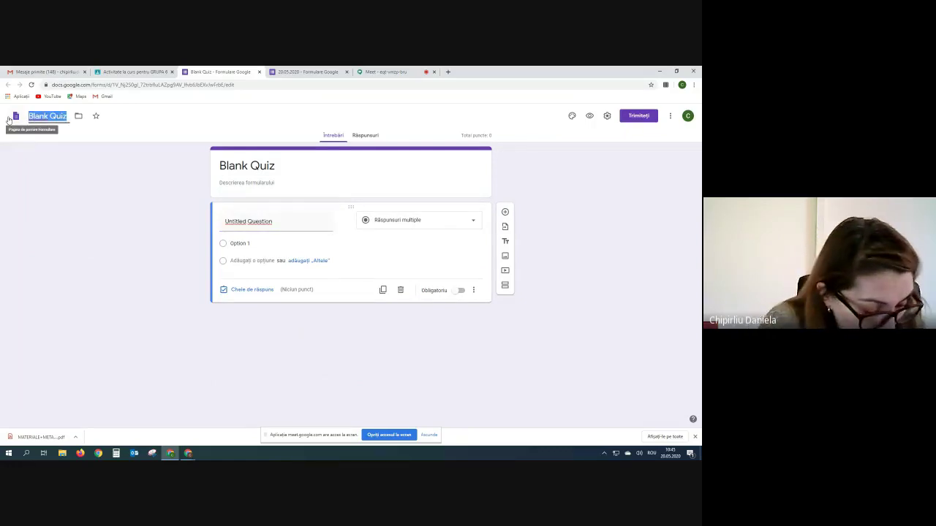
type("Testare")
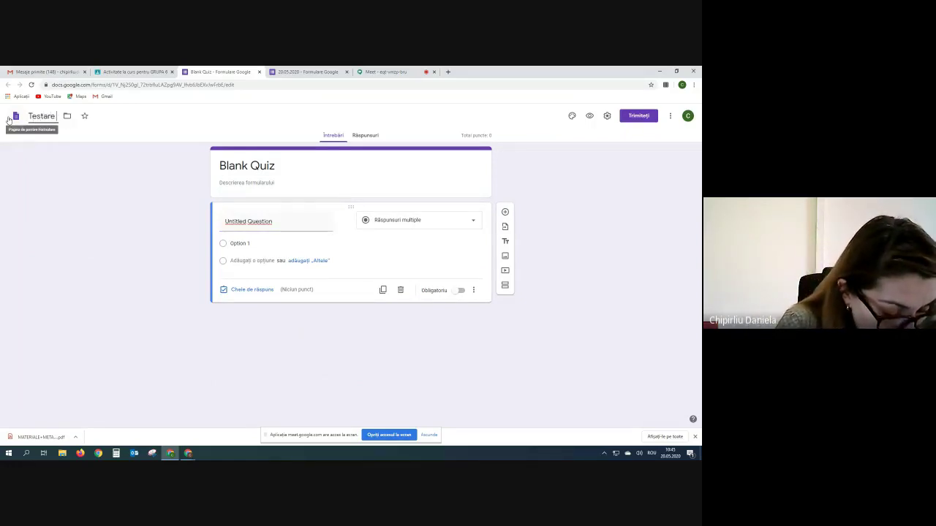
type(" finala")
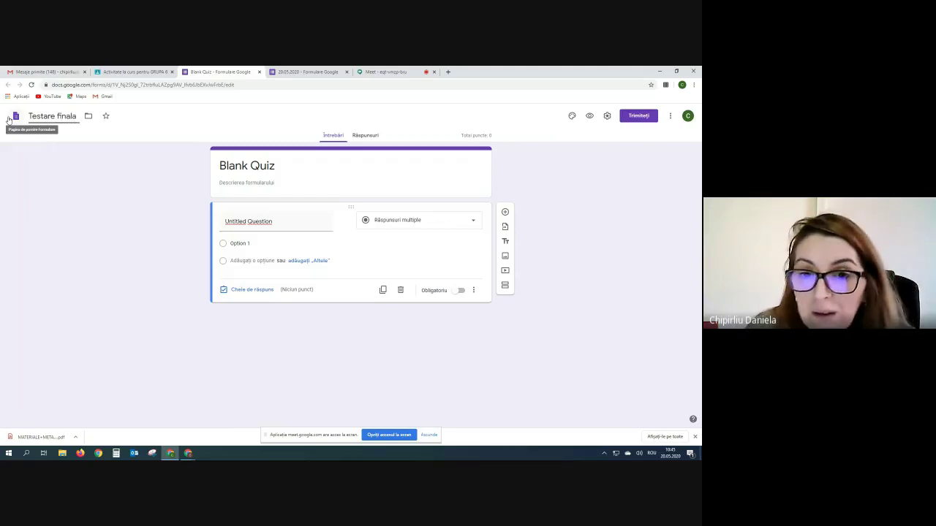
left_click(246, 166)
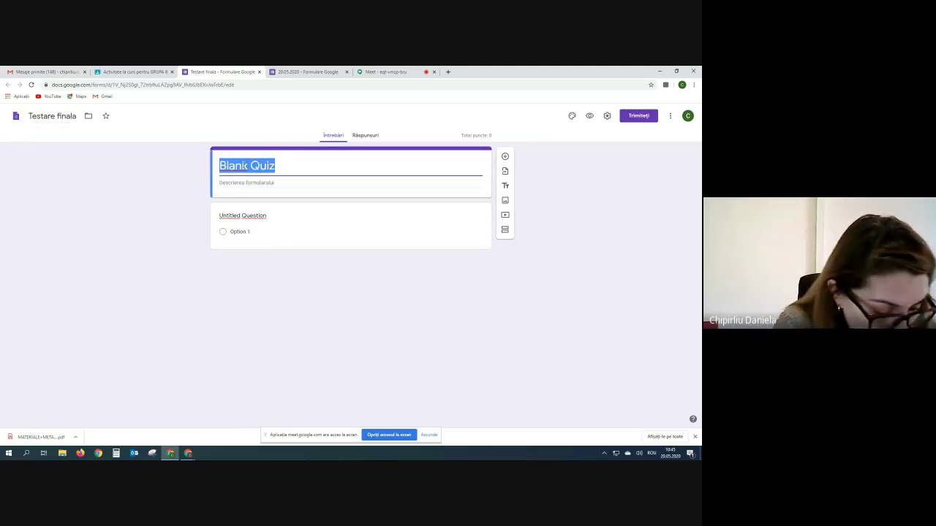
type("Testare finala")
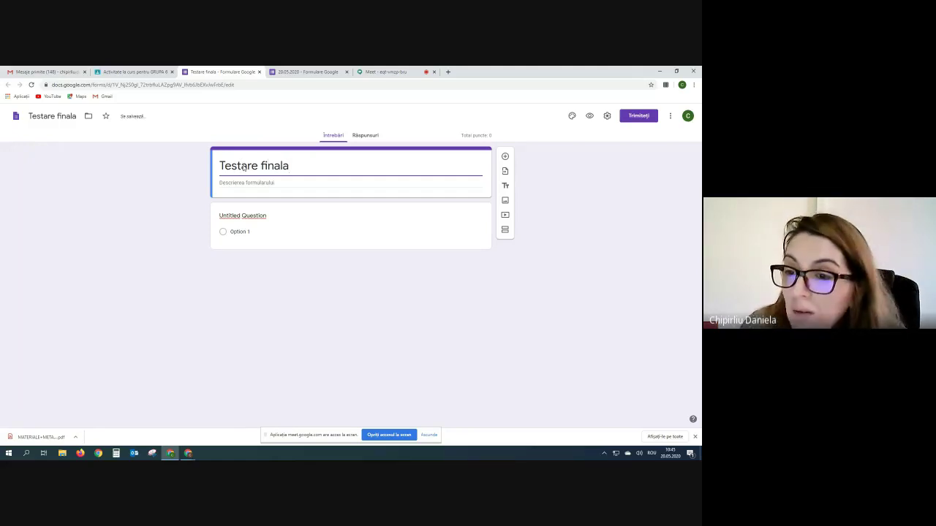
left_click(229, 186)
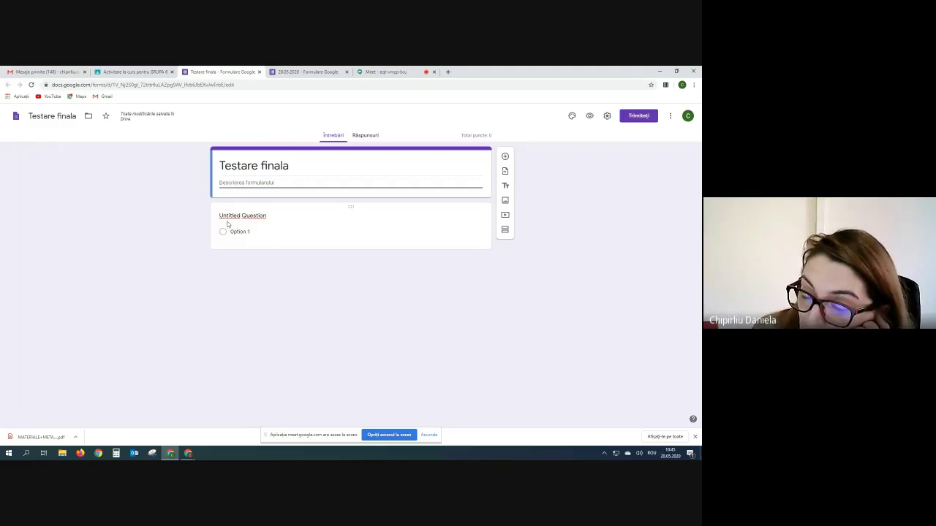
- Enter the first multiple-choice question as '1. 8-7='
left_click(239, 217)
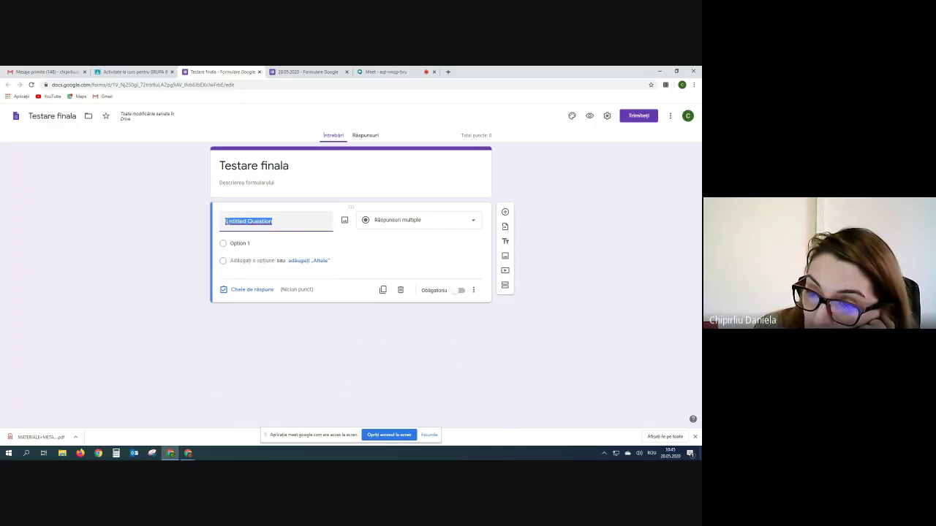
type("1")
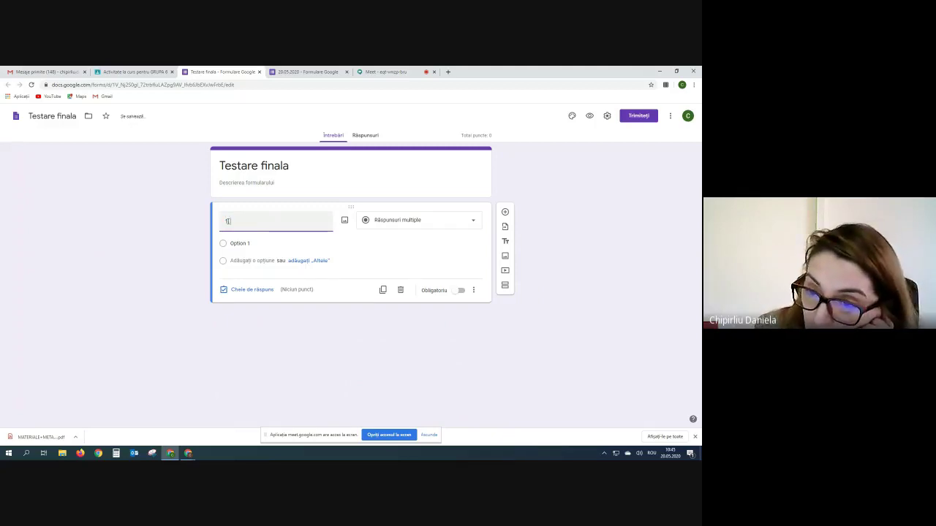
type(".")
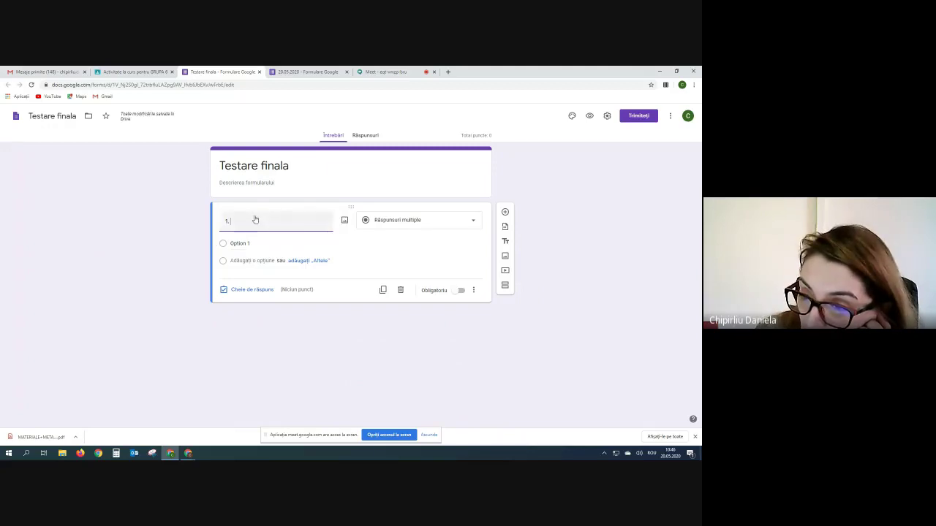
left_click(475, 223)
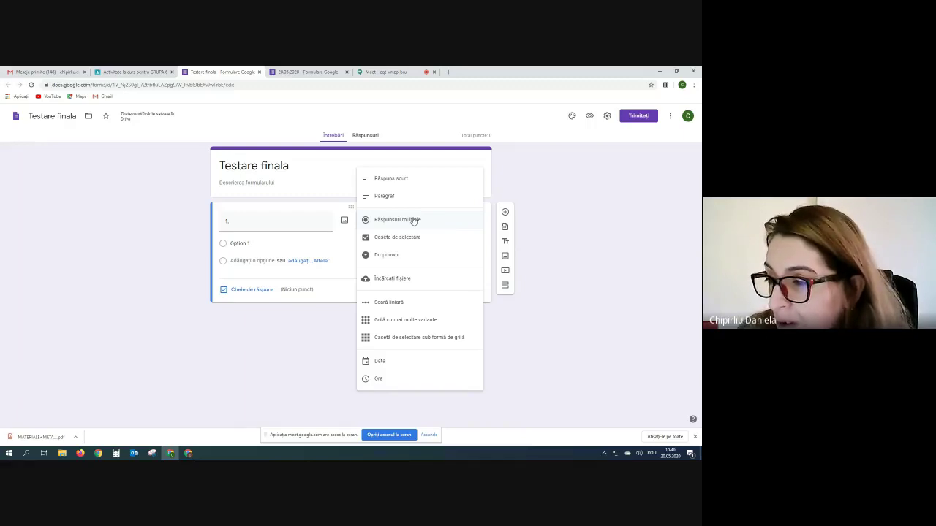
left_click(414, 220)
double_click(248, 221)
type("1. 8")
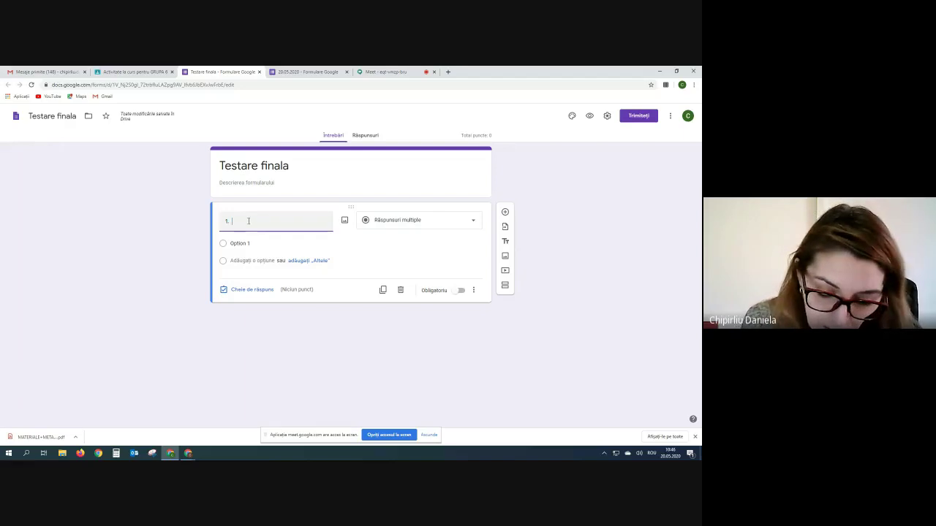
type("-7")
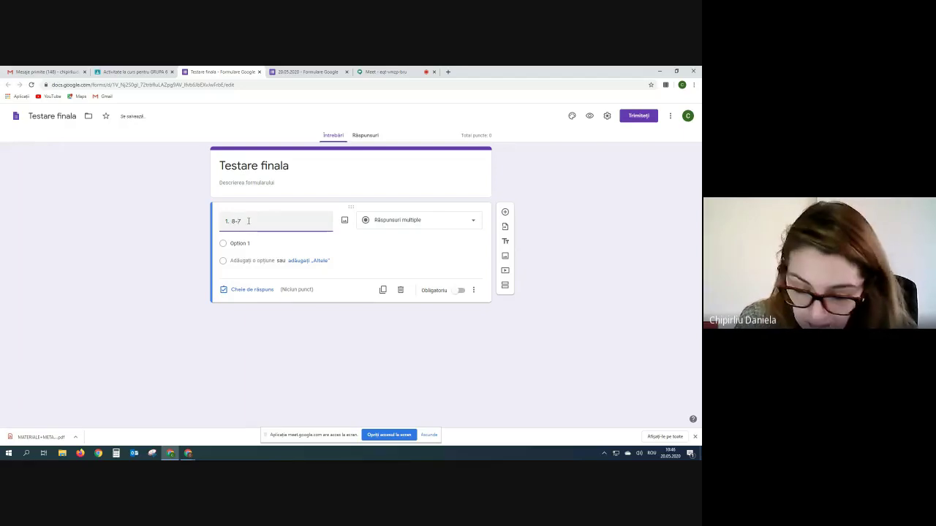
type("-")
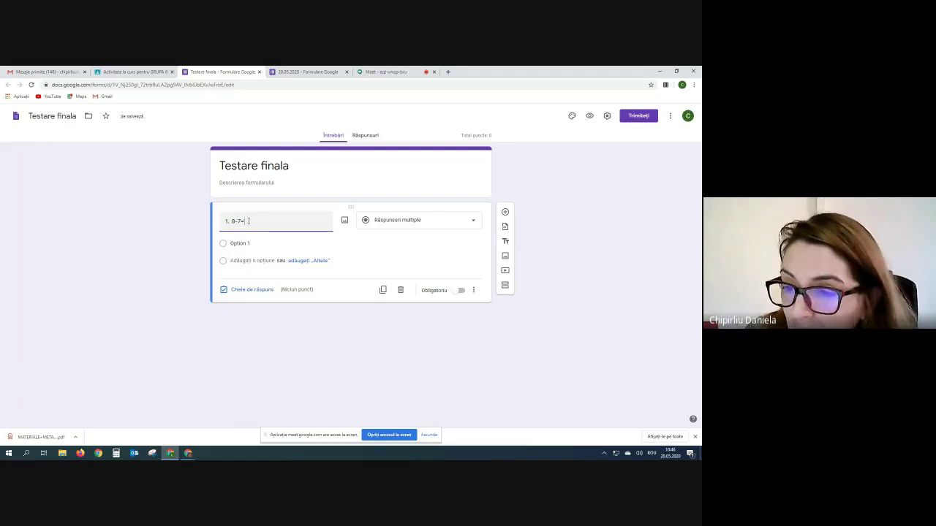
- Add answer choices 2, 1, 3 and 0 and make the question required
left_click(249, 243)
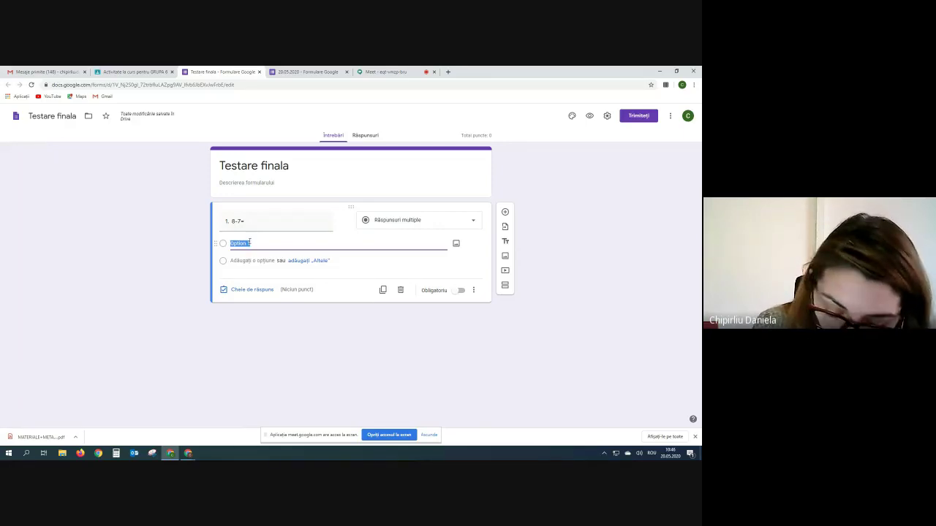
type("2")
key("Return")
type("1")
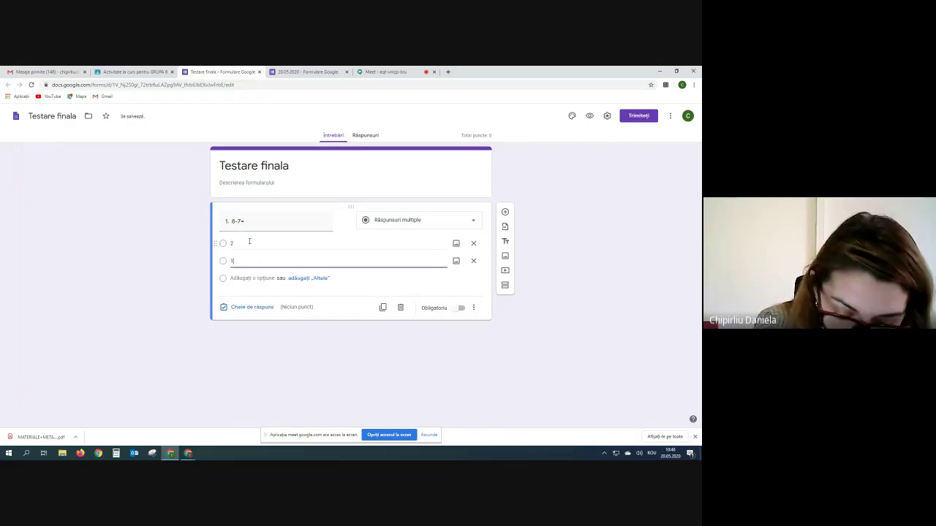
key("Return")
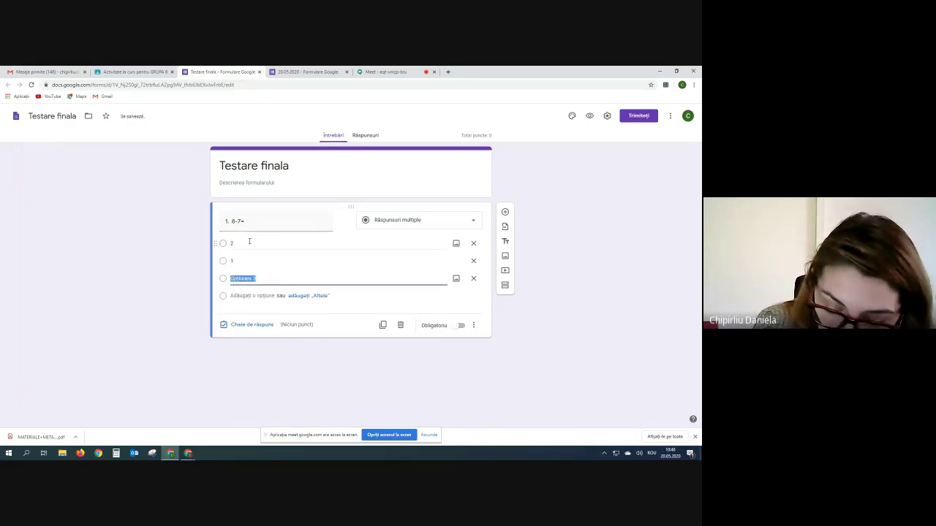
type("3")
key("Return")
type("0")
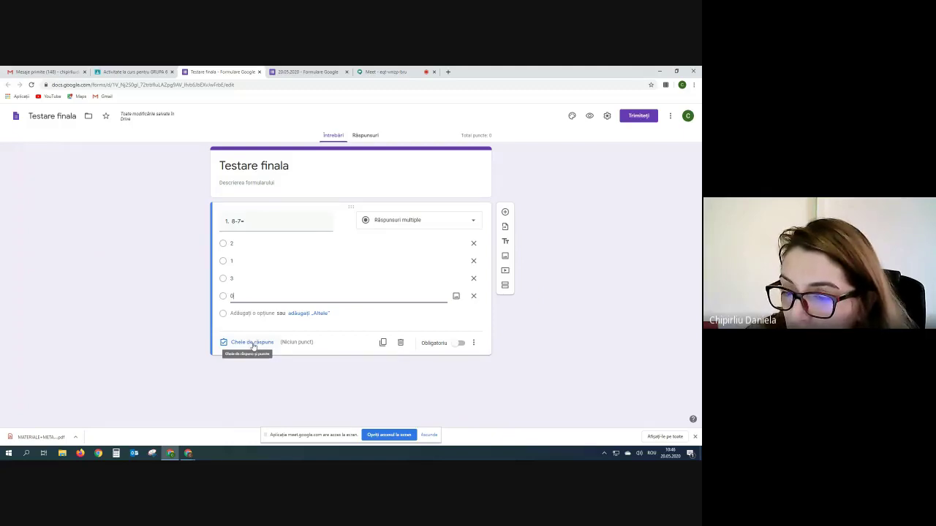
left_click(463, 345)
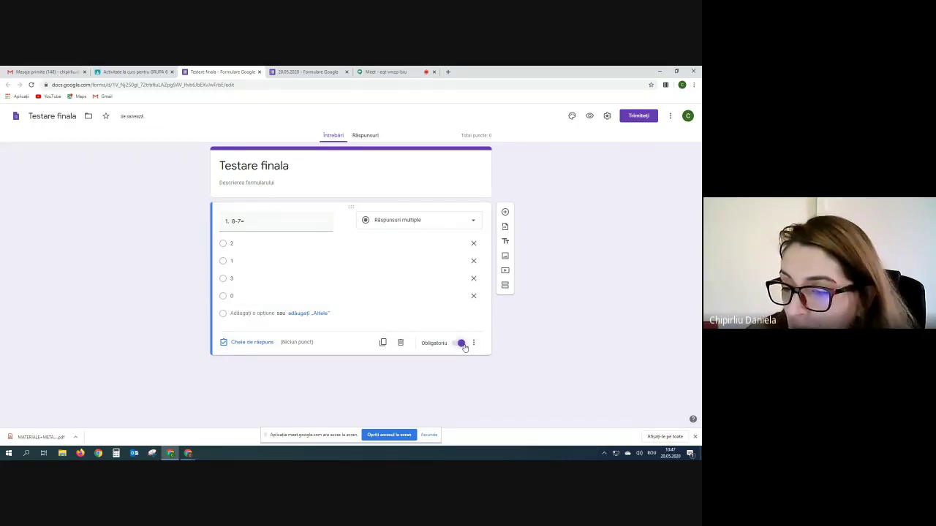
left_click(252, 342)
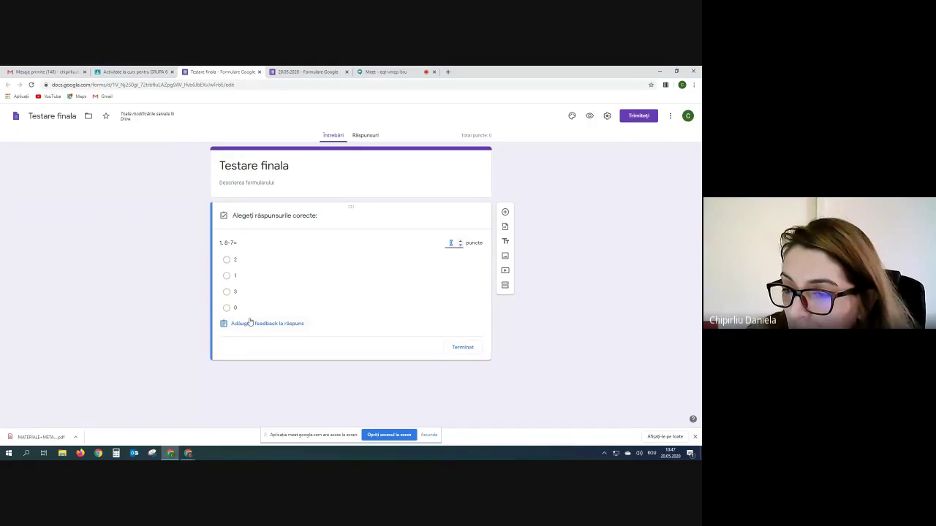
- Mark 1 as correct, with feedback 'Bravo' for correct and 'Mai incearca' for incorrect answers
left_click(227, 276)
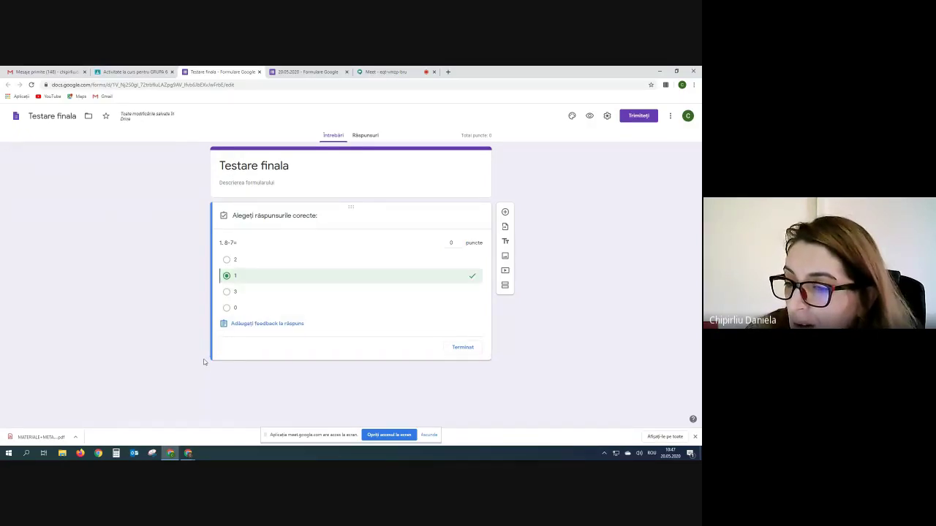
left_click(278, 326)
left_click(260, 178)
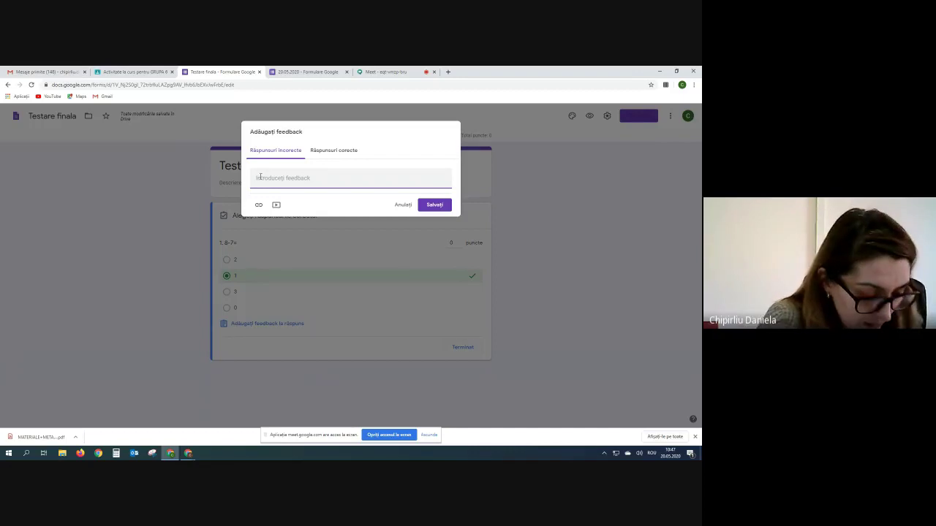
type("Mai ")
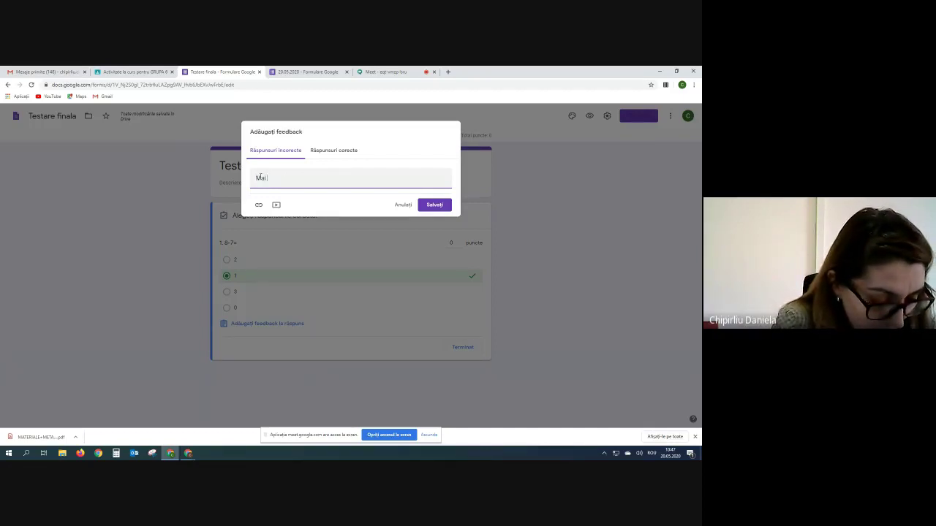
type("incearca")
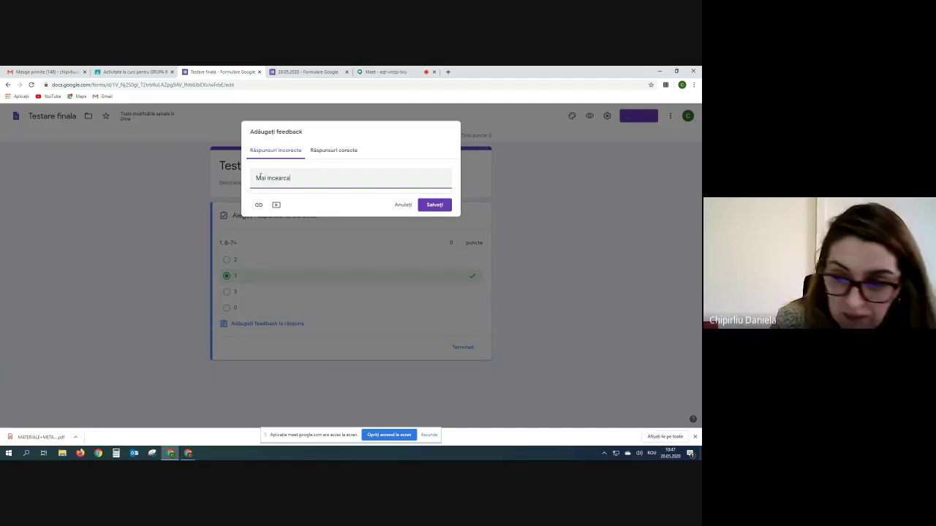
left_click(344, 151)
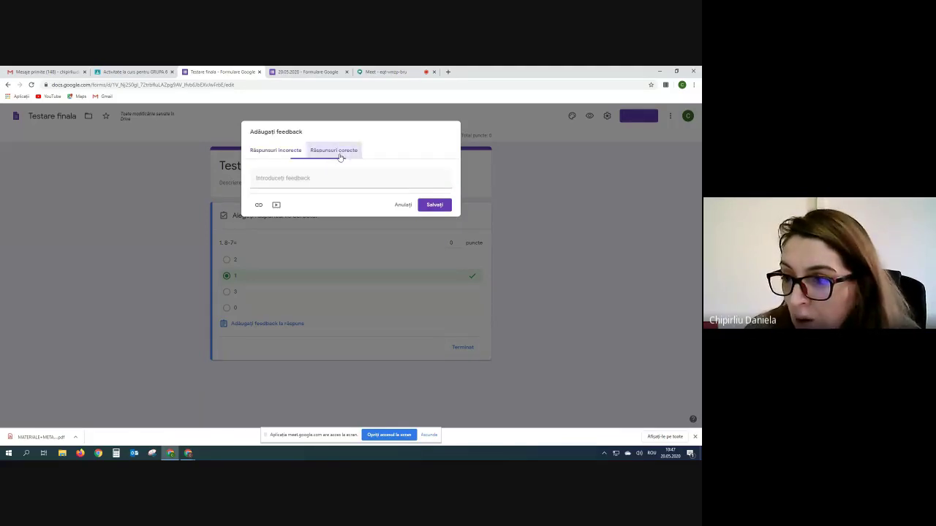
left_click(296, 179)
type("Bravo")
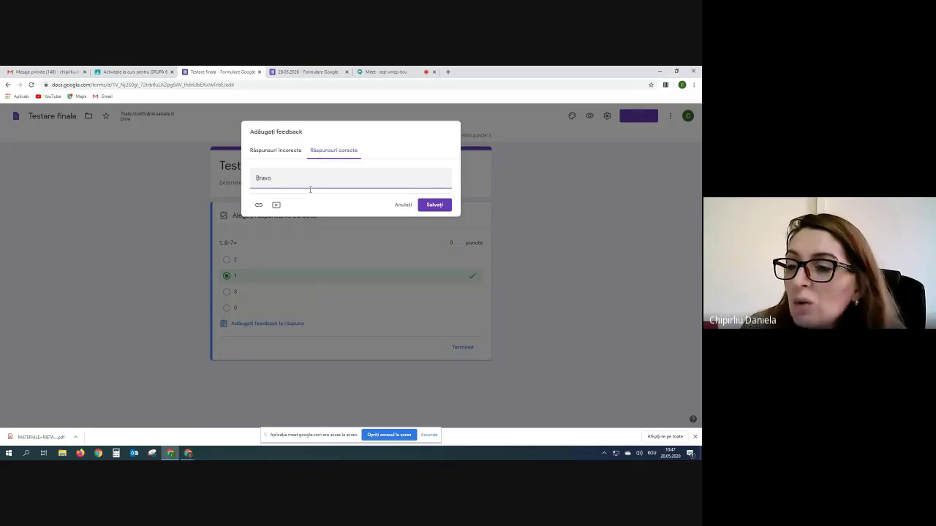
left_click(435, 205)
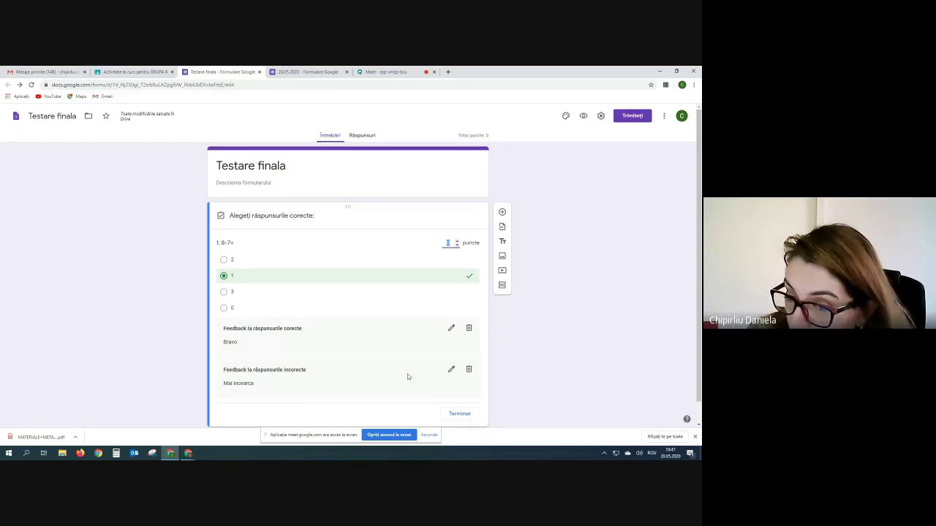
- Admit the waiting participant into the Meet call
scroll(637, 354, "down", 1)
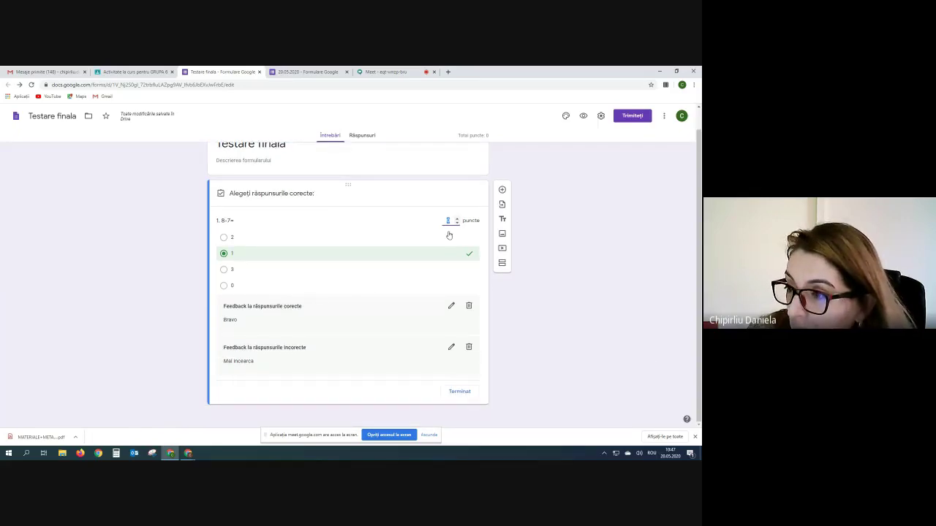
left_click(386, 72)
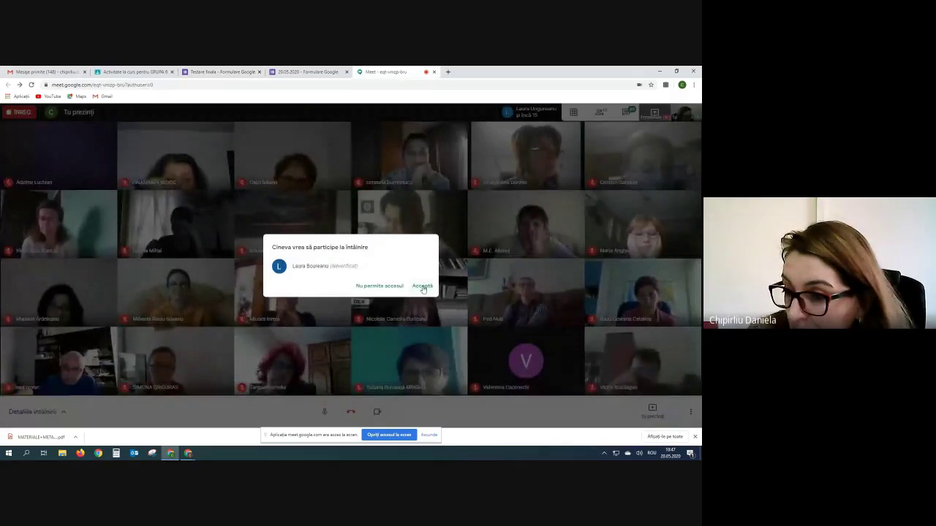
left_click(423, 287)
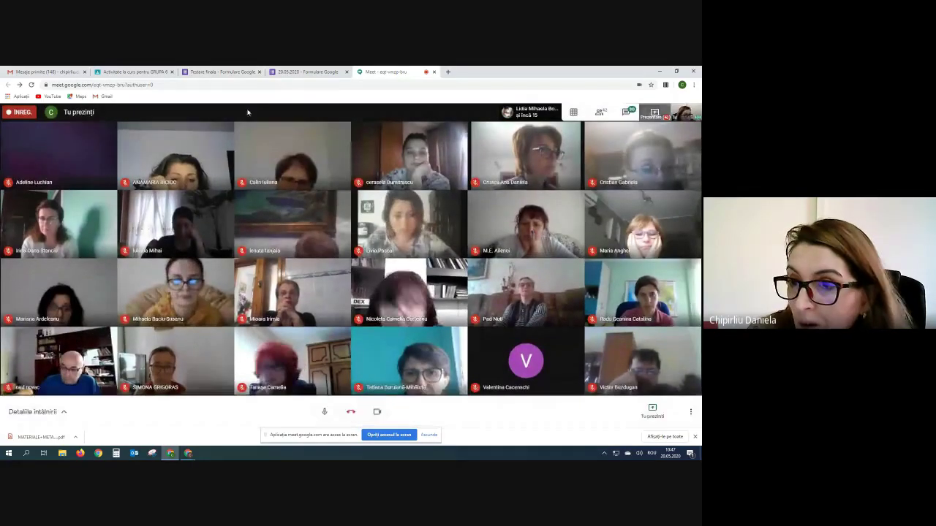
- Back in the quiz, set question 1 to 2 points and finish its answer key
left_click(223, 71)
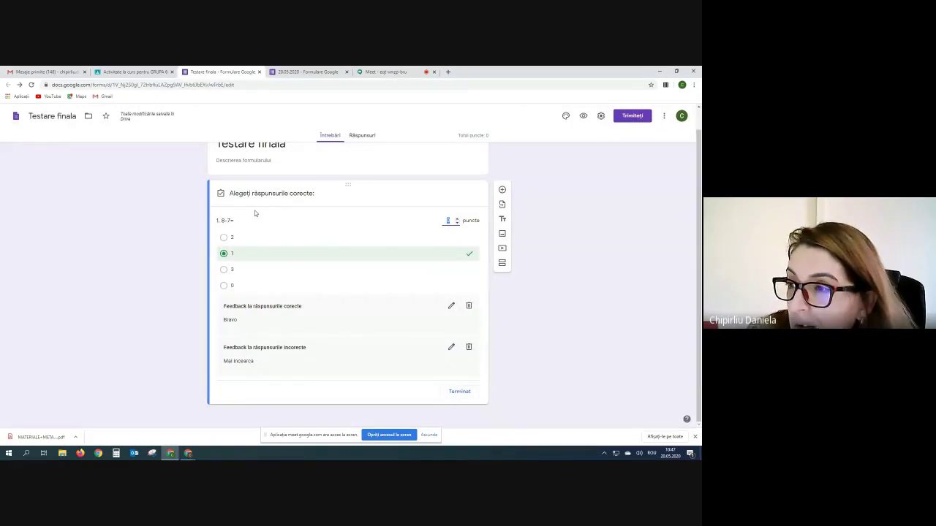
left_click(456, 218)
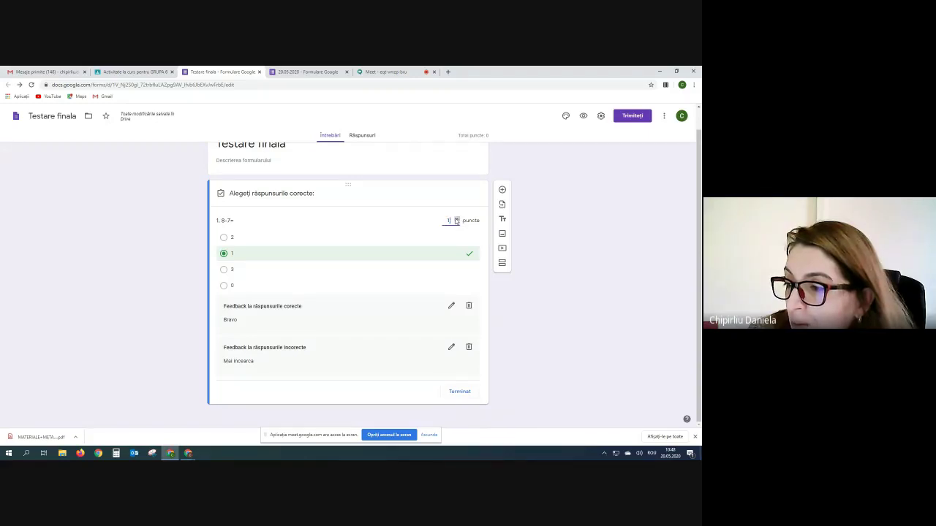
left_click(459, 392)
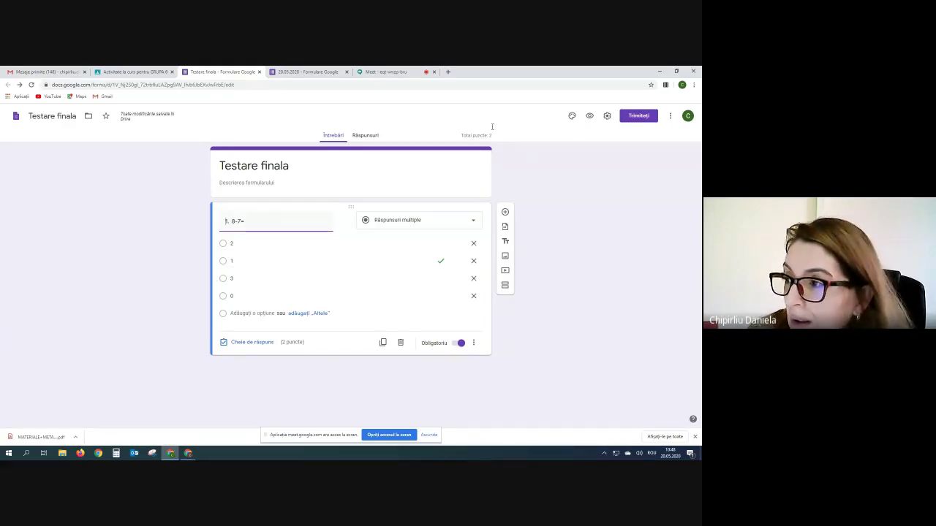
- Preview the Testare finala quiz as respondents see it, then close the preview
left_click(589, 117)
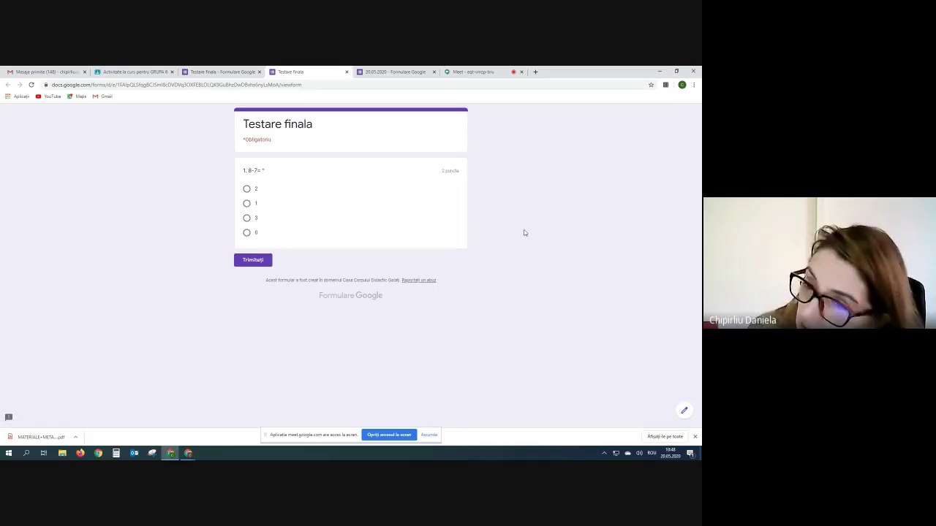
left_click(413, 73)
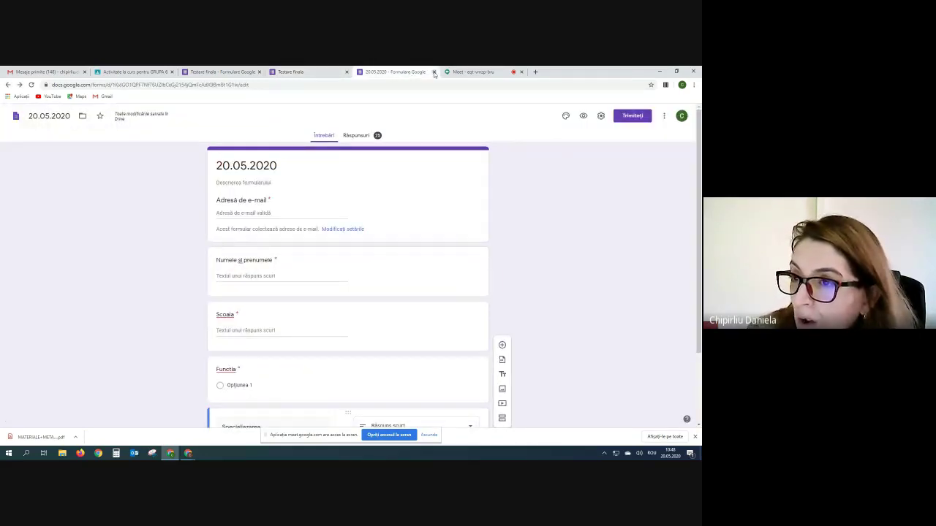
left_click(328, 71)
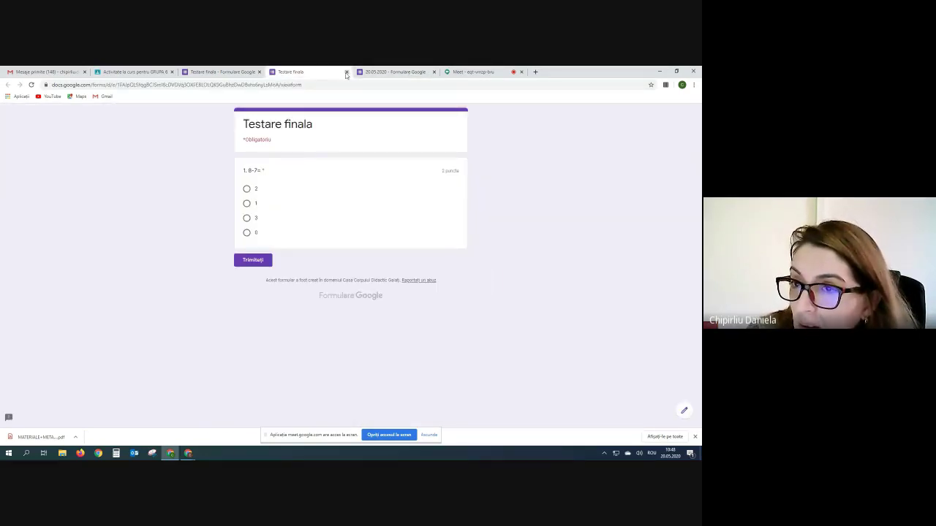
left_click(346, 72)
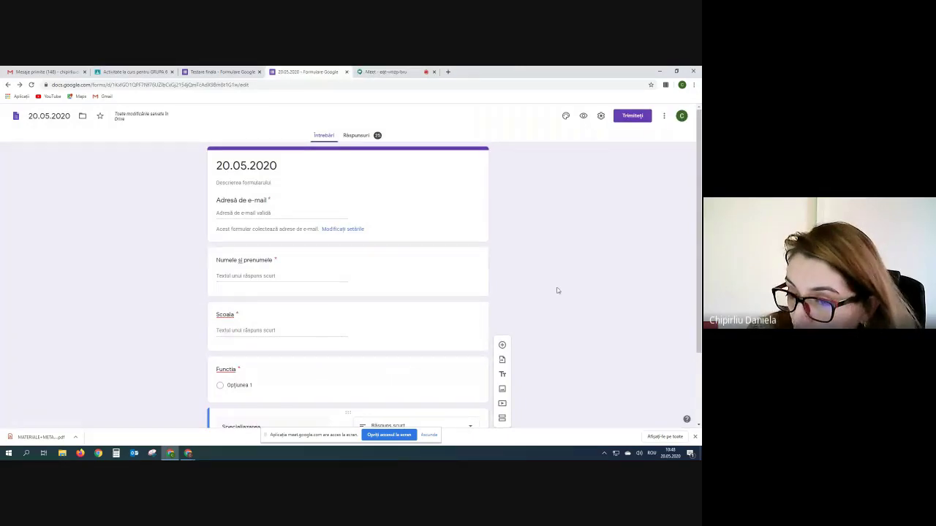
scroll(556, 290, "down", 1)
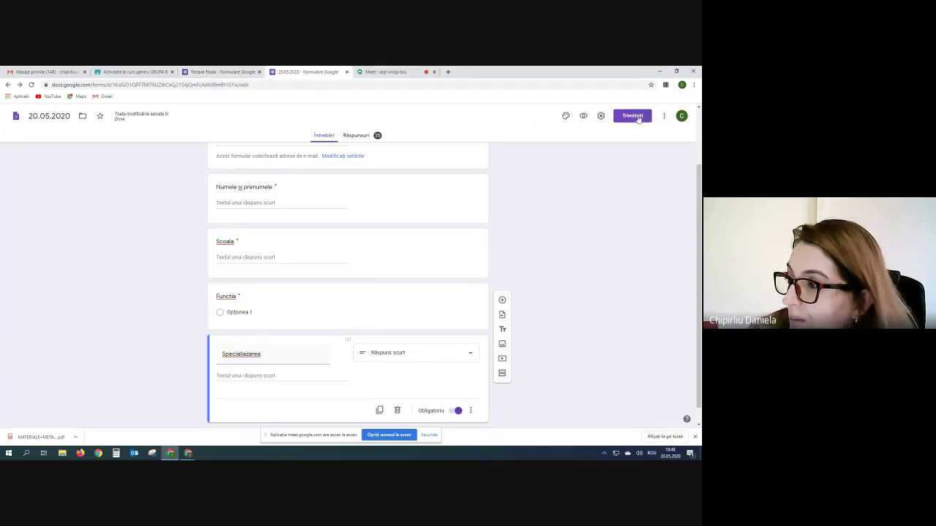
- Copy the shortened share link of the 20.05.2020 form and return to Meet
left_click(632, 115)
left_click(327, 171)
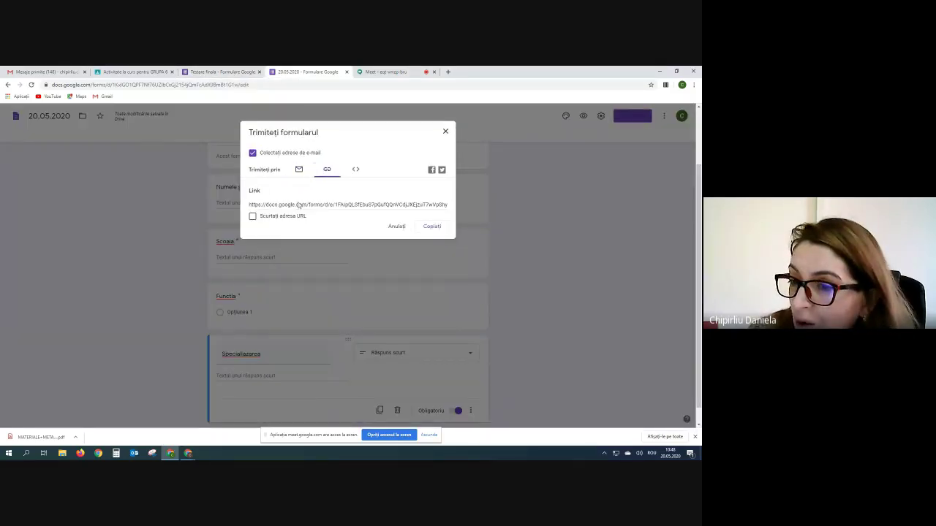
left_click(252, 216)
left_click(433, 226)
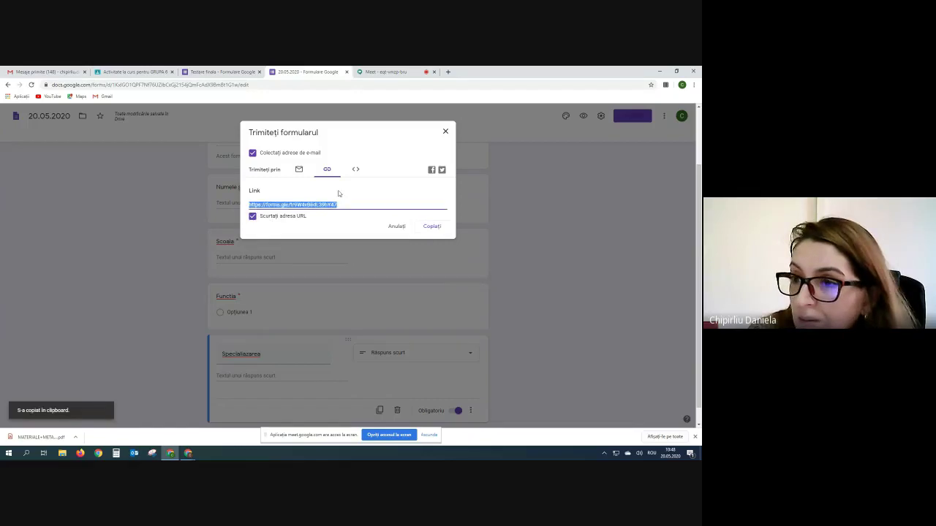
left_click(387, 71)
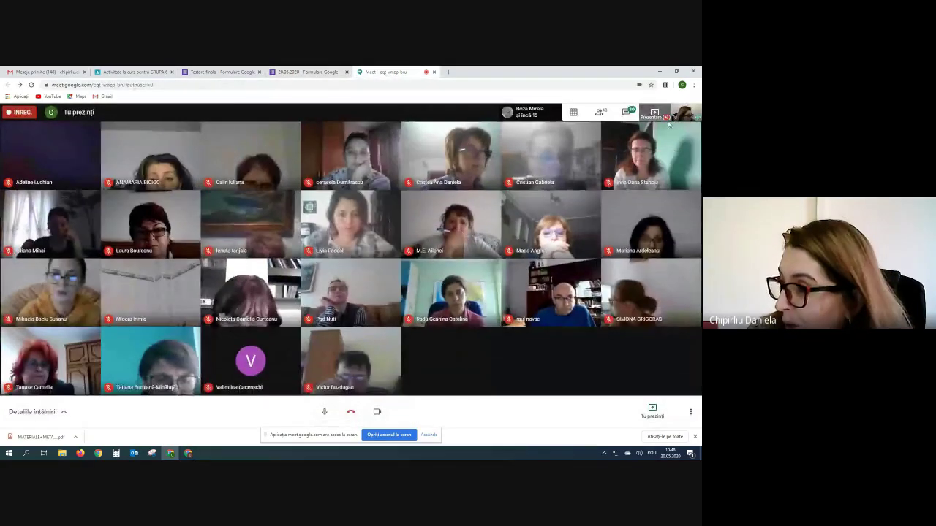
- Paste and send the 20.05.2020 form link in the Meet chat, twice
left_click(625, 113)
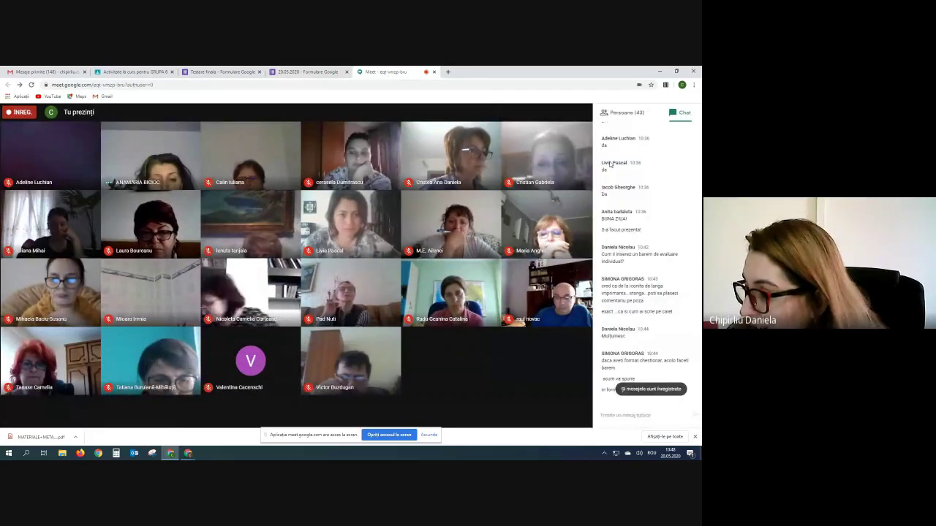
right_click(596, 413)
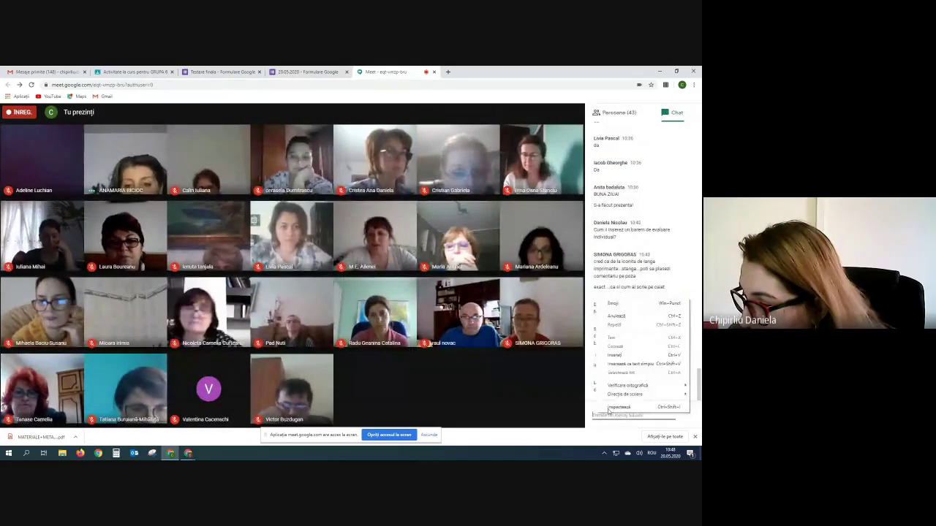
left_click(621, 355)
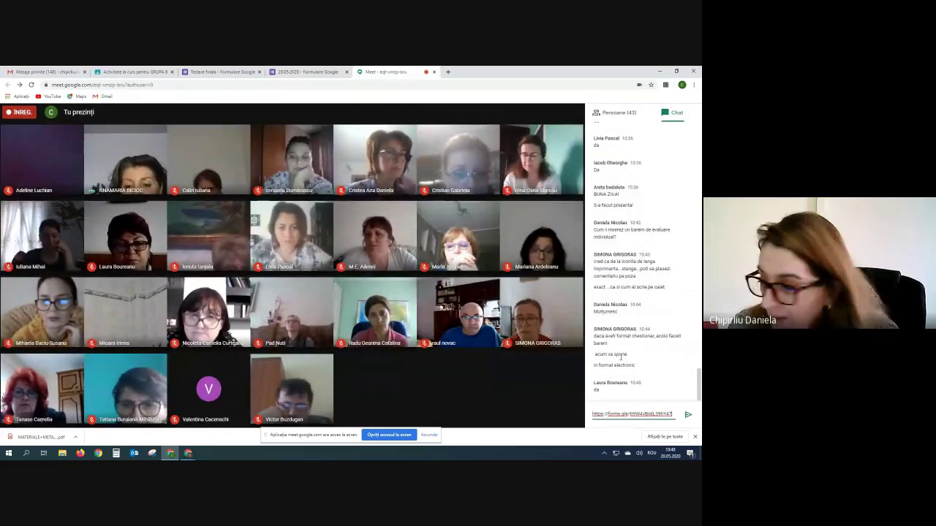
key("Return")
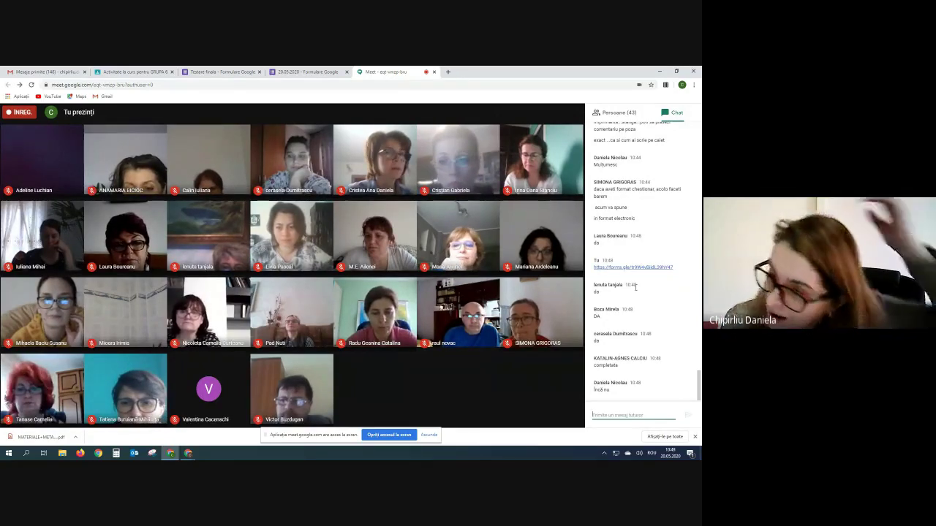
right_click(601, 413)
left_click(619, 354)
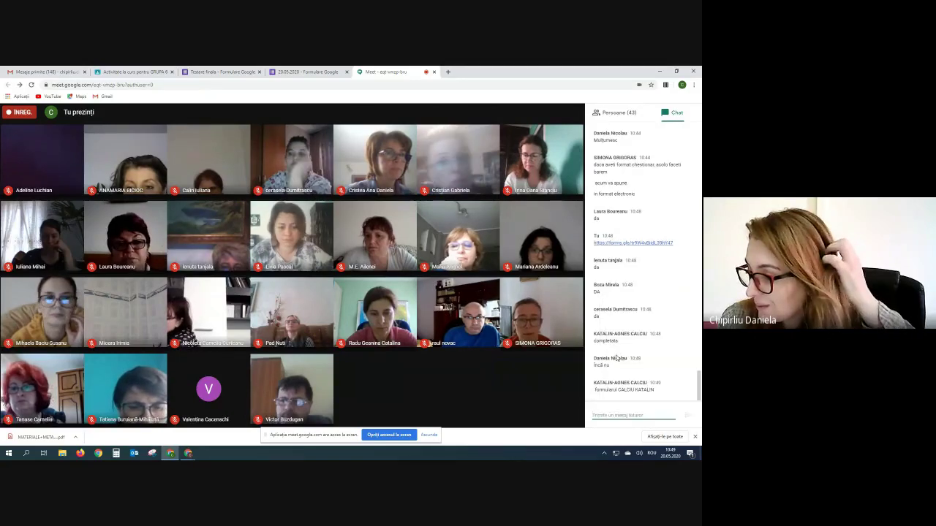
key("Return")
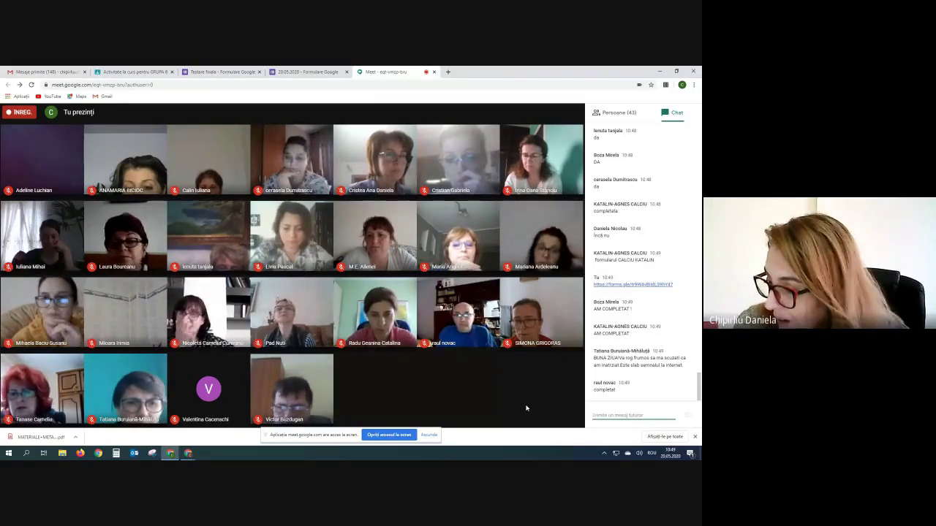
- Close the send-form dialog and return to the Testare finala quiz to add a second question
left_click(125, 72)
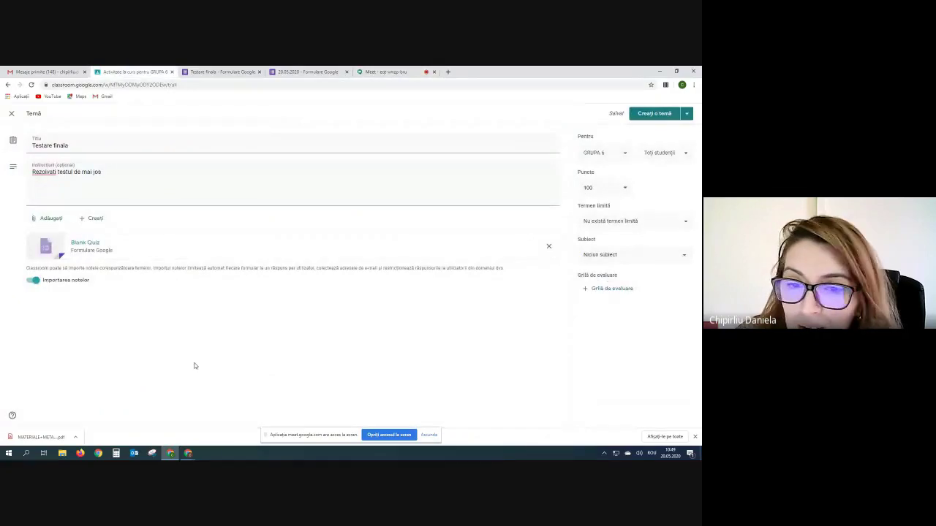
left_click(300, 72)
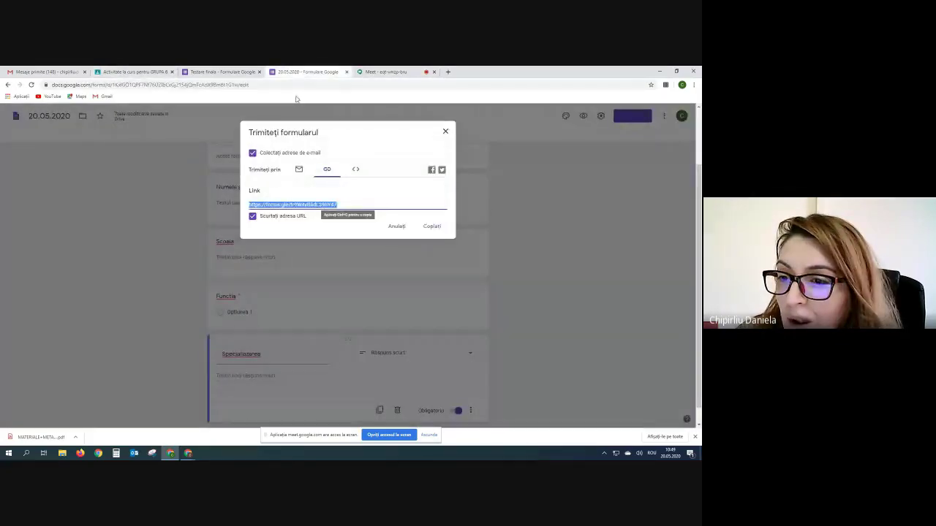
left_click(445, 131)
left_click(214, 72)
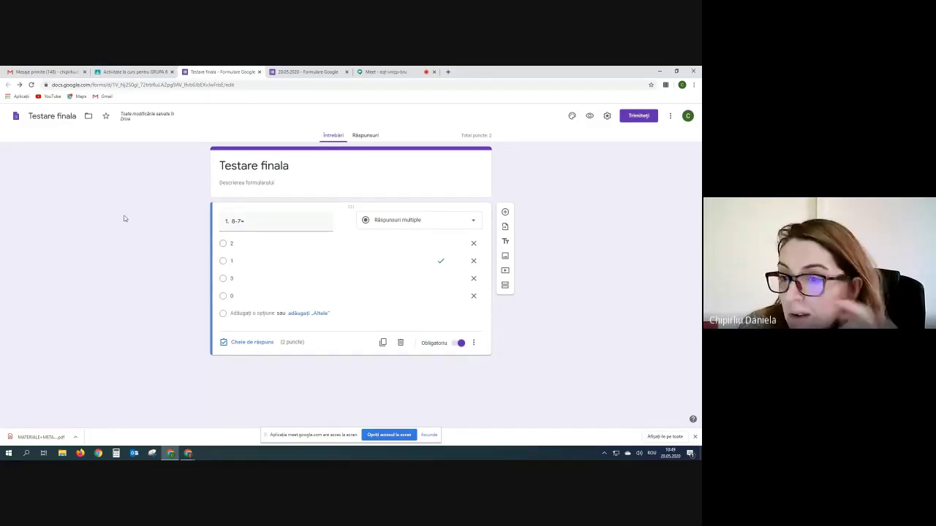
left_click(505, 212)
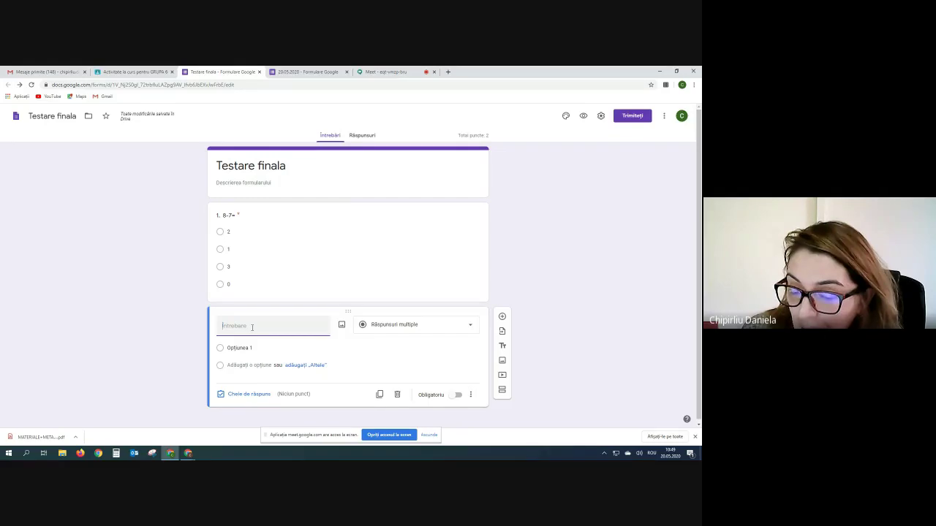
- Make question 2 a checkbox question titled '2. Cine face parte din sist digestiv?'
type("2.")
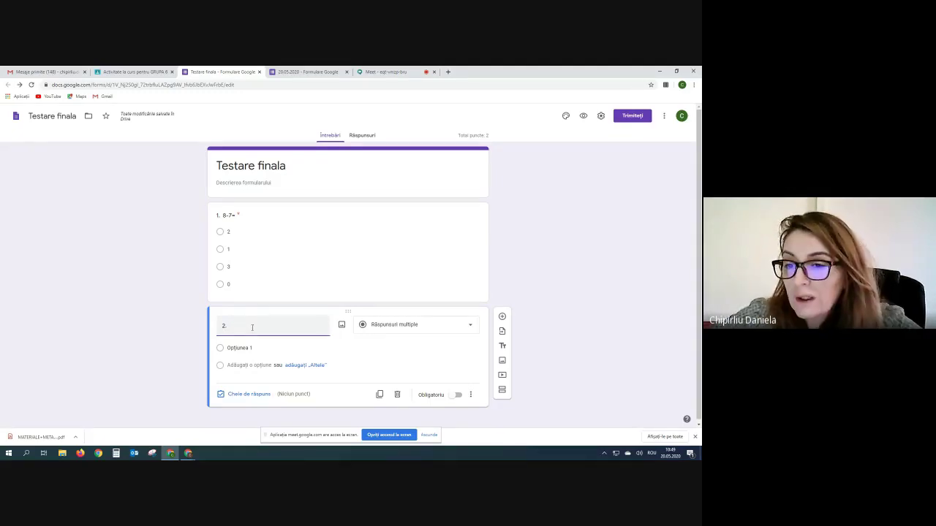
left_click(471, 329)
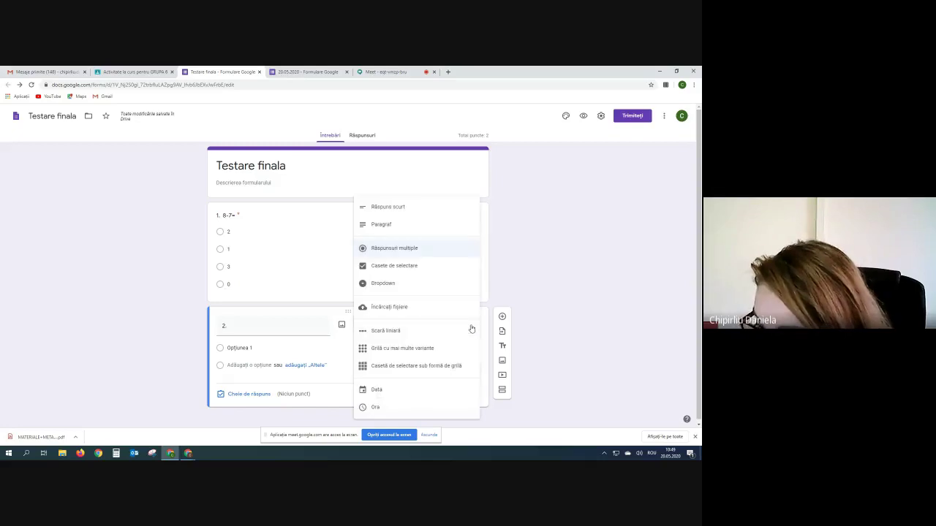
left_click(397, 268)
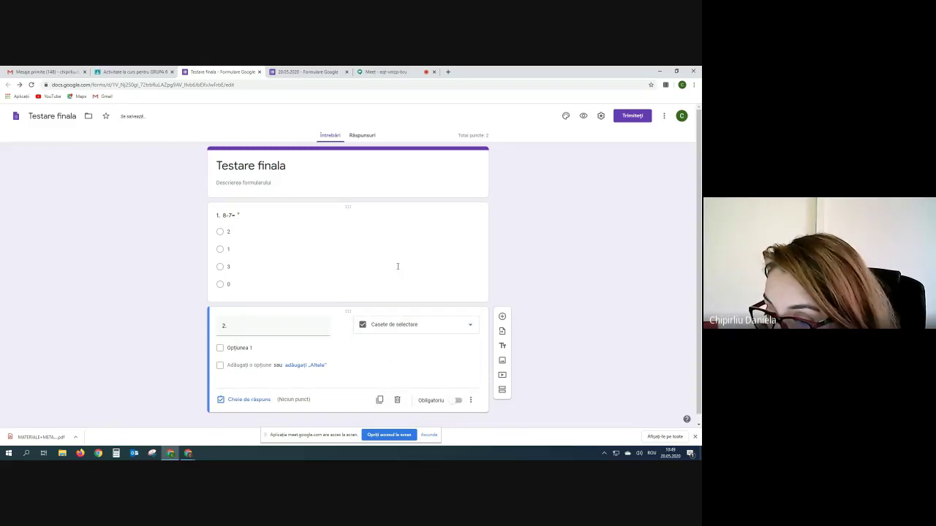
left_click(250, 327)
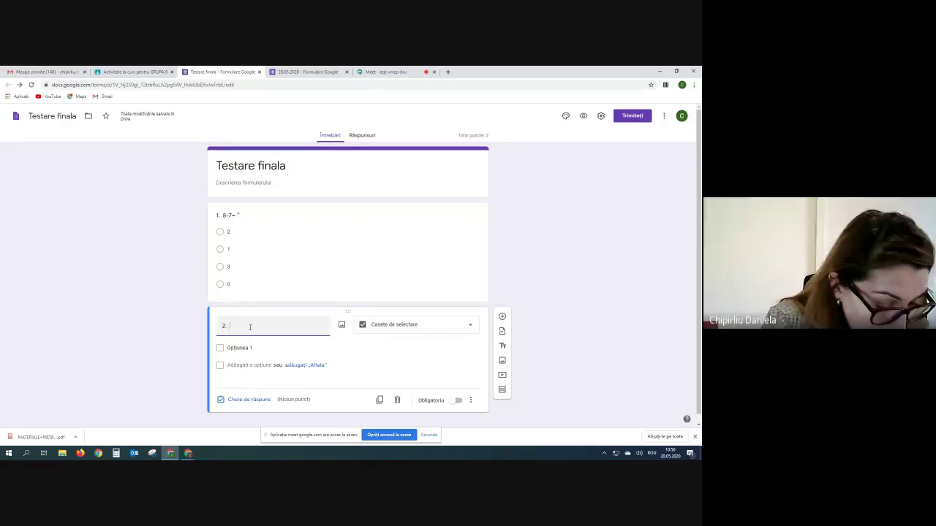
type("Cine face")
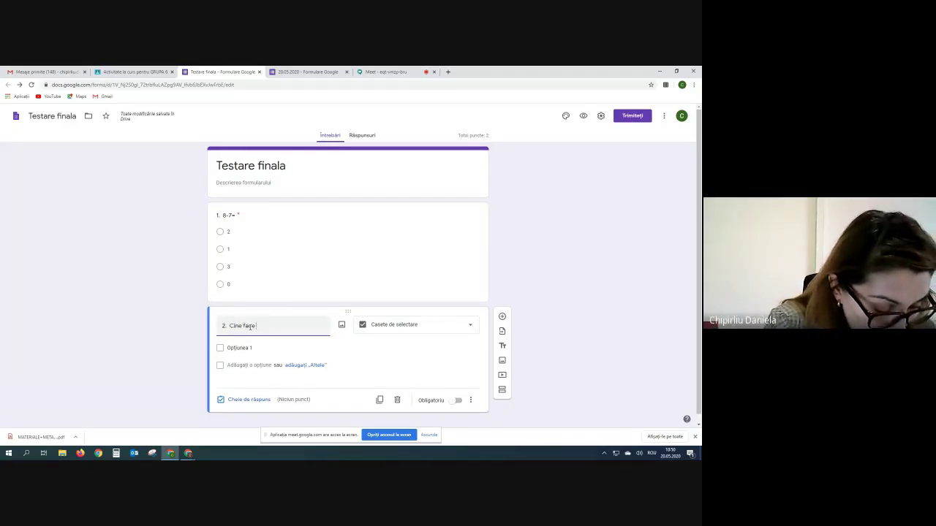
type(" parte d")
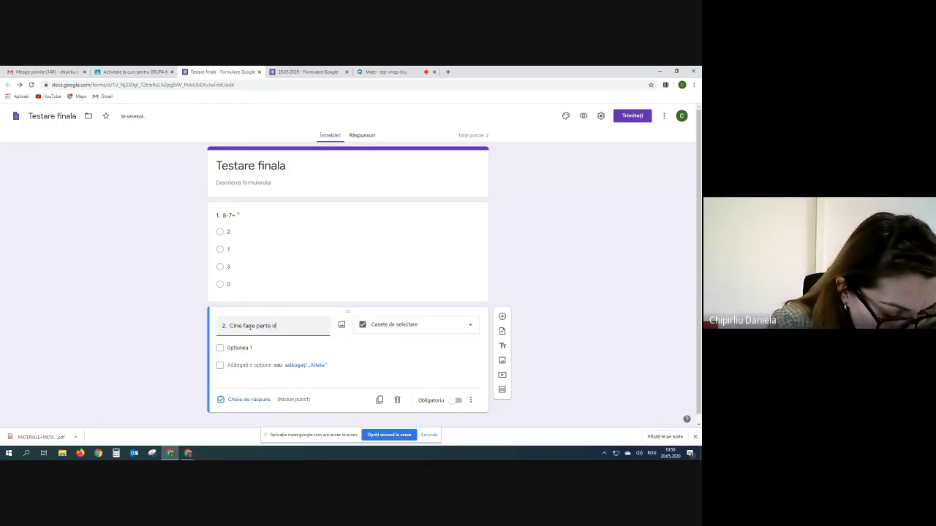
type("in sist")
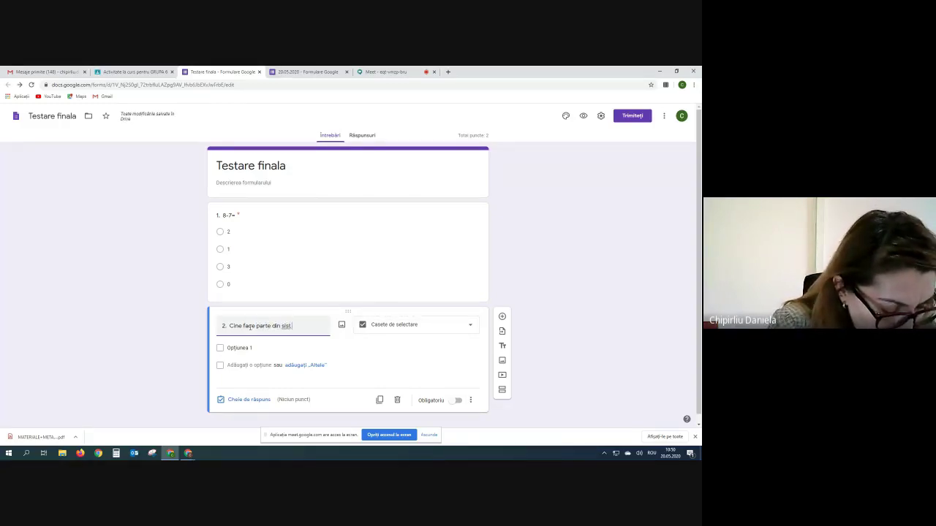
type(" dige")
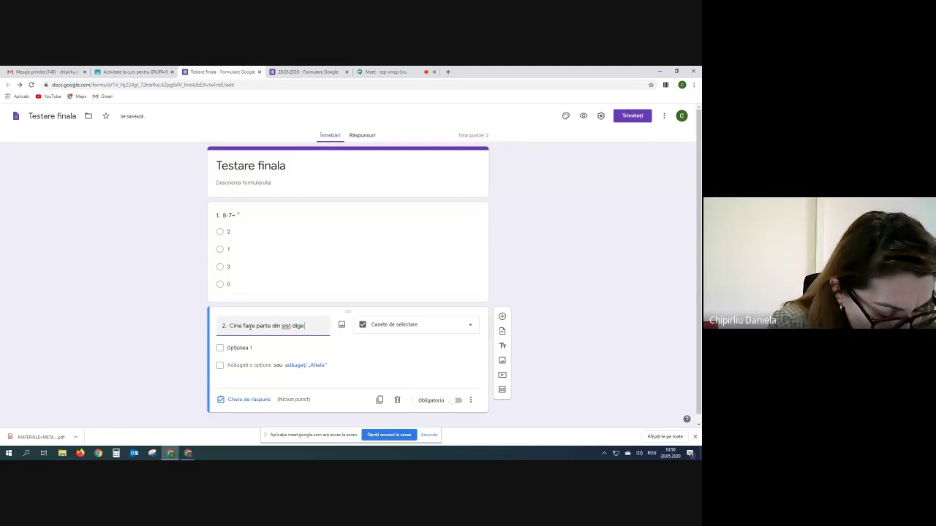
type("stiv?")
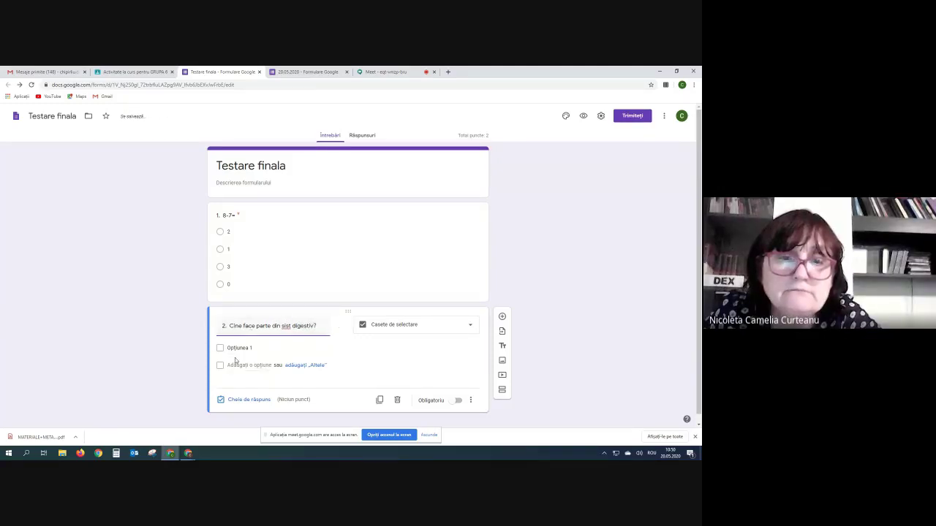
- Add the options inima, stomac, ficat and intestin subtire, and mark question 2 required
left_click(239, 349)
type("inima")
key("Return")
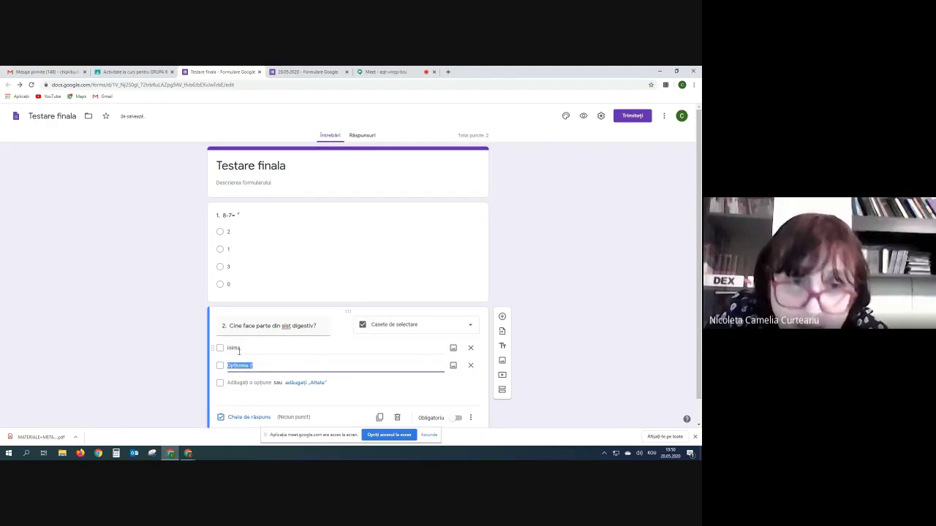
type("sto")
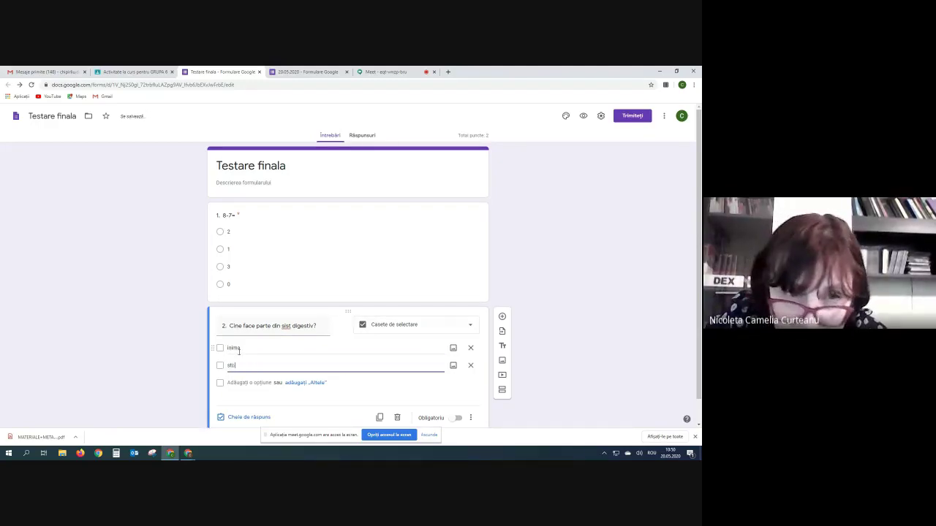
type("mag")
key("BackSpace")
type("c")
key("Return")
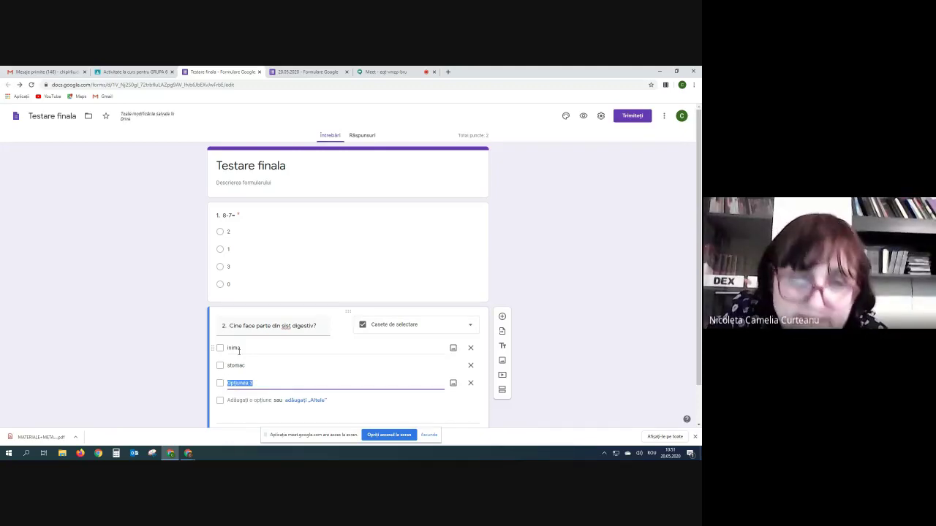
type("ficat")
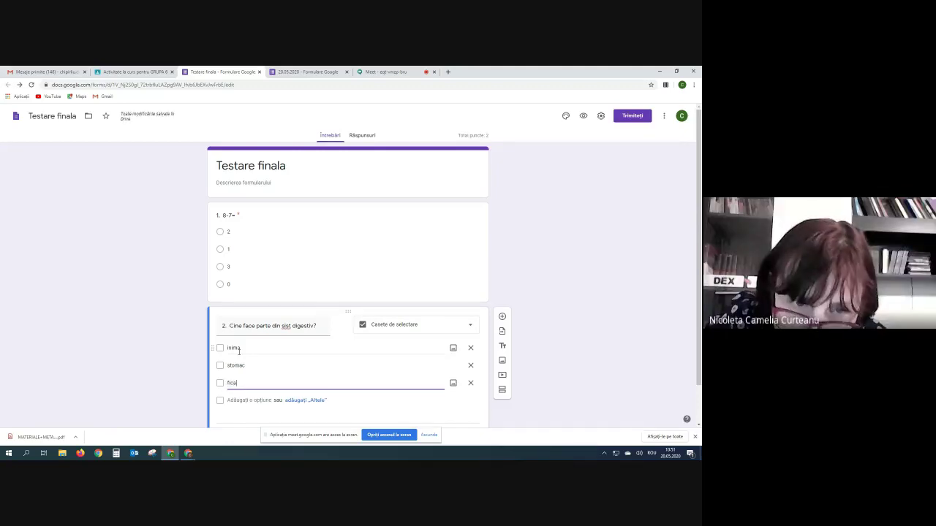
key("Return")
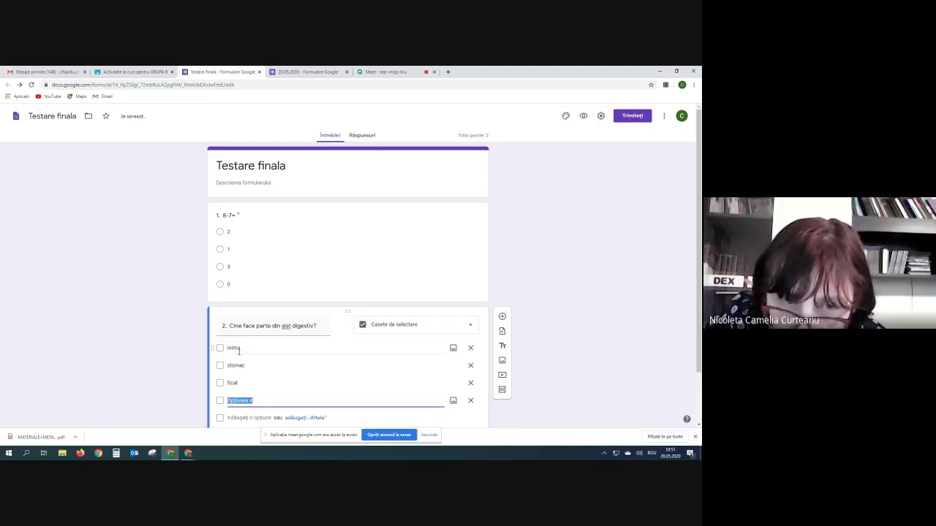
type("intestin subtire")
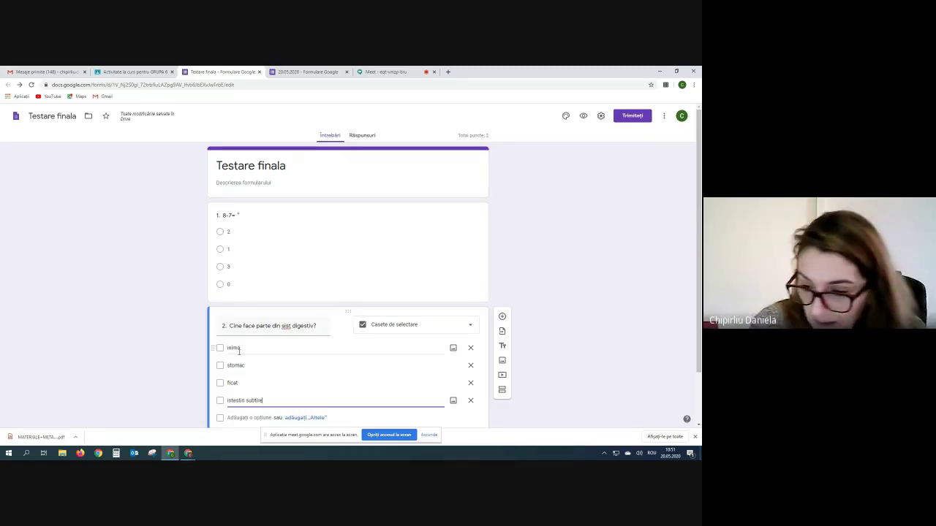
scroll(238, 352, "down", 1)
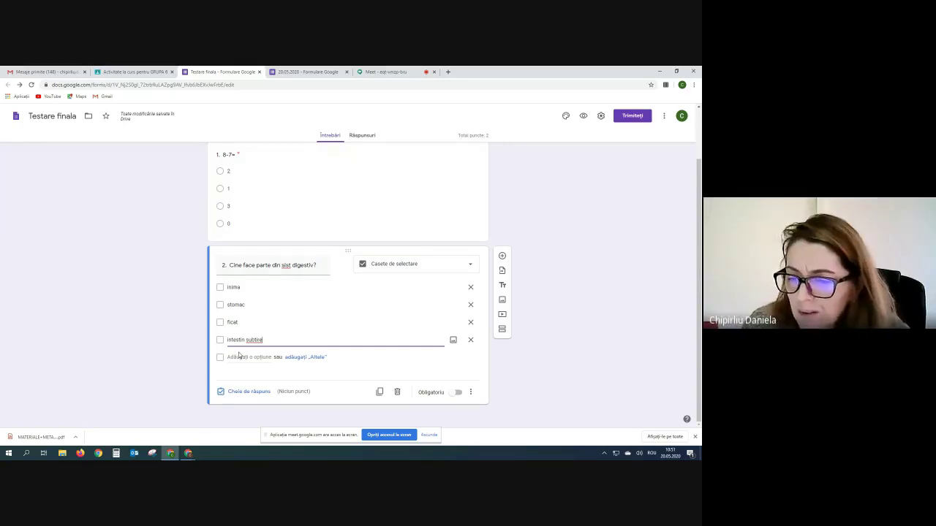
left_click(458, 392)
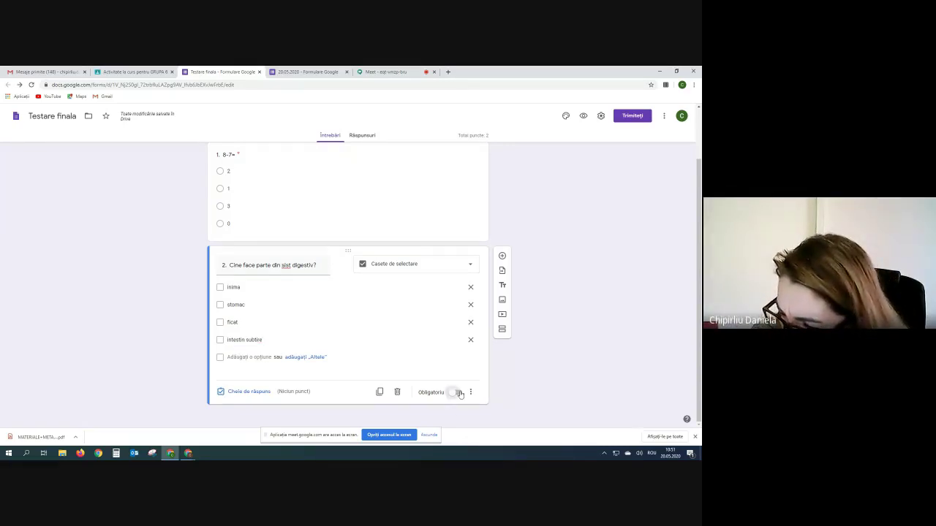
- Give question 2 2 points with stomac and ficat correct, and shuffle its option order
left_click(241, 392)
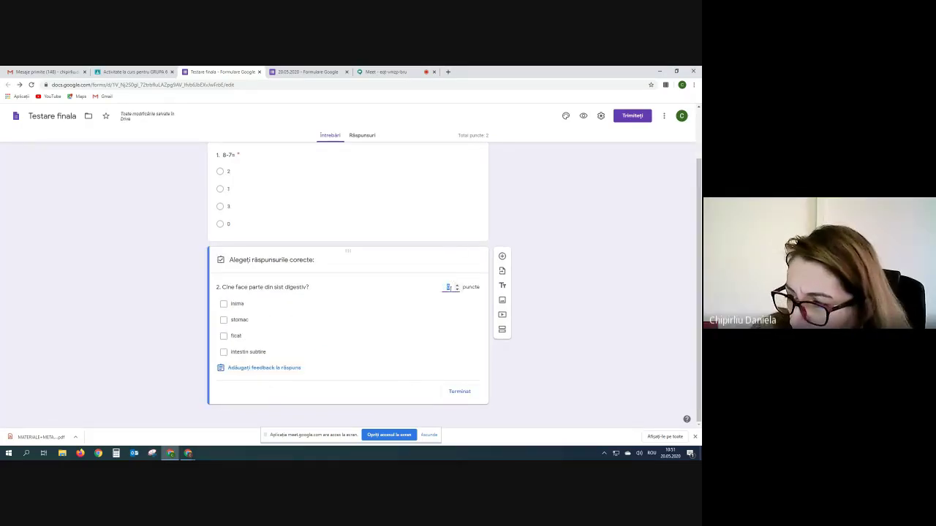
type("1")
left_click(457, 285)
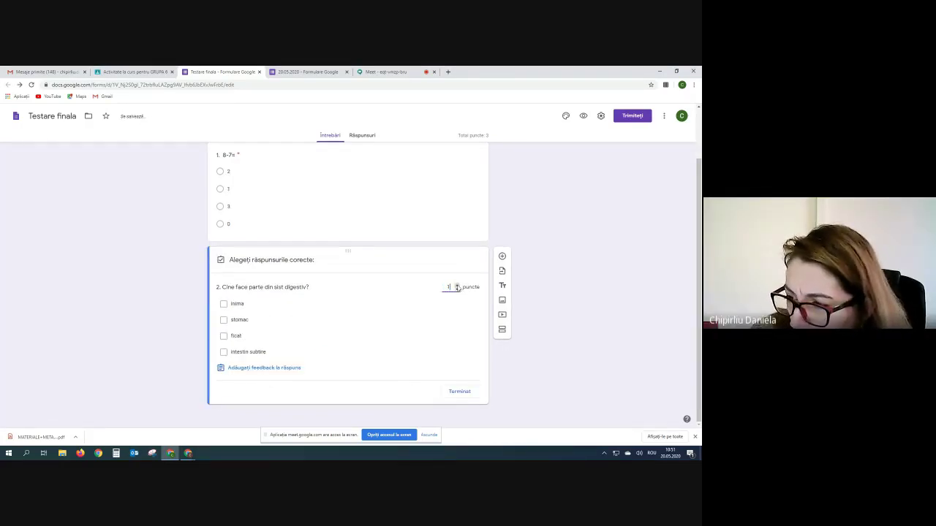
left_click(224, 320)
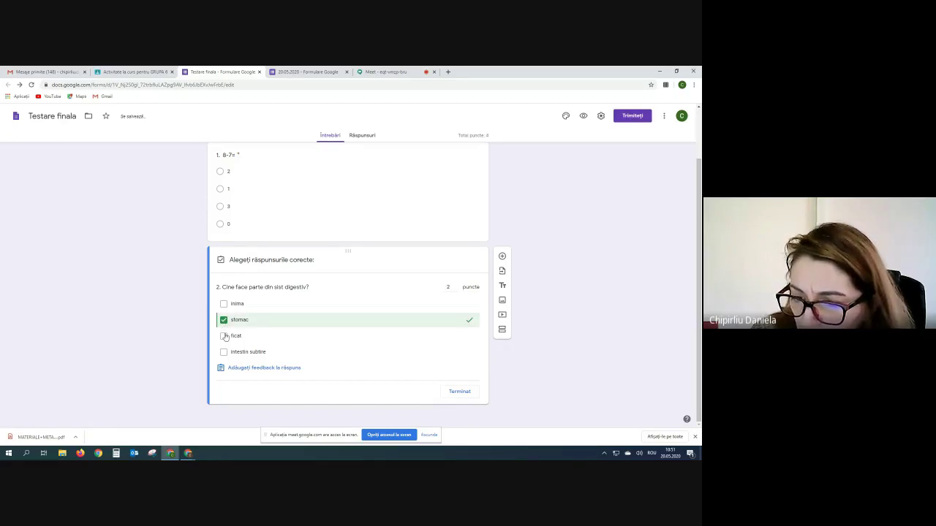
left_click(224, 336)
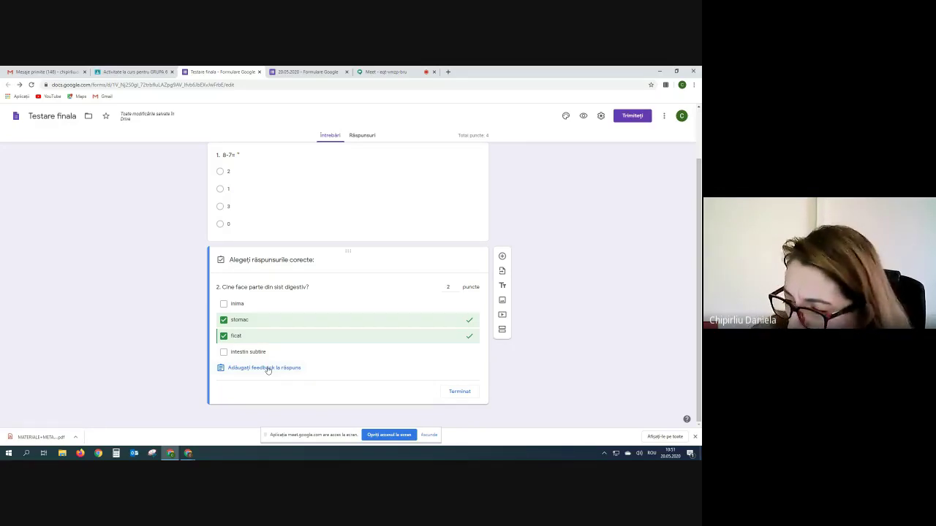
left_click(465, 392)
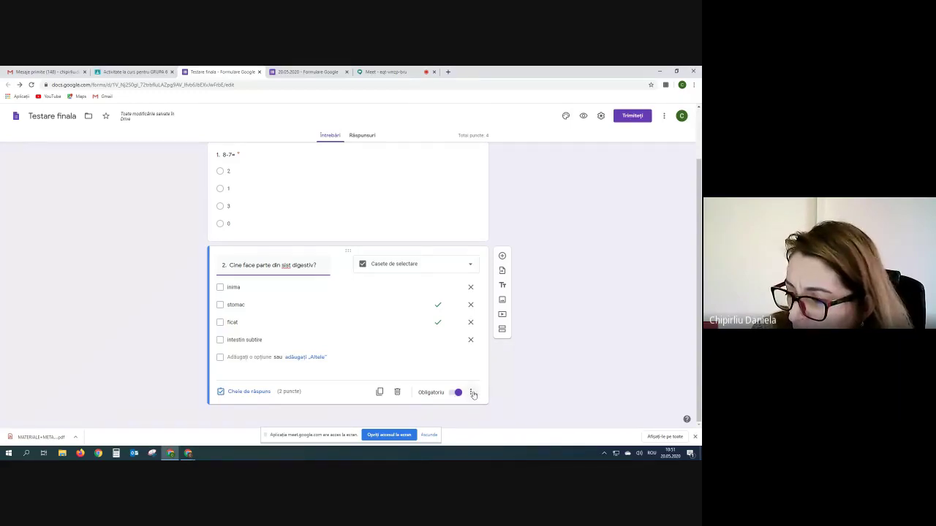
left_click(473, 393)
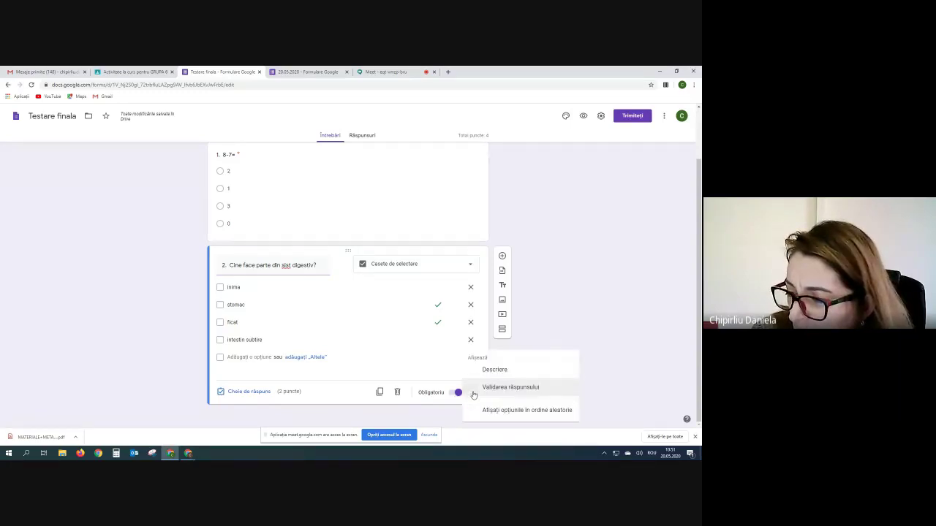
left_click(523, 412)
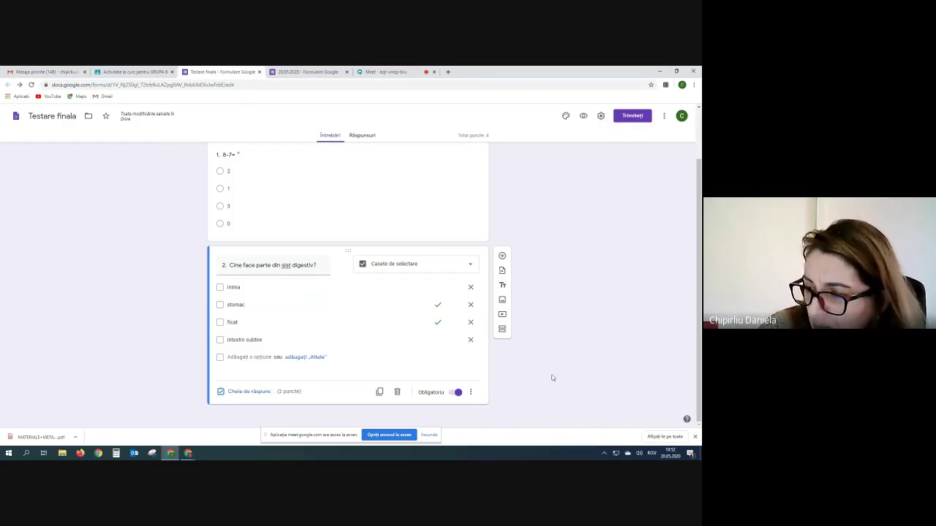
- Add a new dropdown question after question 2 titled '3. Selectați animalele vertebrate'
left_click(503, 257)
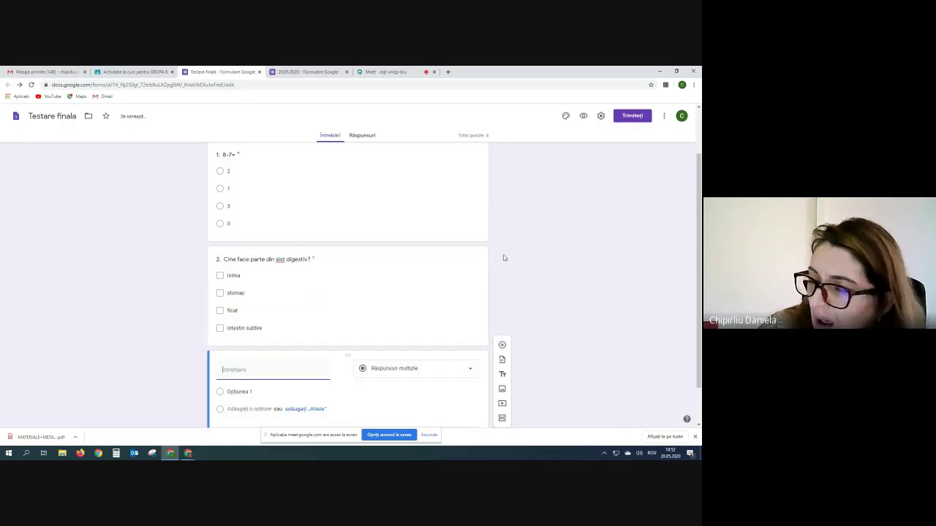
left_click(469, 370)
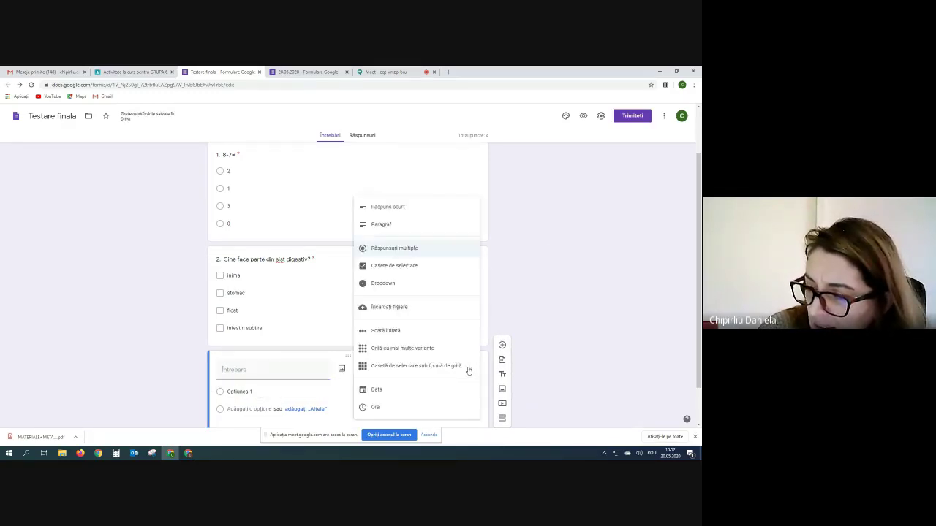
left_click(380, 287)
left_click(241, 370)
type("Selectați")
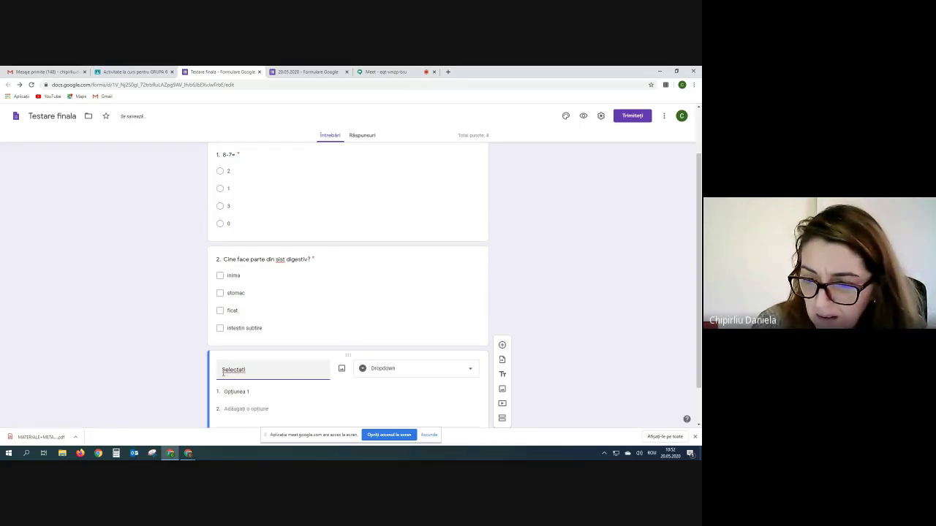
left_click(223, 371)
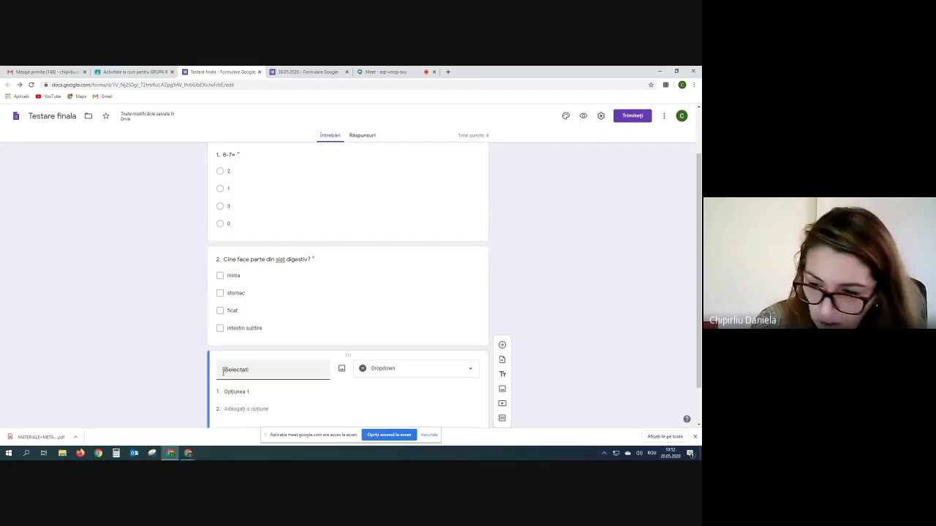
type("3.")
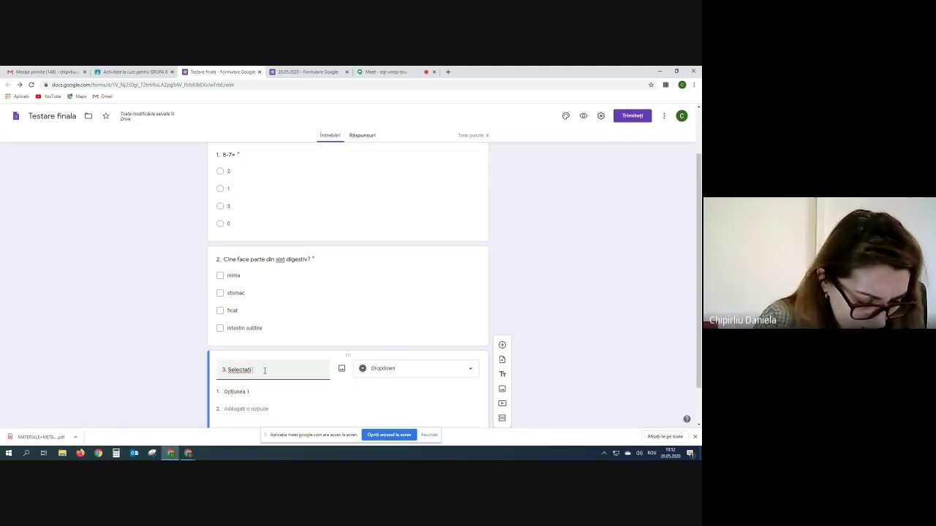
type("a")
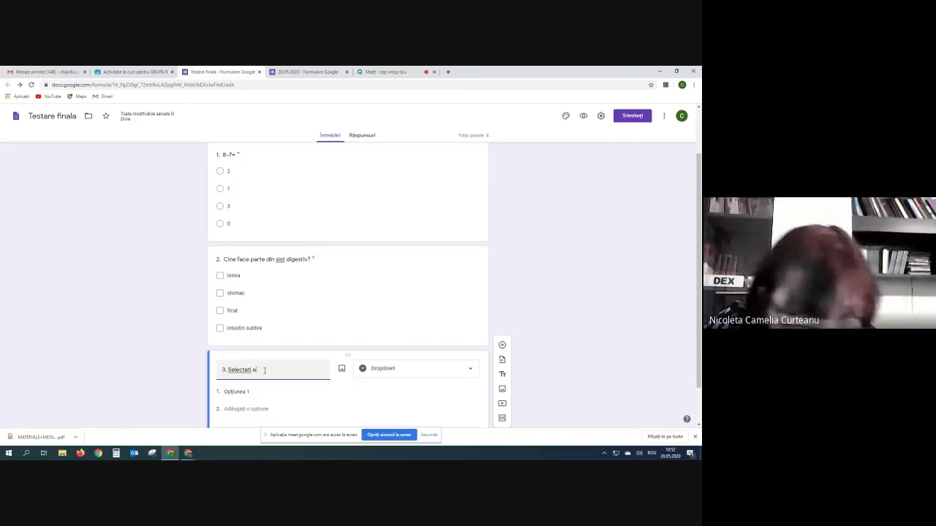
type("nimalele vertebrate")
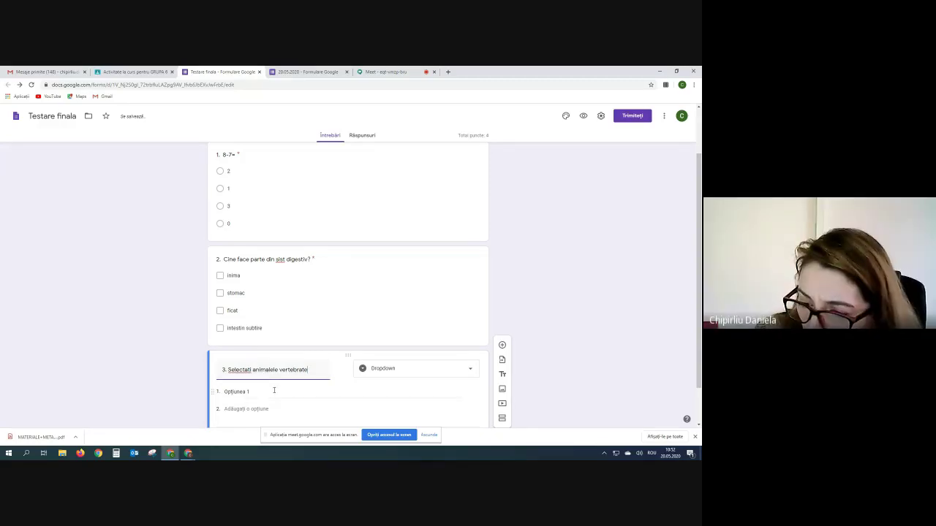
- Fill question 3's dropdown with Porc, Vaca, Melc, Vierme and Oaie, and mark it required
left_click(275, 391)
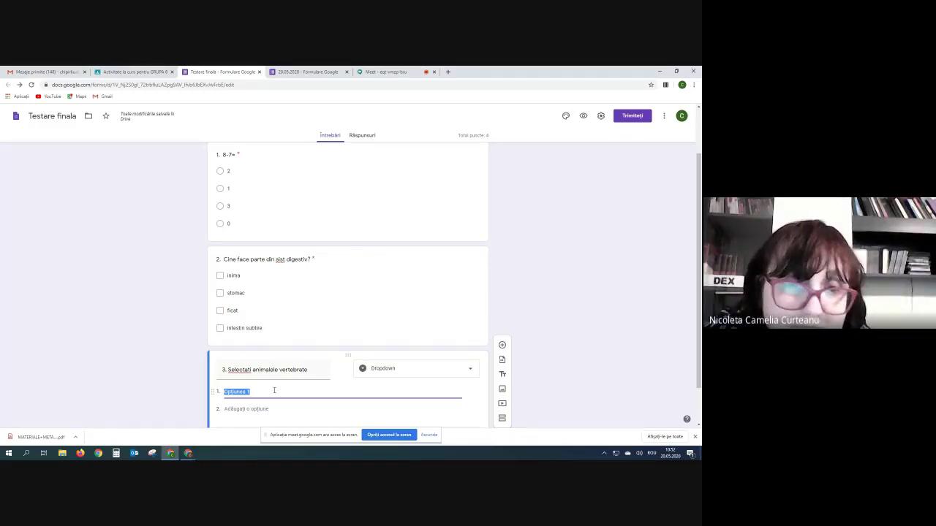
type("Pe")
type("rc")
key("Return")
type("Vaca")
key("Return")
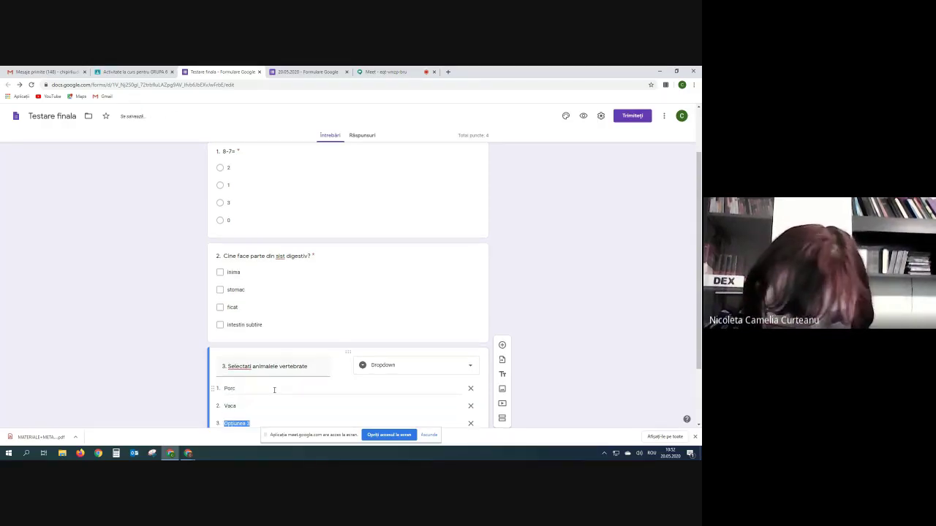
type("Melc")
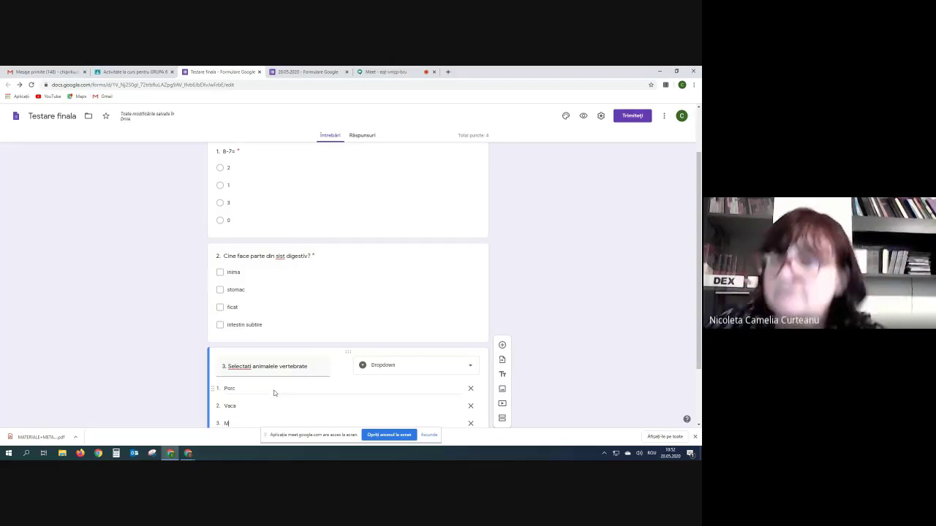
key("Return")
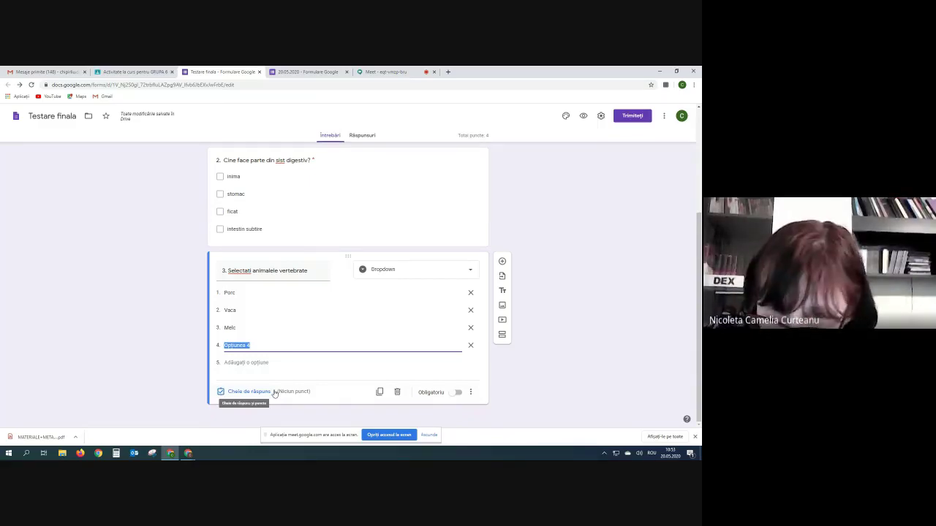
type("Vierme")
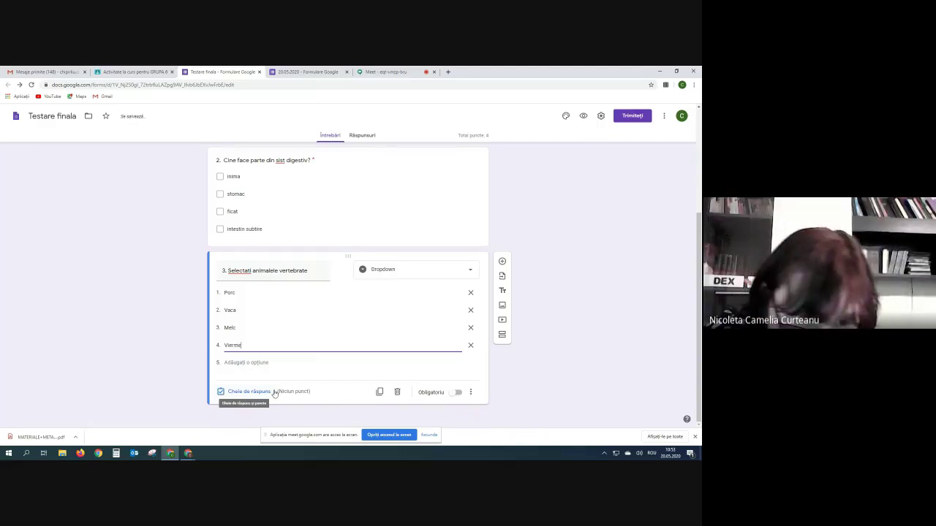
key("Return")
key("BackSpace")
type("Oaie")
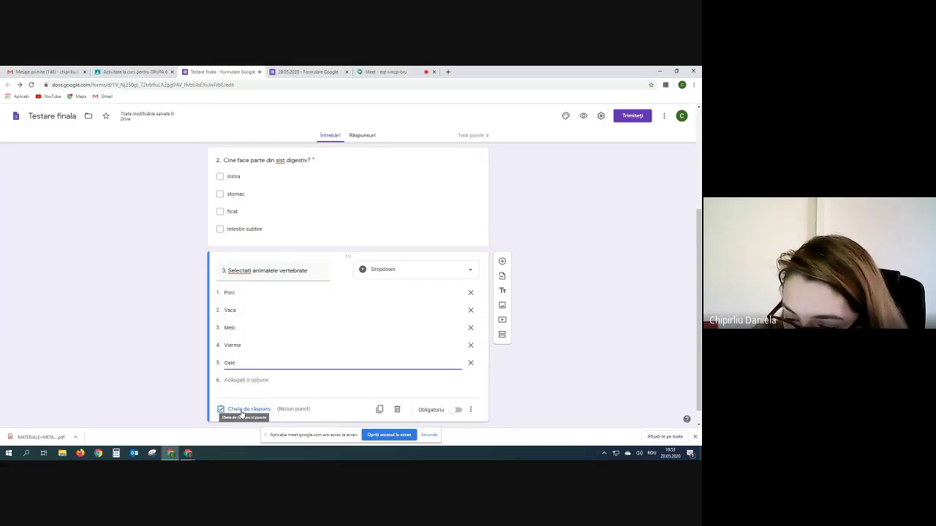
left_click(459, 411)
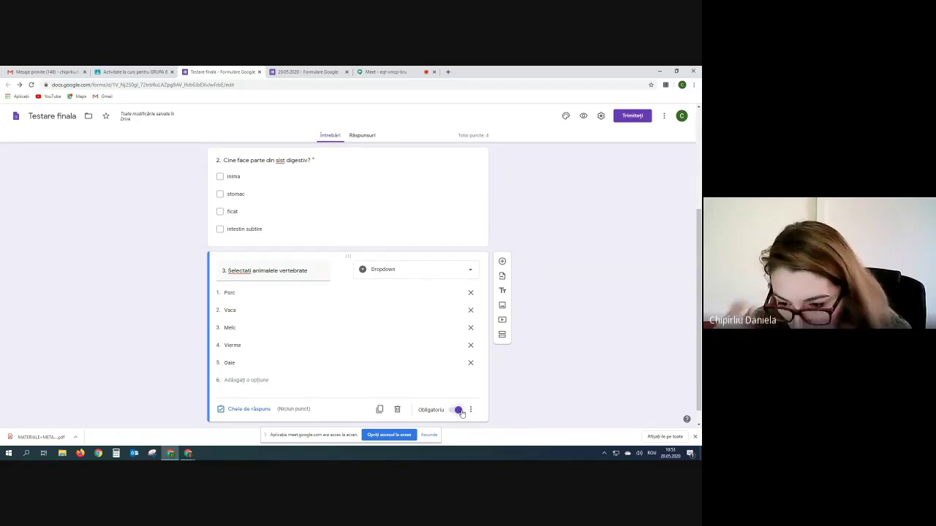
- In question 3's answer key, mark Porc, Vaca and Oaie correct and set 2 points
left_click(255, 410)
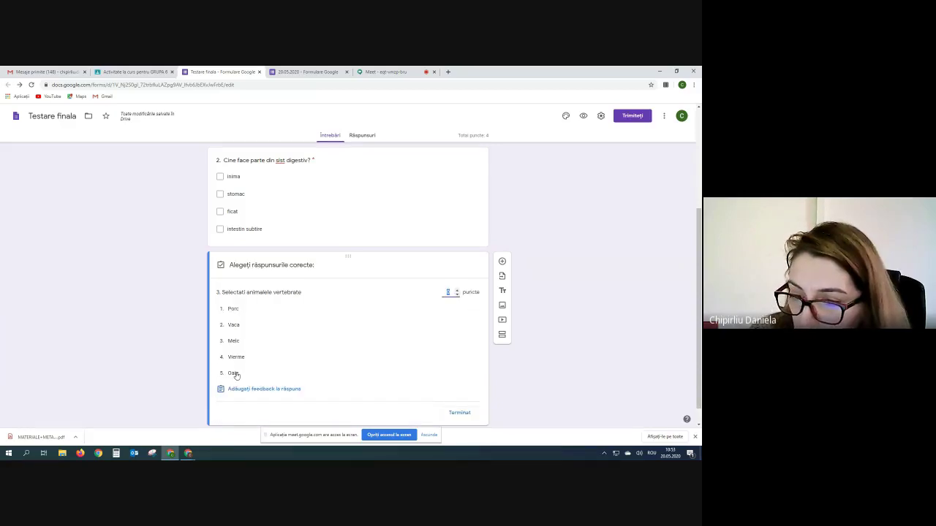
left_click(250, 313)
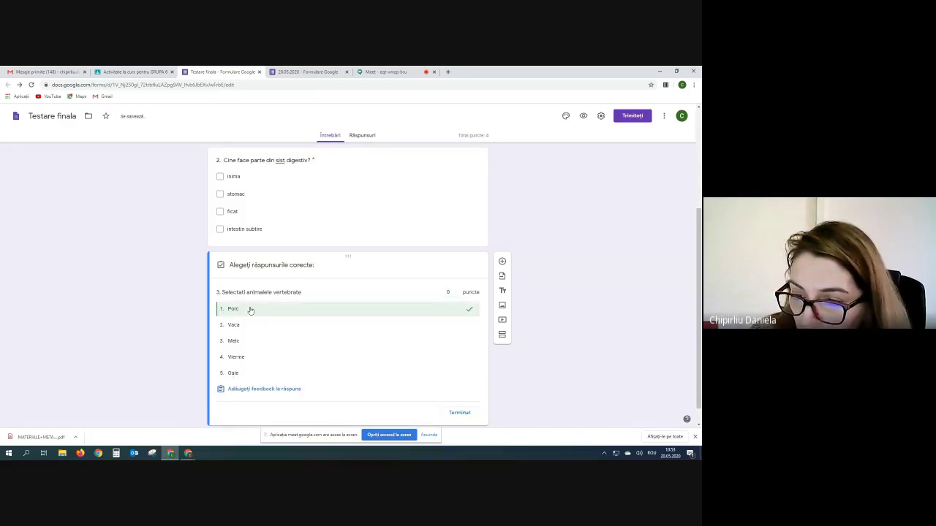
left_click(251, 326)
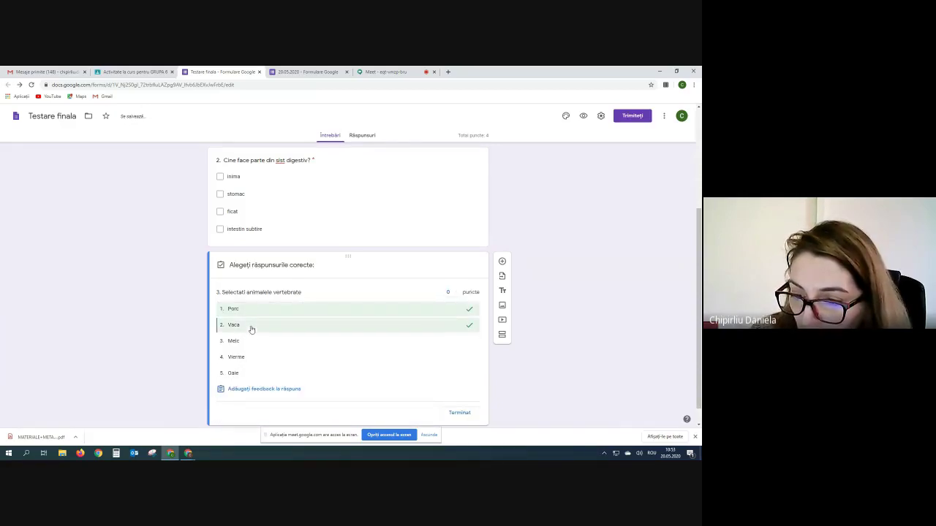
left_click(256, 376)
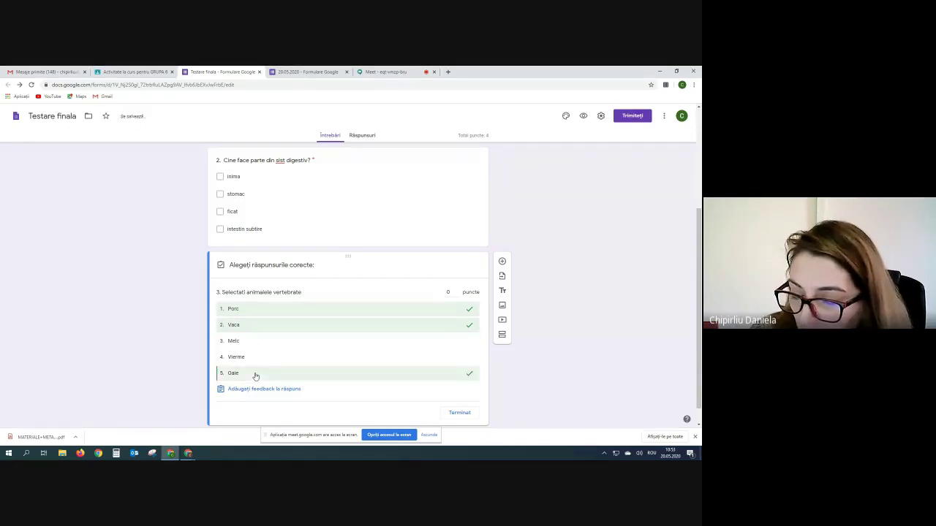
left_click(457, 292)
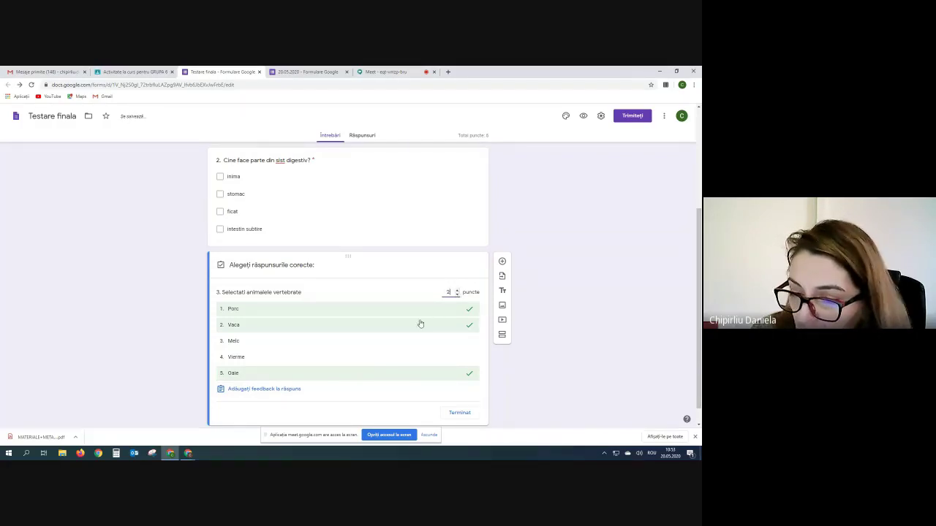
left_click(466, 415)
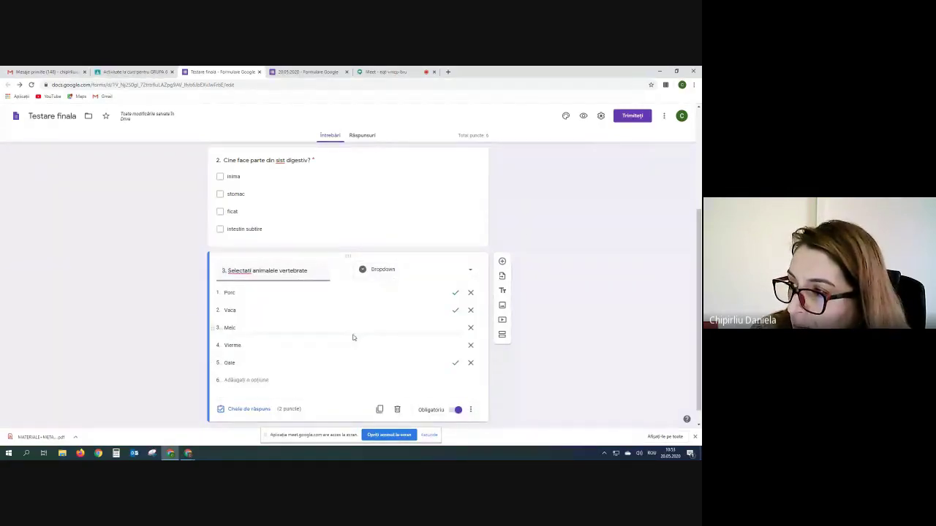
left_click(584, 117)
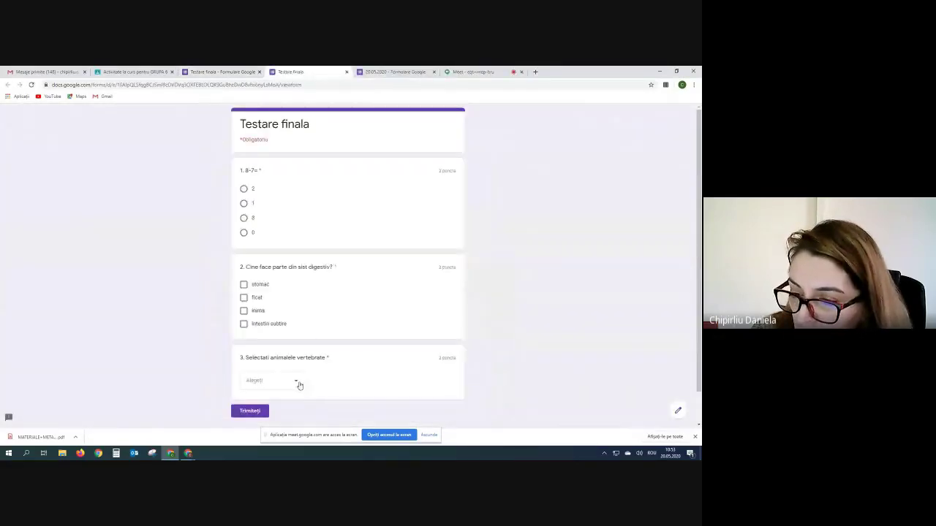
left_click(300, 381)
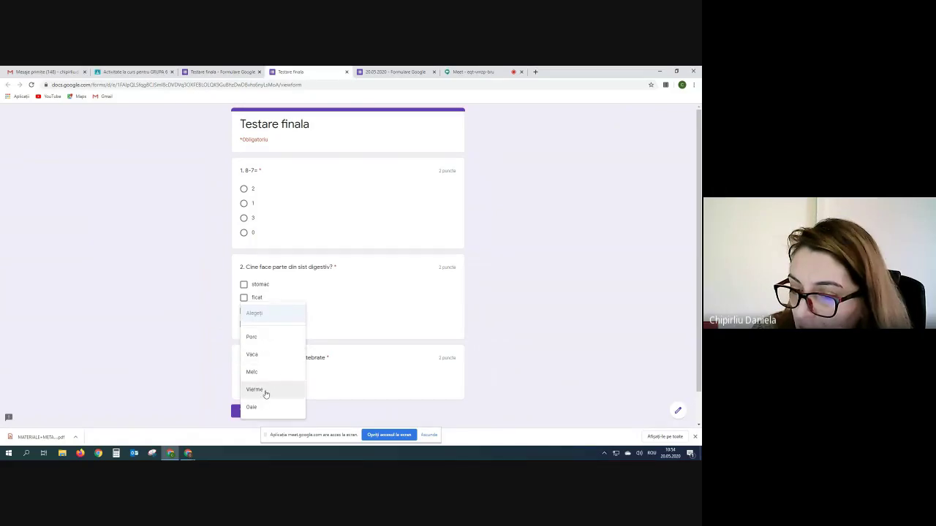
left_click(350, 384)
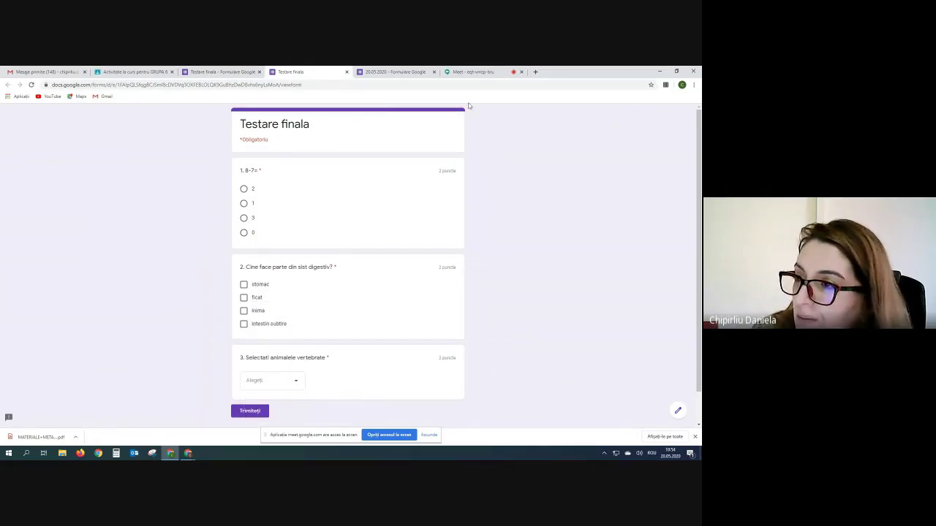
left_click(347, 72)
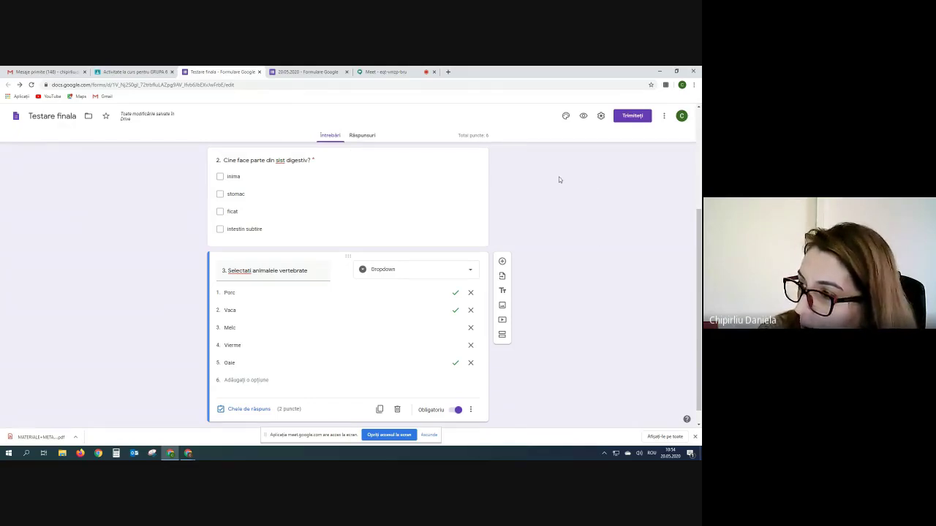
- Add a short-answer question below question 3 titled 'cate picioare are vaca?'
left_click(502, 261)
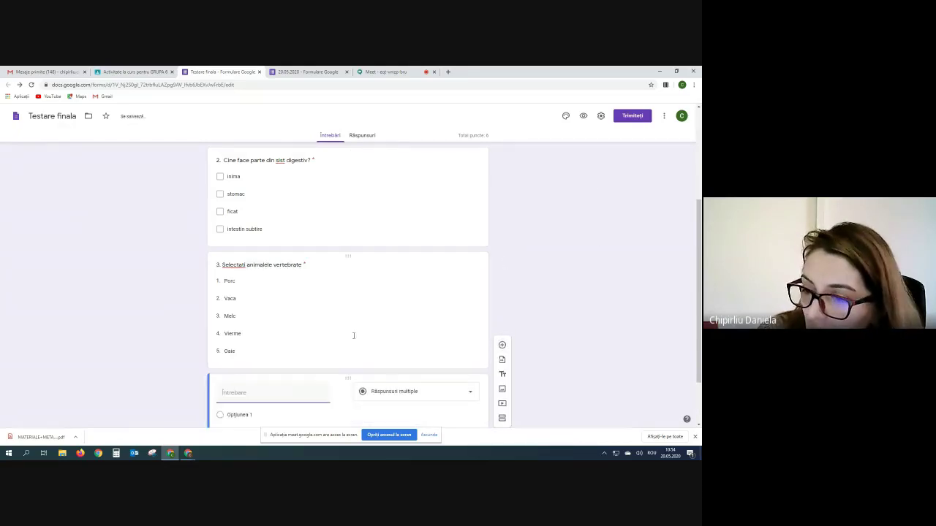
left_click(470, 395)
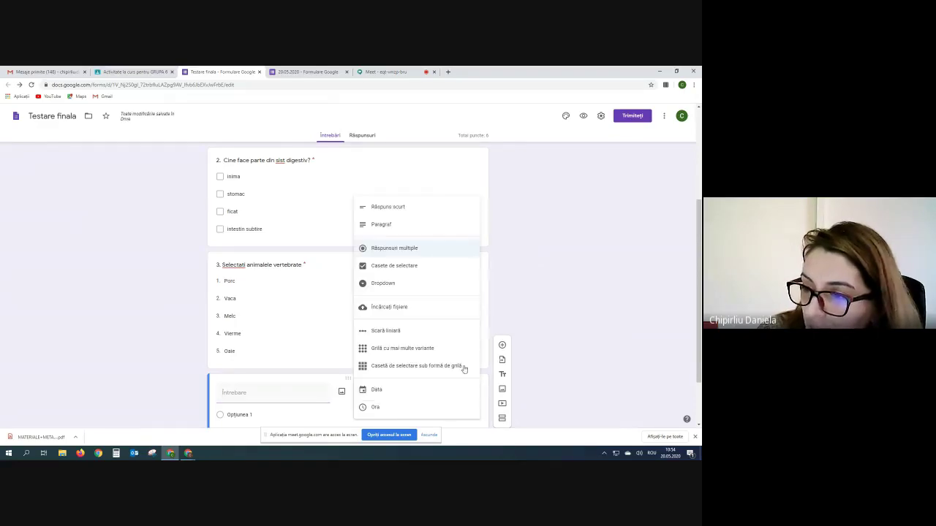
left_click(388, 209)
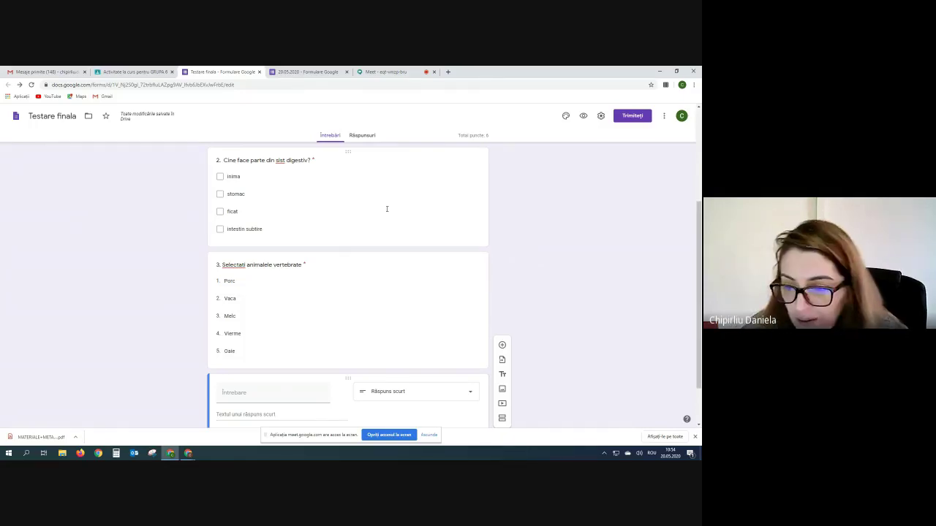
scroll(307, 356, "down", 1)
left_click(260, 333)
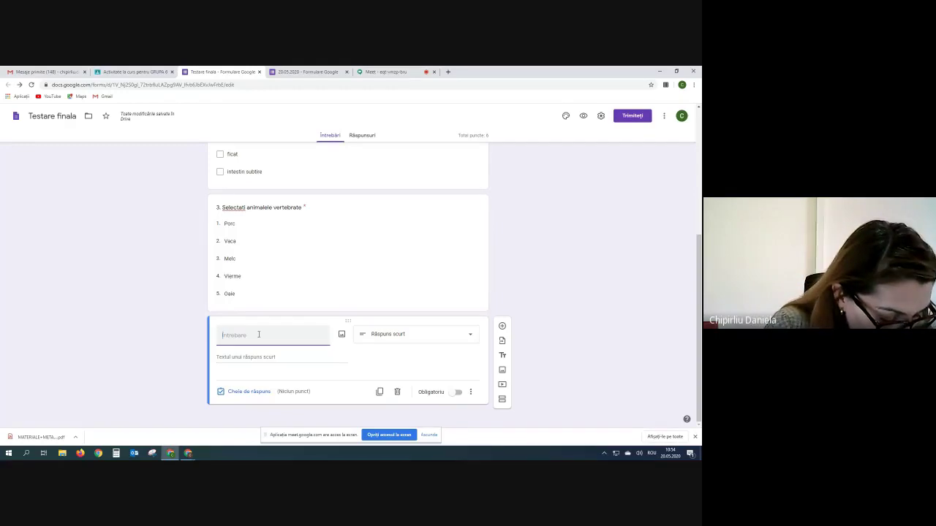
type("cate")
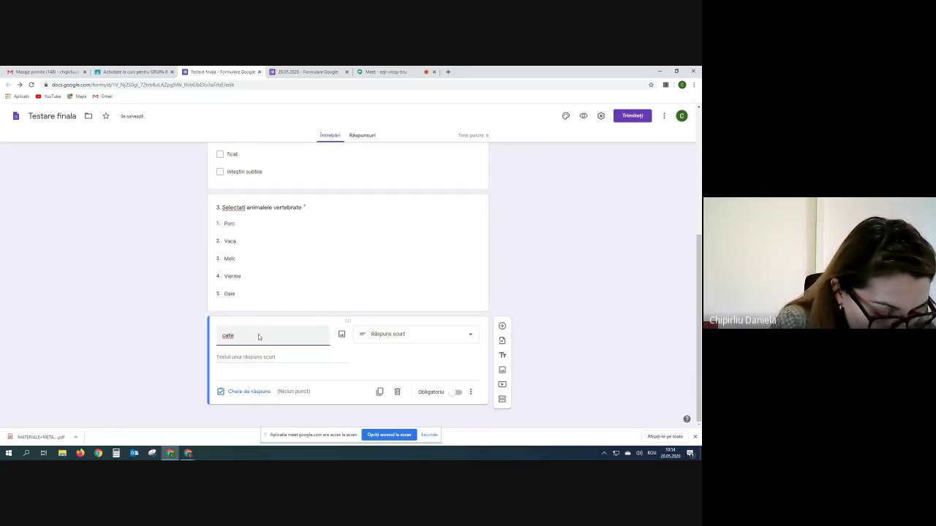
type(" picioare are ")
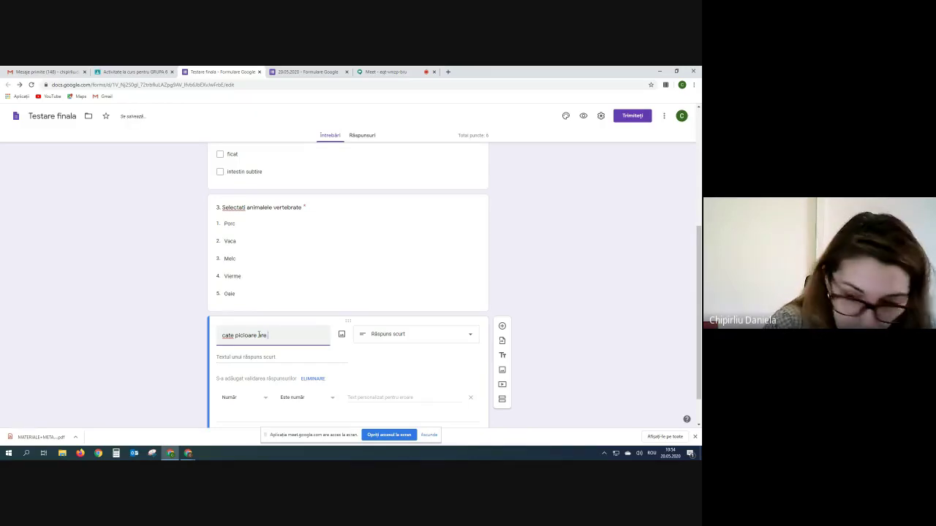
type("vaca?")
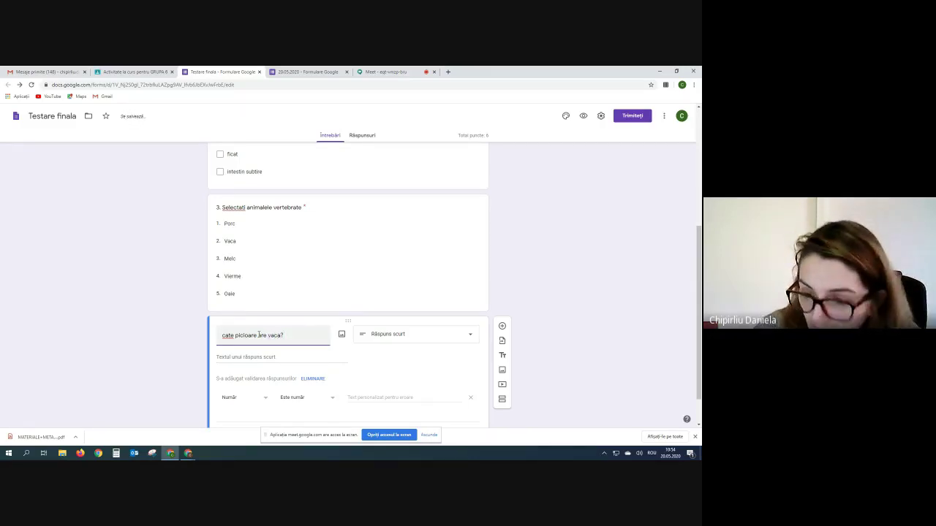
left_click(252, 357)
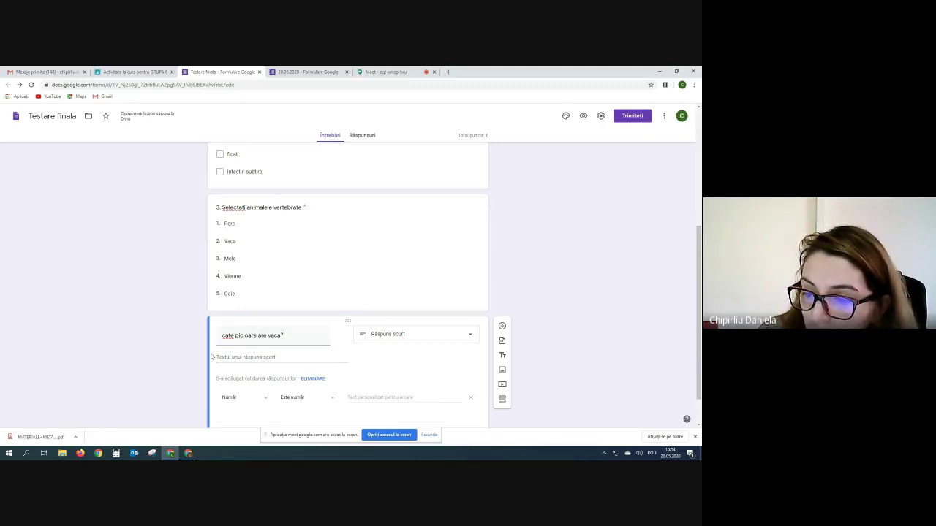
- Keep number validation ('Este număr') on the answer and make the question required
left_click(266, 401)
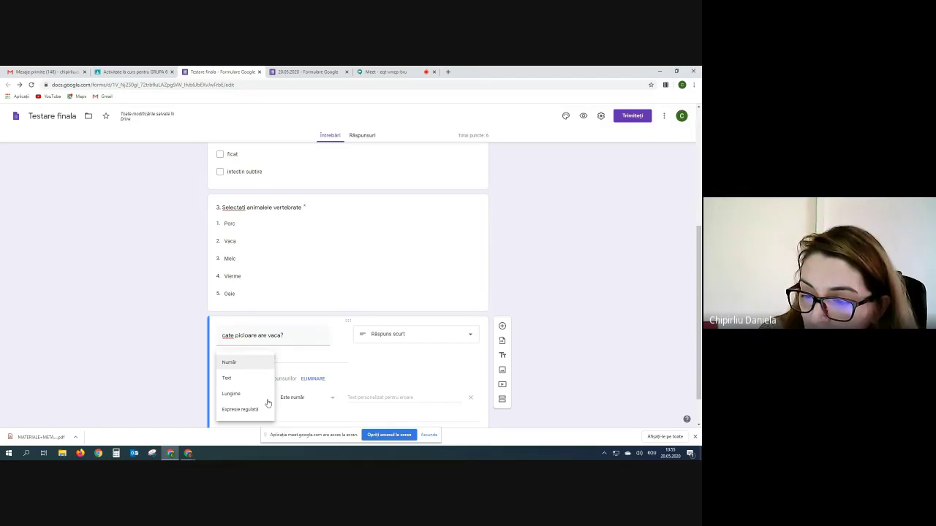
left_click(232, 363)
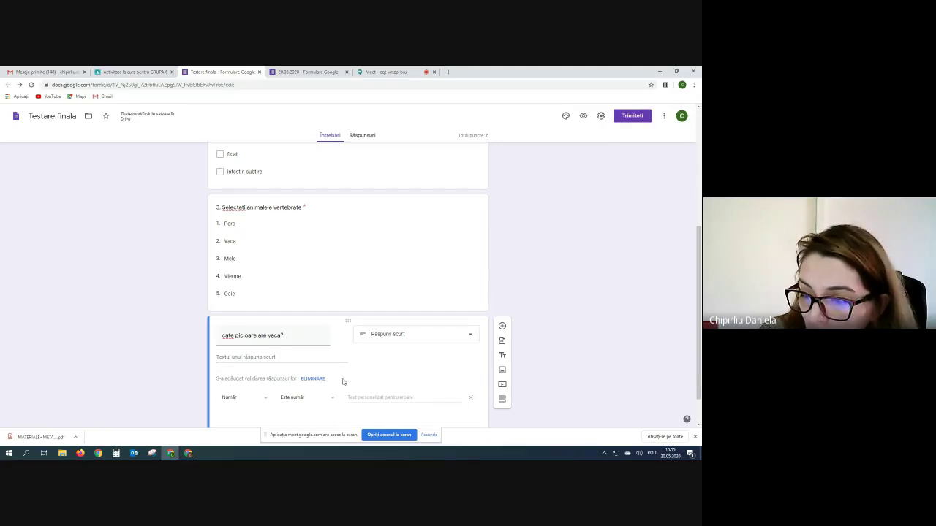
scroll(340, 380, "down", 1)
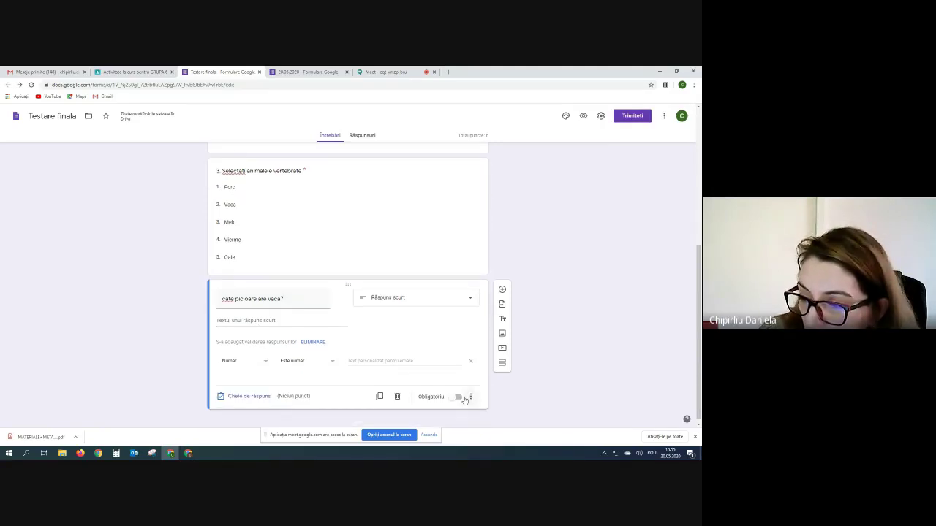
left_click(470, 398)
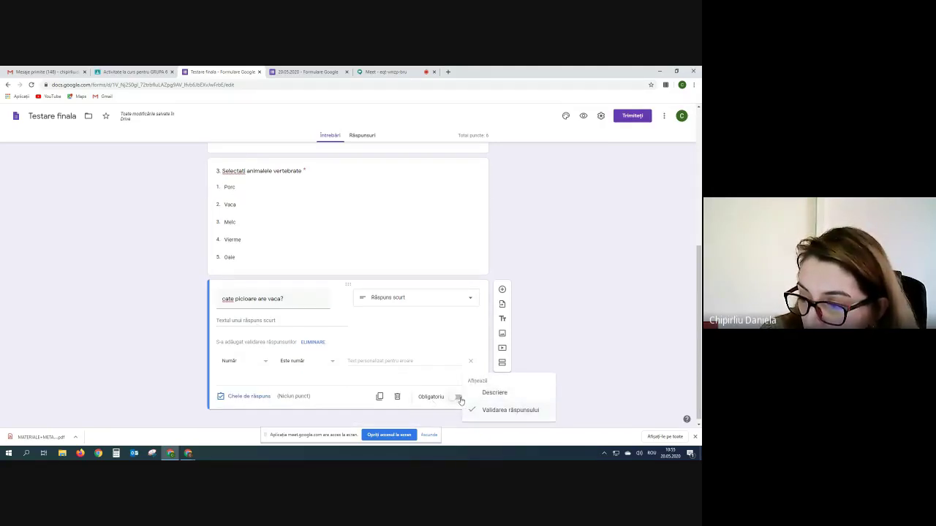
left_click(461, 401)
left_click(457, 397)
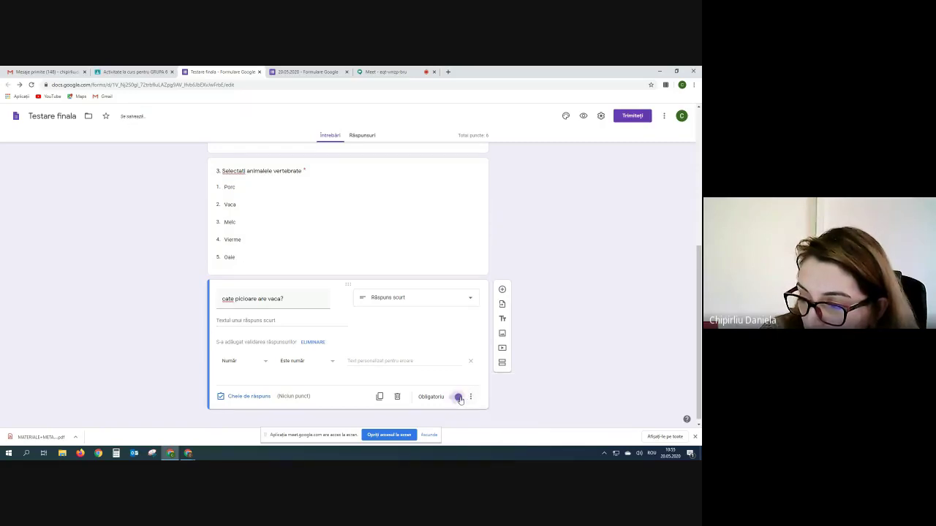
- In the answer key for 'cate picioare are vaca?', enter 4 as the correct answer
left_click(247, 397)
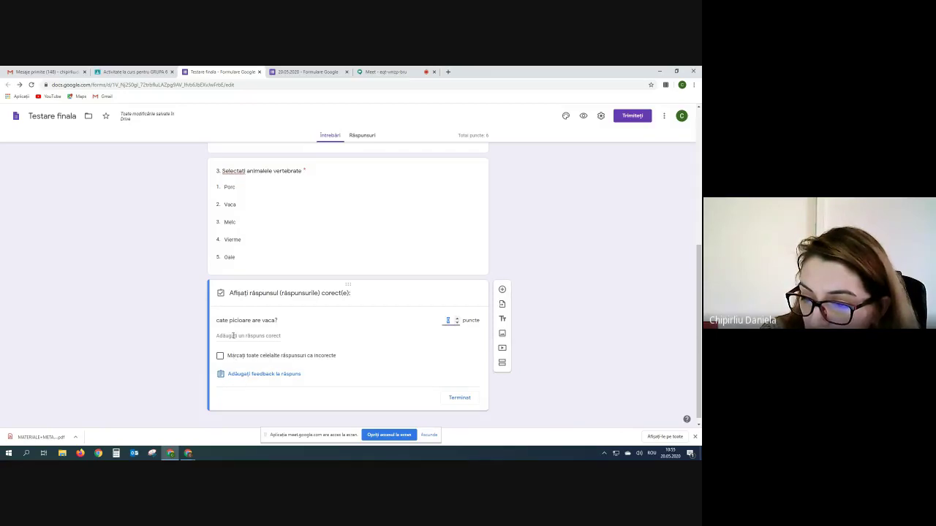
left_click(457, 319)
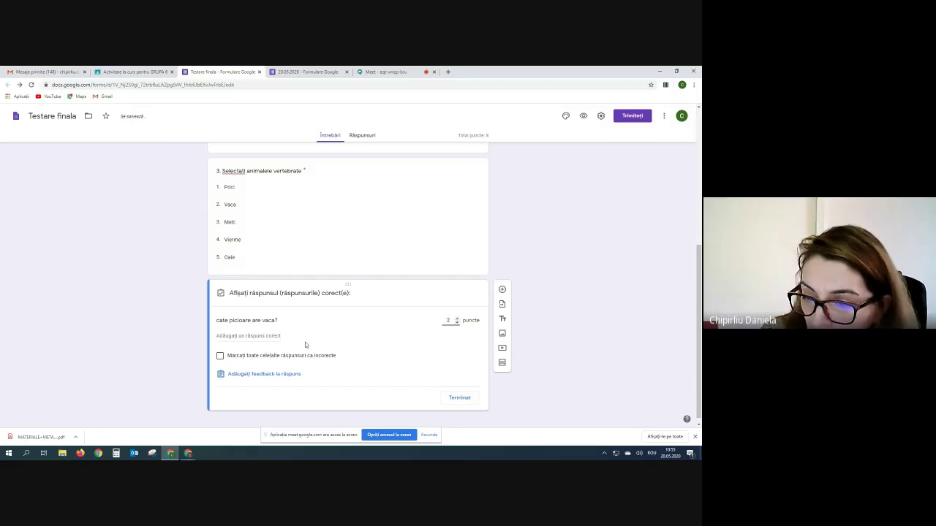
left_click(241, 337)
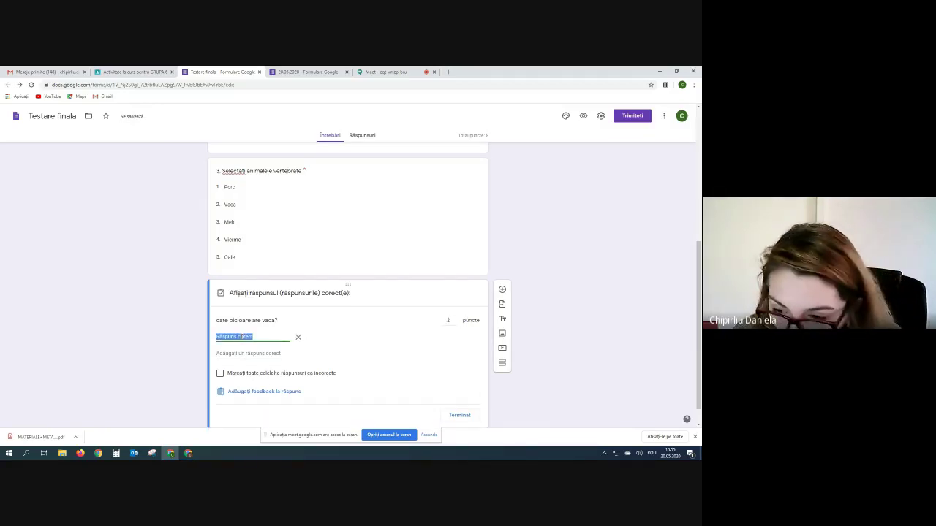
type("4")
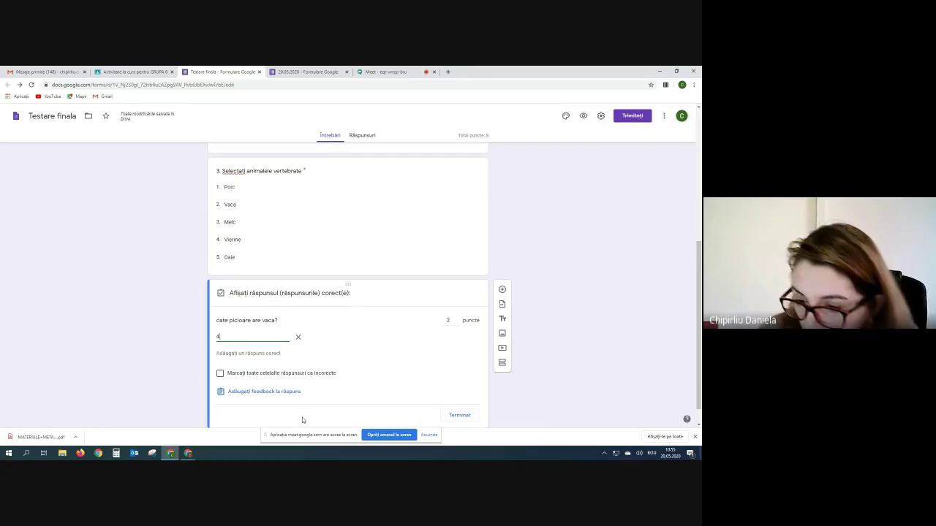
left_click(460, 415)
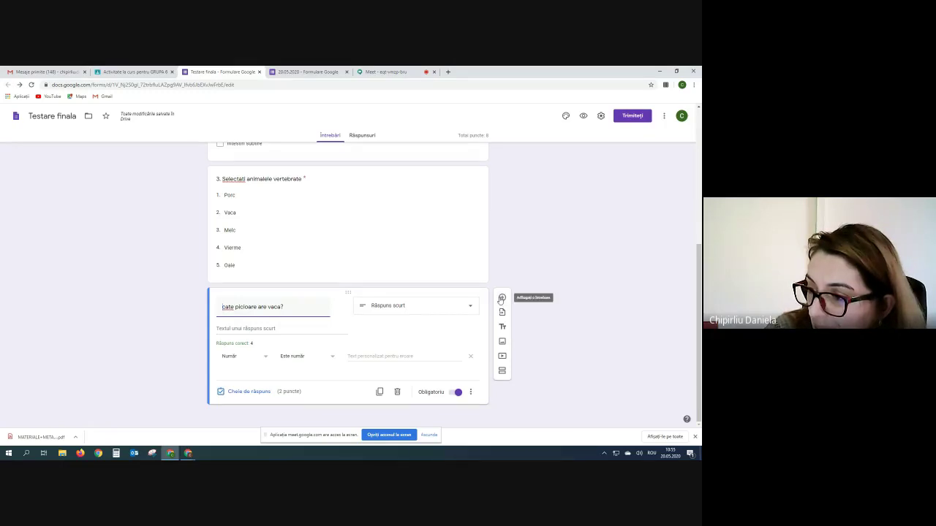
- Add a new multiple-choice question titled '5. 8+11='
left_click(501, 299)
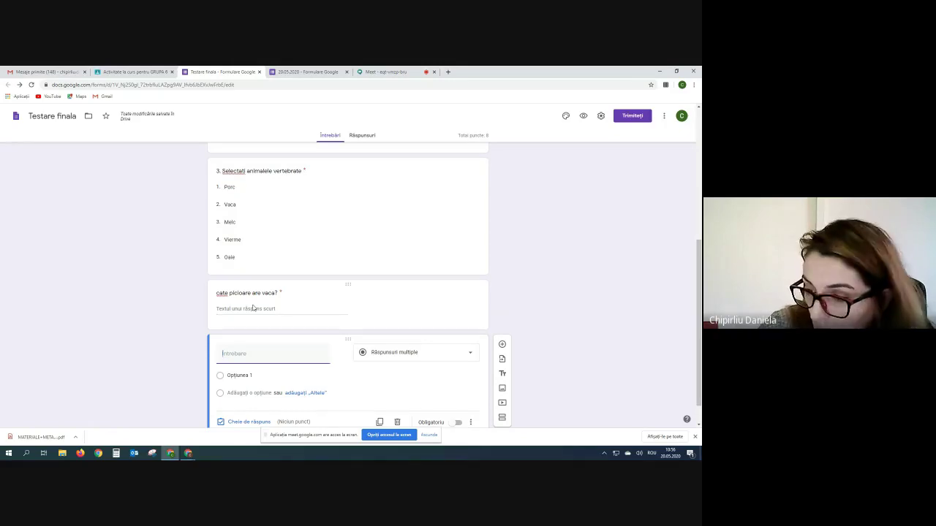
left_click(470, 353)
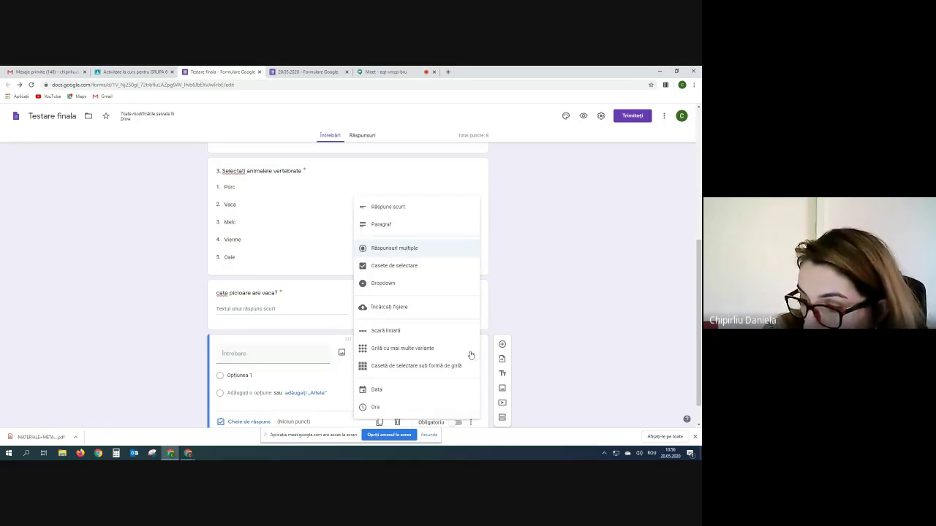
left_click(377, 249)
left_click(226, 353)
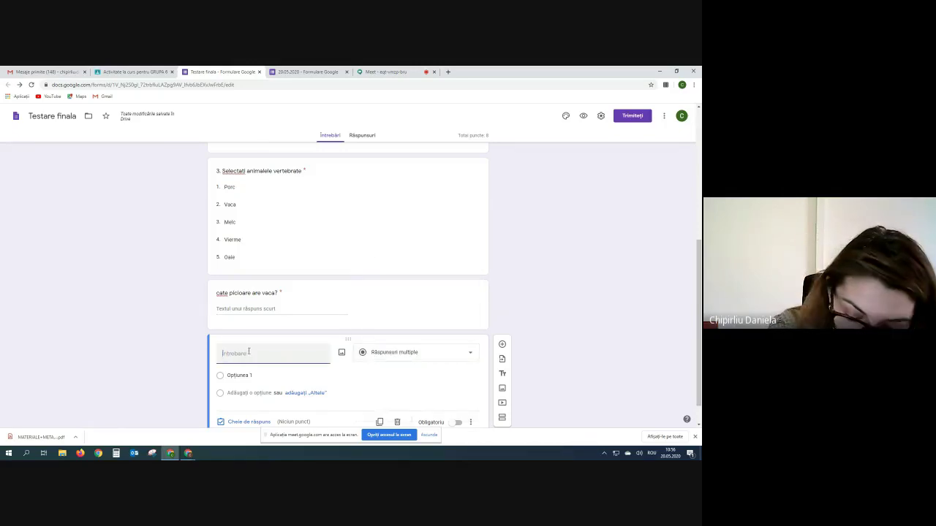
type("5.")
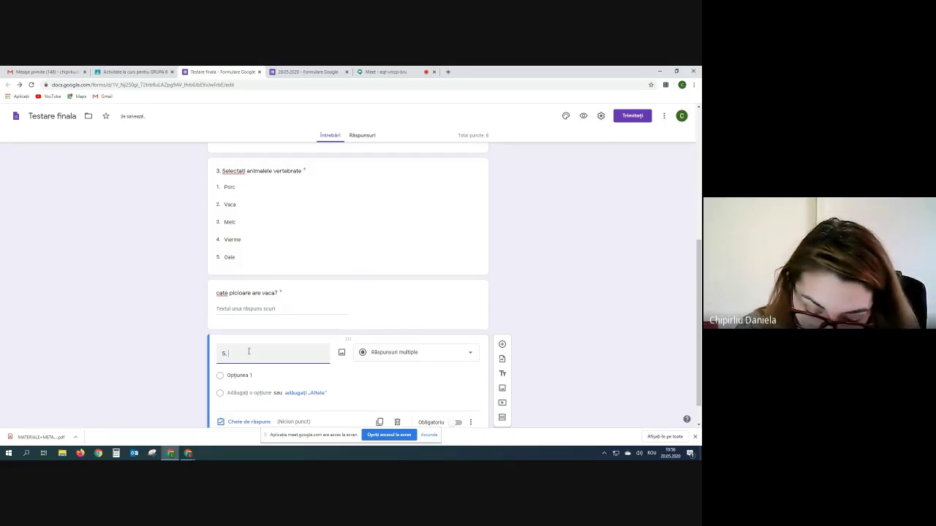
type("8+11=")
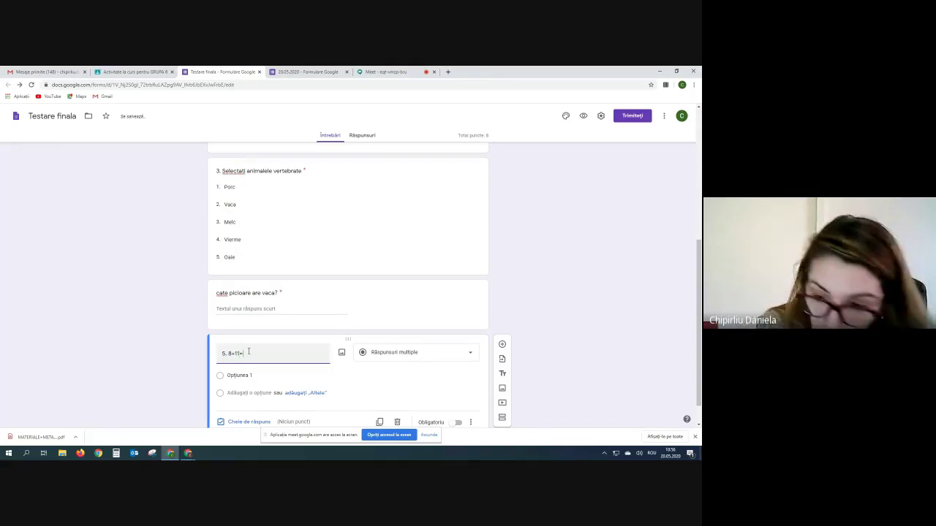
- Enter the answer options 20, 21, 19 and 18 for question 5
scroll(263, 366, "down", 1)
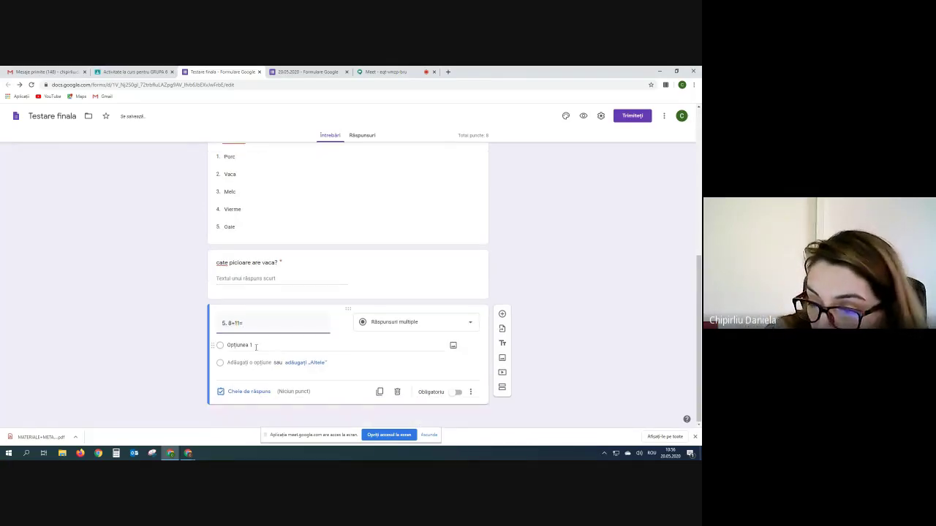
left_click(234, 349)
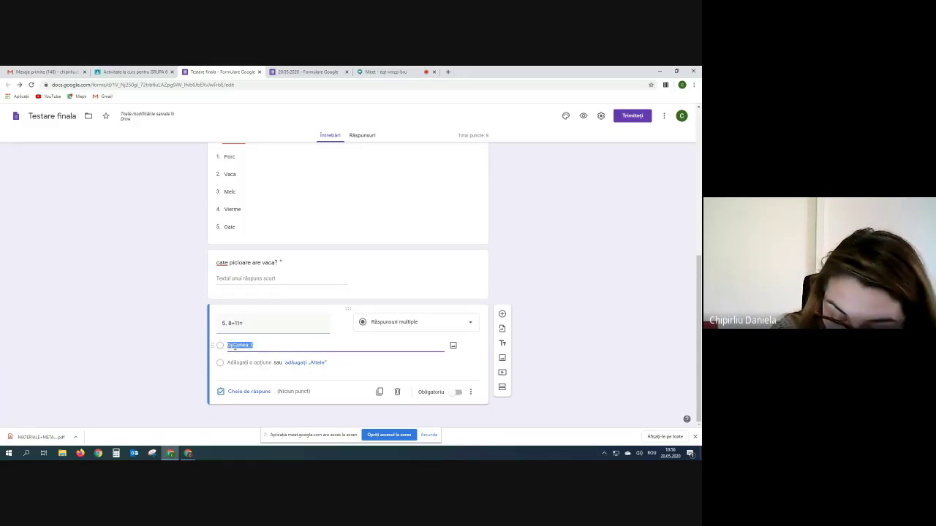
type("20")
key("Return")
type("2")
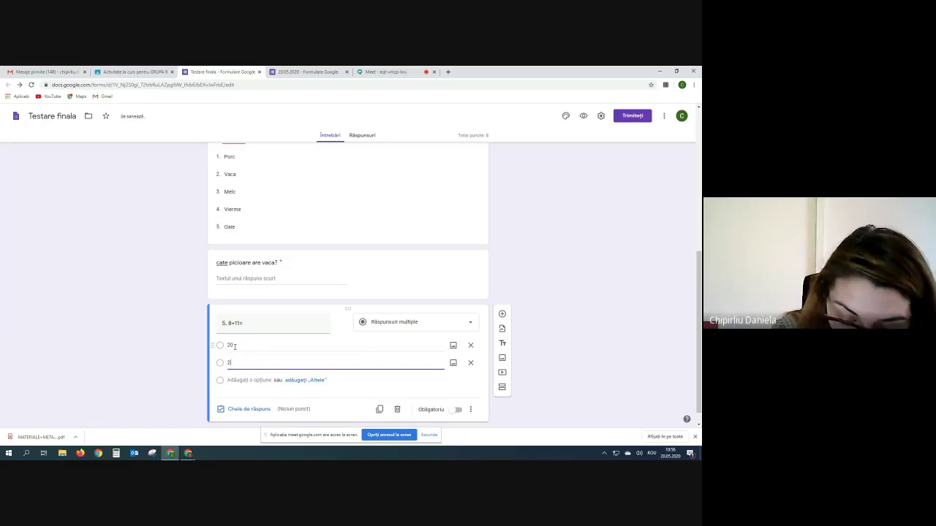
type("1")
key("Return")
type("19")
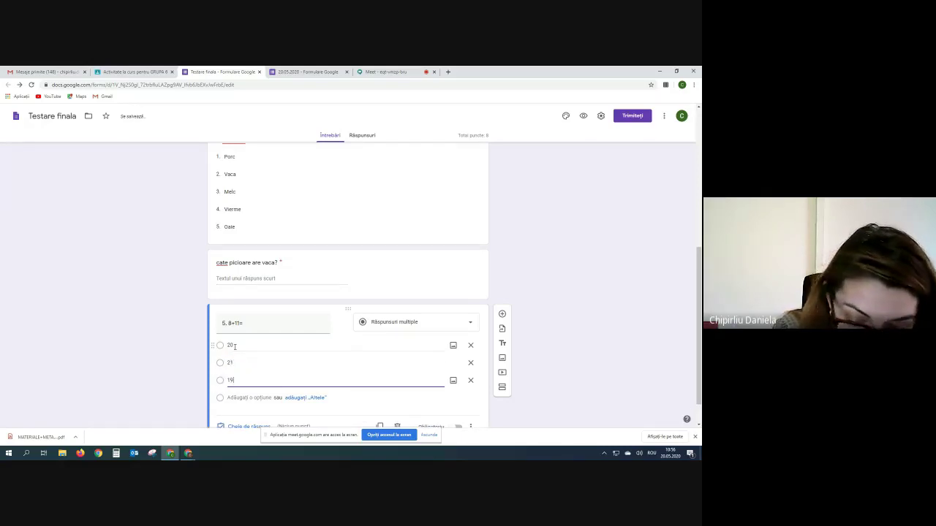
key("Return")
type("18")
scroll(237, 366, "down", 1)
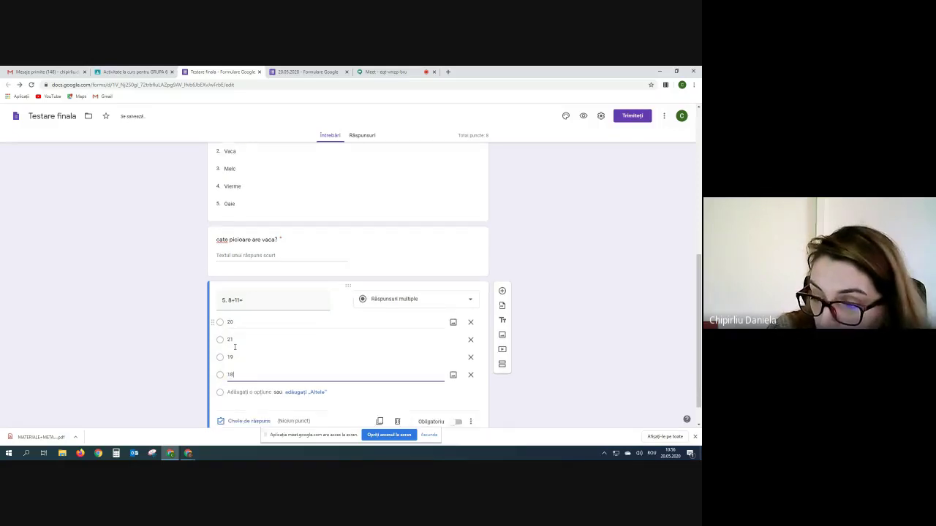
- Mark 19 as question 5's correct answer, worth 2 points
left_click(241, 392)
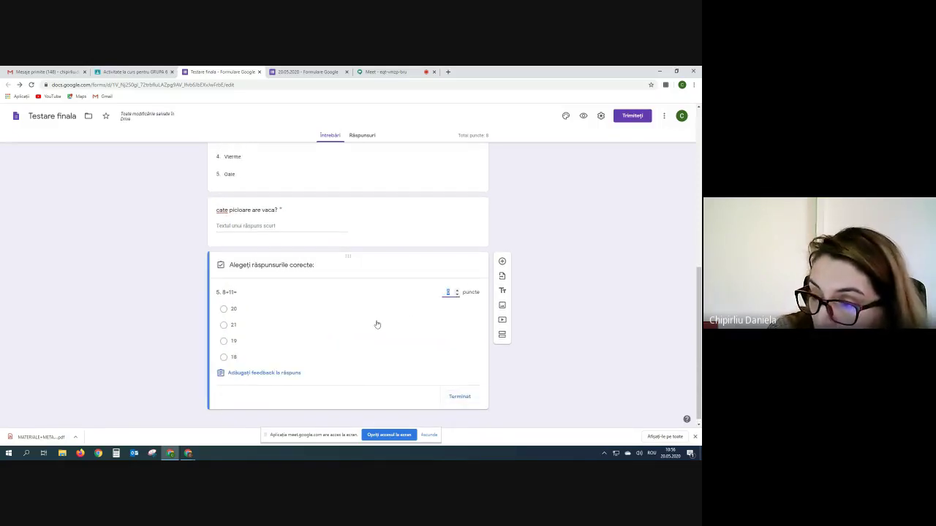
left_click(458, 291)
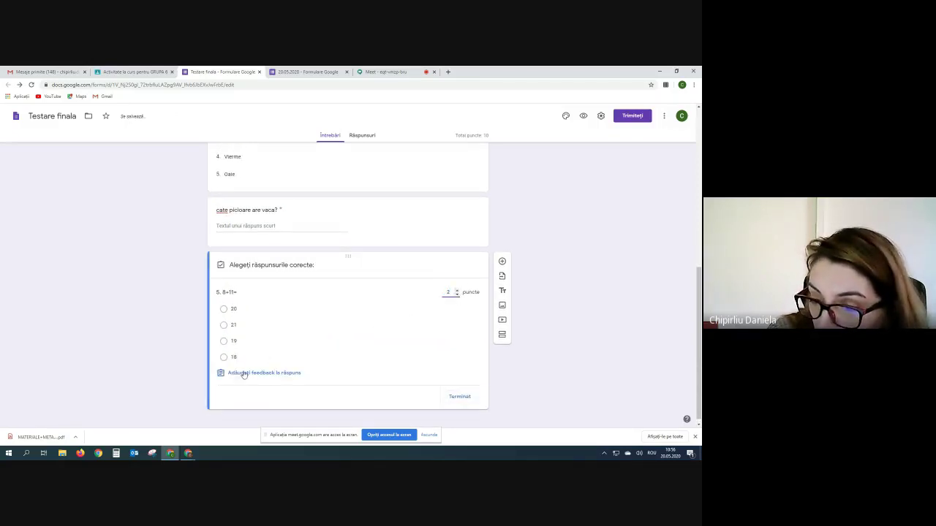
left_click(224, 342)
left_click(460, 397)
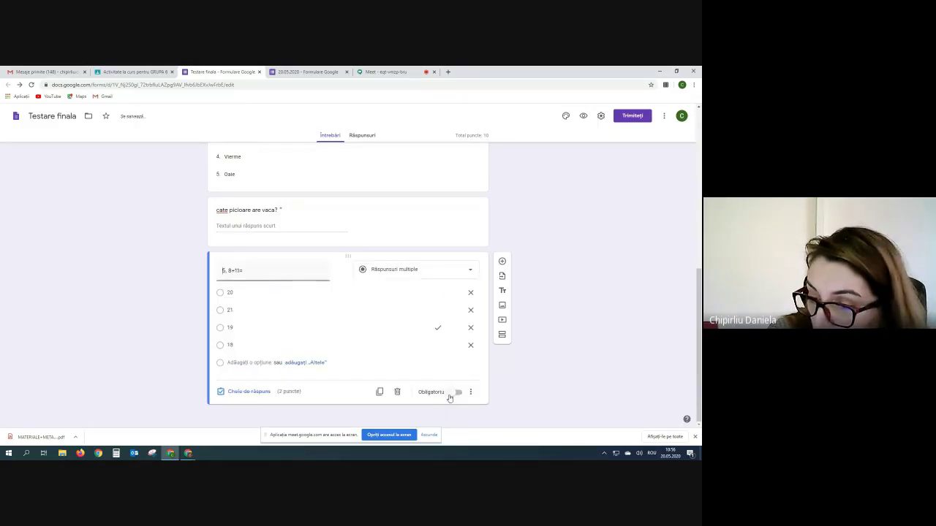
- Make question 5 required and scroll through the quiz to review it
left_click(464, 394)
left_click(463, 396)
left_click(456, 393)
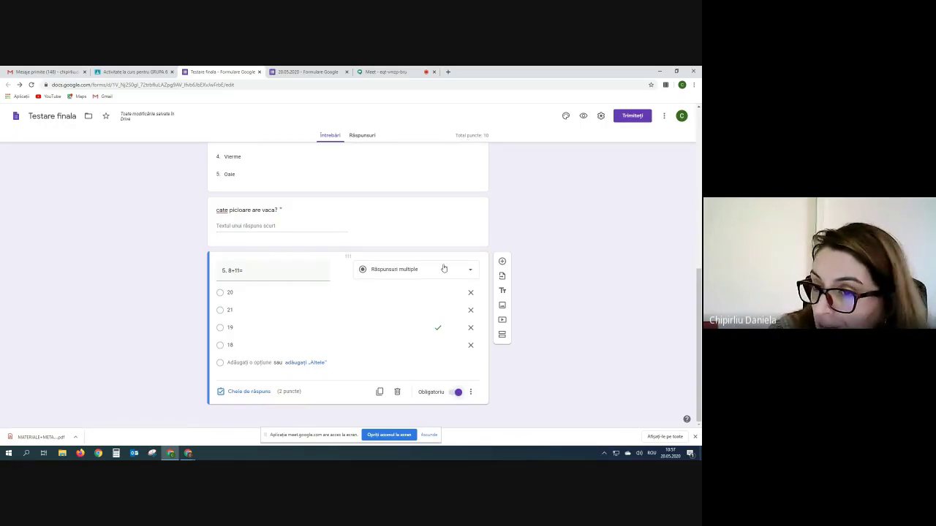
scroll(439, 292, "up", 8)
scroll(438, 292, "up", 3)
scroll(438, 292, "down", 8)
scroll(438, 292, "up", 4)
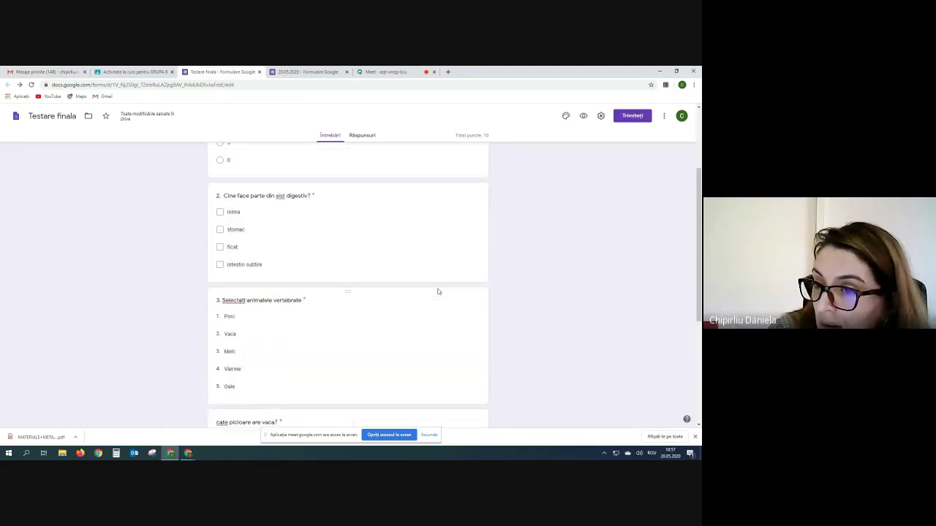
scroll(438, 292, "down", 5)
scroll(438, 292, "up", 4)
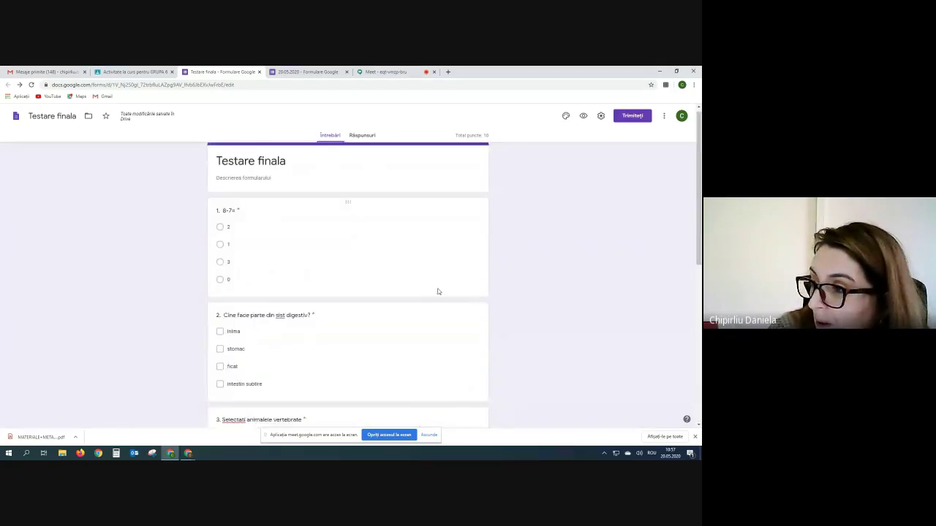
scroll(438, 292, "down", 6)
scroll(438, 288, "up", 5)
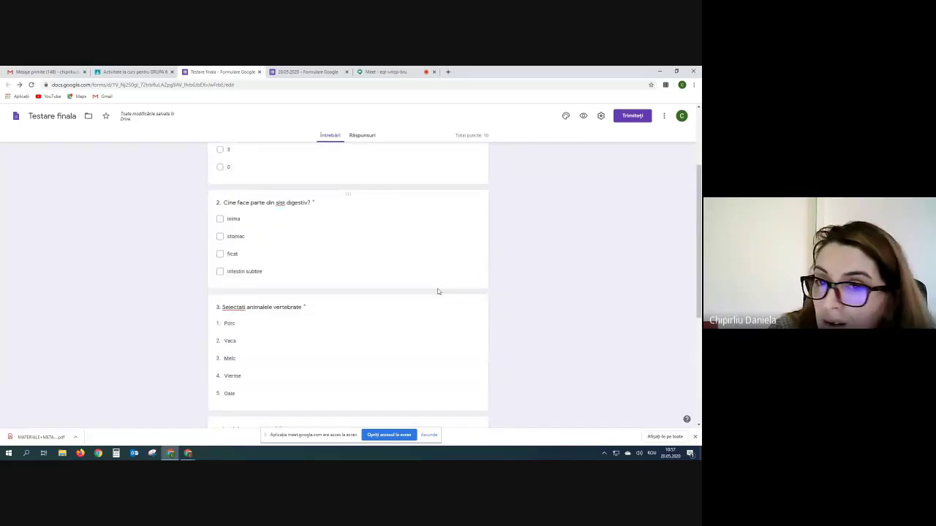
- In the Classroom draft, change the Testare finala assignment's points from 100 to 10
left_click(128, 72)
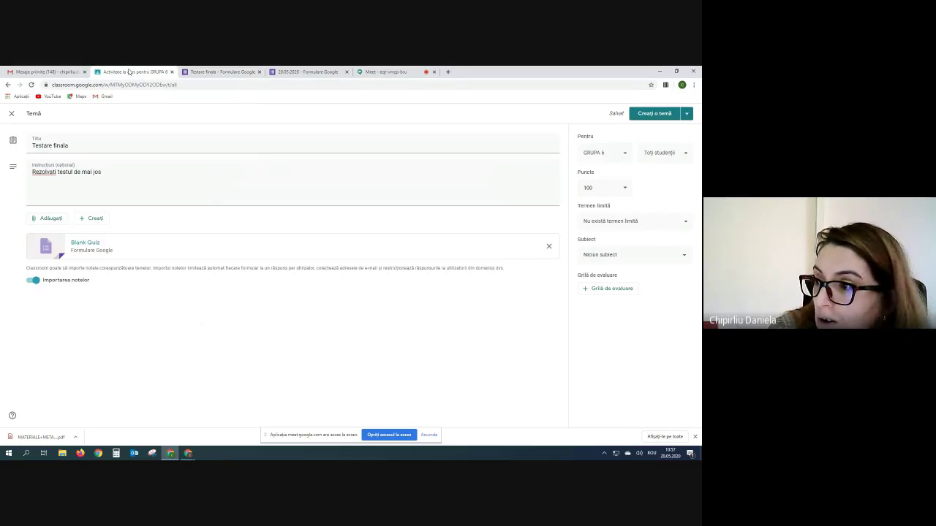
left_click(626, 190)
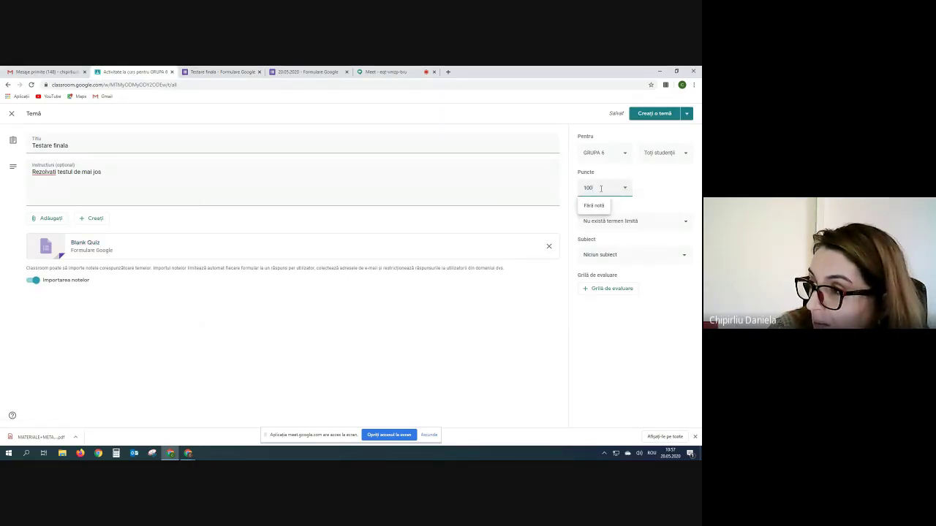
key("BackSpace")
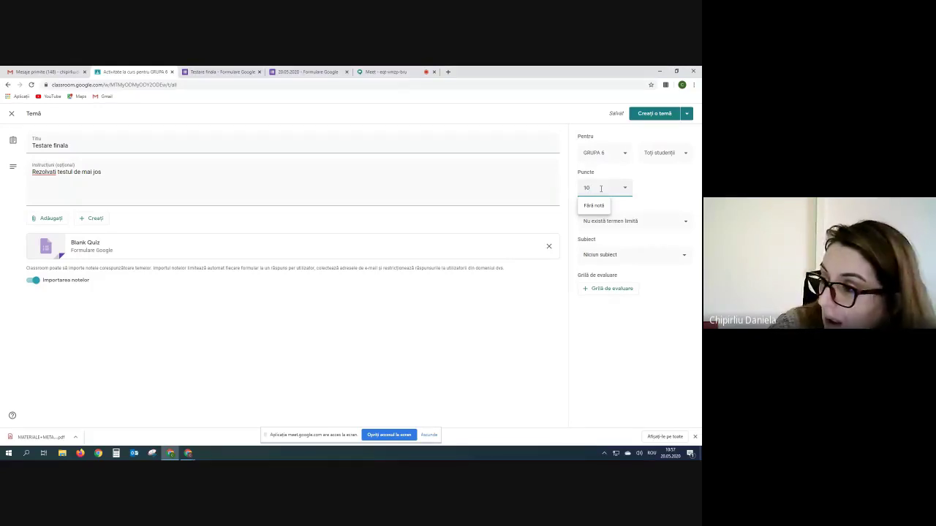
left_click(678, 166)
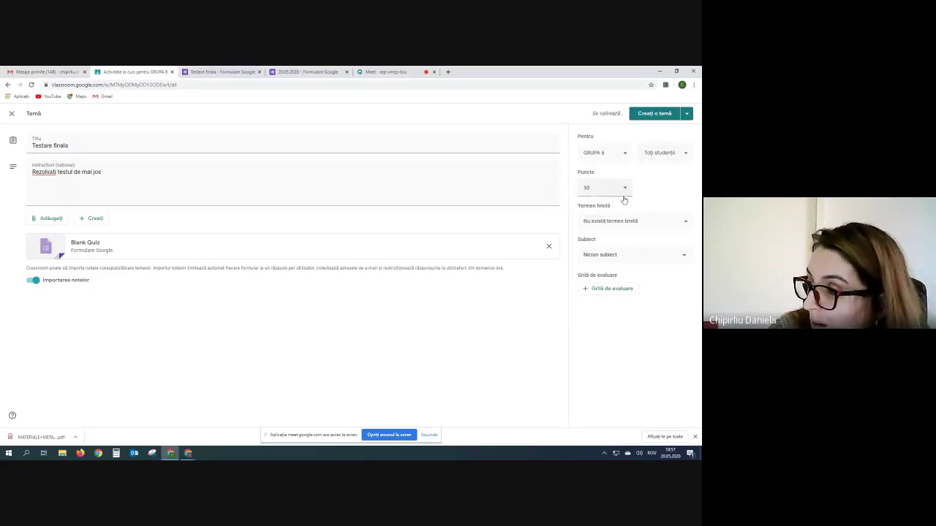
- Set the assignment's due date to Saturday 23 May at 23:59
left_click(684, 223)
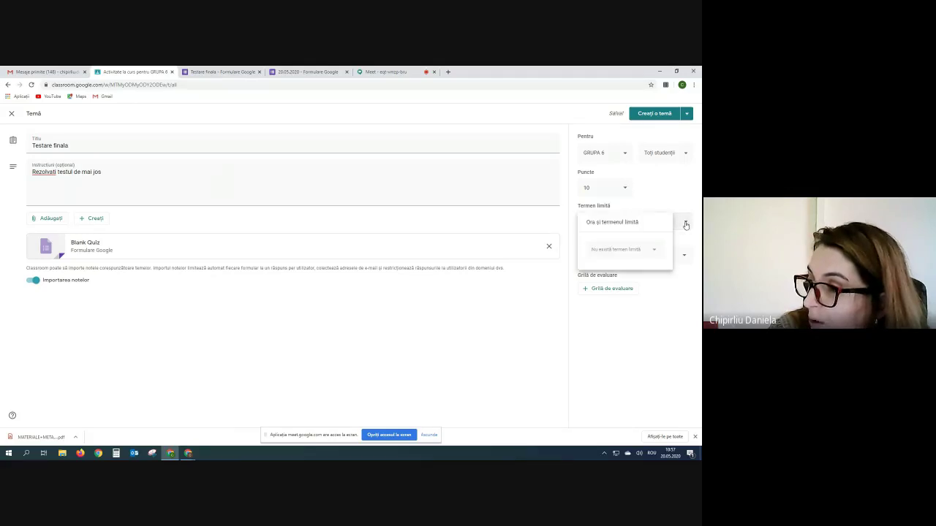
left_click(619, 249)
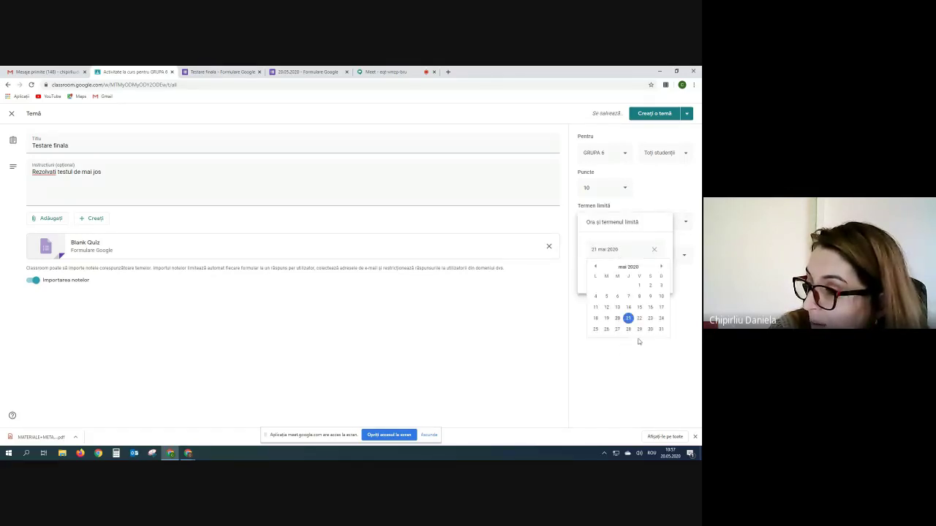
left_click(651, 318)
left_click(620, 278)
left_click(647, 323)
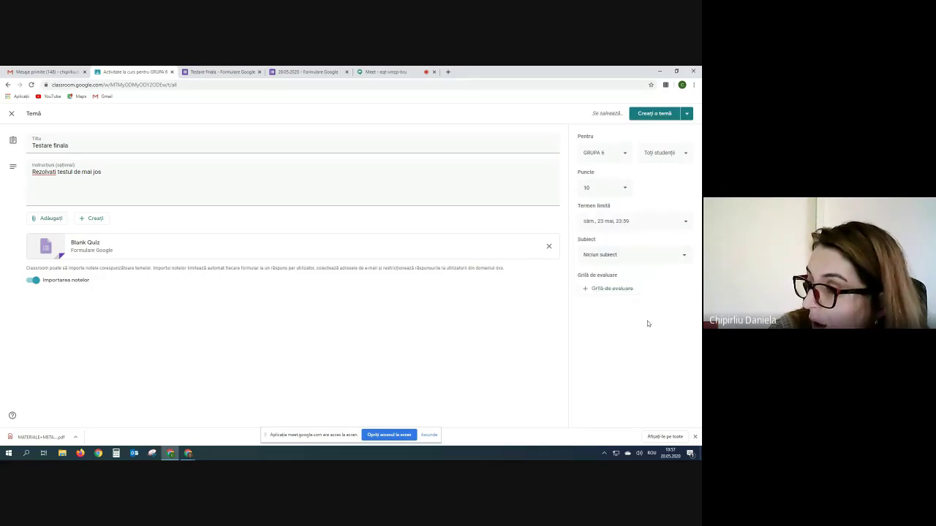
- Post the Testare finala quiz assignment (10 points, due 23 May, 23:59) to GRUPA 6
left_click(688, 115)
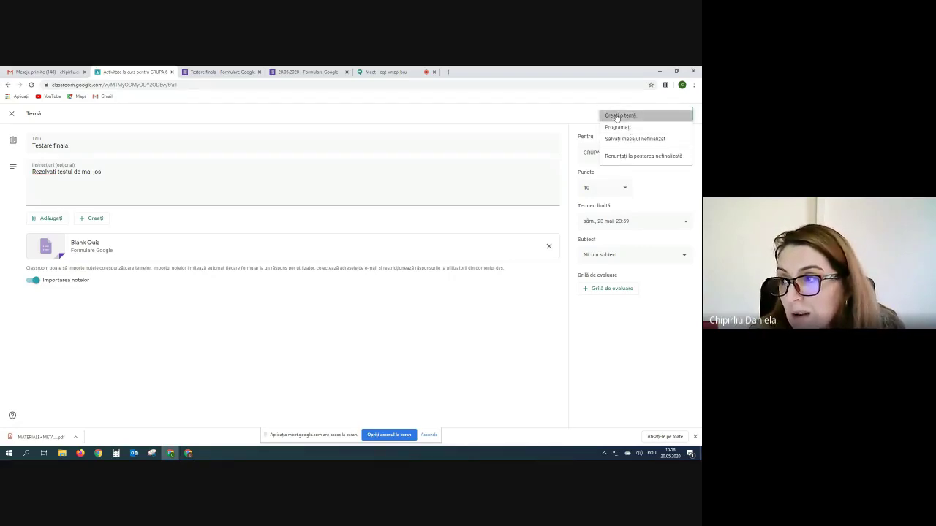
left_click(616, 116)
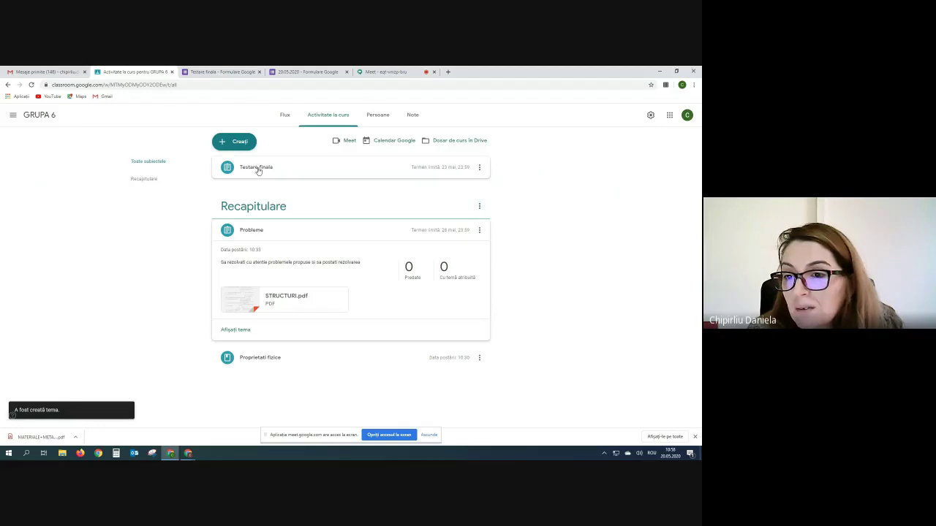
- Open the attached Testare finala quiz from its Classwork post and scroll through it as students see it
left_click(259, 170)
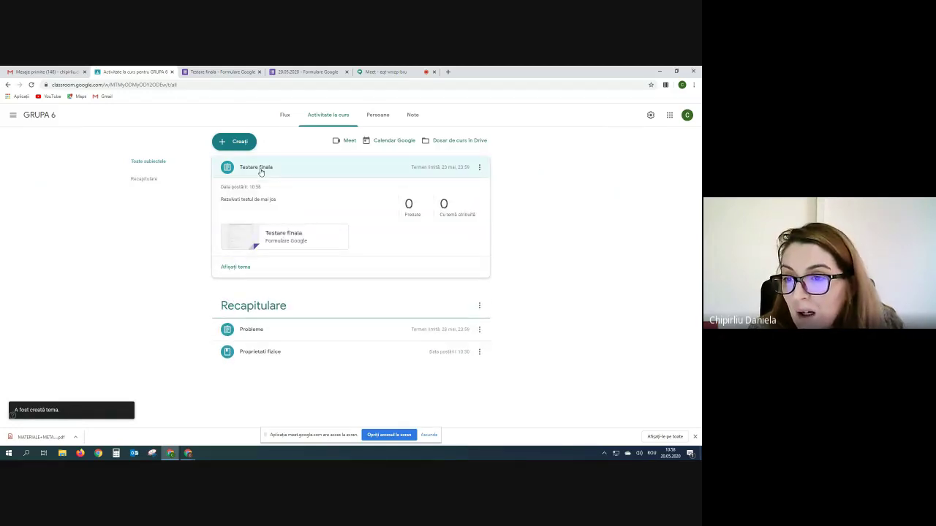
left_click(280, 238)
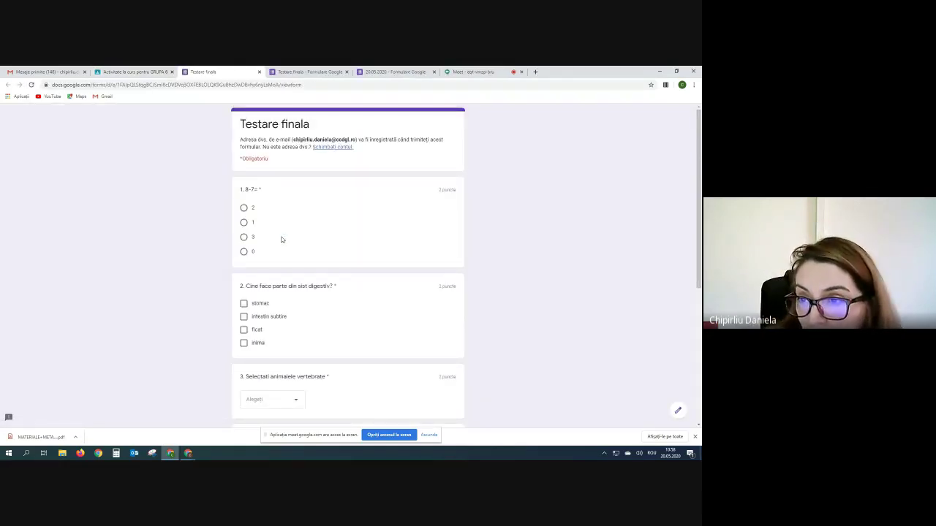
scroll(297, 233, "down", 3)
scroll(298, 233, "up", 1)
scroll(298, 233, "up", 2)
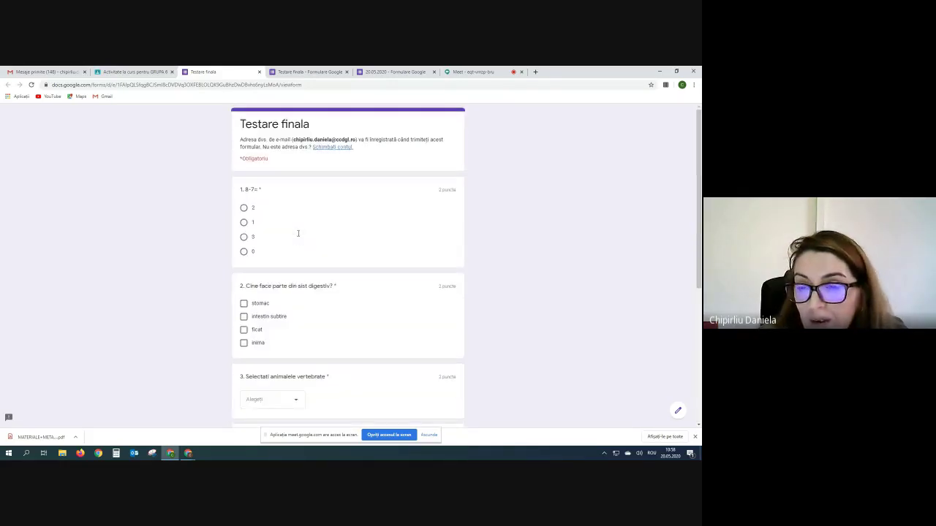
left_click(187, 454)
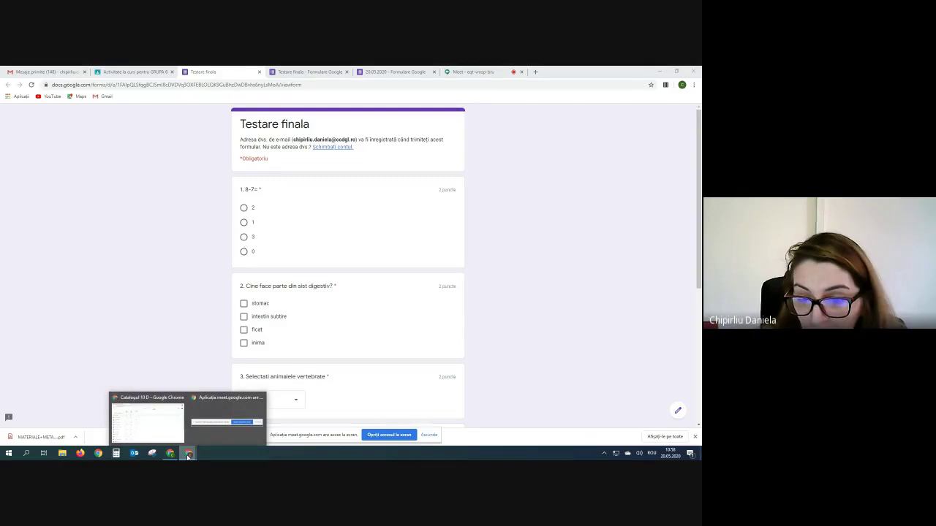
- Switch to the 10 D class's classwork and open its Test - Gruparea rezistoarelor quiz
left_click(147, 421)
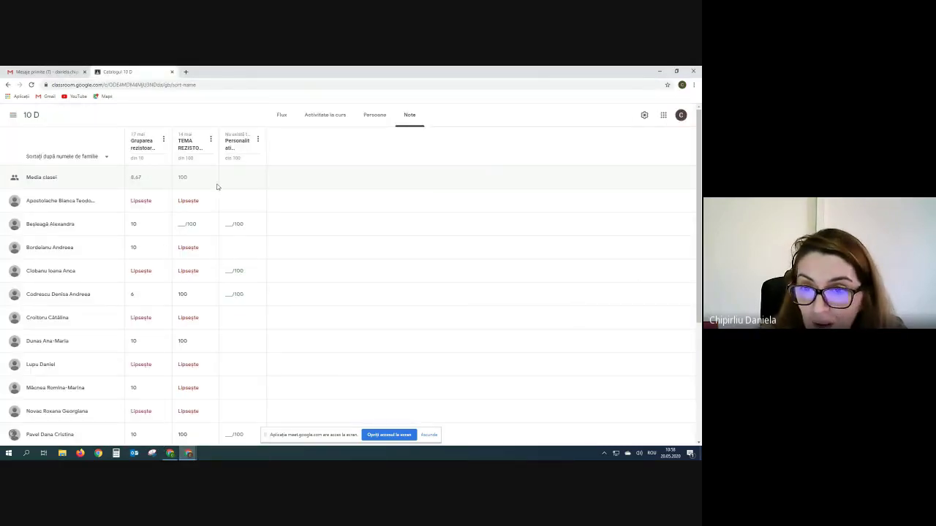
left_click(329, 118)
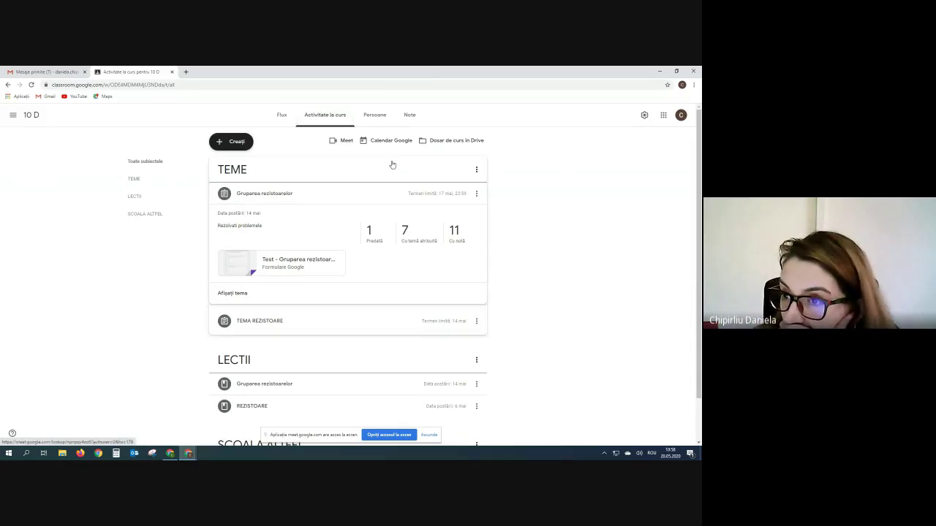
scroll(307, 233, "down", 1)
scroll(308, 232, "down", 1)
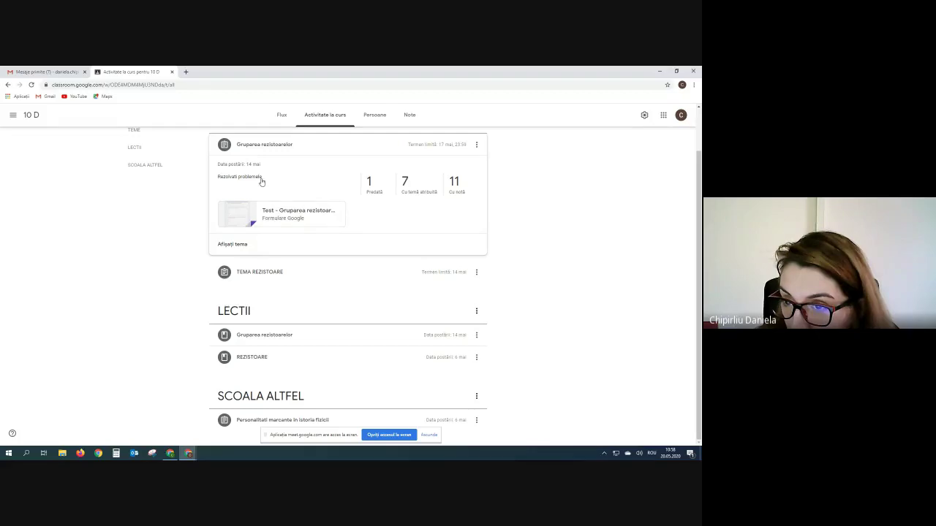
left_click(278, 215)
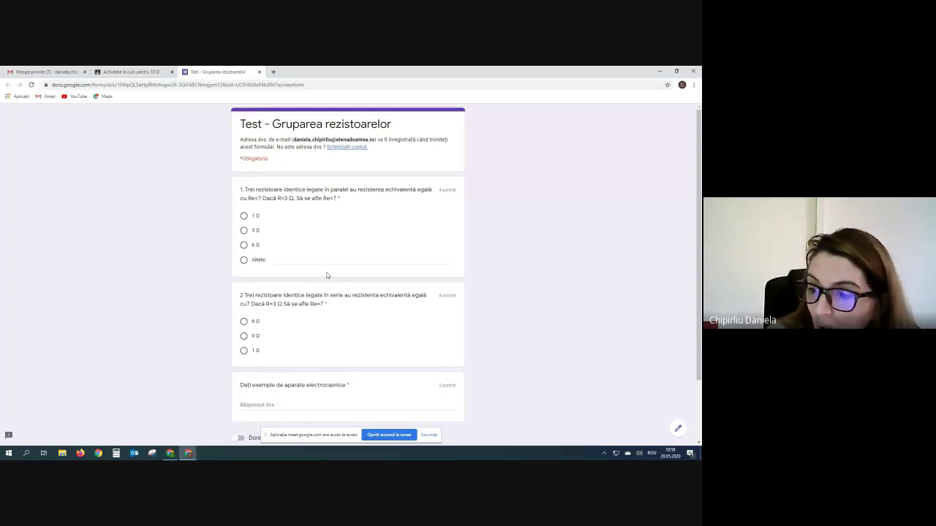
- Look through the Test - Gruparea rezistoarelor quiz, then close its tab to return to 10 D classwork
scroll(327, 275, "down", 3)
scroll(327, 275, "up", 3)
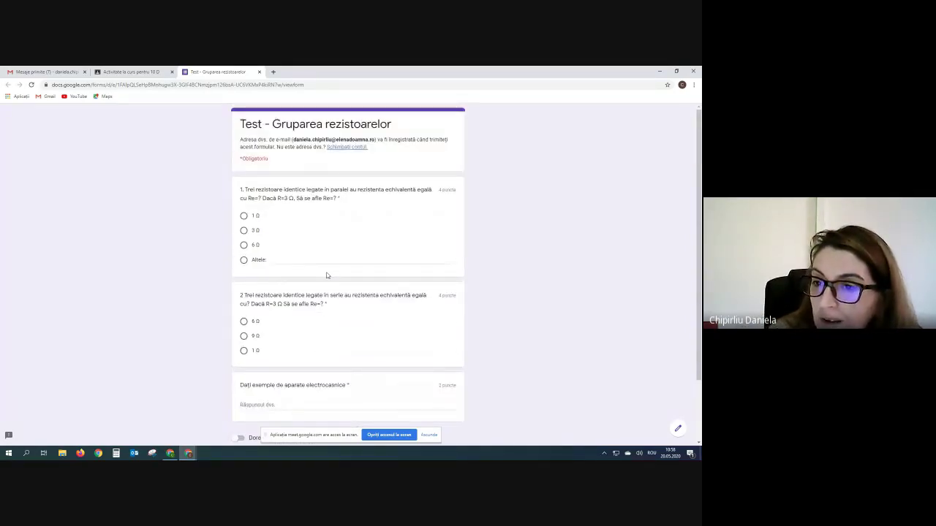
scroll(327, 275, "down", 2)
scroll(327, 275, "up", 2)
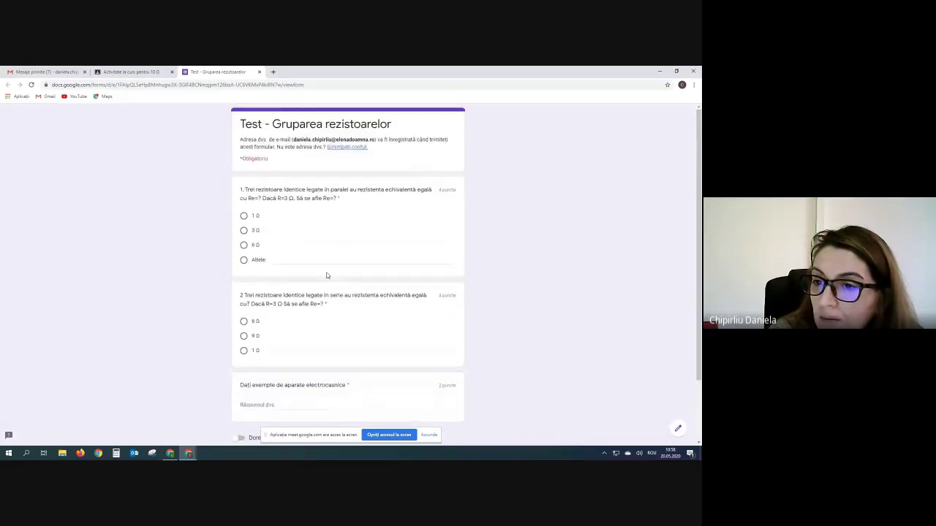
scroll(321, 264, "down", 2)
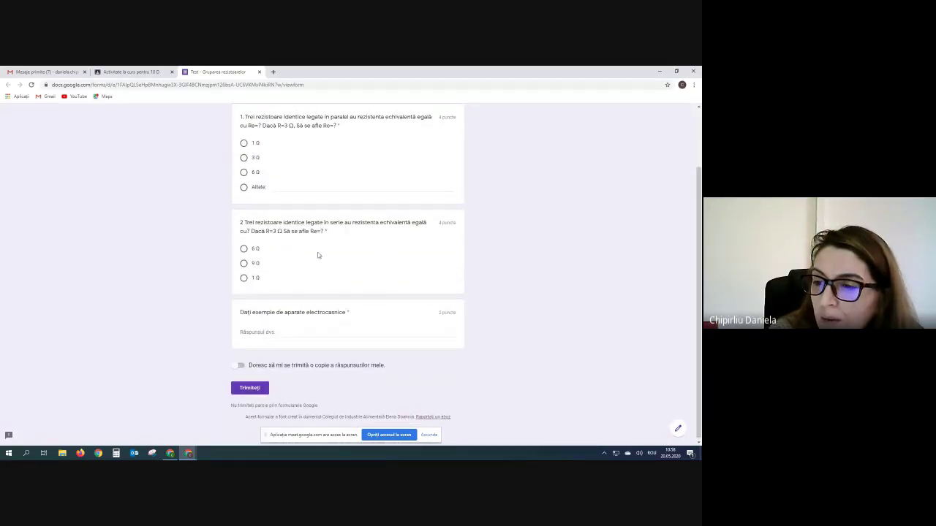
scroll(318, 256, "up", 2)
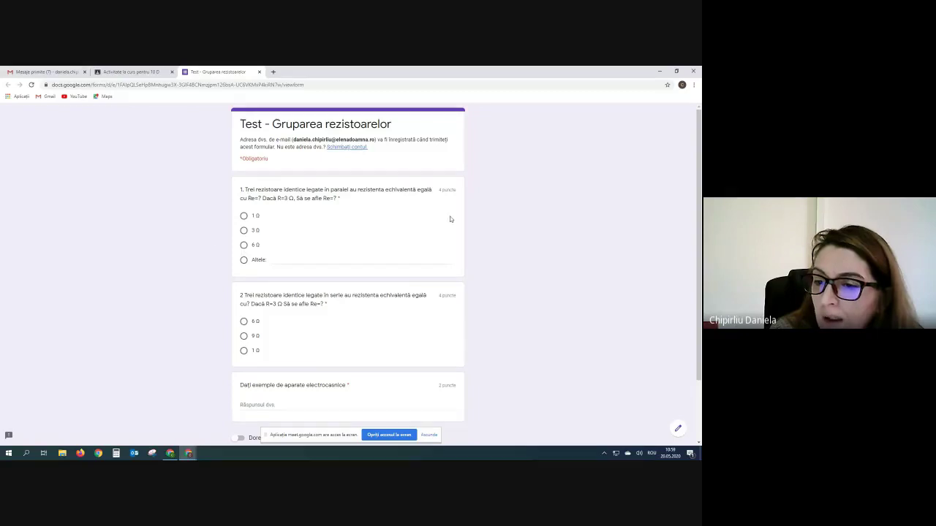
scroll(422, 325, "down", 1)
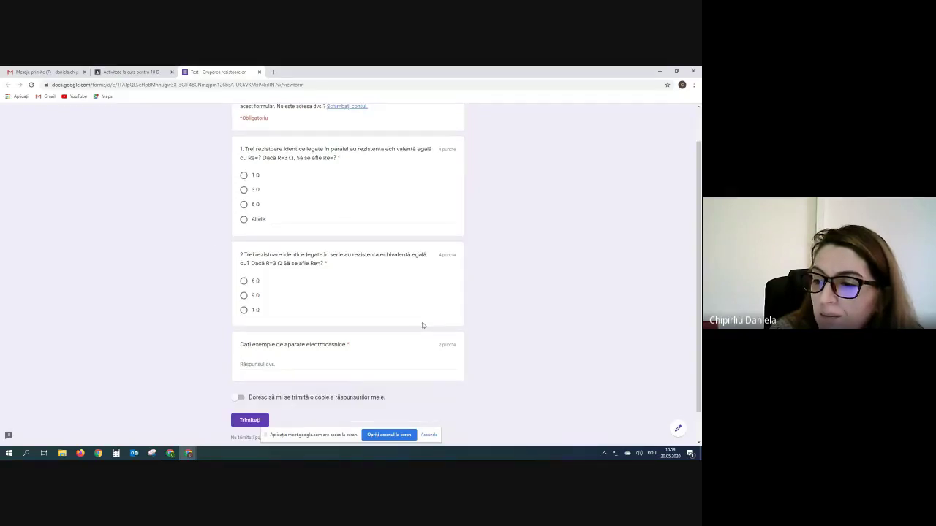
scroll(422, 326, "up", 1)
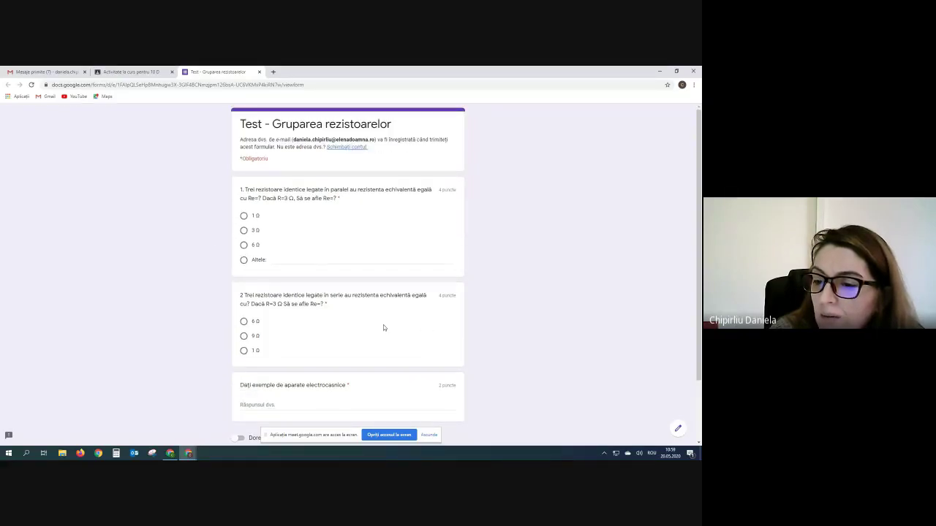
scroll(383, 326, "down", 2)
scroll(424, 318, "up", 2)
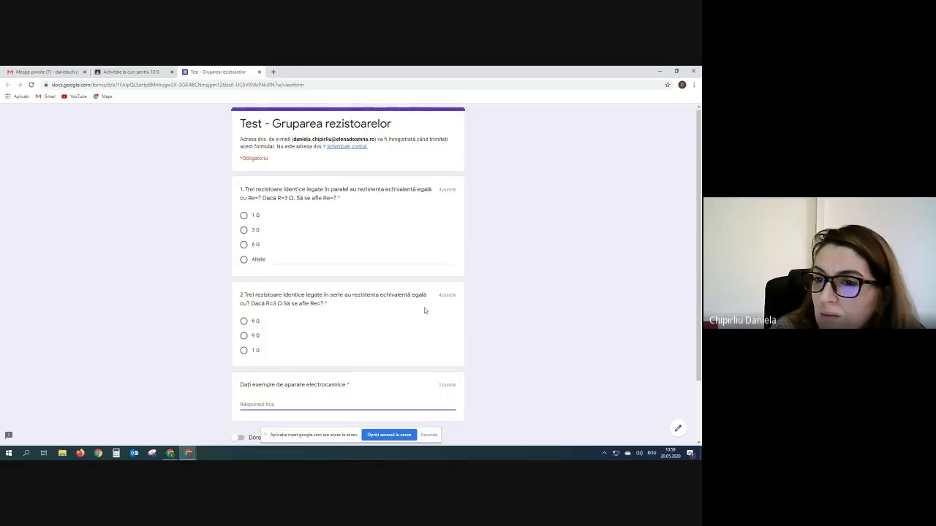
scroll(424, 310, "down", 1)
left_click(260, 71)
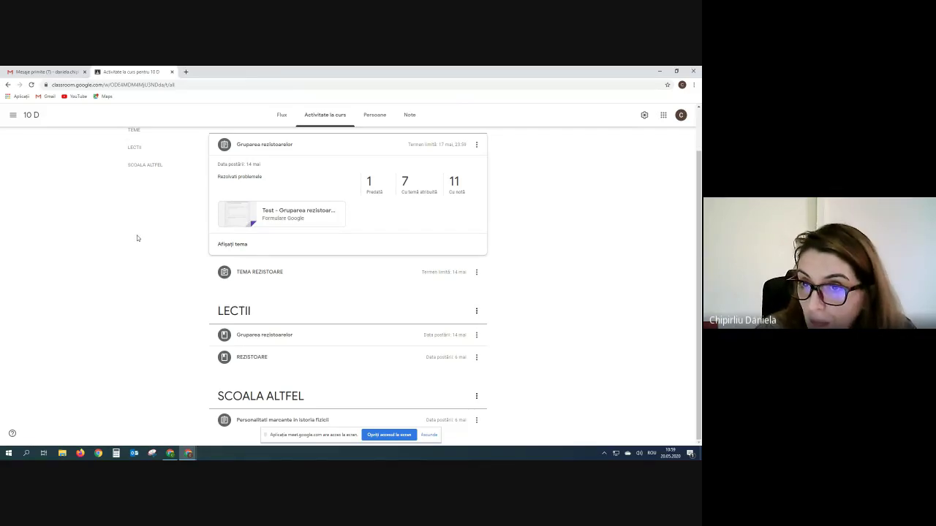
- Go through the 10 D gradebook to the Gruparea rezistoarelor assignment's student work page
scroll(432, 240, "up", 2)
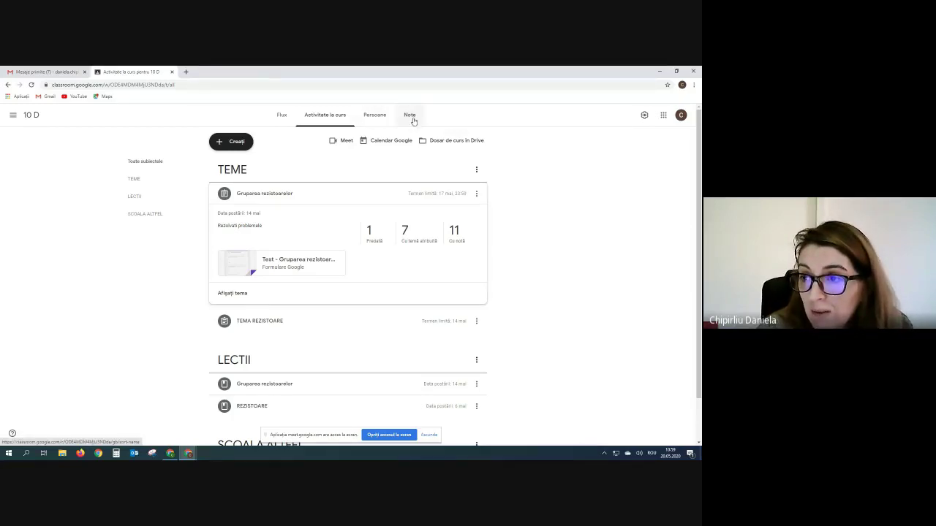
left_click(382, 119)
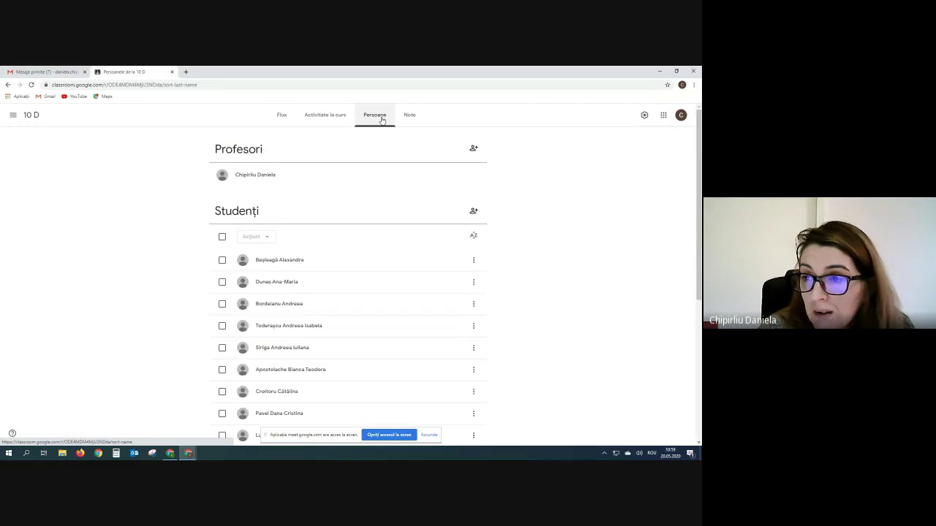
left_click(407, 118)
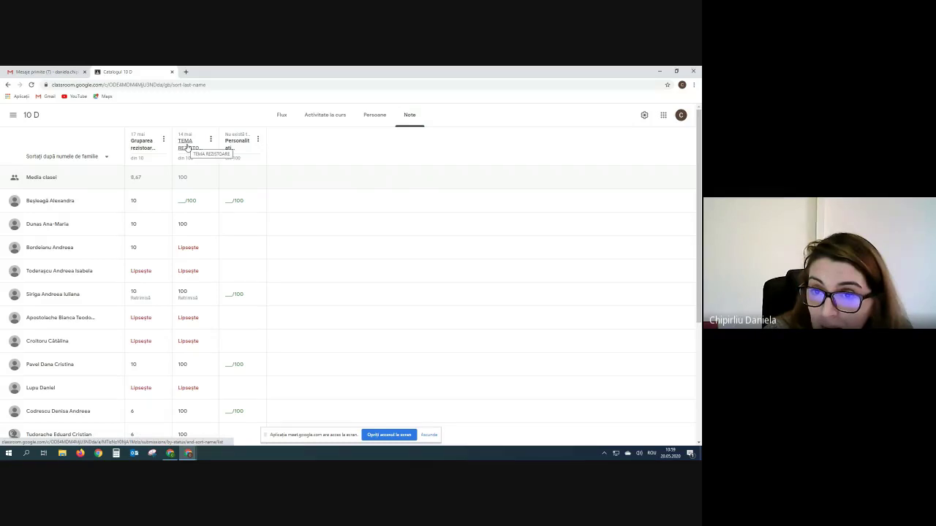
left_click(147, 147)
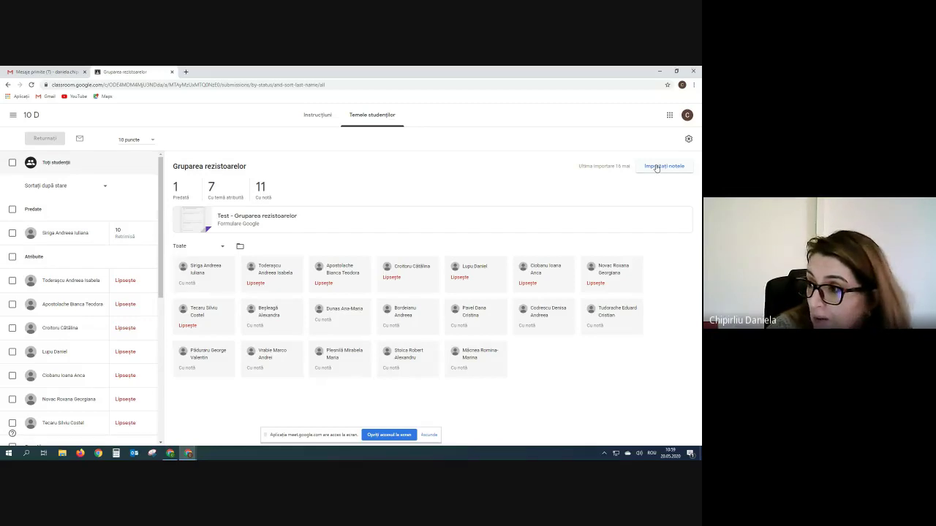
- Import the Gruparea rezistoarelor quiz grades and check the students' draft scores of 8 and 4
left_click(657, 166)
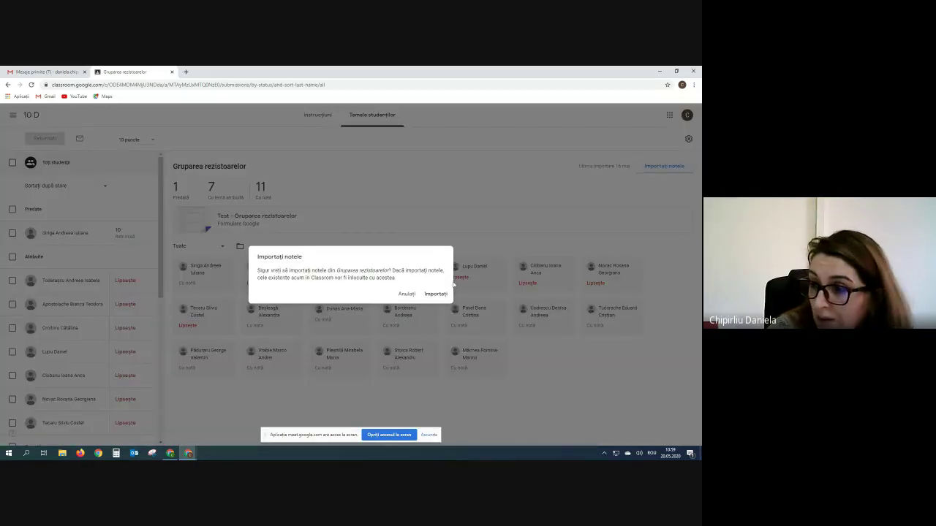
left_click(434, 296)
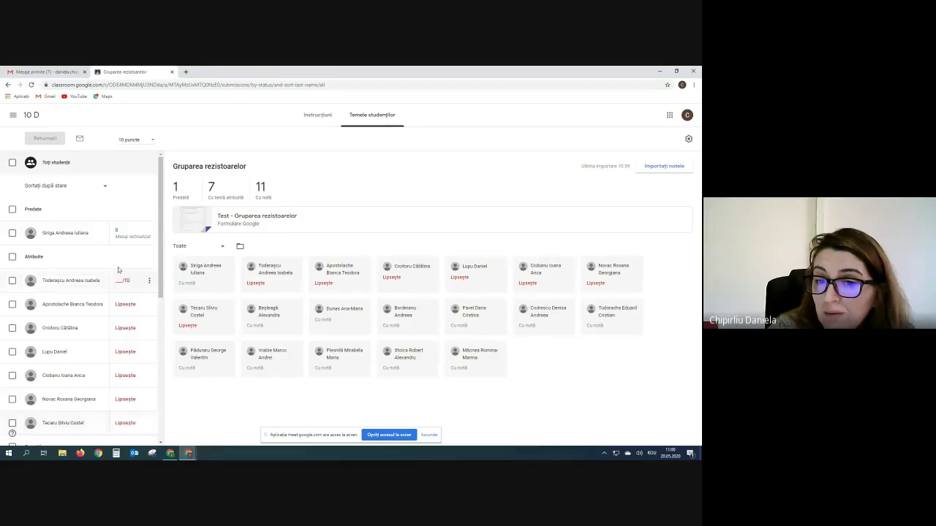
scroll(143, 372, "down", 5)
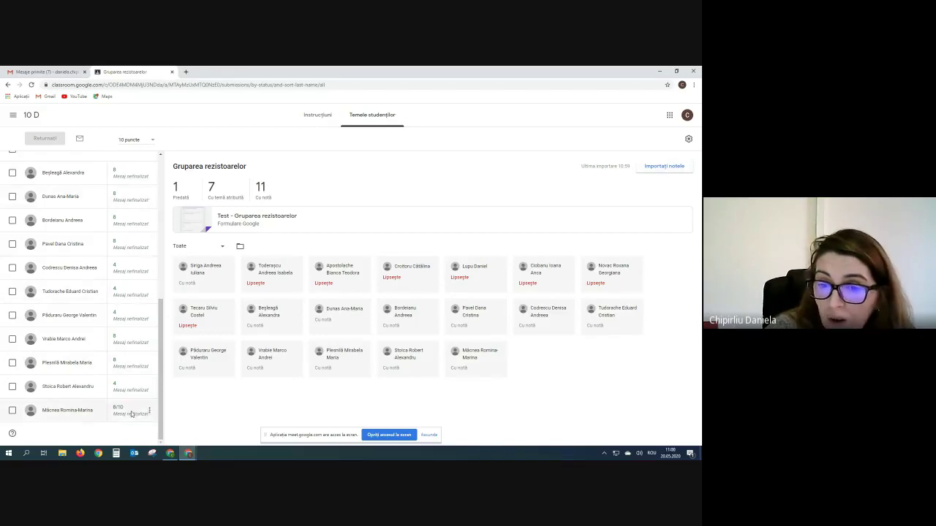
scroll(125, 302, "up", 3)
scroll(124, 293, "up", 3)
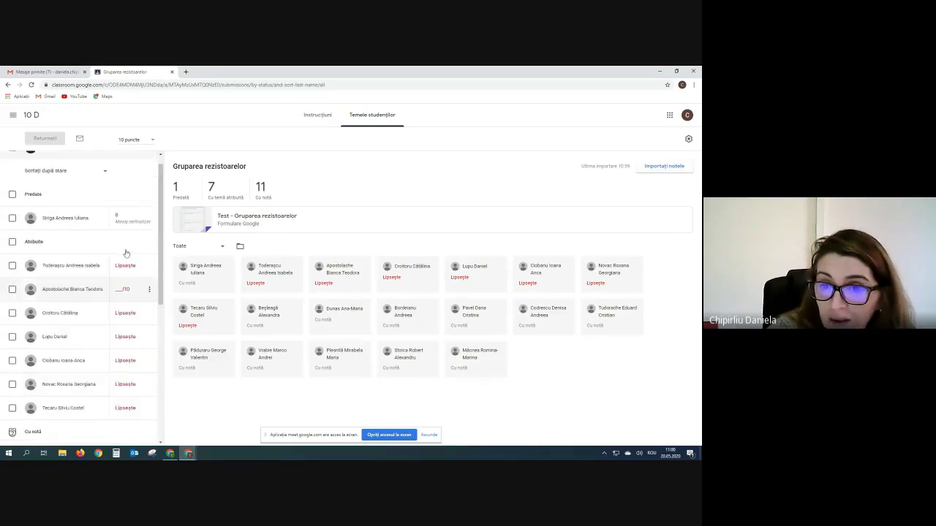
scroll(123, 219, "down", 5)
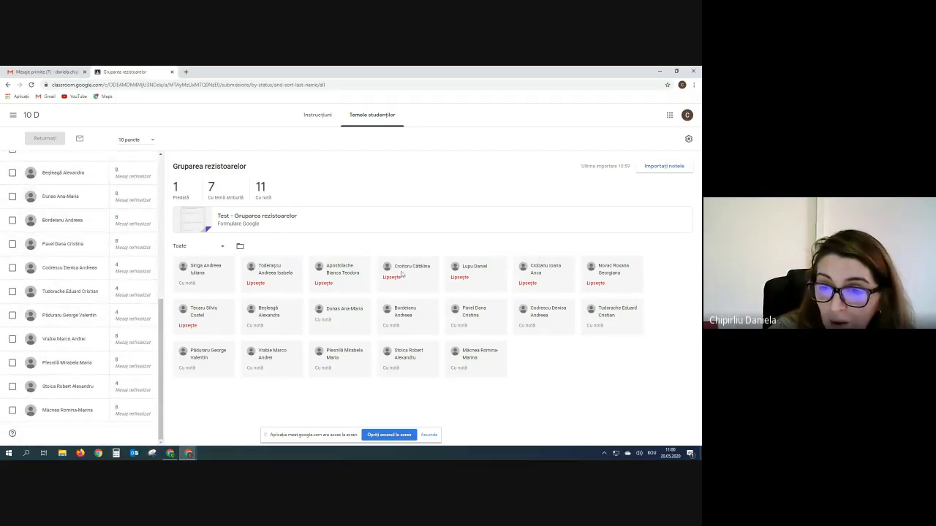
scroll(114, 169, "up", 10)
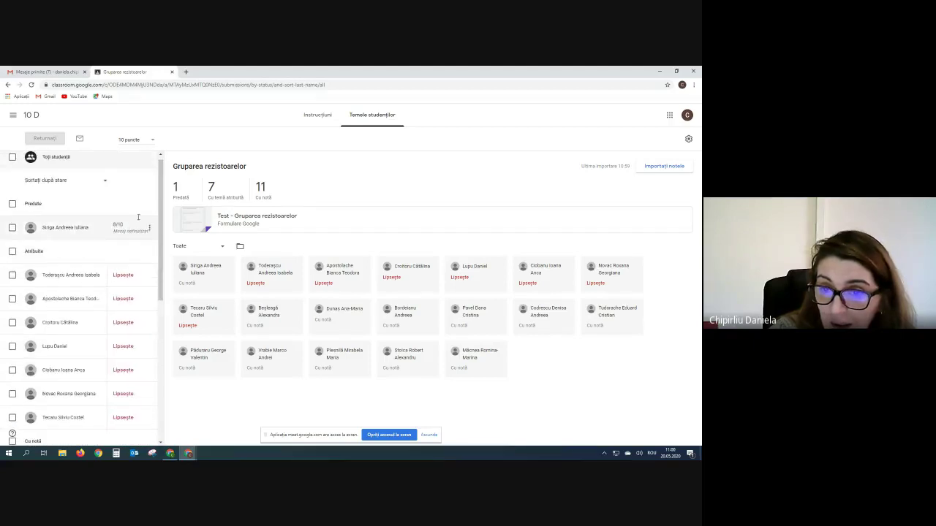
scroll(112, 270, "down", 10)
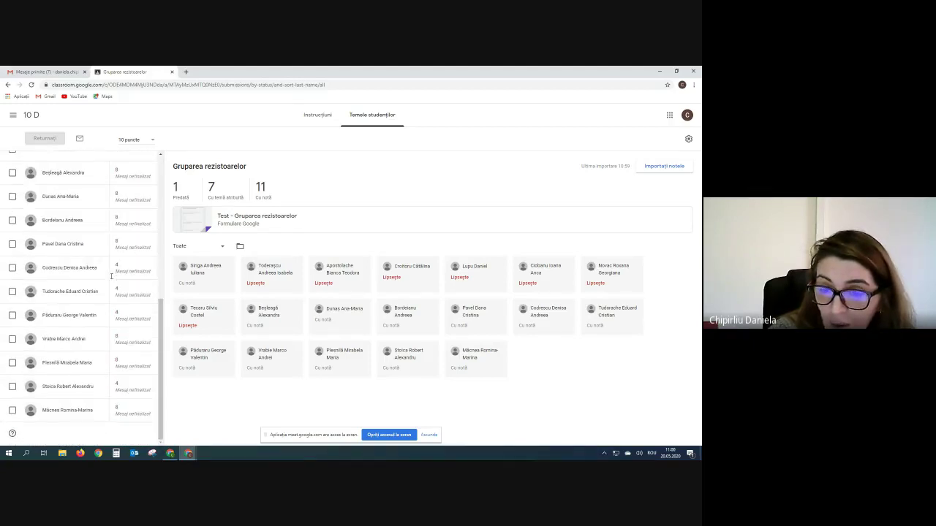
left_click(192, 221)
- Scroll through the Test - Gruparea rezistoarelor form, then return to the Classroom student work page
scroll(241, 321, "down", 2)
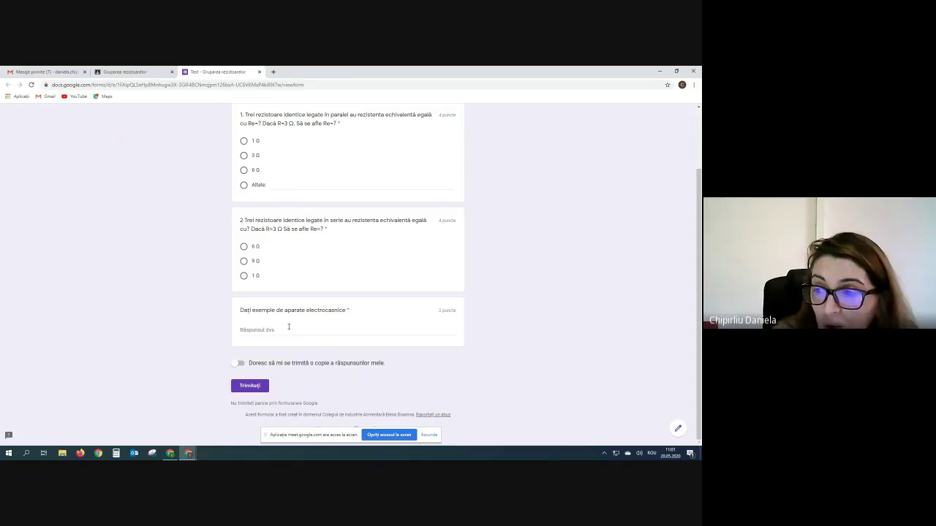
scroll(256, 241, "up", 1)
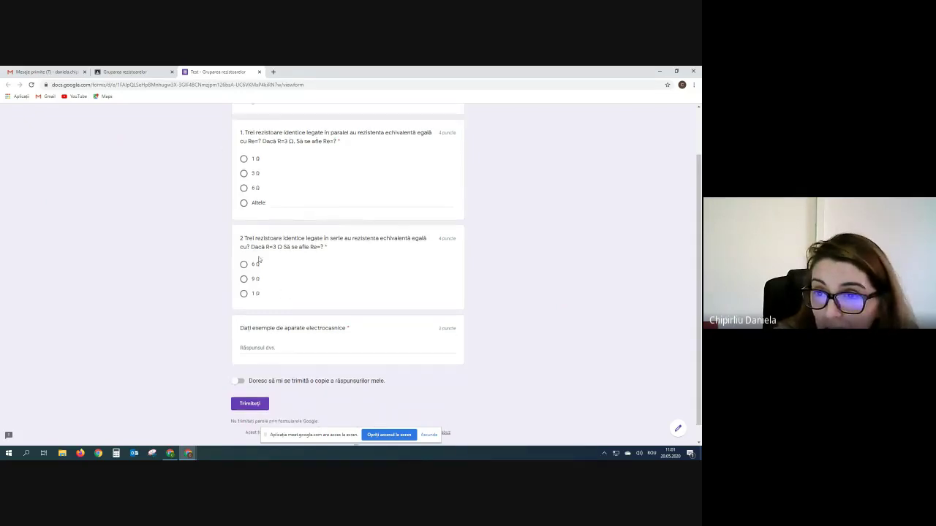
scroll(258, 259, "up", 2)
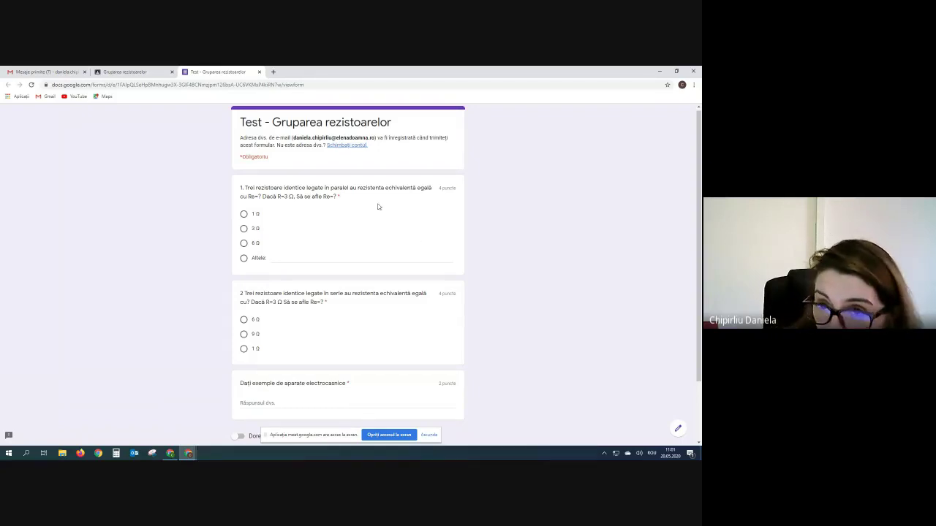
left_click(125, 73)
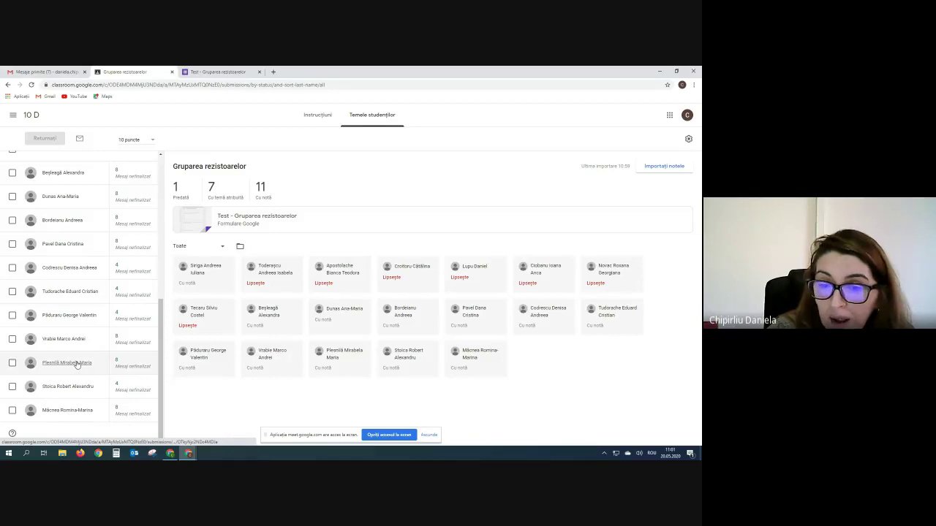
- Review one student's form response and raise their Gruparea rezistoarelor grade from 8 to 10
left_click(76, 363)
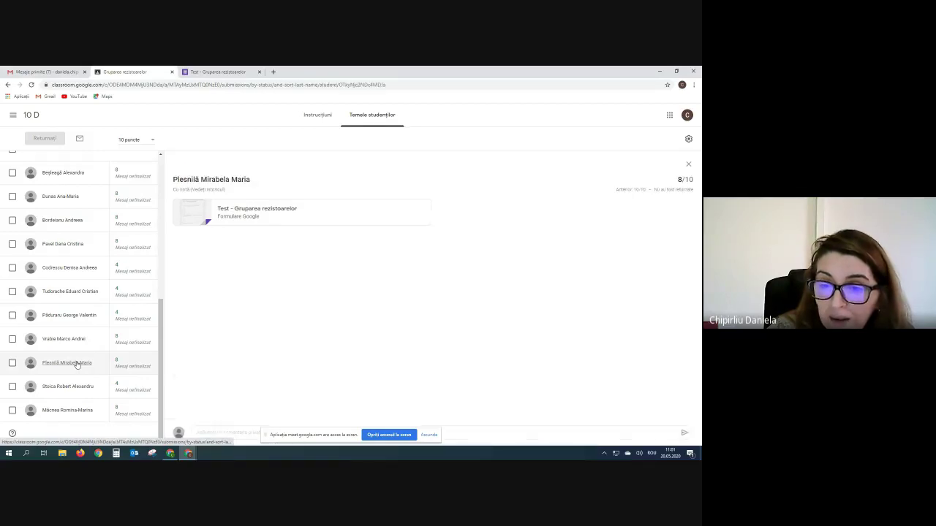
left_click(239, 219)
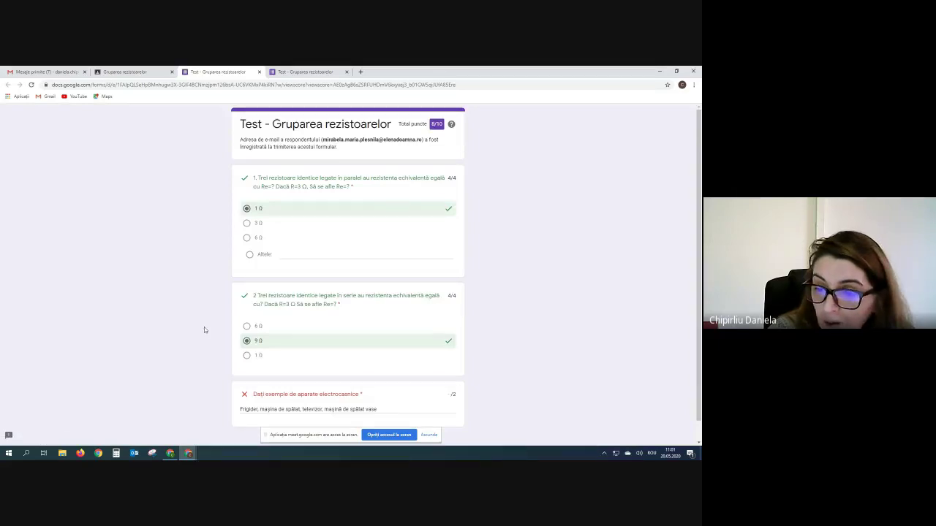
scroll(224, 338, "down", 1)
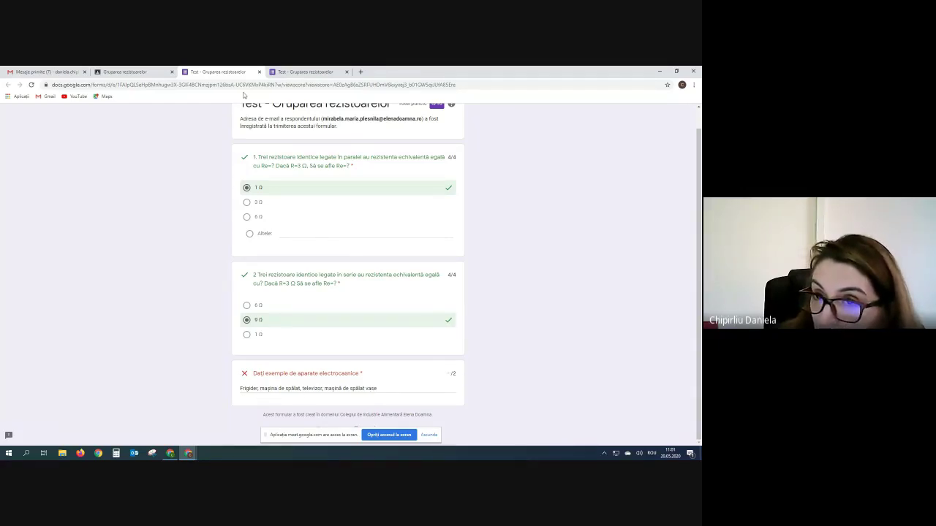
left_click(144, 71)
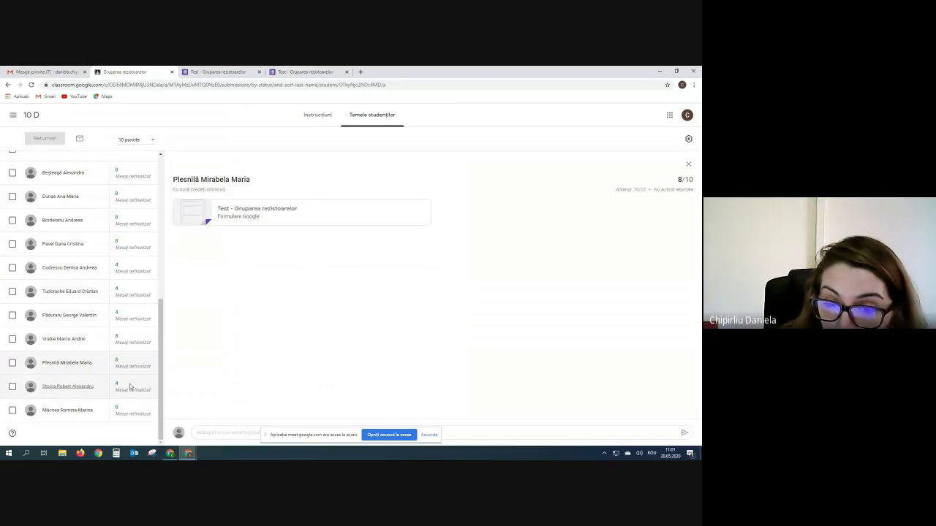
left_click(117, 362)
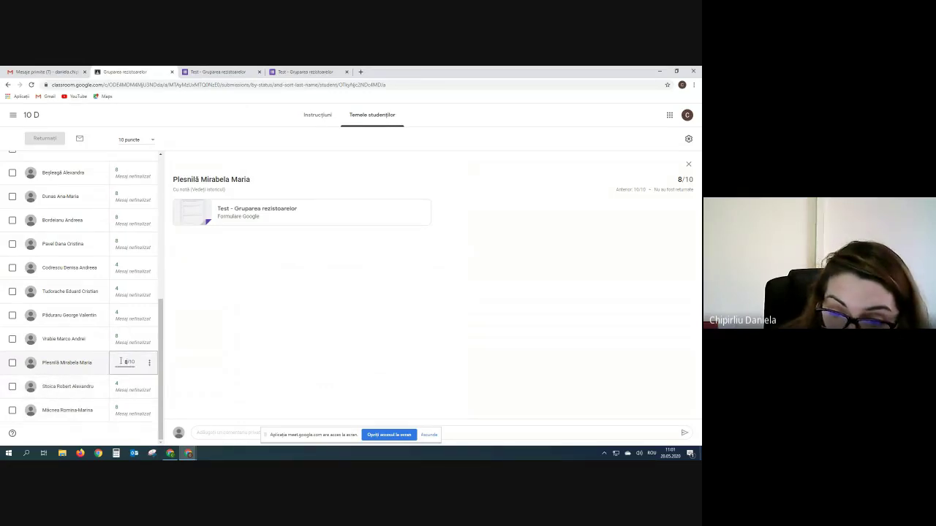
key("BackSpace")
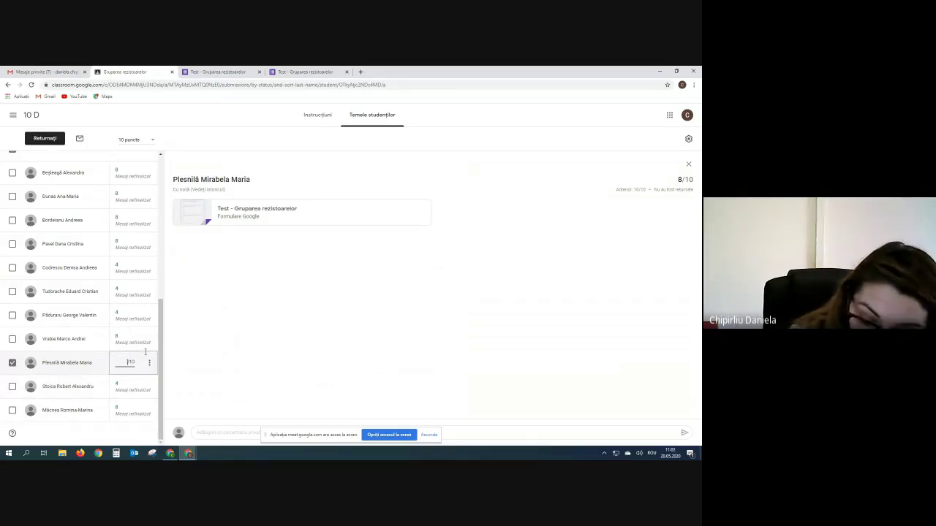
type("10")
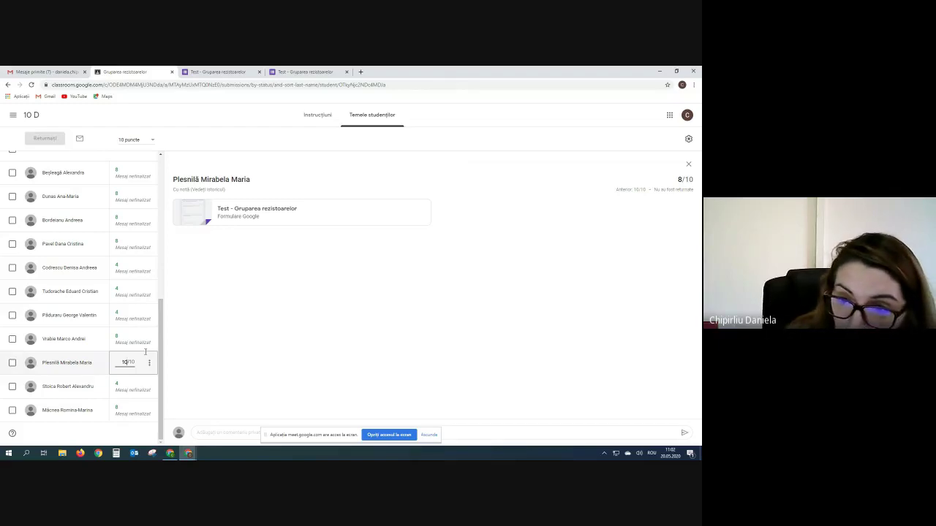
left_click(149, 366)
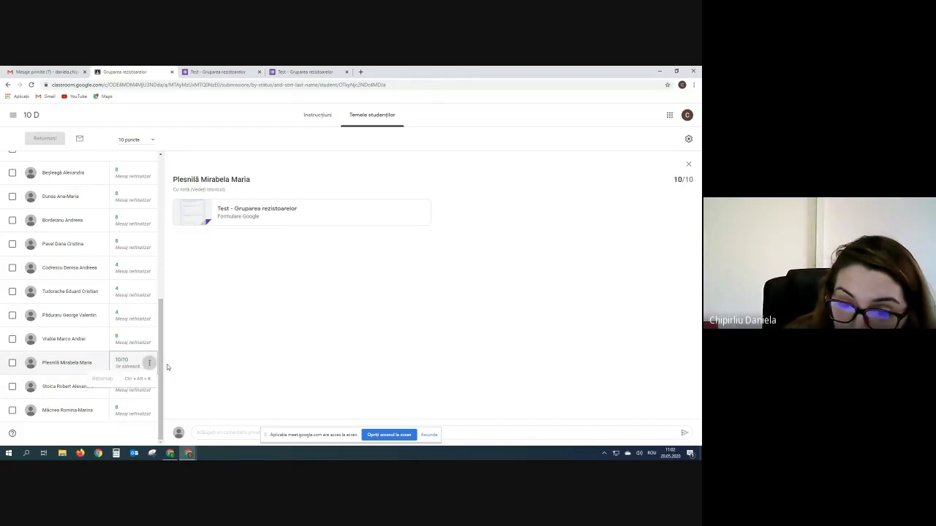
left_click(146, 363)
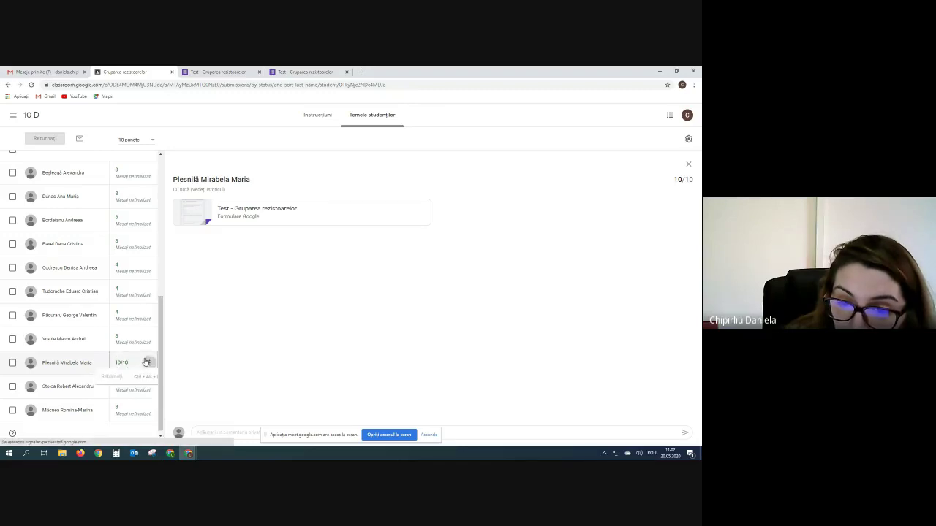
left_click(211, 359)
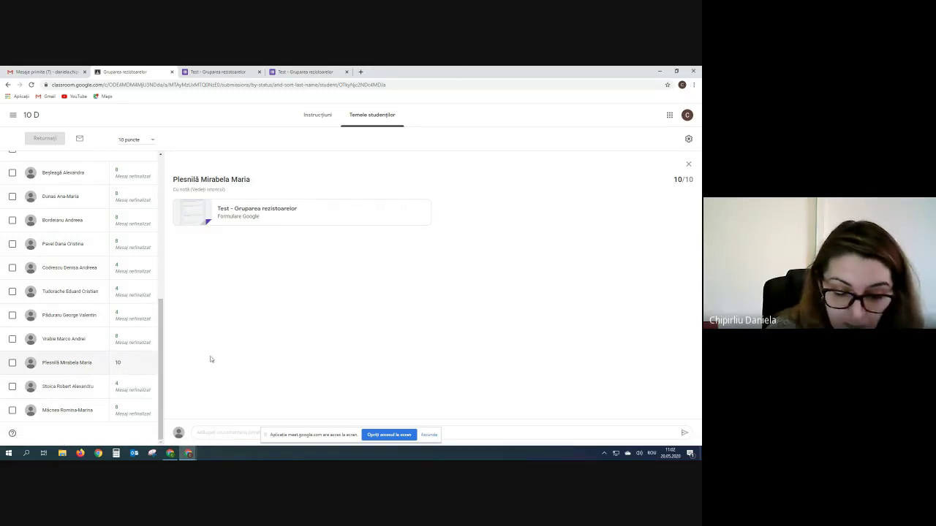
left_click(142, 361)
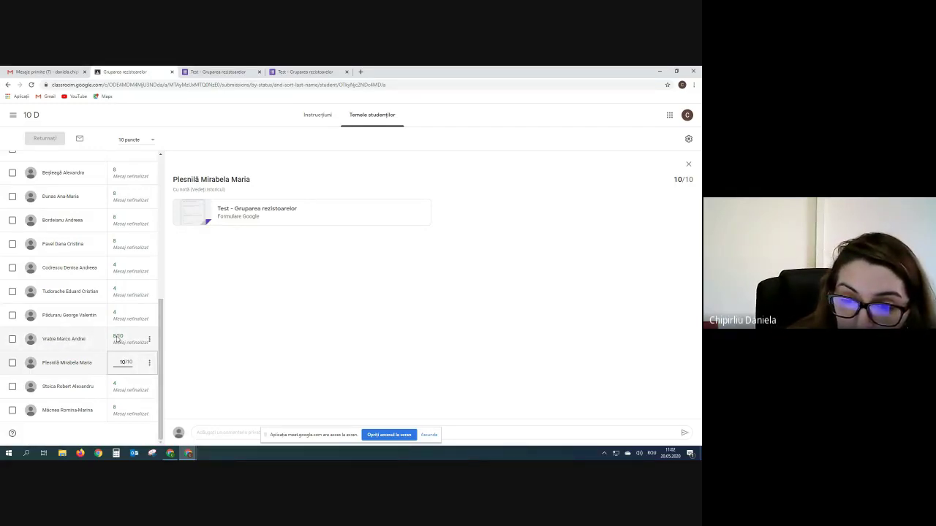
- Review the next 8/10 student's form response and begin editing their grade
left_click(71, 339)
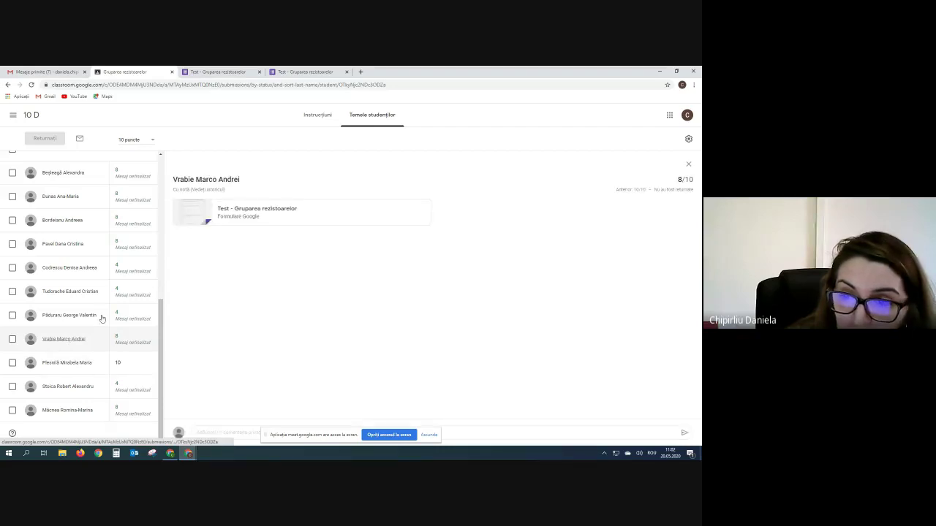
left_click(256, 212)
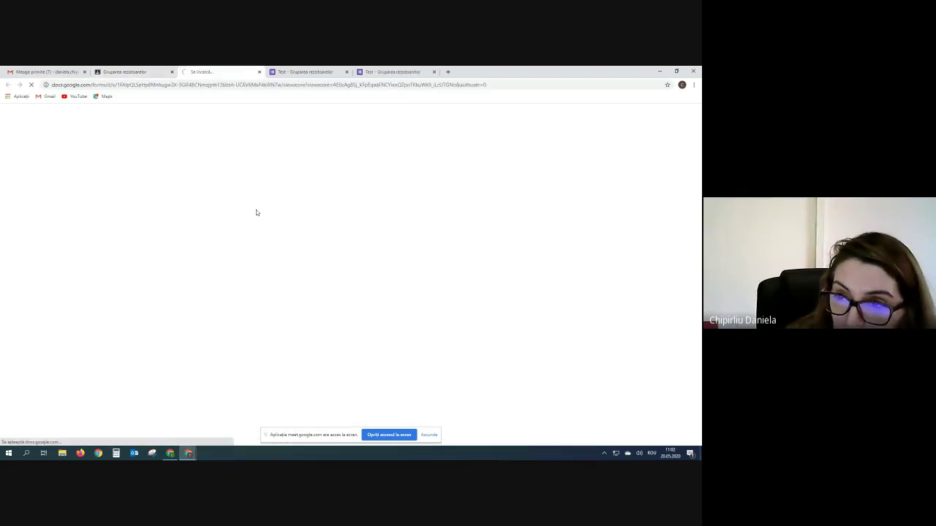
scroll(325, 256, "down", 1)
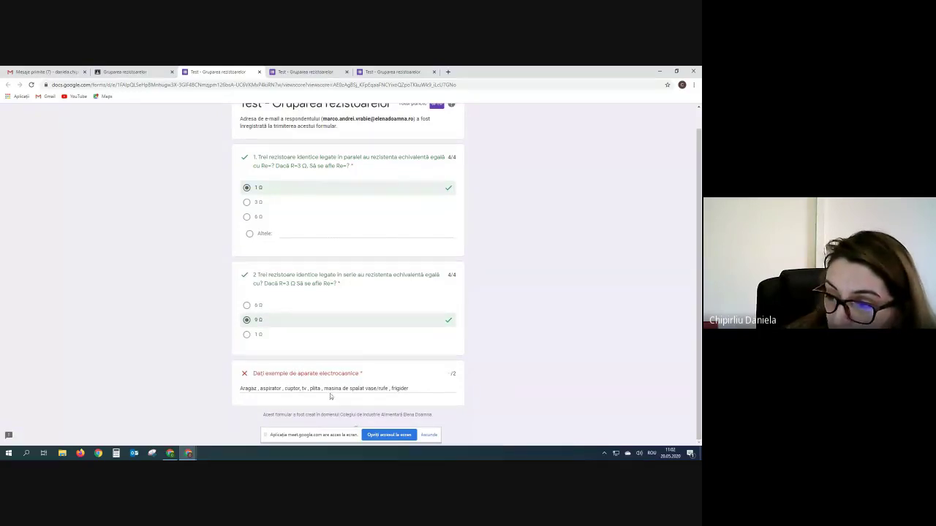
left_click(124, 72)
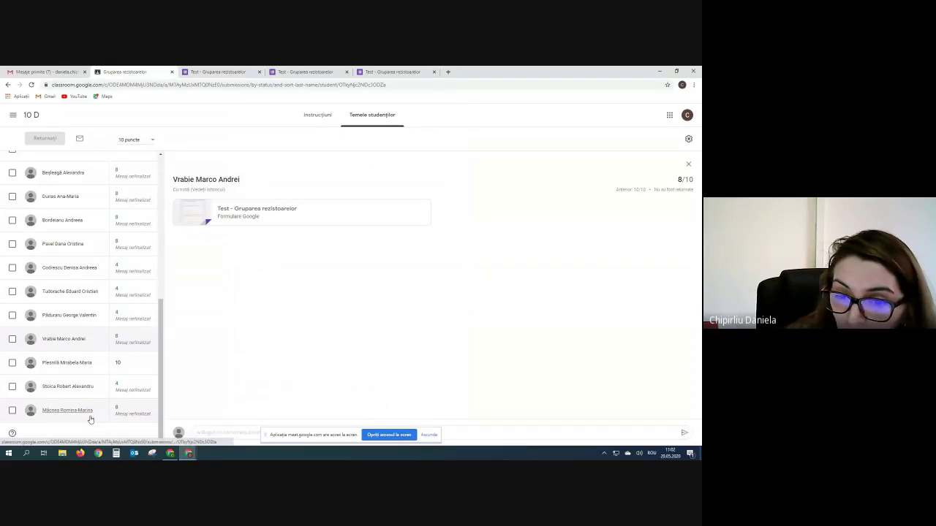
left_click(117, 335)
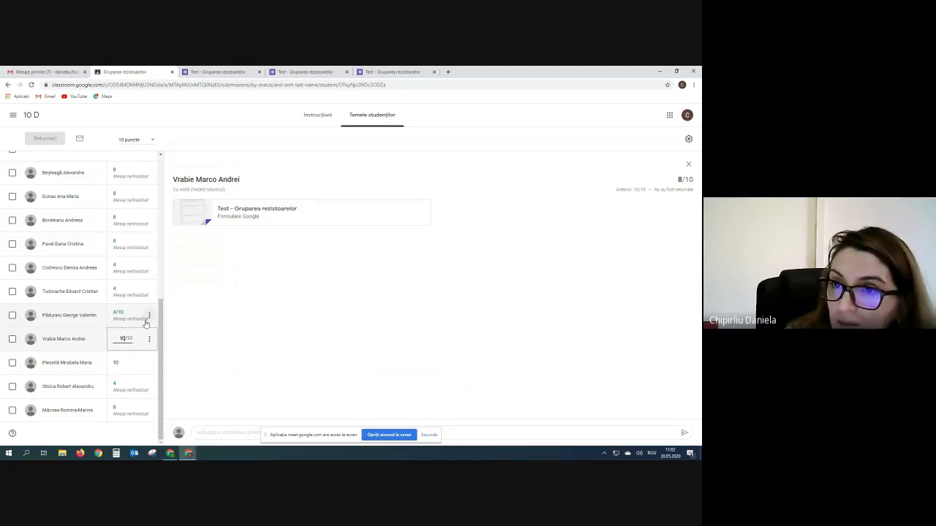
- Bring up the Testare finala form window, close that tab, and return to the Google Meet call
left_click(174, 457)
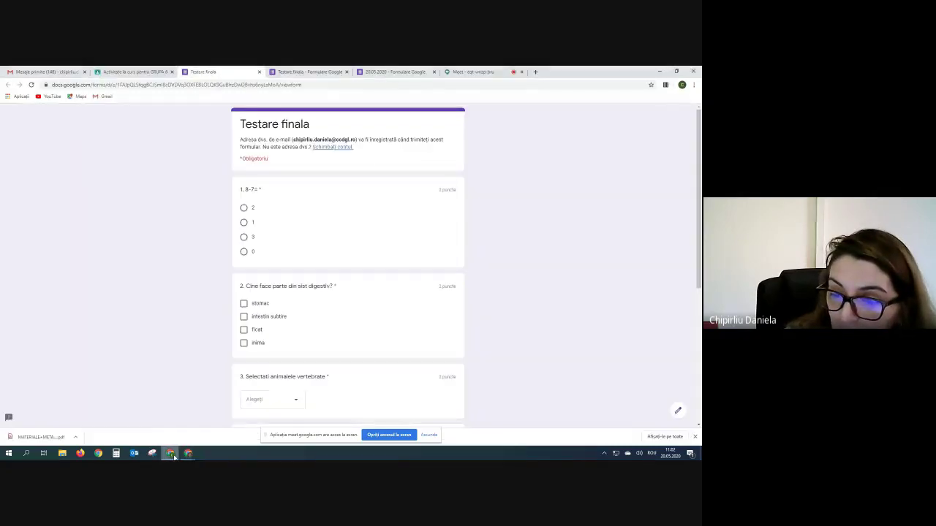
mouse_move(189, 457)
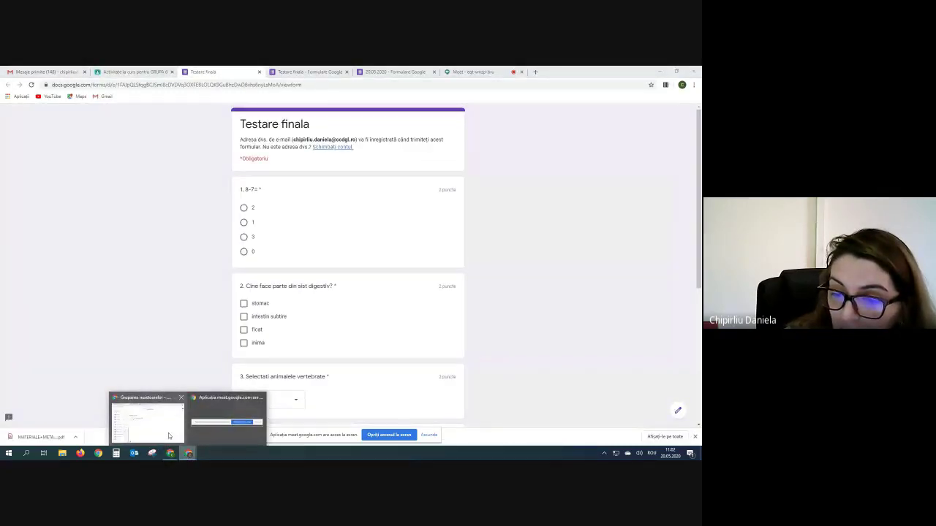
left_click(169, 435)
left_click(188, 455)
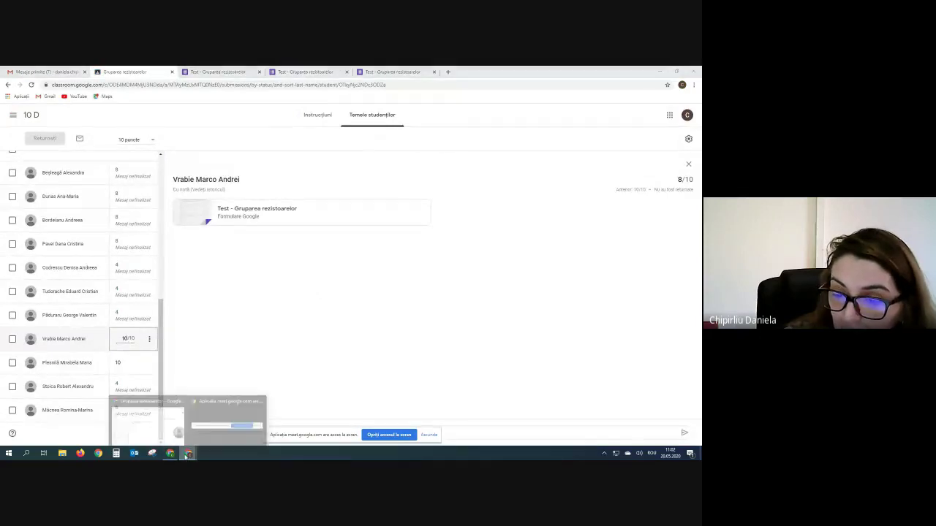
left_click(168, 457)
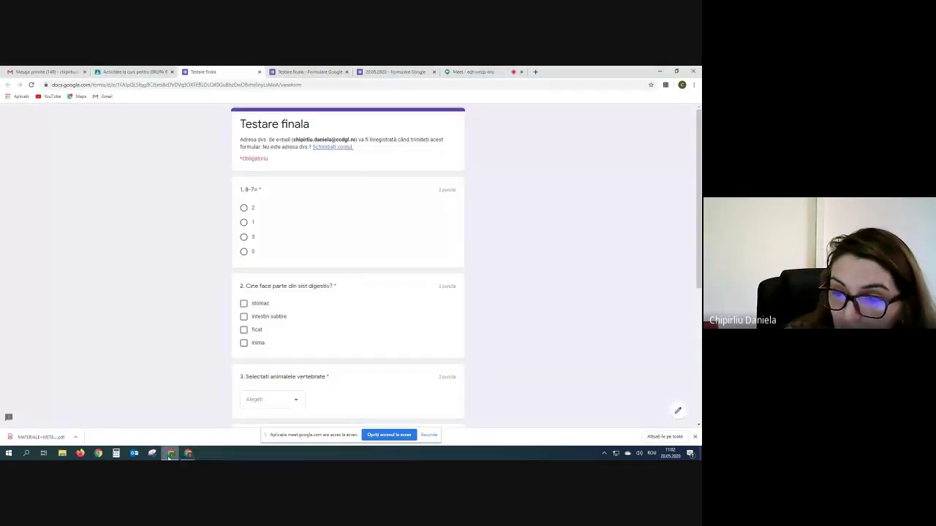
left_click(260, 72)
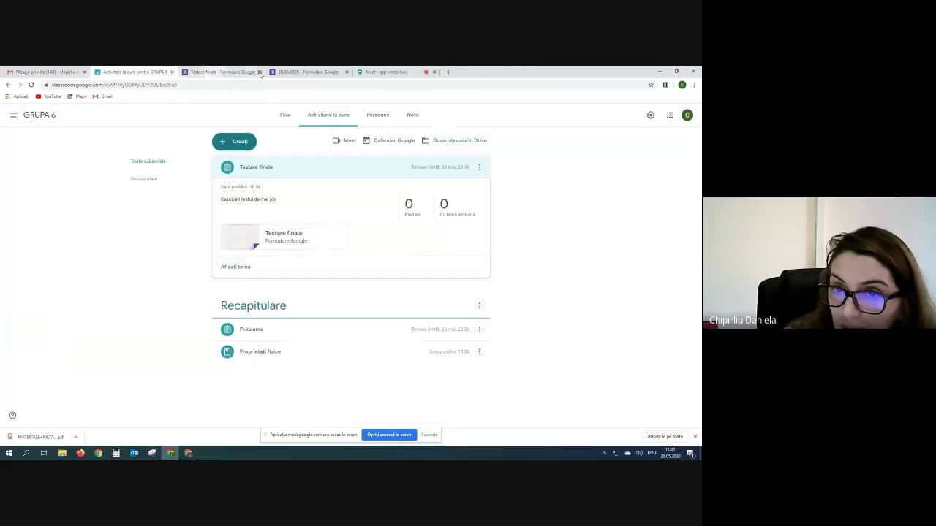
left_click(401, 70)
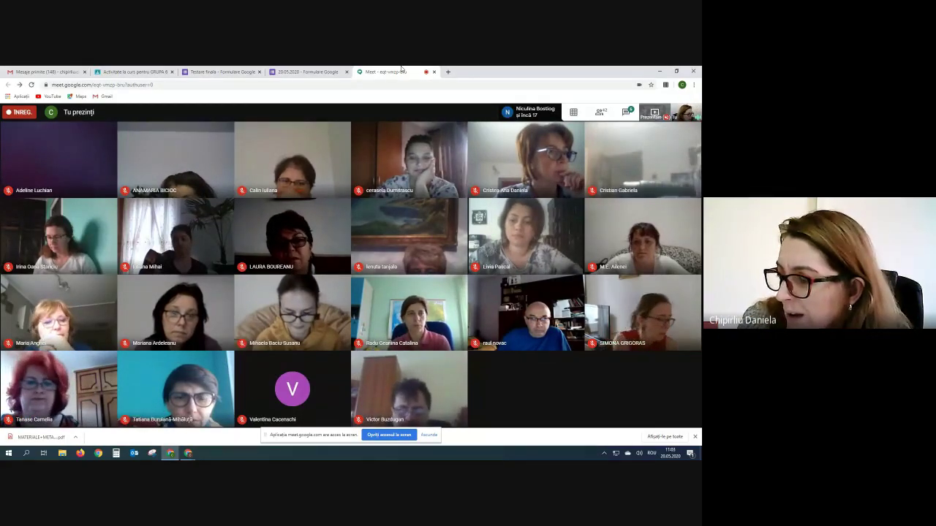
- Look over the questions in the Testare finala form editor
left_click(209, 72)
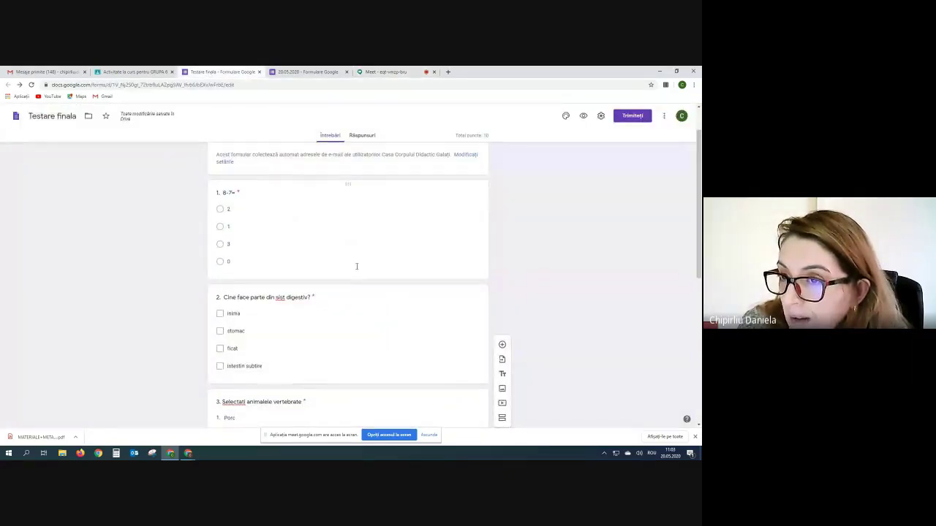
scroll(356, 267, "down", 10)
scroll(356, 267, "up", 9)
scroll(357, 266, "up", 2)
scroll(356, 267, "down", 6)
scroll(356, 271, "up", 1)
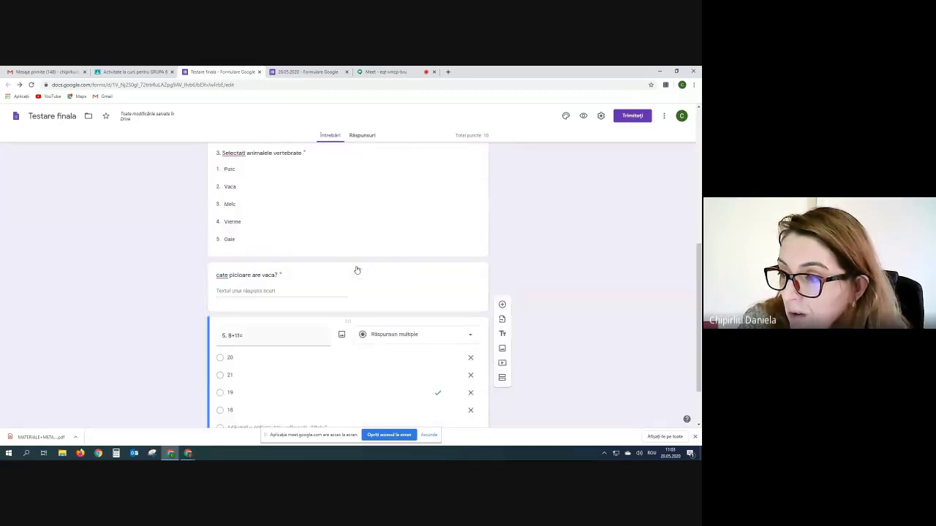
scroll(357, 271, "up", 3)
scroll(357, 270, "down", 4)
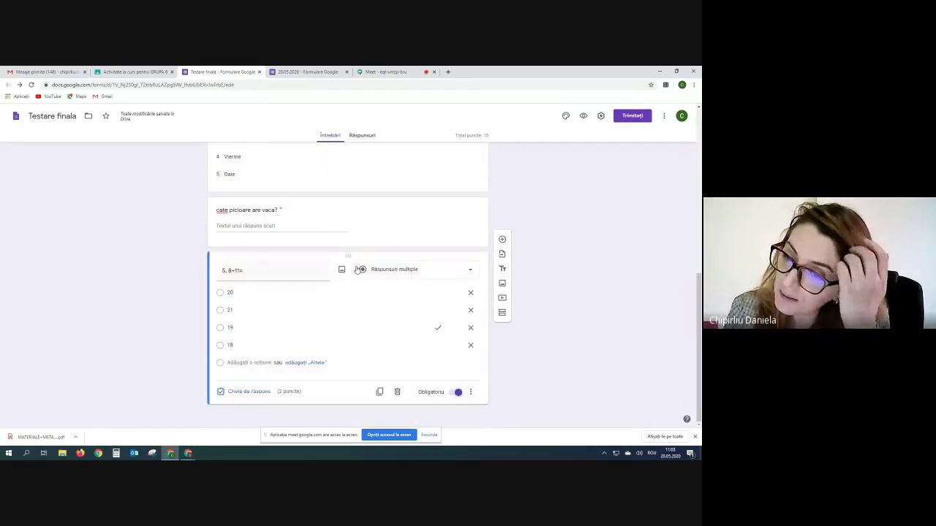
scroll(357, 269, "up", 6)
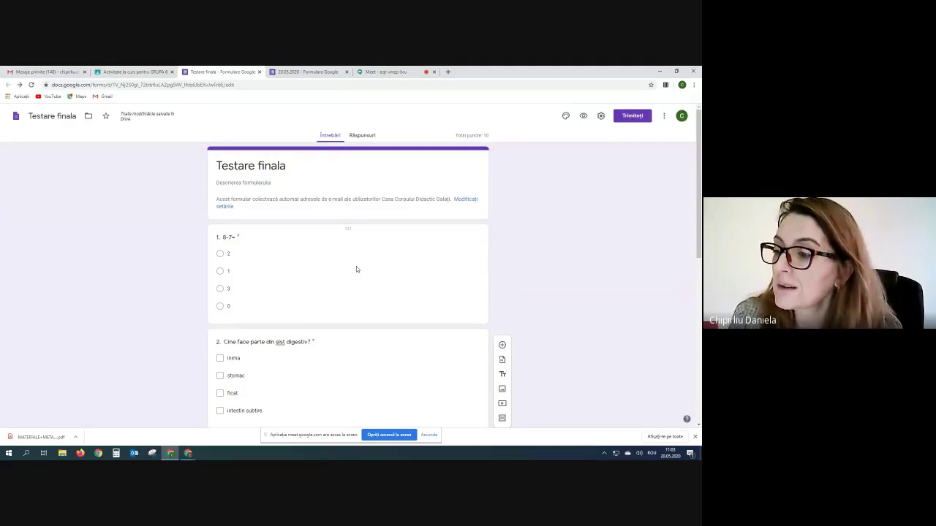
- Close the Testare finala and 20.05.2020 form tabs and go back to the Meet call
left_click(260, 72)
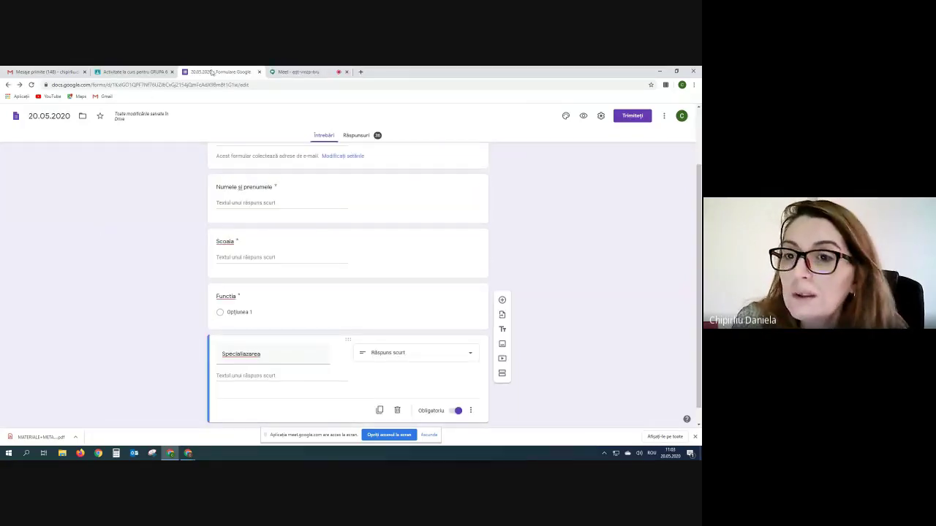
left_click(260, 72)
left_click(121, 73)
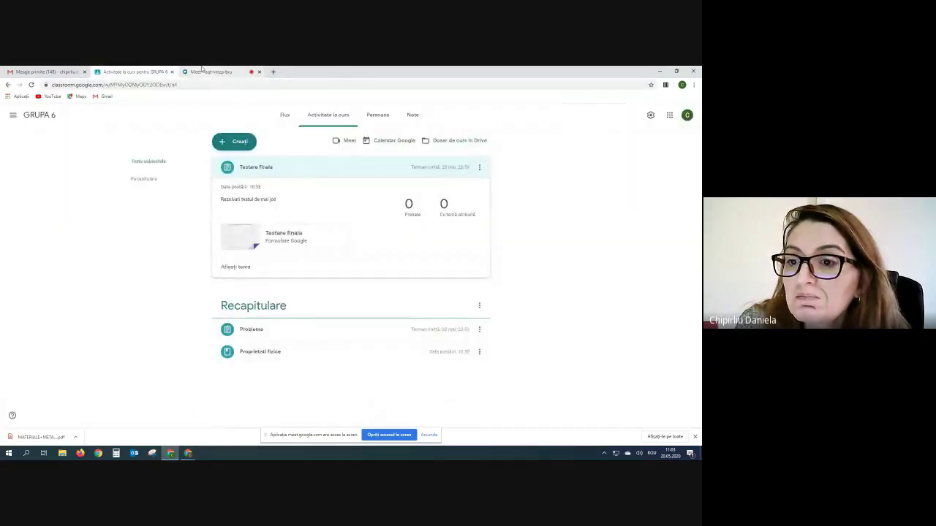
left_click(203, 71)
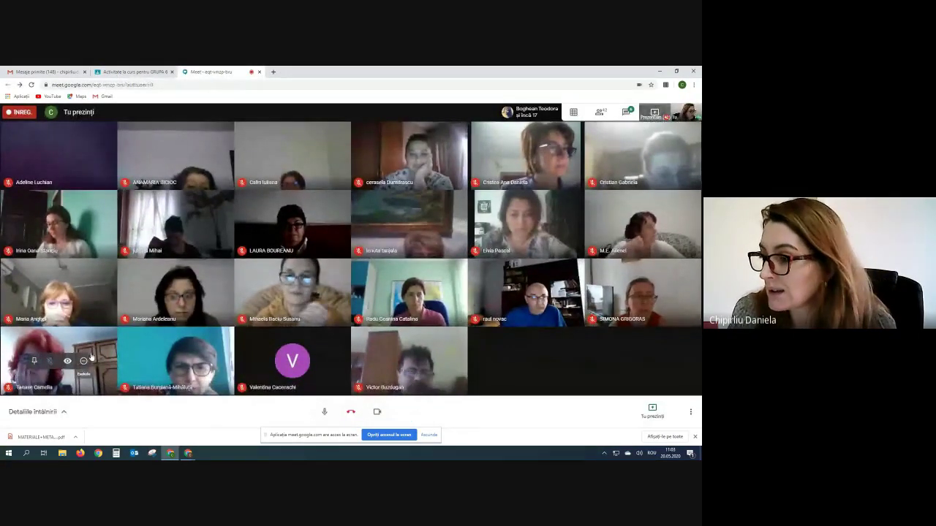
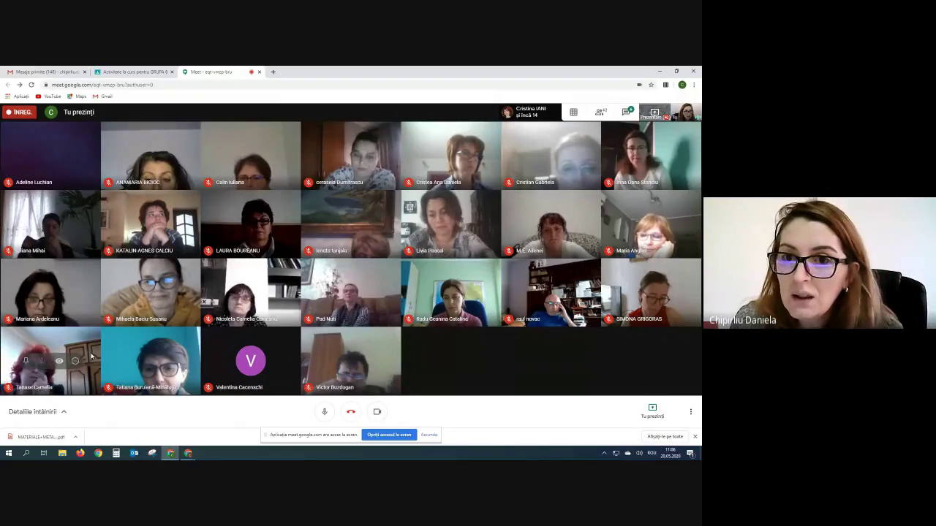
- Start a new class material for GRUPA 6 titled 'Rezistoare' from the coursework page
left_click(121, 71)
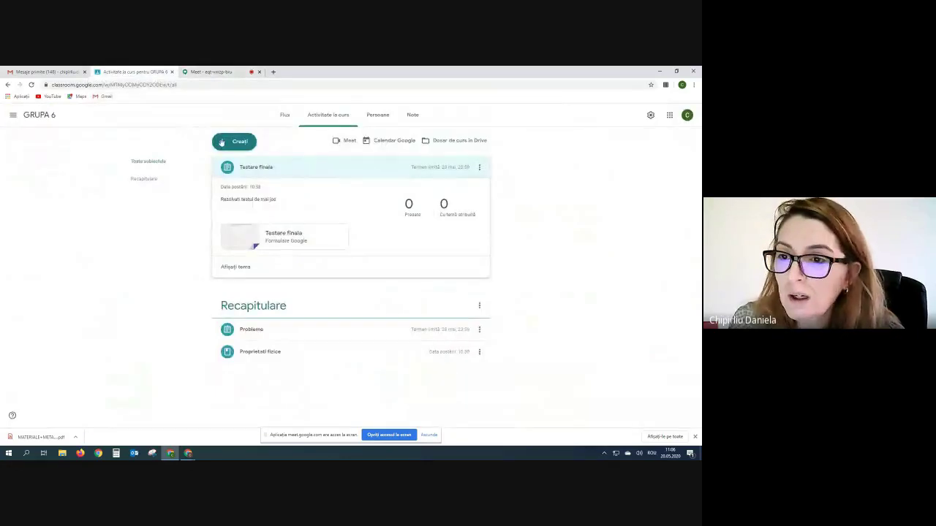
left_click(236, 144)
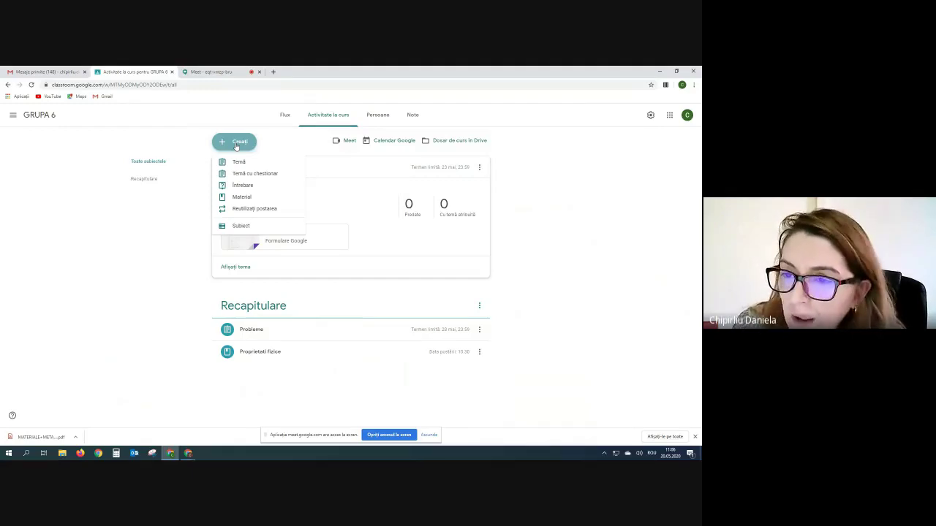
left_click(238, 197)
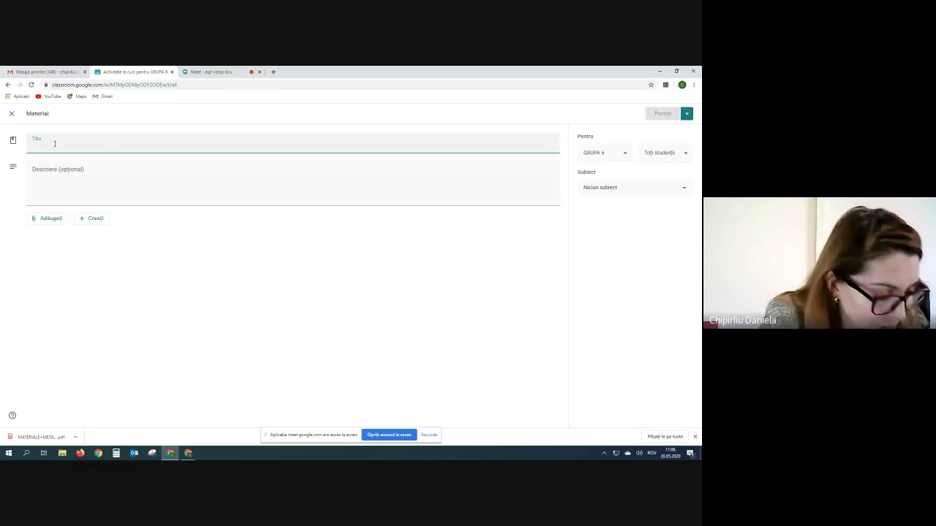
type("Rezistoare")
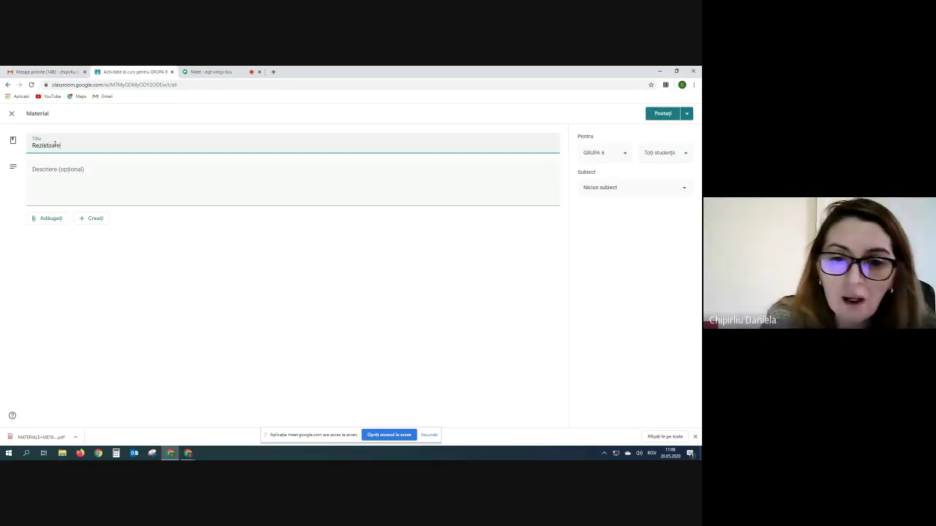
- Upload STRUCTURI.pdf and Centralizator utilizari.pdf from the computer and attach both to the Rezistoare material
left_click(39, 220)
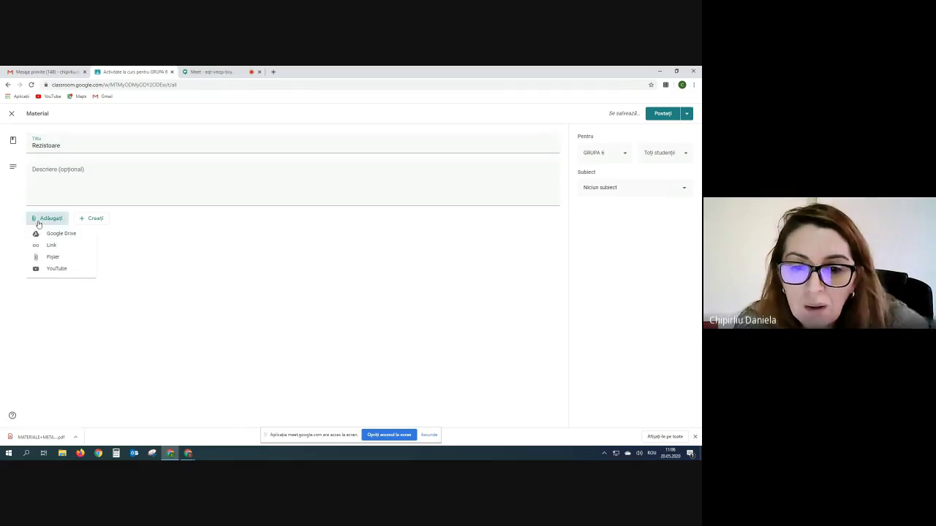
left_click(50, 259)
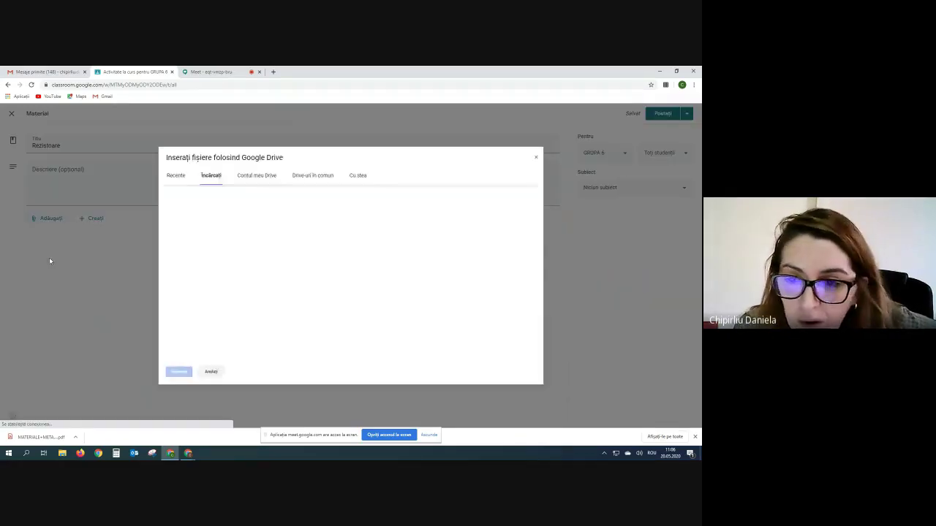
left_click(332, 275)
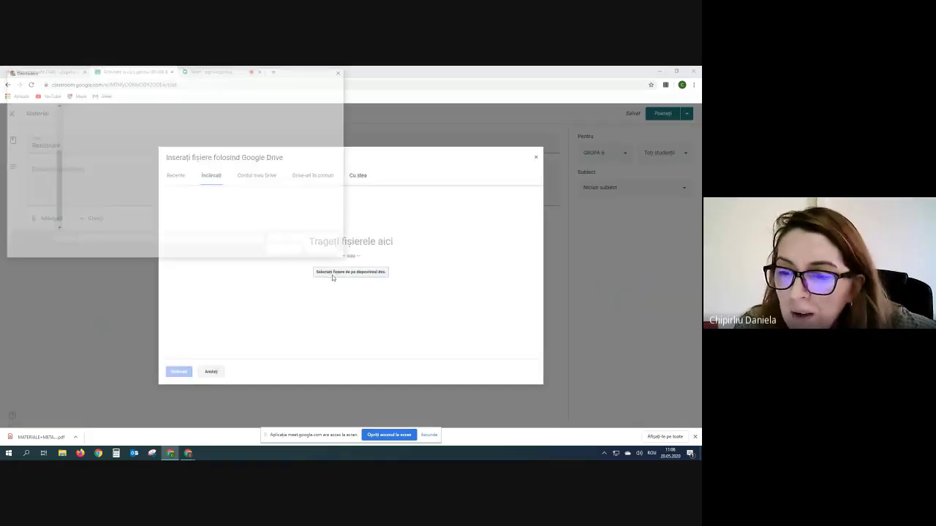
left_click(287, 251)
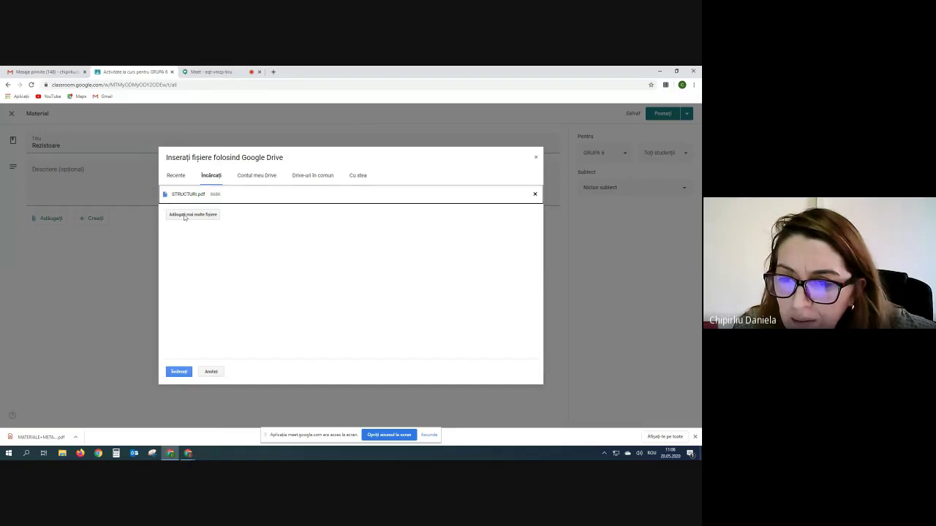
left_click(182, 216)
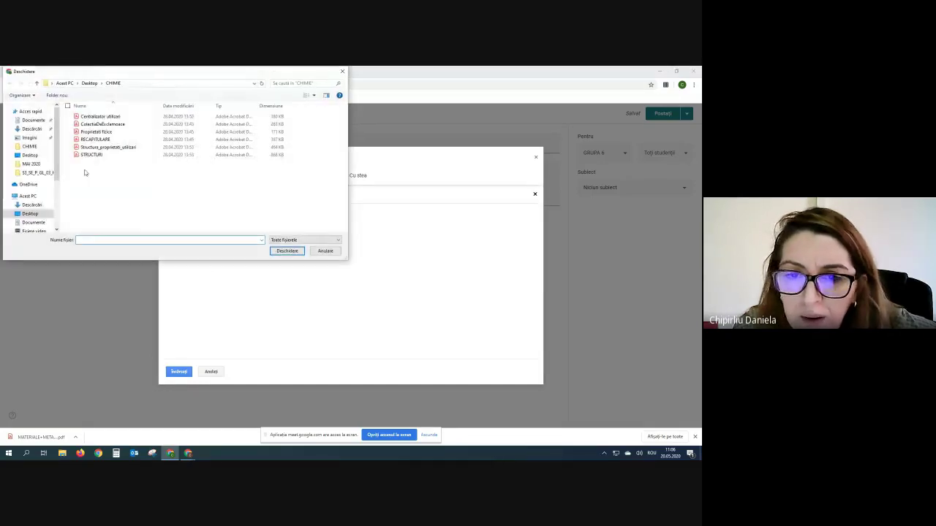
left_click(97, 117)
left_click(287, 251)
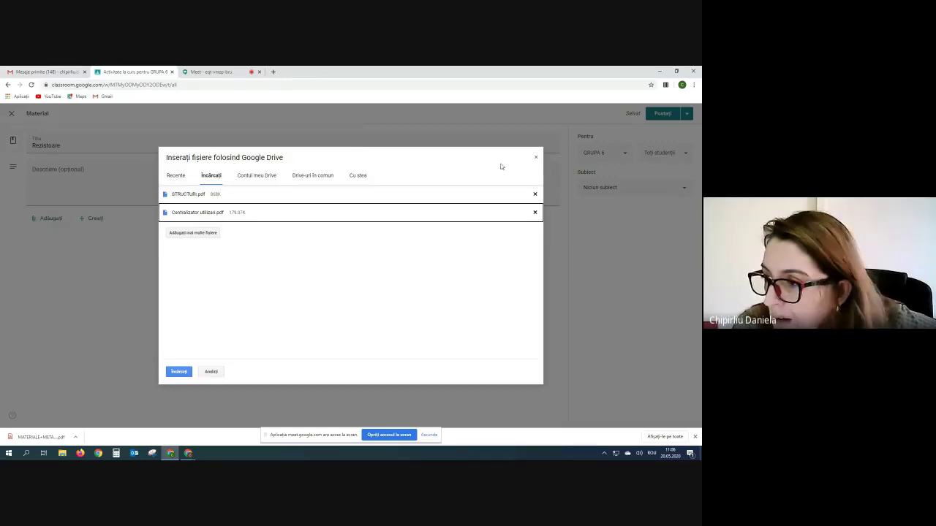
left_click(178, 371)
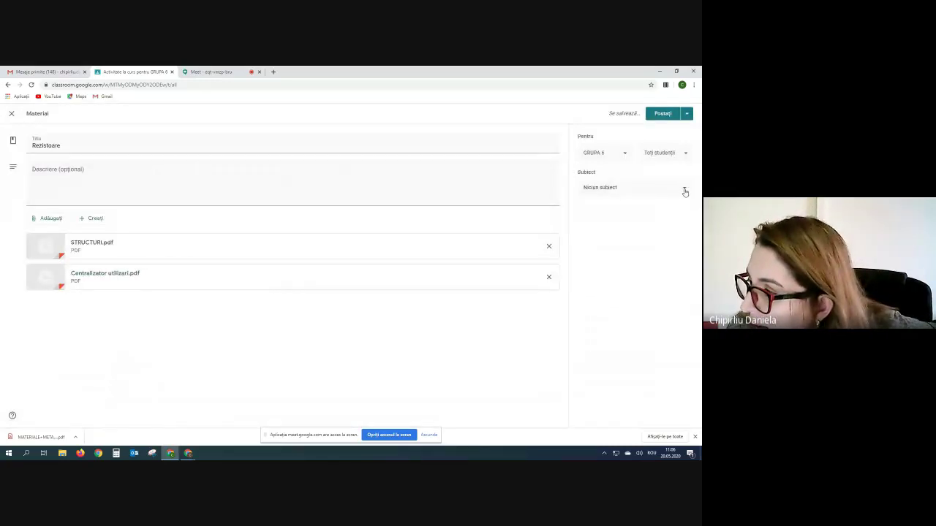
left_click(686, 191)
left_click(597, 188)
left_click(683, 195)
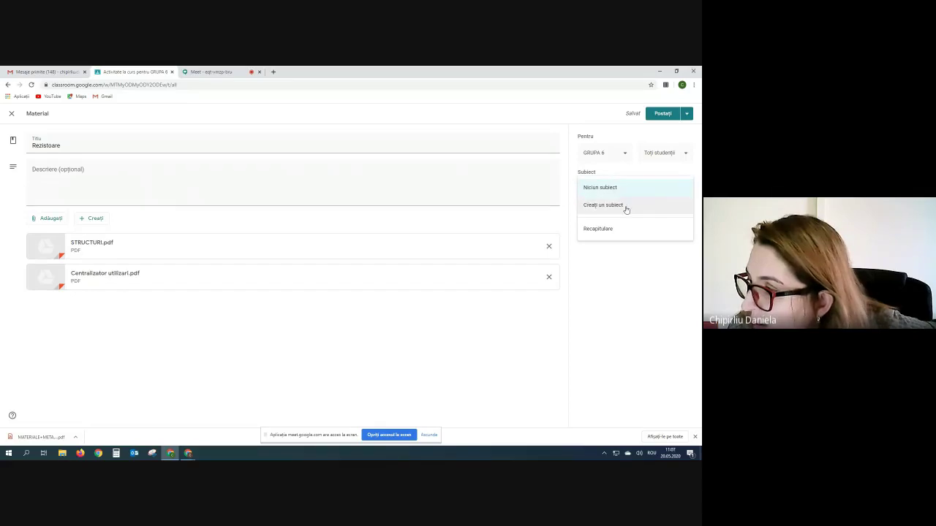
- Post the Rezistoare material under a newly created topic named 'MATEMATICA'
left_click(604, 206)
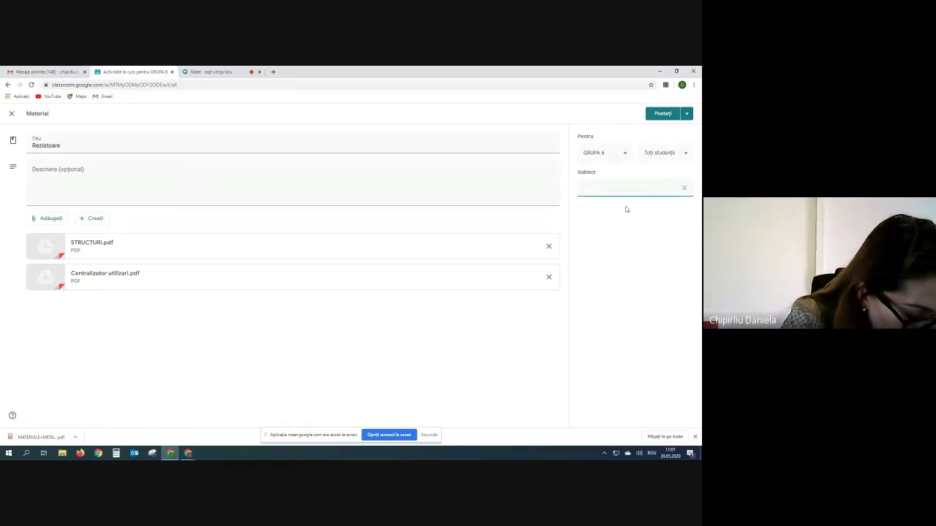
type("MATEMATICA")
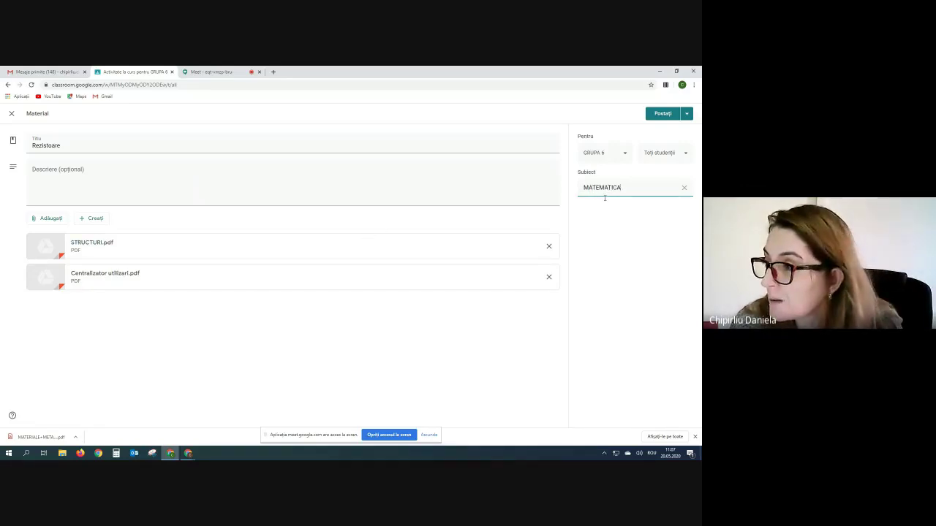
left_click(662, 113)
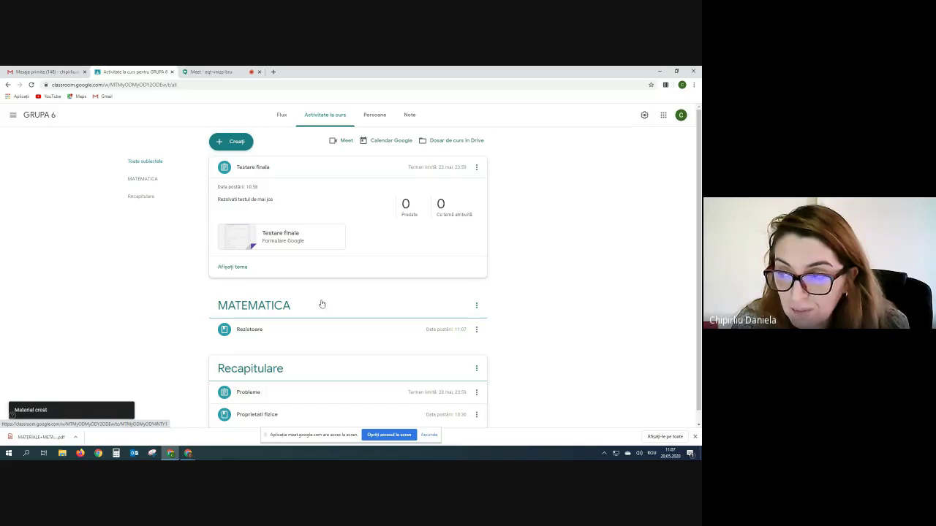
- Edit the Testare finala assignment so its topic is Recapitulare, and save it
left_click(477, 168)
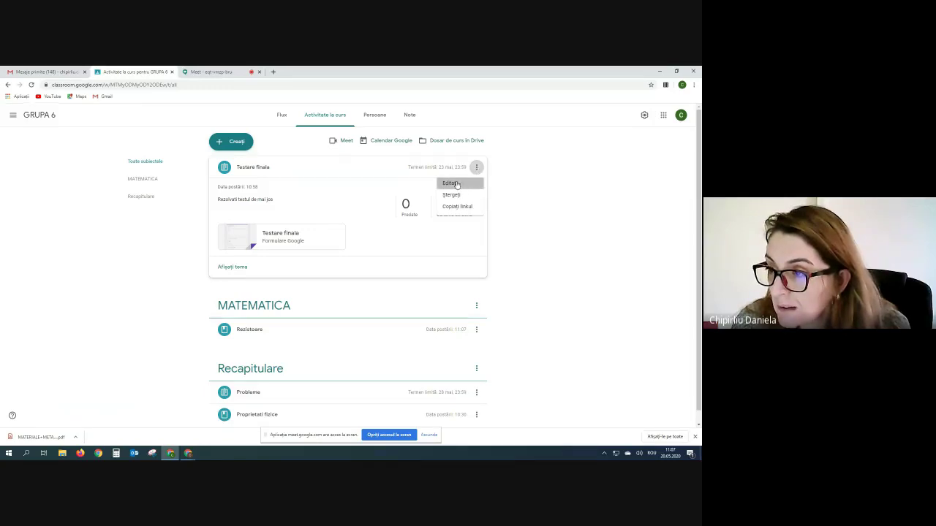
left_click(451, 183)
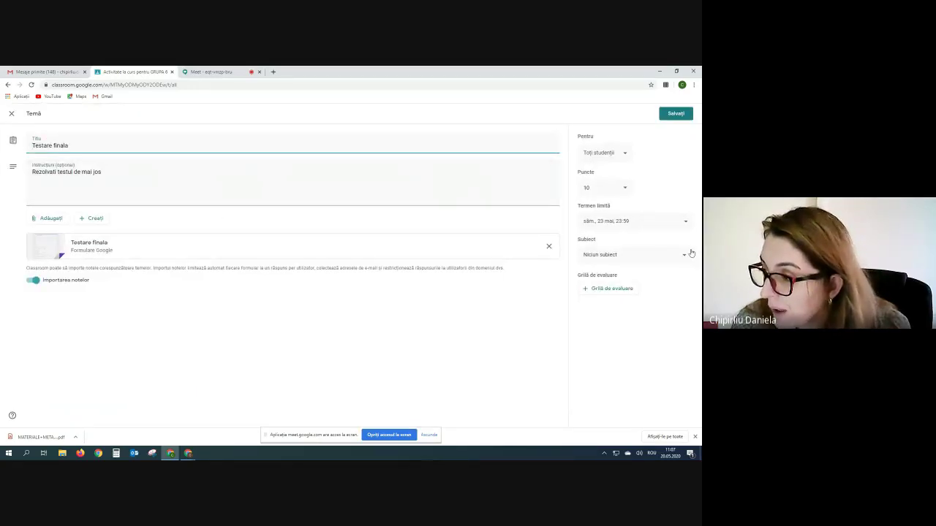
left_click(686, 257)
left_click(602, 316)
left_click(675, 113)
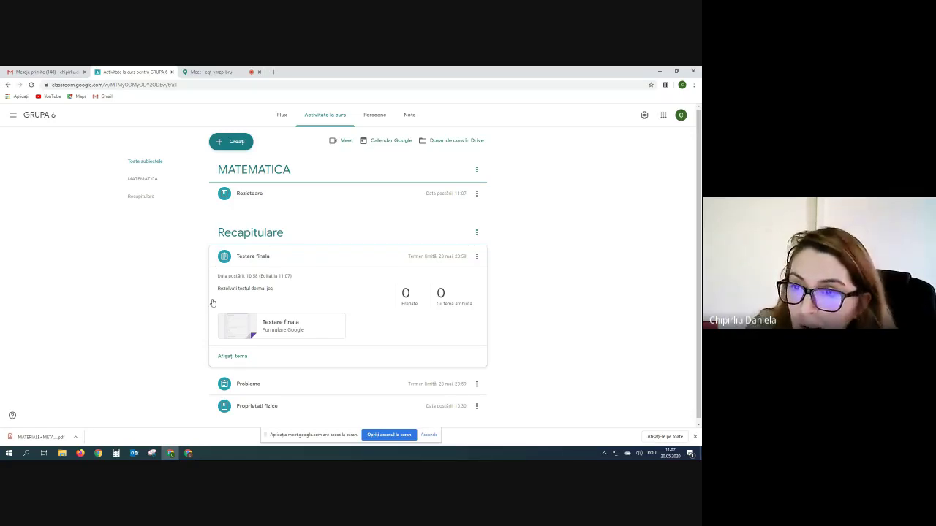
left_click(239, 143)
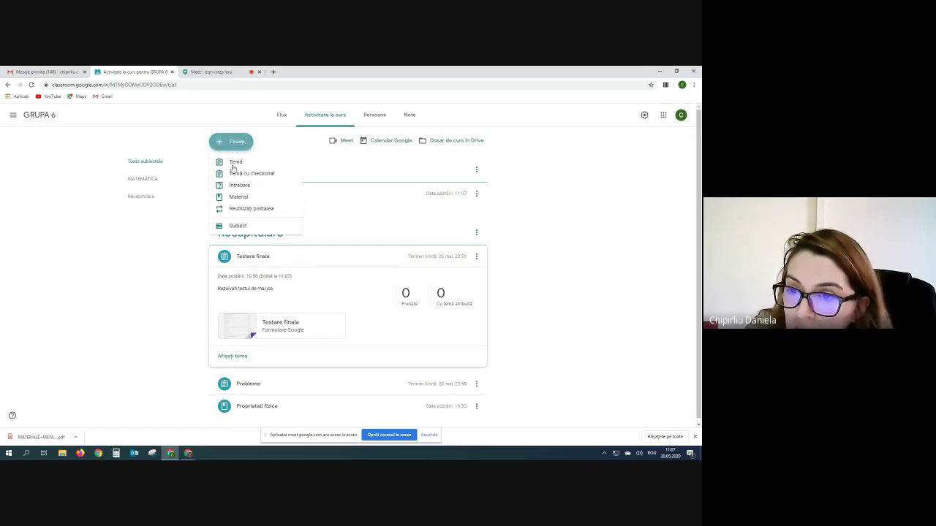
- Start another class material titled 'ANIMALE DOMESTIVE', correcting the first letter to a capital A
left_click(238, 197)
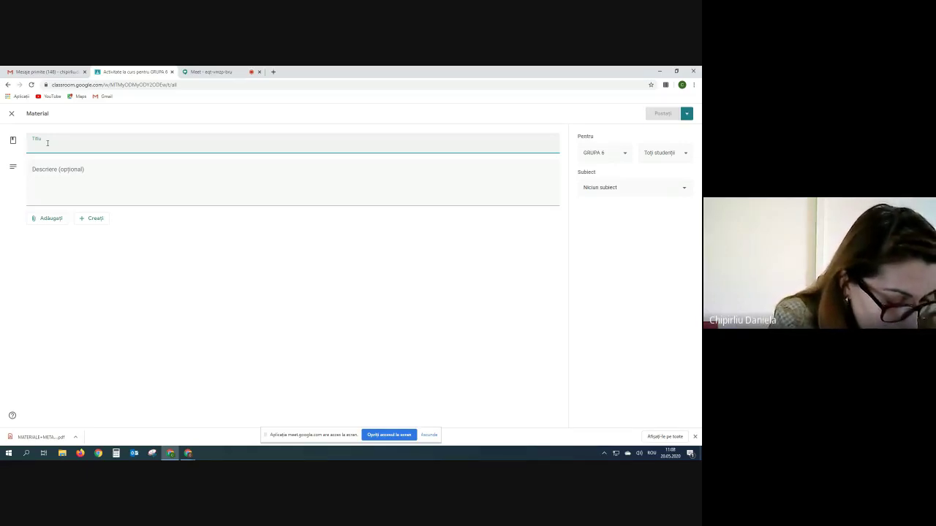
type("aNIMALE DOMESTIVE")
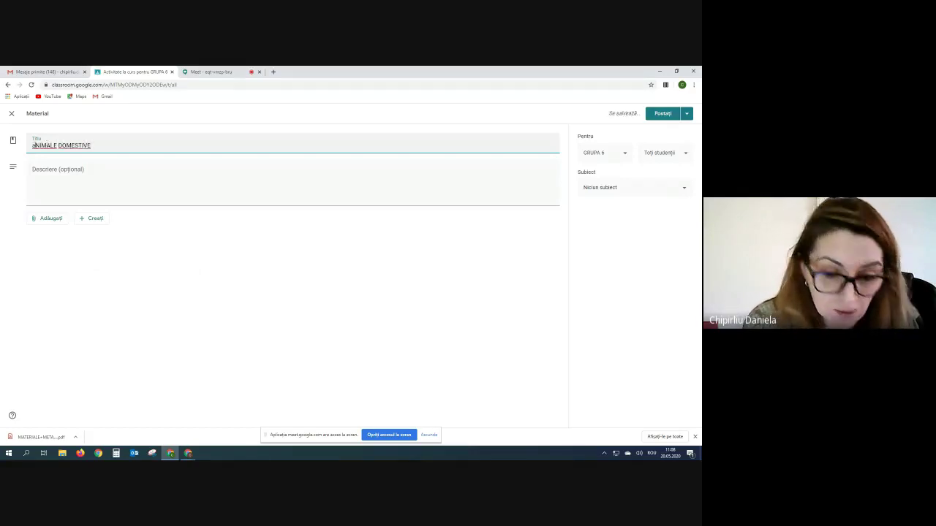
left_click(34, 145)
key("BackSpace")
type("A")
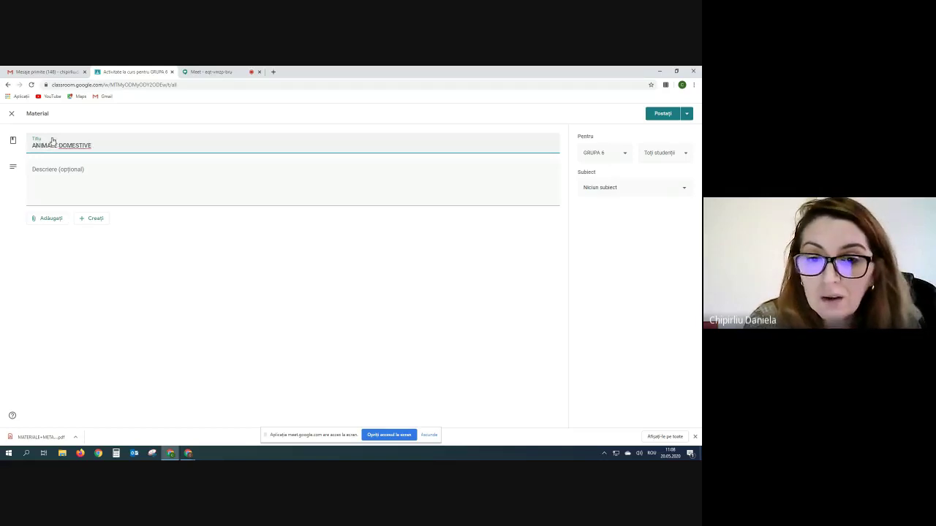
- Upload ColectiaDeExclamoace.pdf from the computer as the material's attachment
left_click(33, 220)
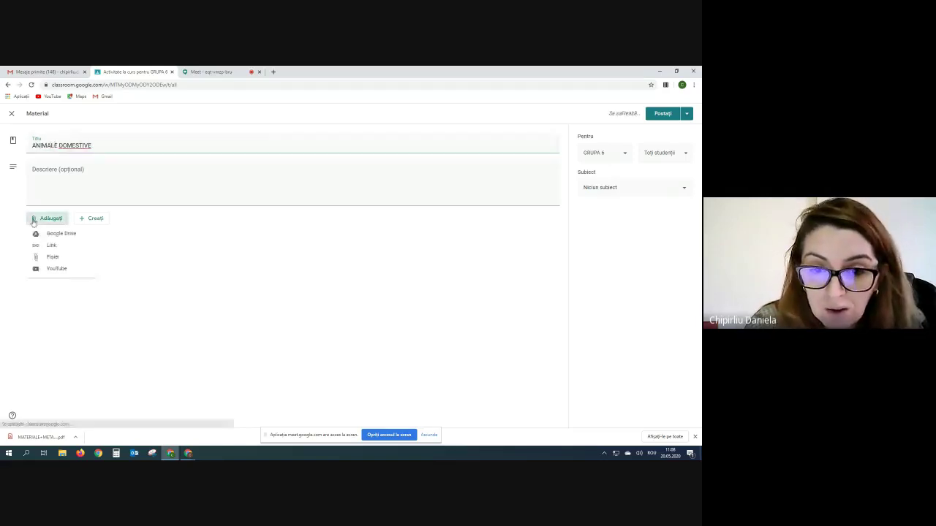
left_click(51, 257)
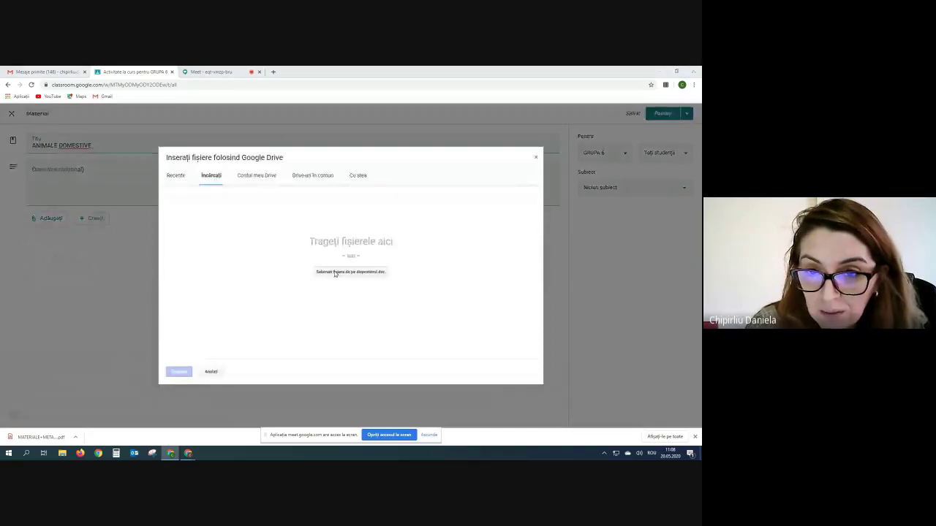
left_click(335, 272)
double_click(103, 124)
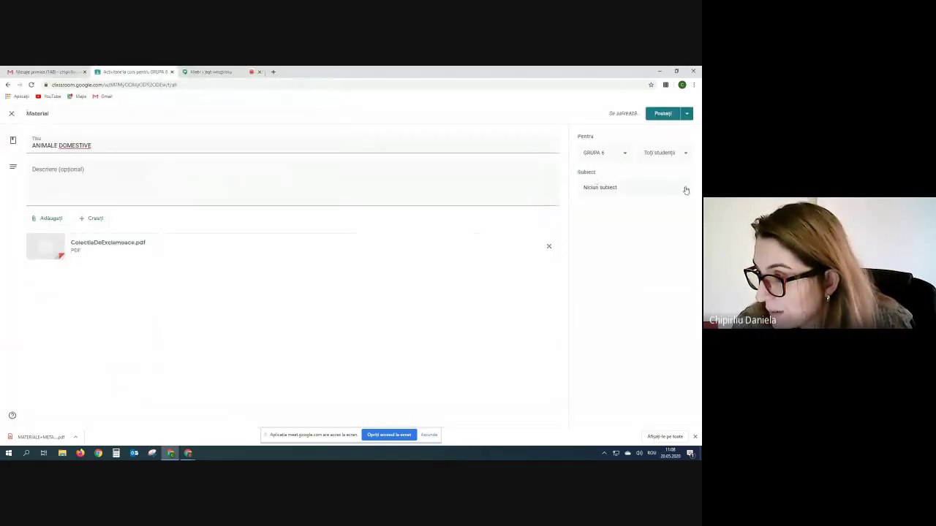
- Post the material under a new topic named 'CUNOASTEREA MEDIULUI'
left_click(604, 188)
left_click(622, 206)
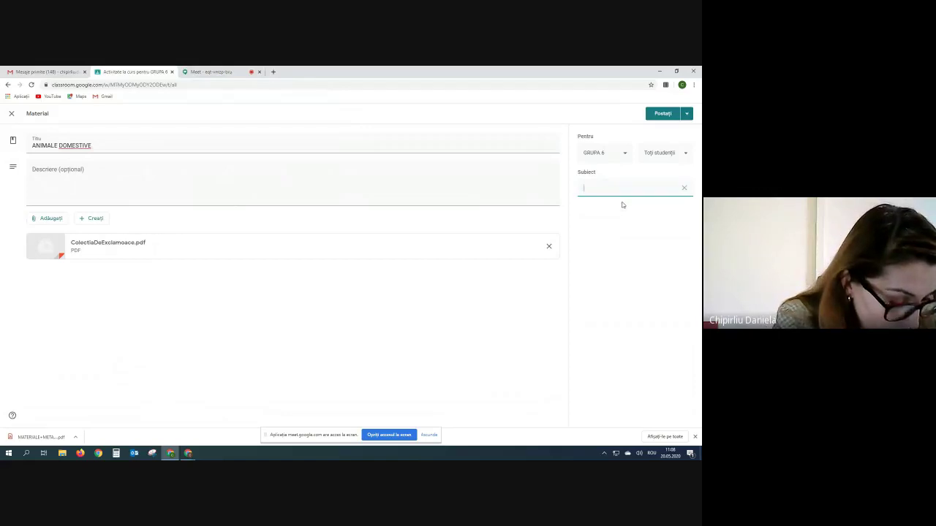
type("CUNOASTEREA MEDIULUI")
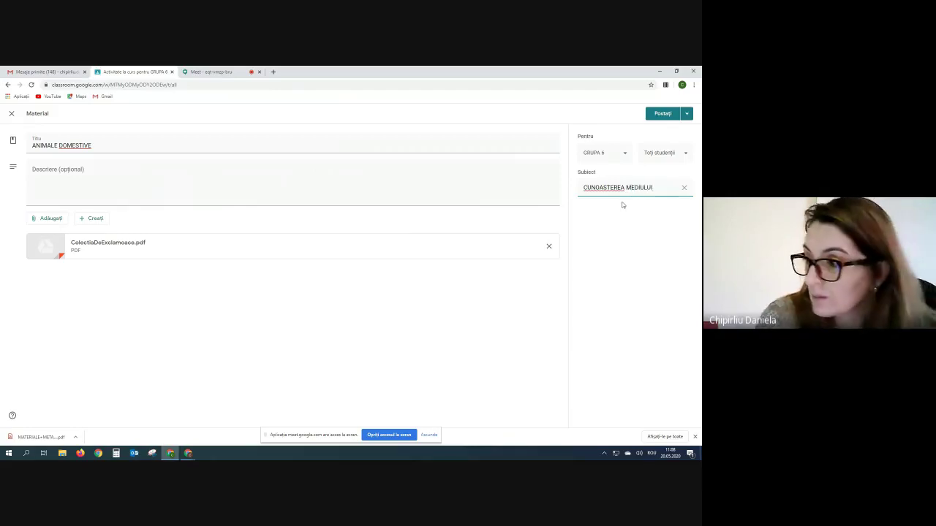
left_click(663, 115)
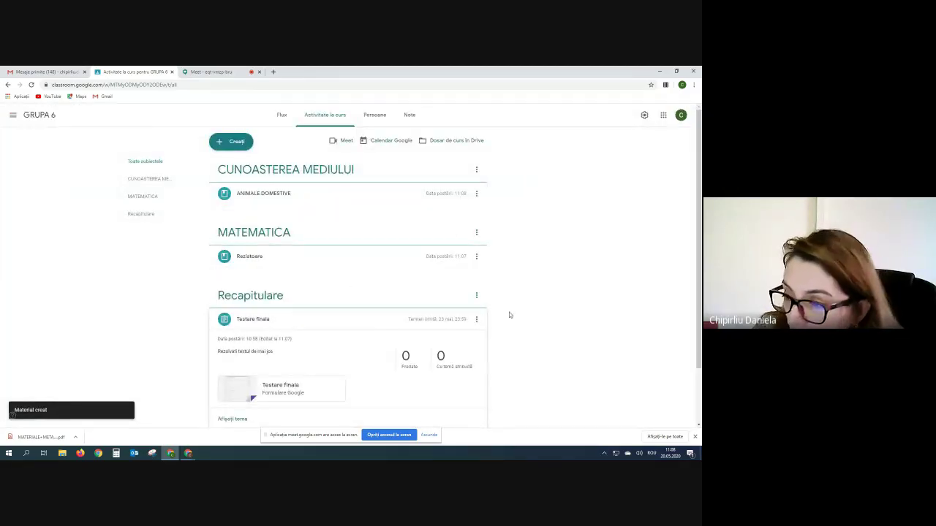
- Rename the Recapitulare topic to 'RECAPITULARE' in all capitals
left_click(476, 296)
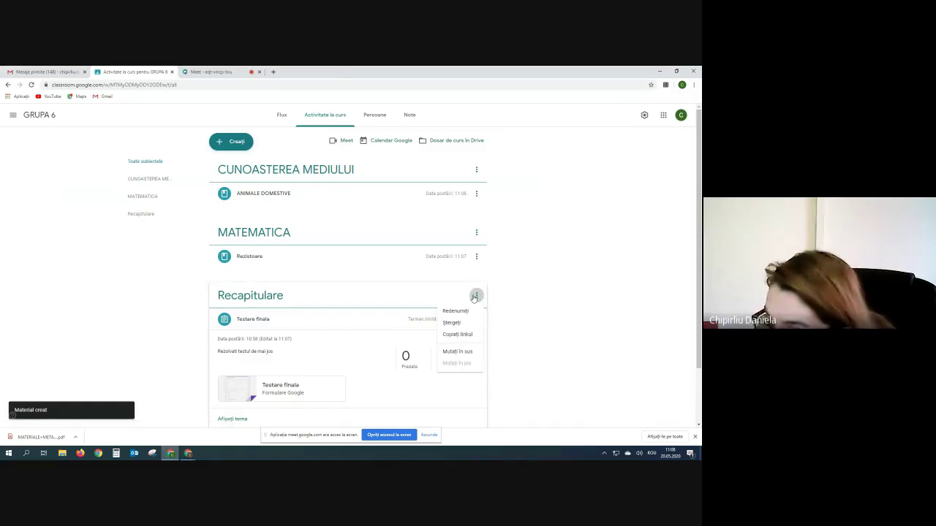
left_click(455, 310)
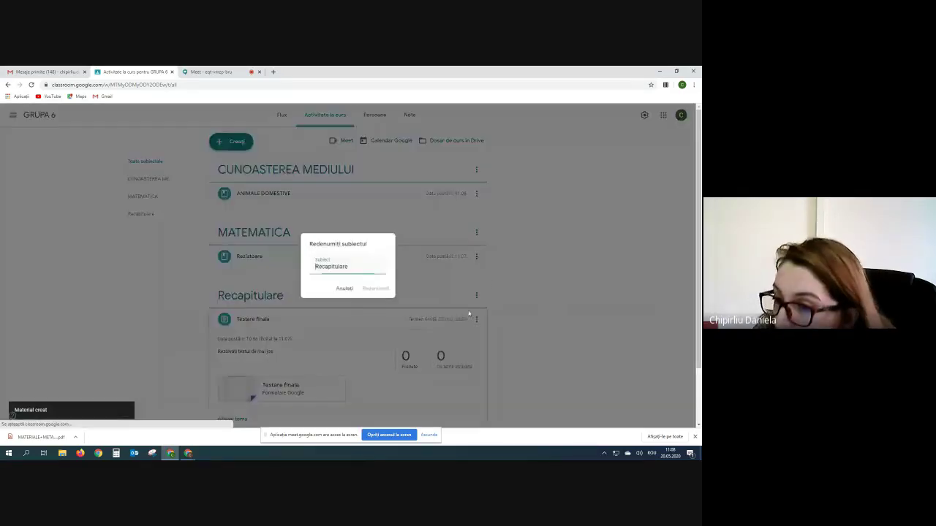
double_click(363, 271)
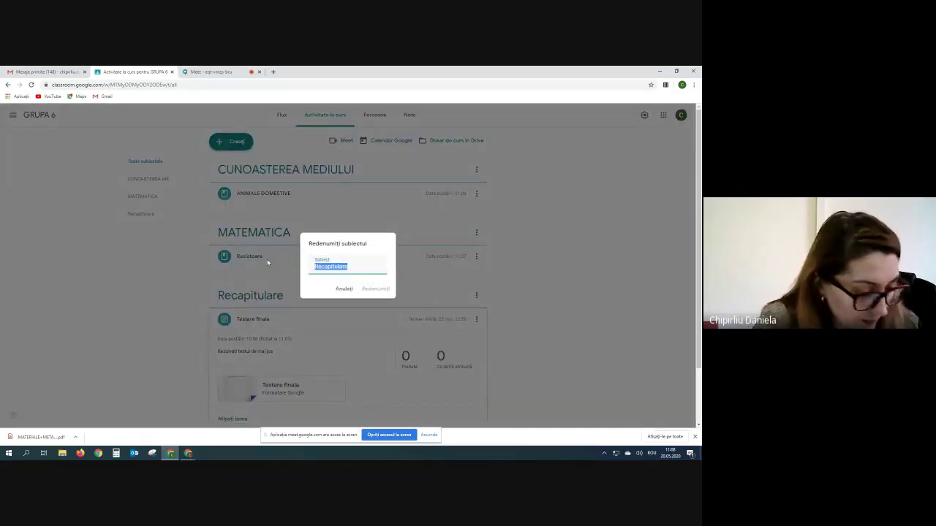
type("f")
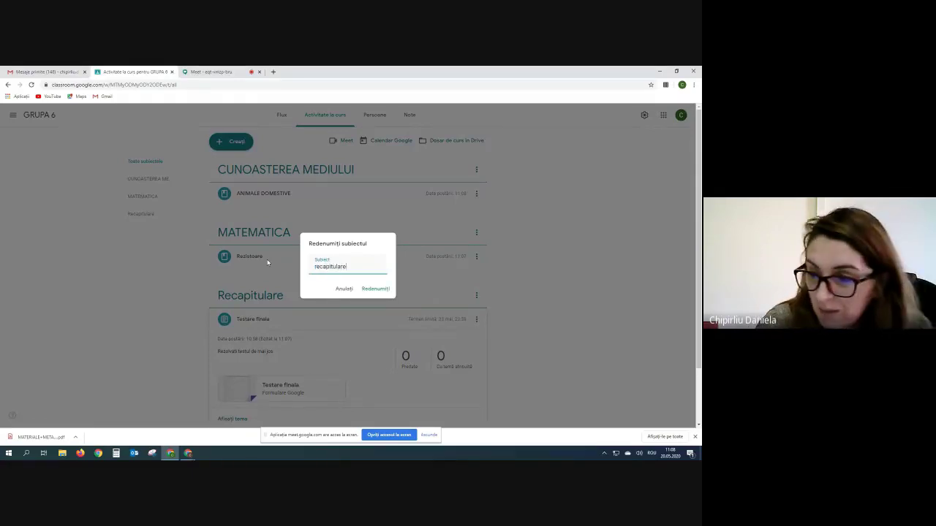
key("BackSpace")
key("BackSpace")
key("BackSpace")
key("BackSpace")
key("BackSpace")
key("BackSpace")
key("BackSpace")
key("BackSpace")
key("BackSpace")
key("BackSpace")
key("BackSpace")
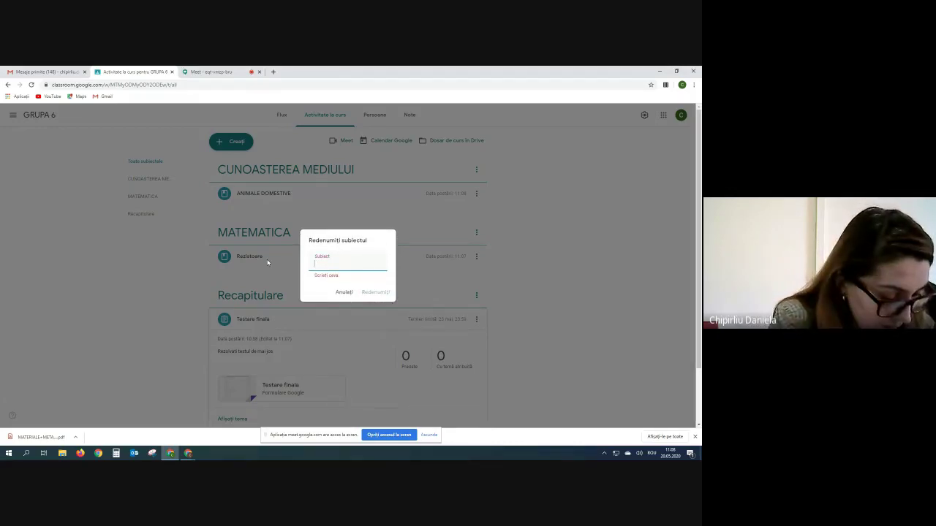
type("RECAPITULARE")
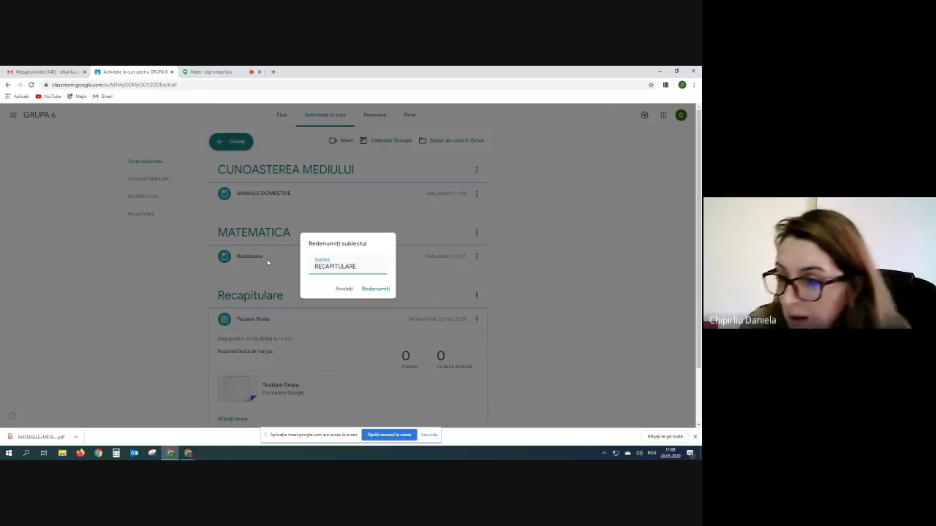
left_click(364, 289)
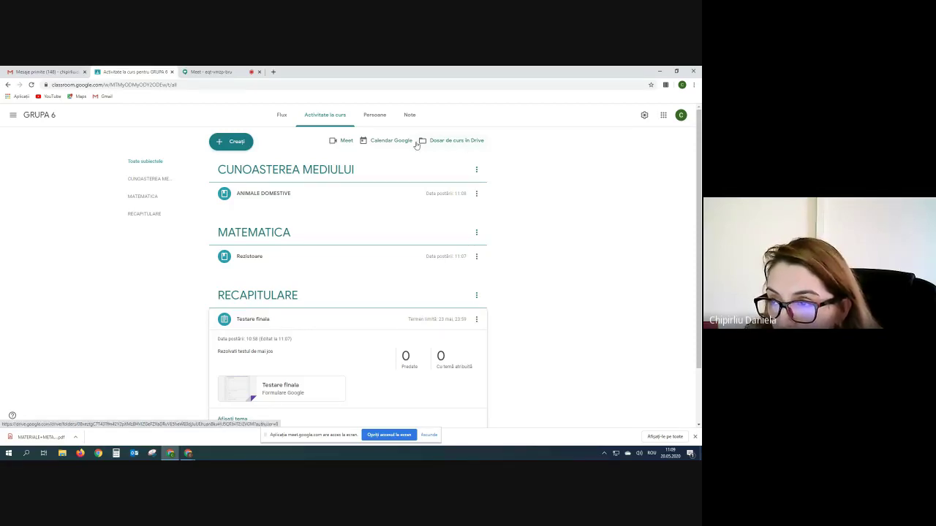
- Open the GRUPA 6 course folder in Google Drive from the Classwork page
left_click(473, 143)
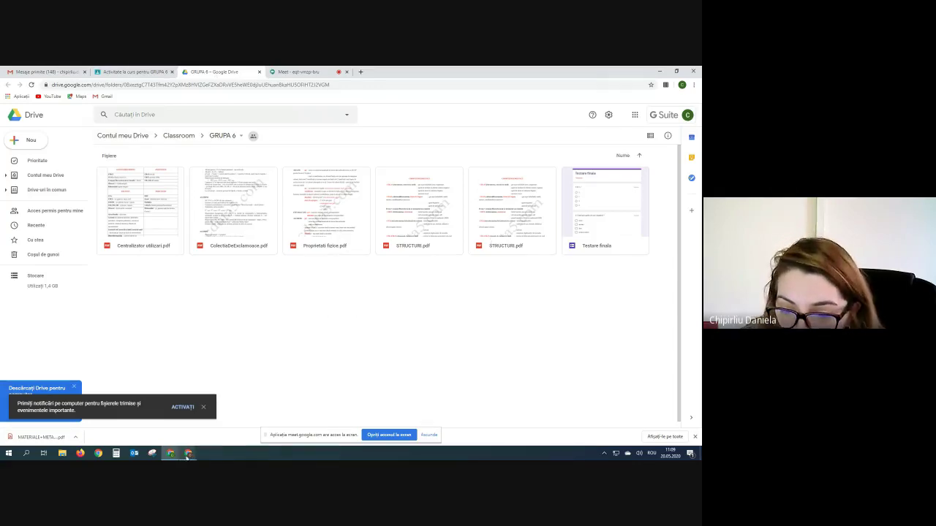
mouse_move(187, 455)
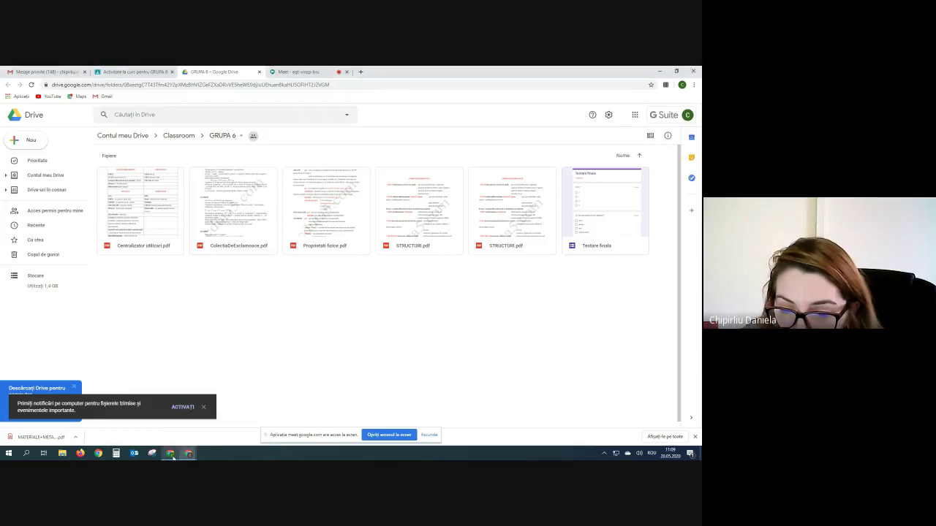
- Switch to the 10B course's classwork in the other window and open its Drive course folder
left_click(147, 421)
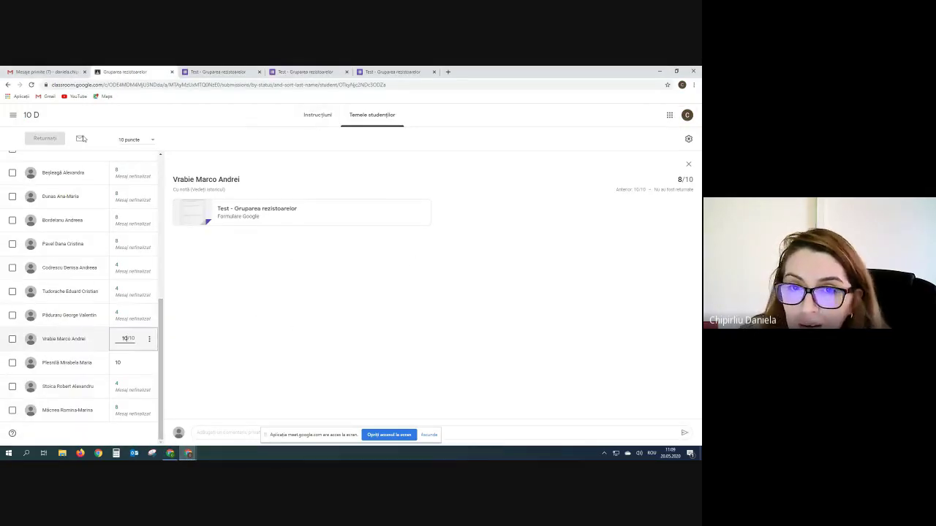
left_click(12, 115)
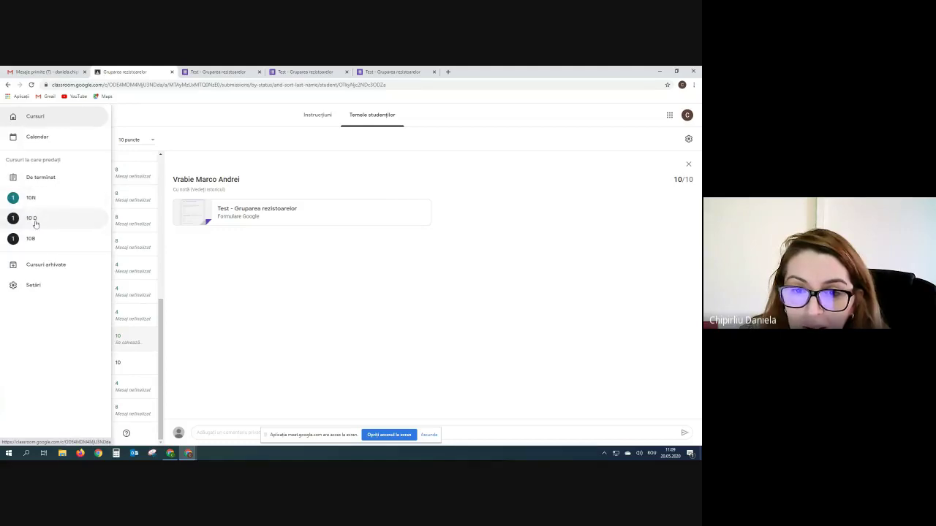
left_click(33, 238)
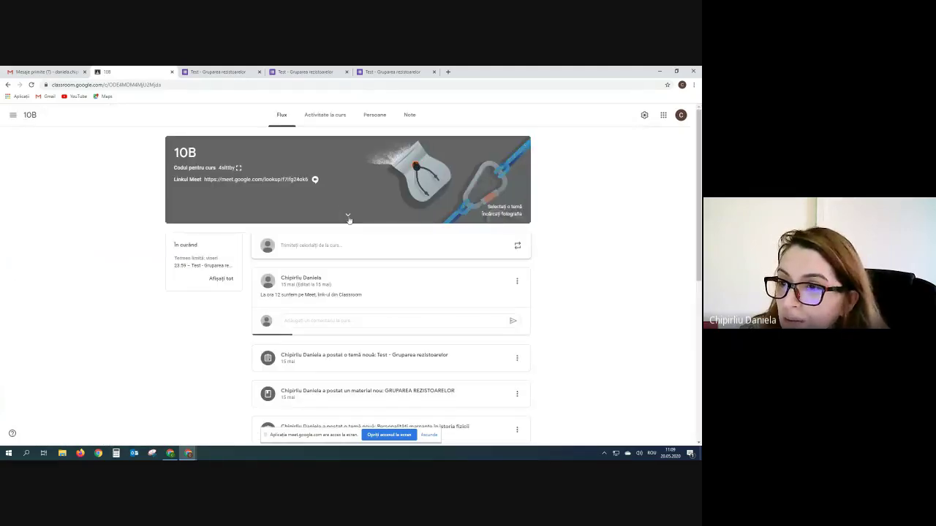
left_click(325, 119)
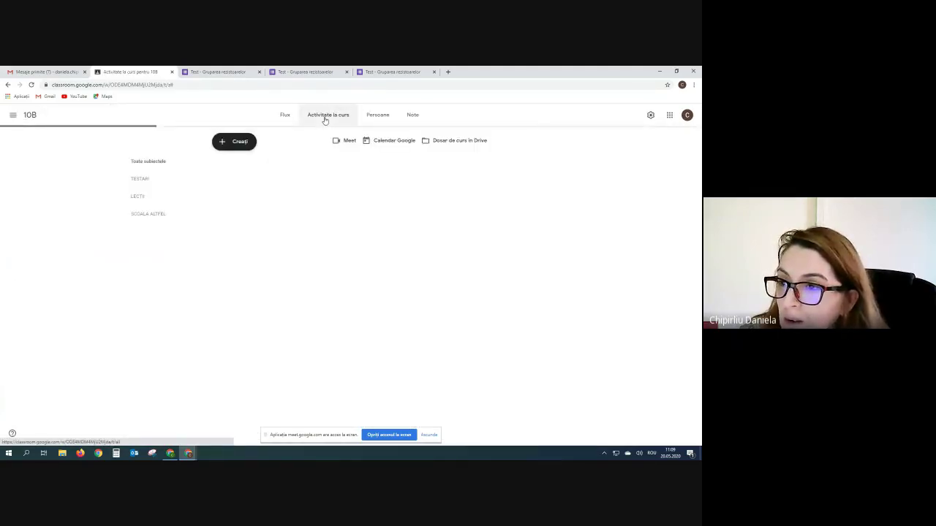
left_click(463, 142)
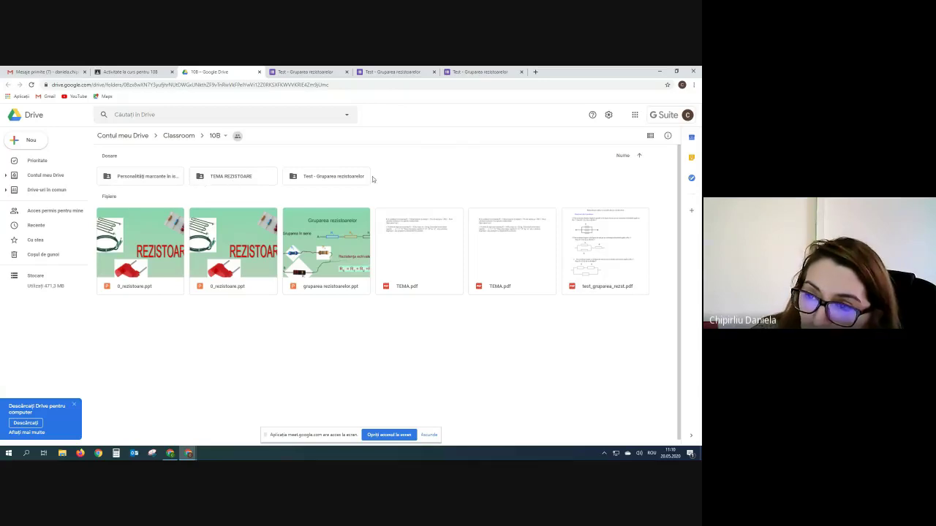
double_click(145, 176)
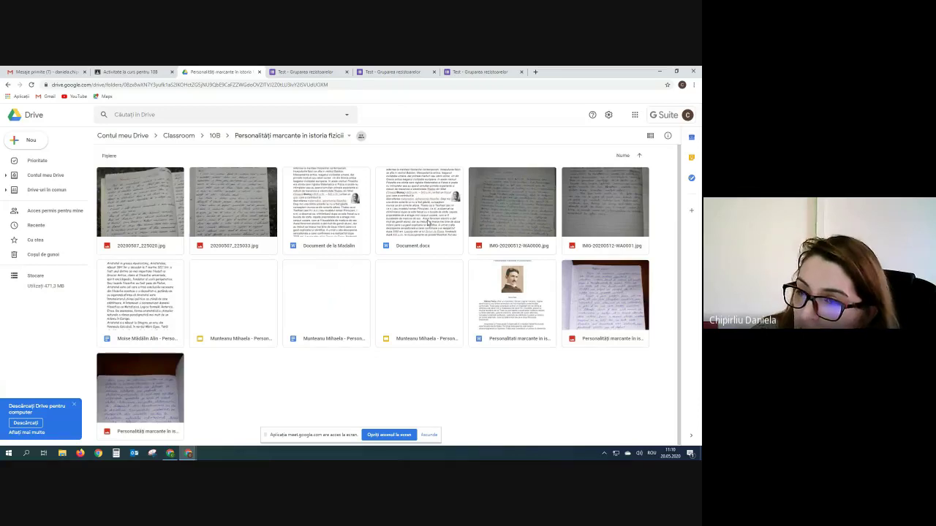
left_click(215, 137)
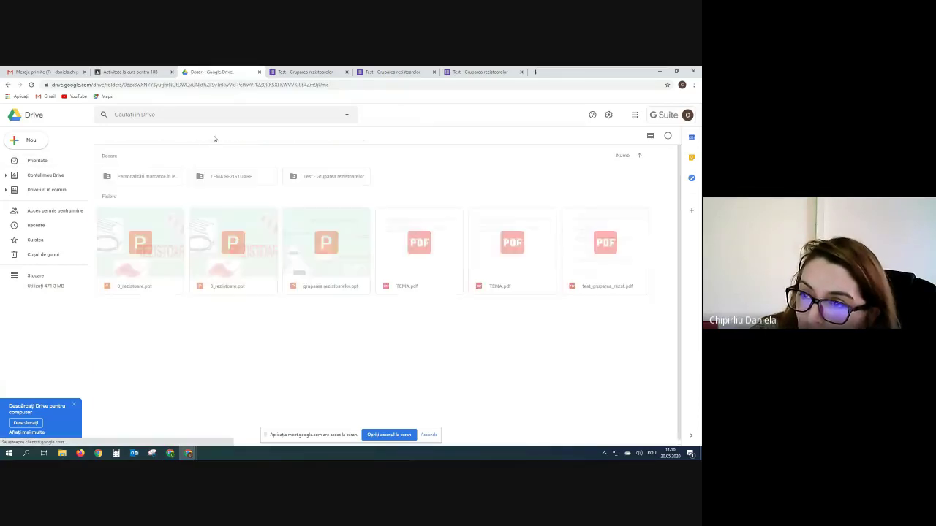
double_click(232, 179)
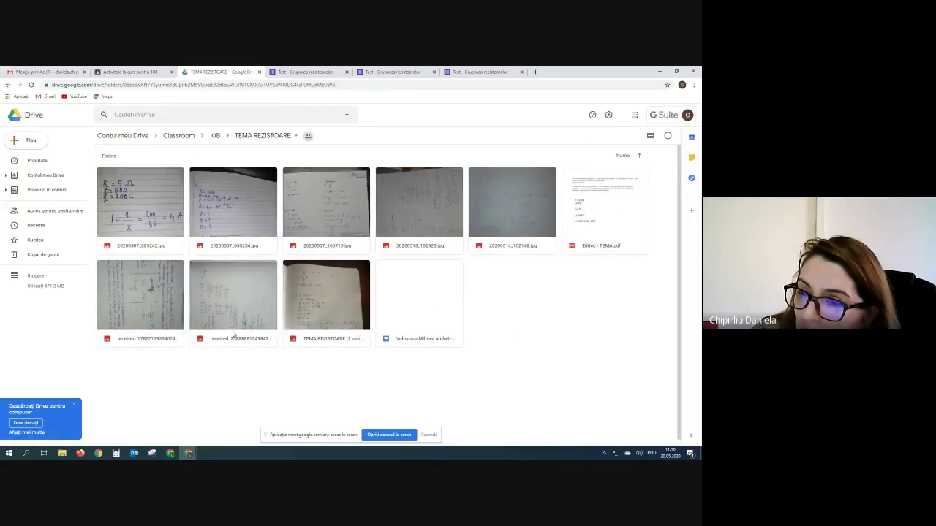
left_click(216, 137)
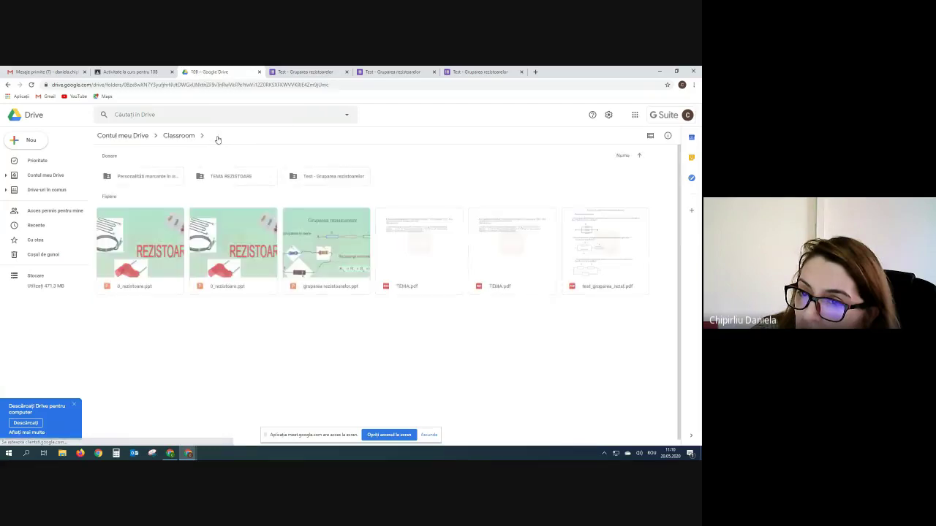
double_click(352, 183)
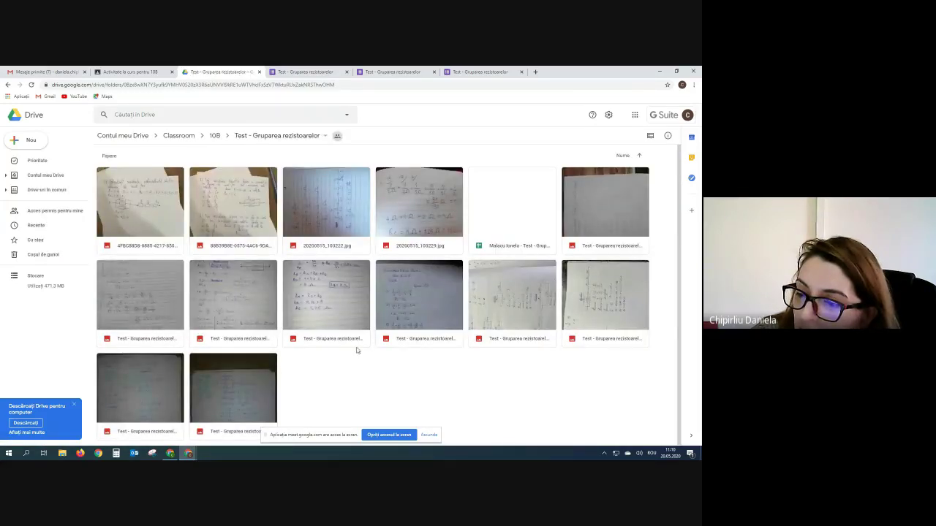
left_click(215, 137)
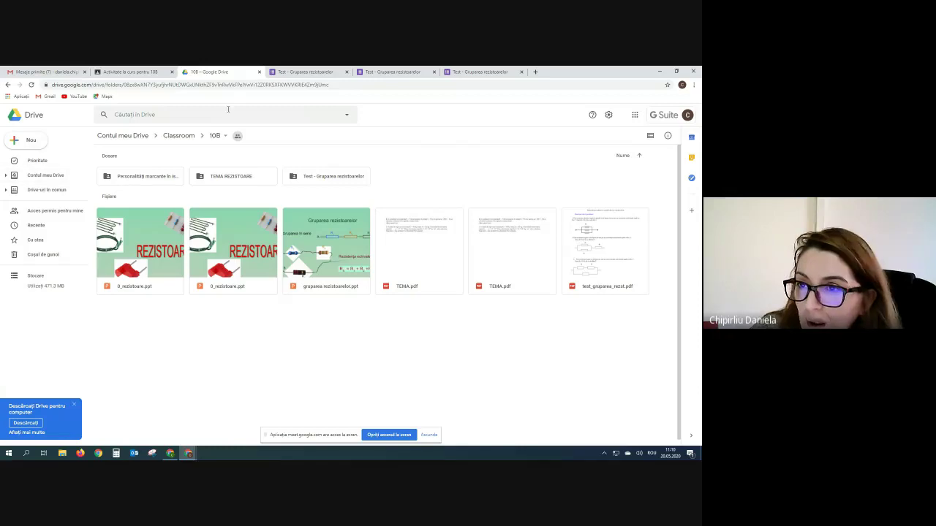
- Browse the Classroom Drive folders via GRUPA 2 into GRUPA 6, then return to the Meet call
left_click(658, 74)
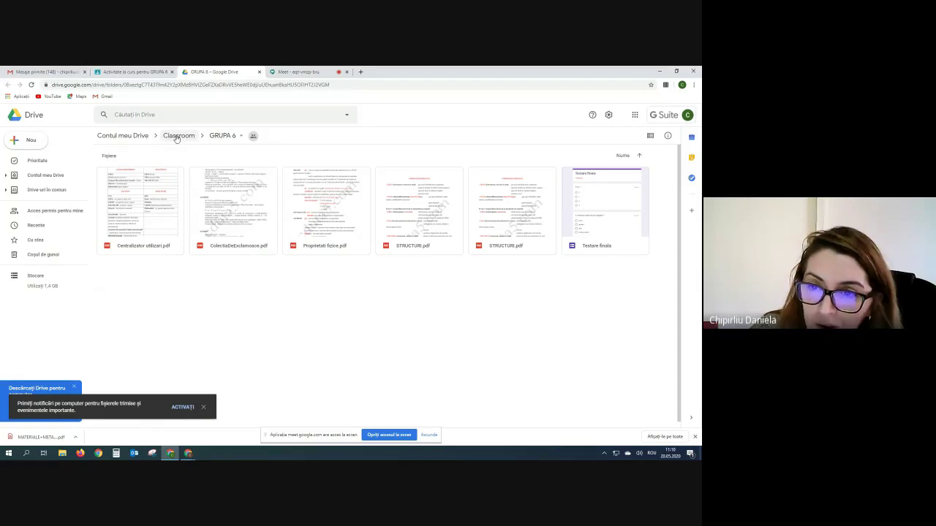
left_click(176, 137)
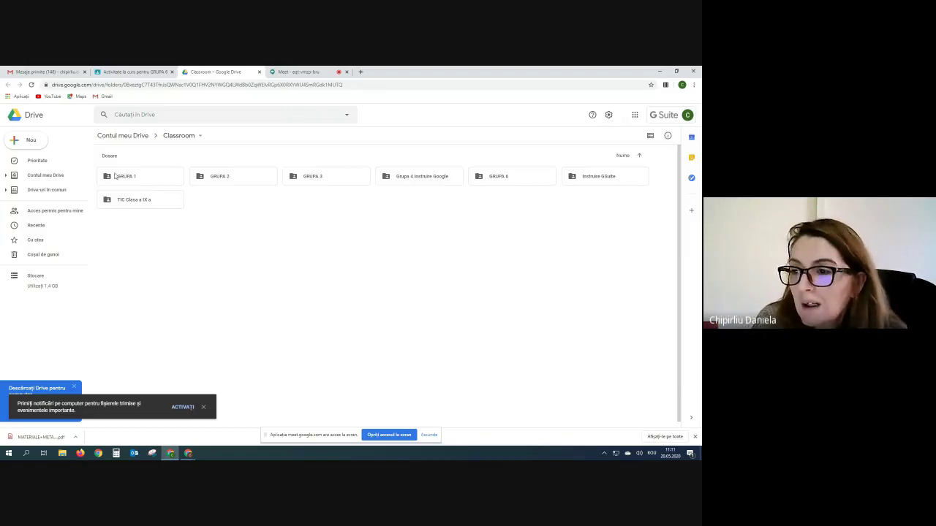
double_click(230, 178)
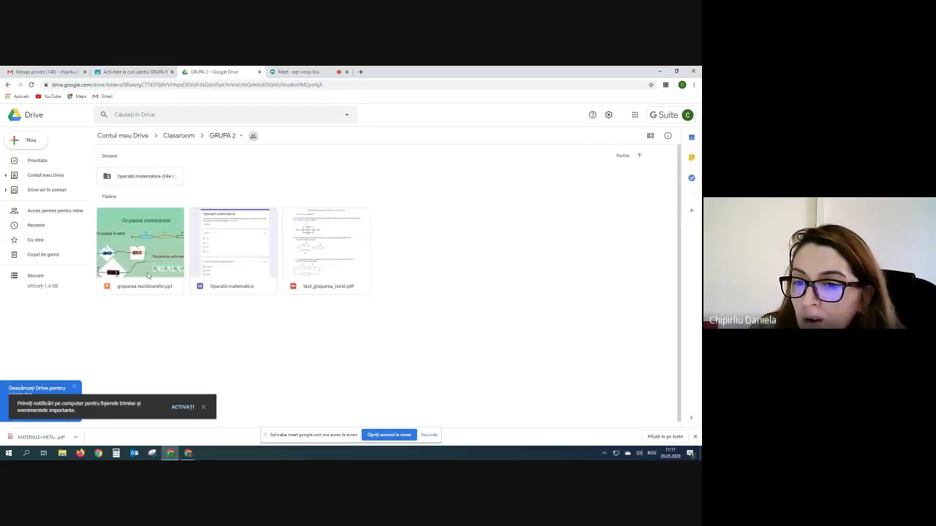
double_click(142, 179)
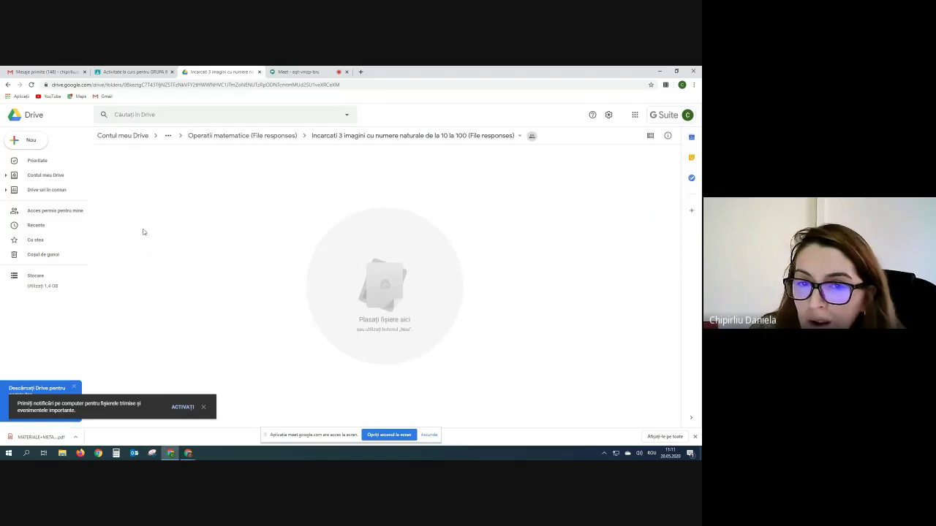
left_click(168, 138)
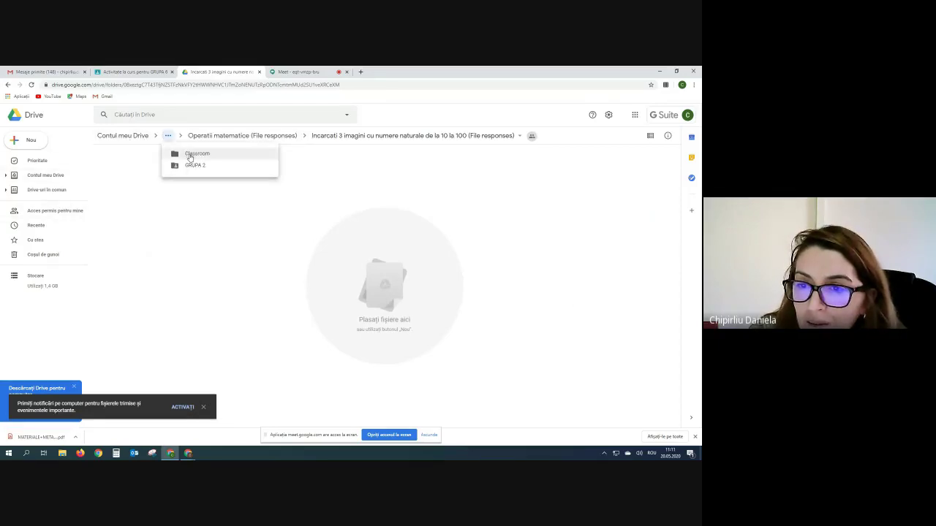
left_click(189, 155)
double_click(220, 177)
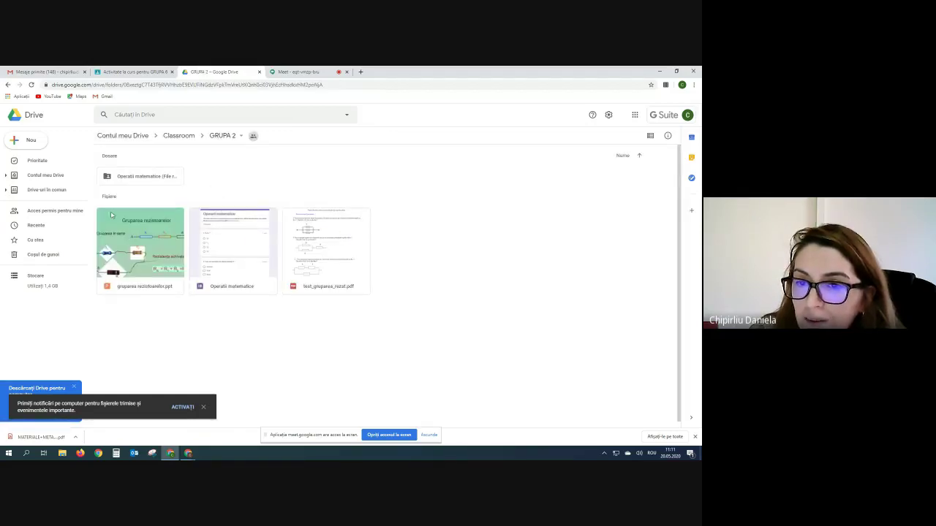
left_click(176, 136)
double_click(504, 176)
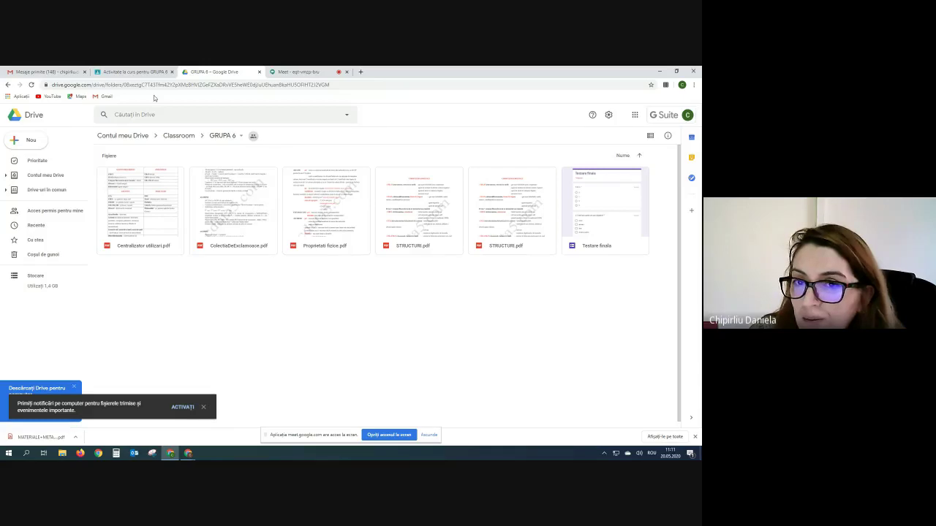
left_click(135, 72)
left_click(295, 72)
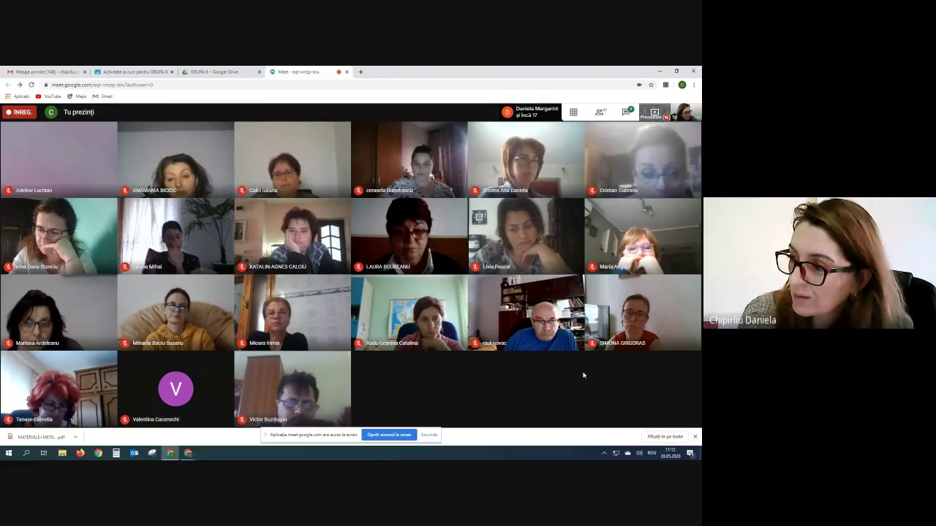
- Bring the GRUPA 6 Drive folder tab back onto the shared screen
left_click(202, 72)
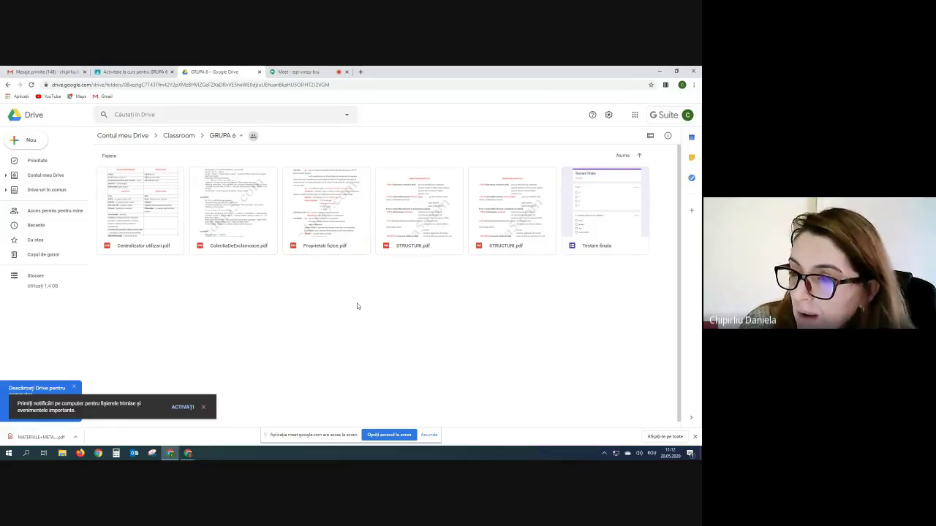
- Create a 'Materiale didactice' folder inside the Classroom folder in My Drive
left_click(122, 136)
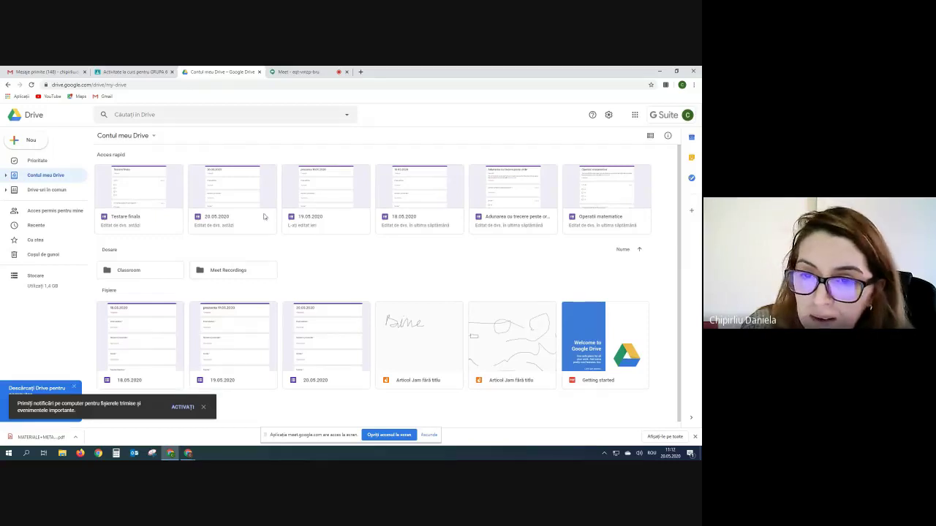
double_click(144, 274)
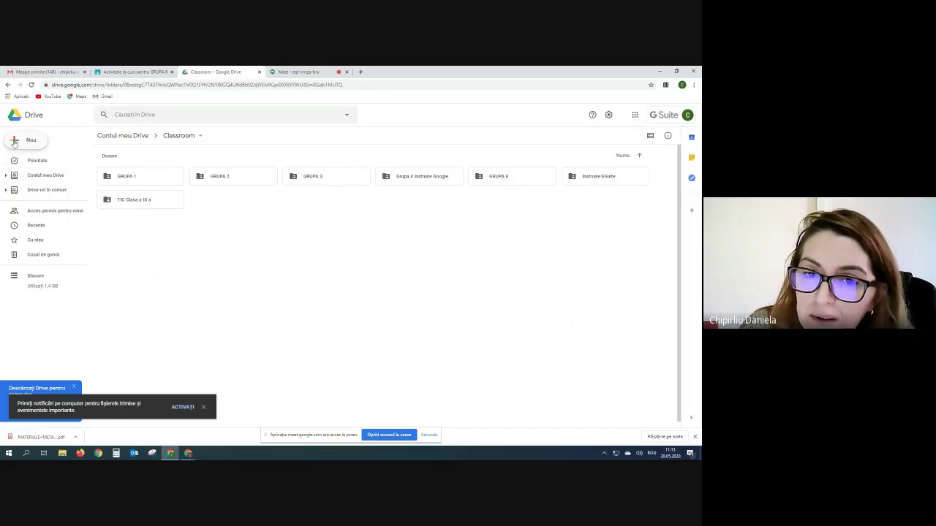
left_click(14, 142)
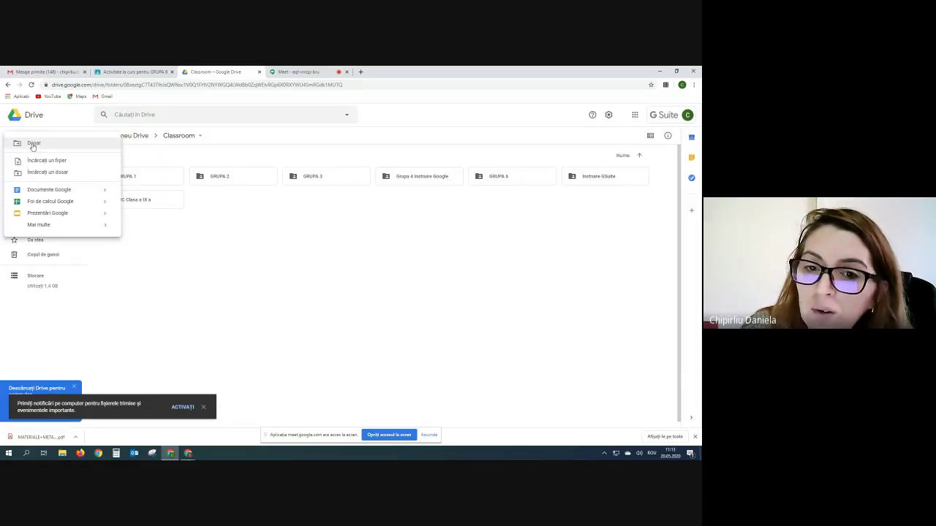
left_click(33, 145)
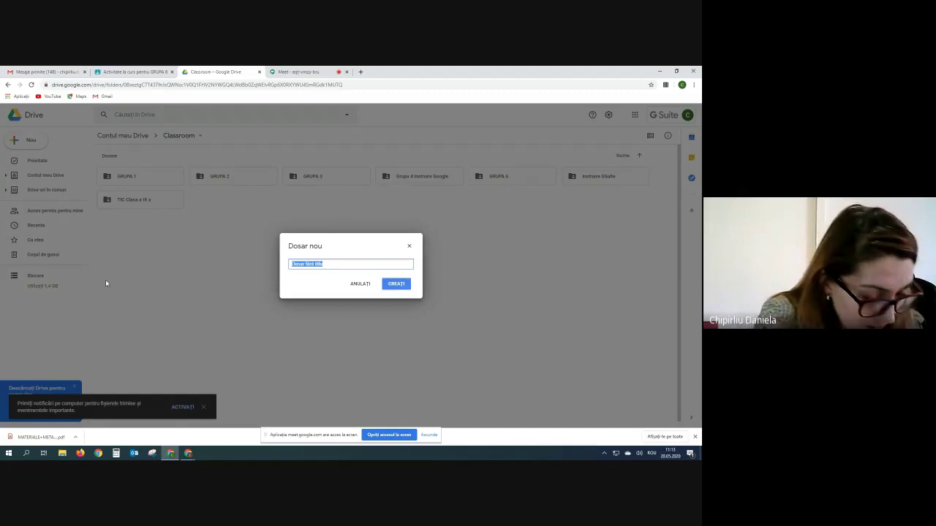
type("Materiale didactice")
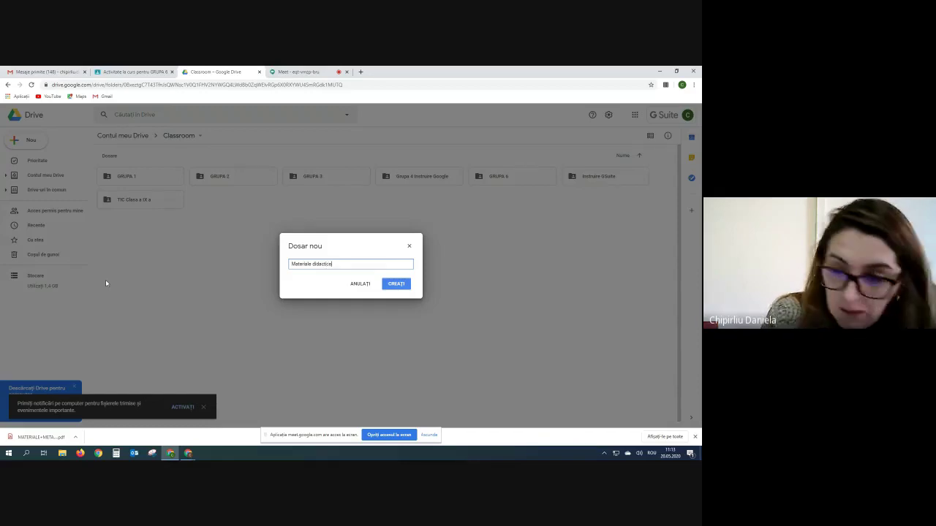
left_click(396, 284)
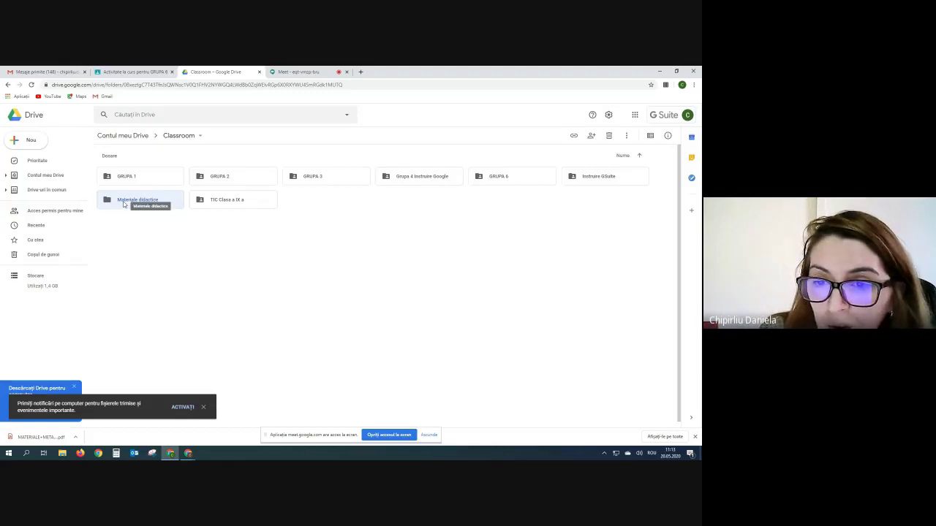
- Upload the Desktop CHIMIE folder with its six PDFs into Materiale didactice and check its contents
double_click(124, 202)
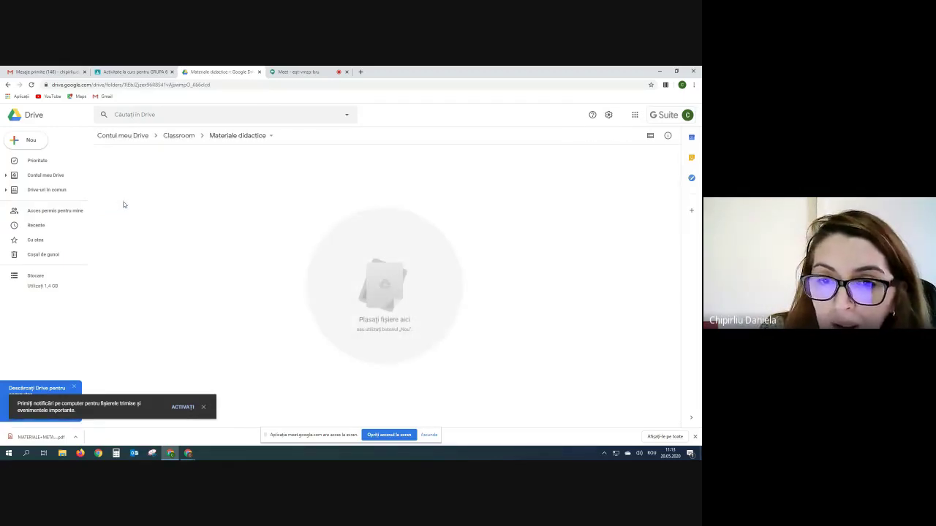
left_click(15, 140)
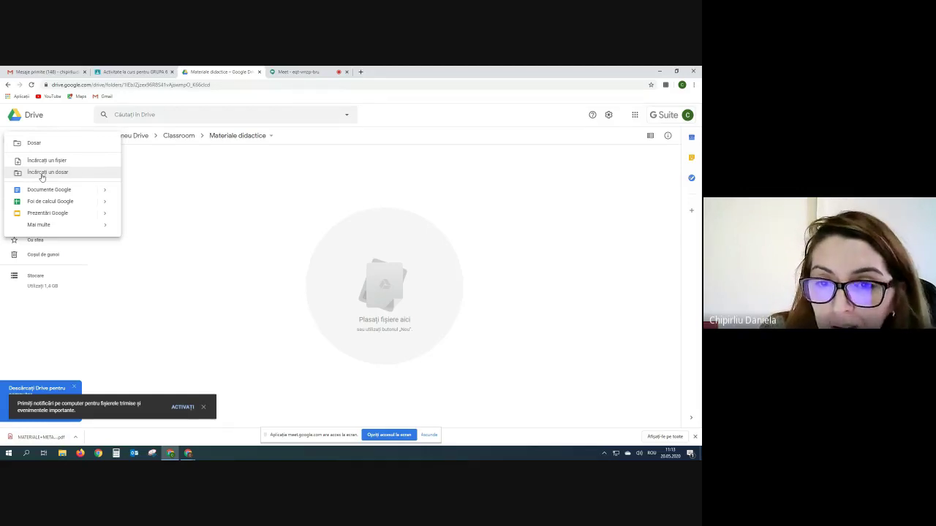
left_click(41, 173)
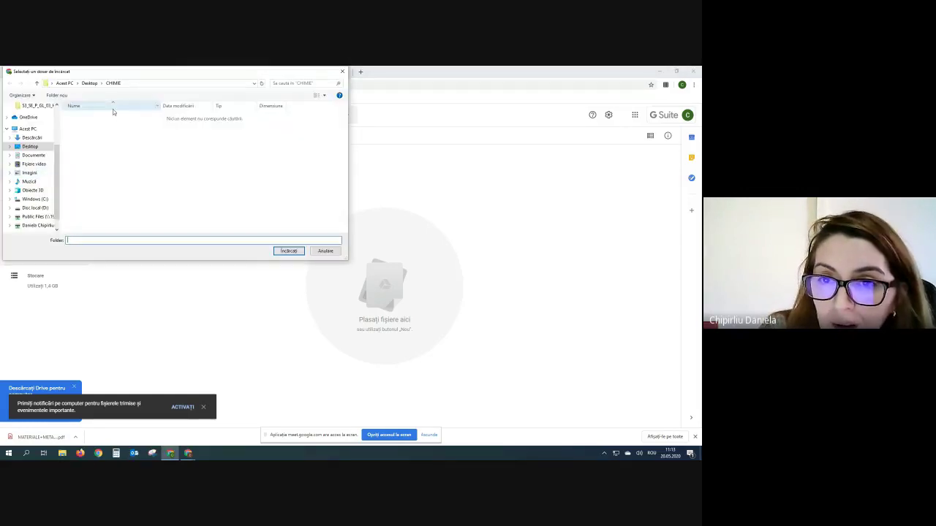
left_click(112, 83)
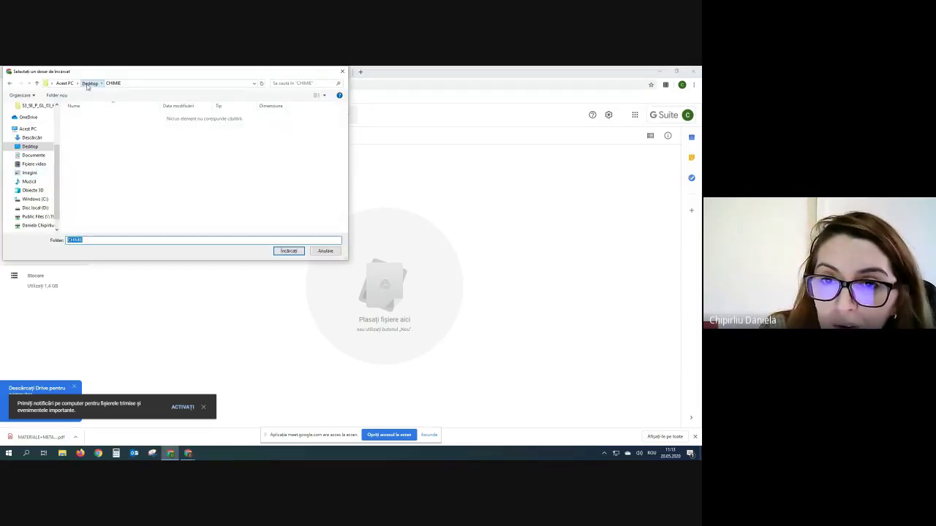
left_click(90, 83)
left_click(81, 171)
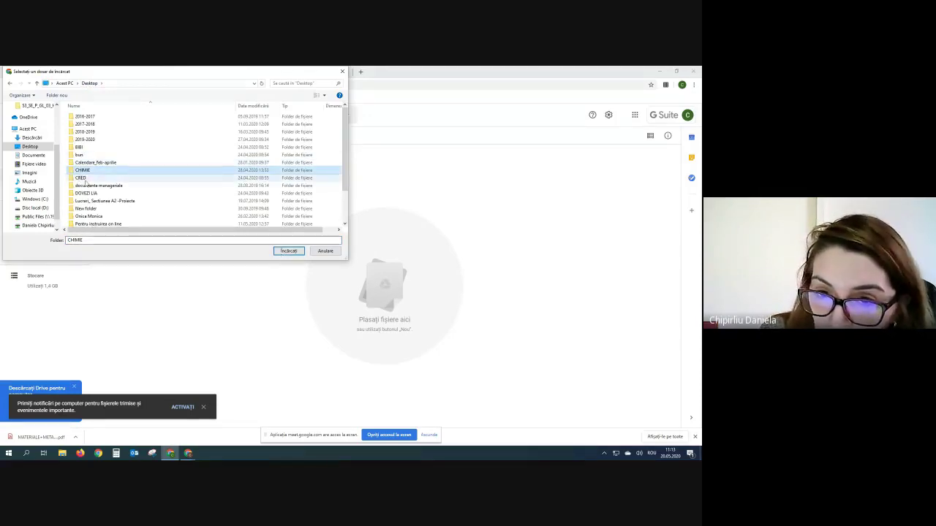
left_click(286, 251)
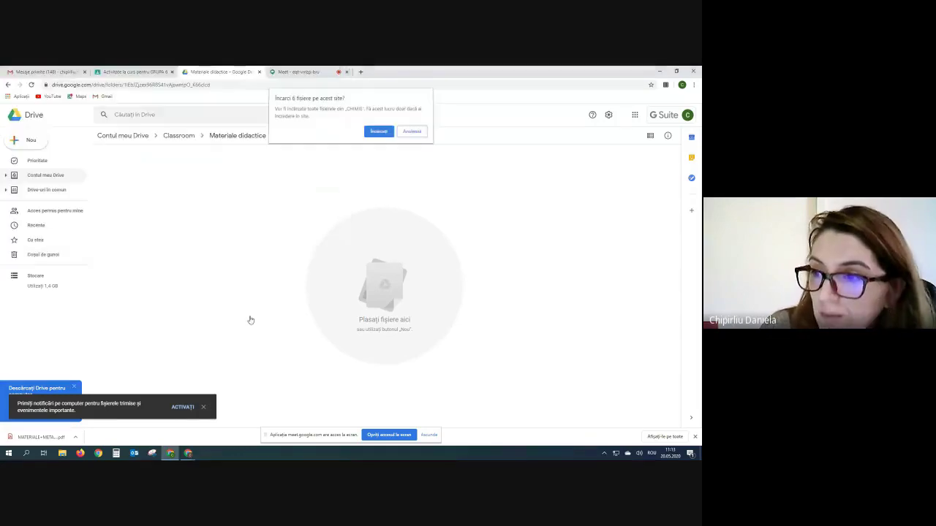
left_click(379, 129)
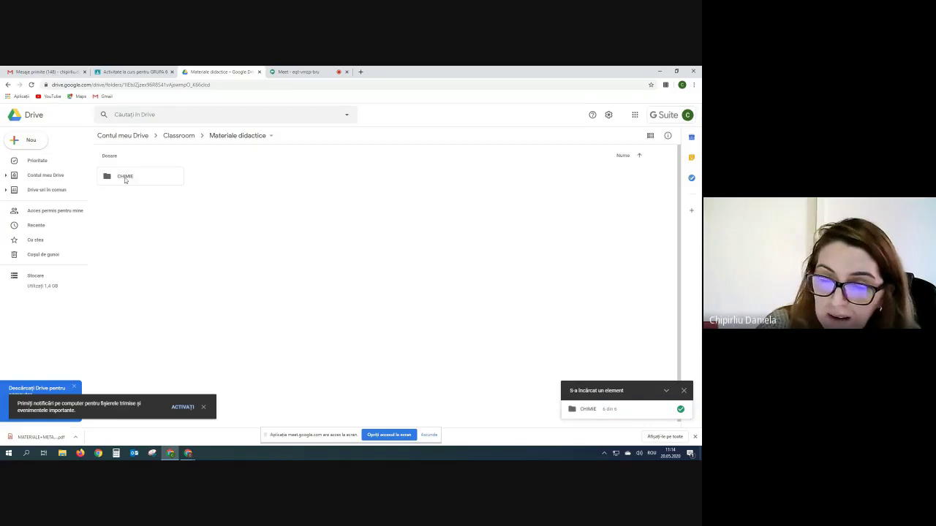
double_click(125, 178)
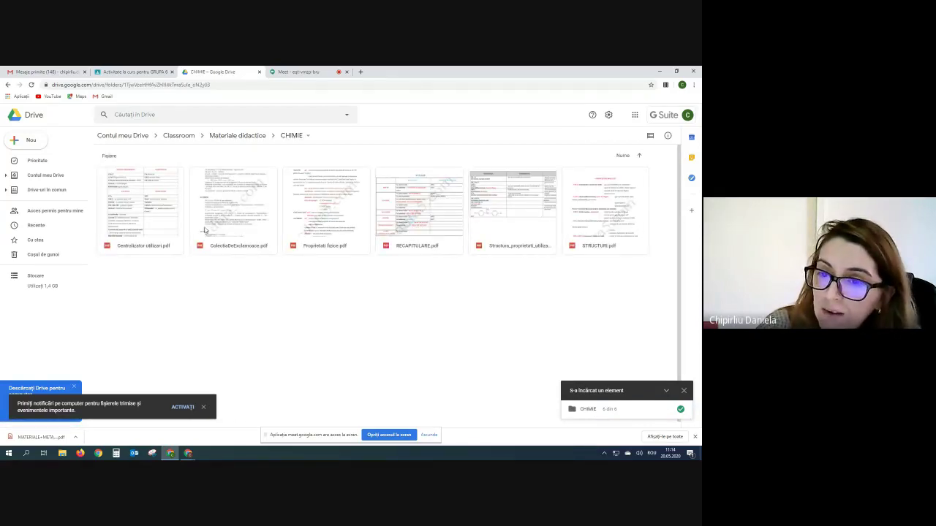
left_click(225, 137)
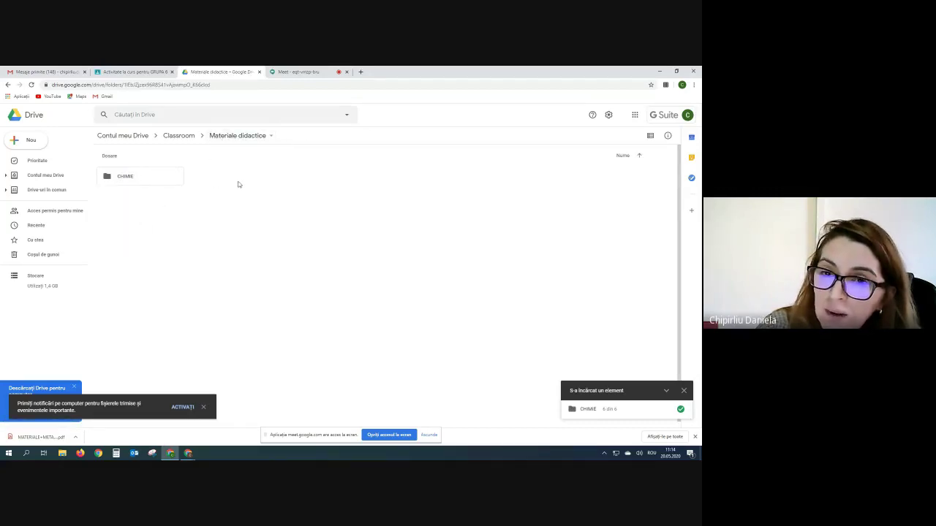
- Start a folder upload from the Desktop, then cancel the folder chooser without uploading
left_click(12, 144)
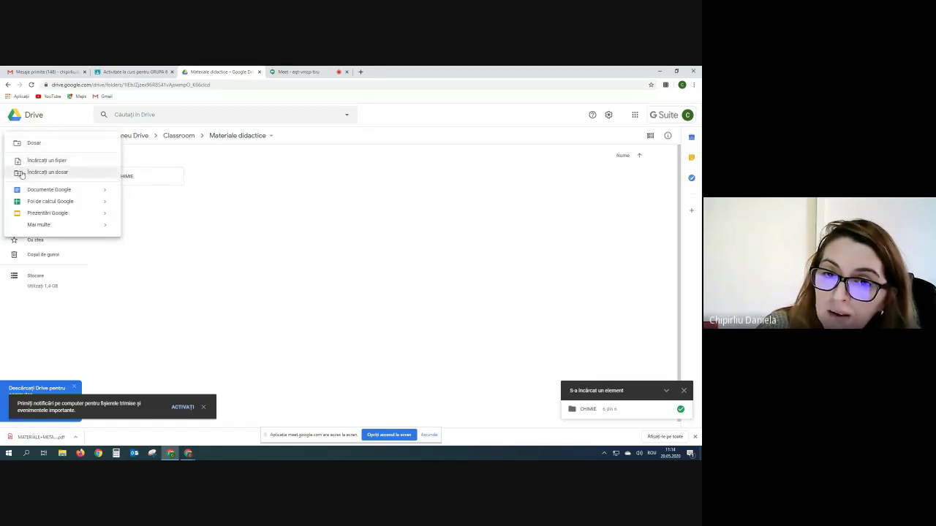
left_click(21, 174)
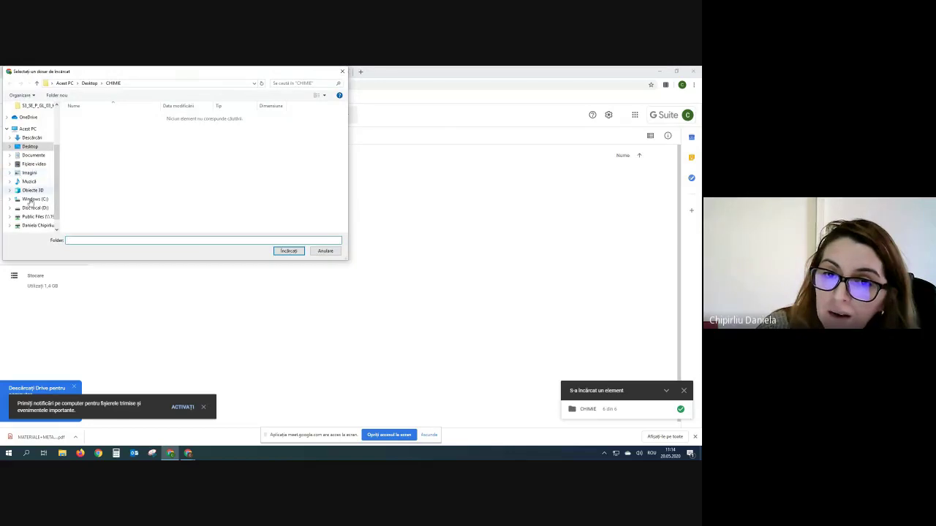
left_click(91, 83)
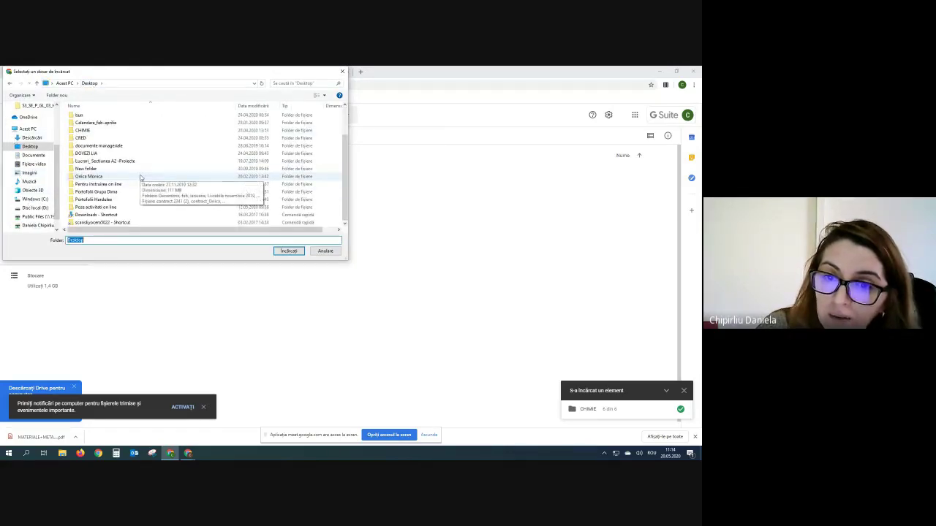
scroll(177, 170, "down", 1)
scroll(177, 170, "up", 2)
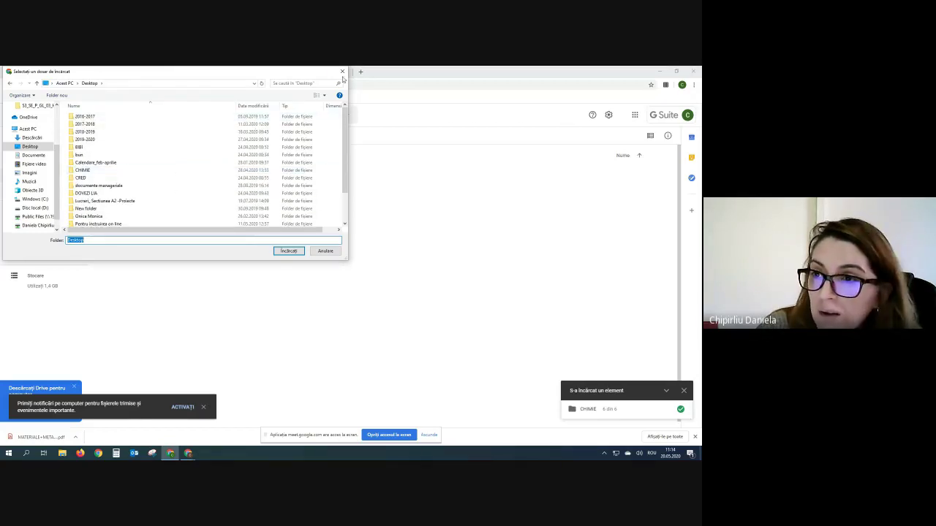
left_click(342, 73)
- Upload the file Factura-63506.pdf from the Desktop into Materiale didactice
left_click(16, 139)
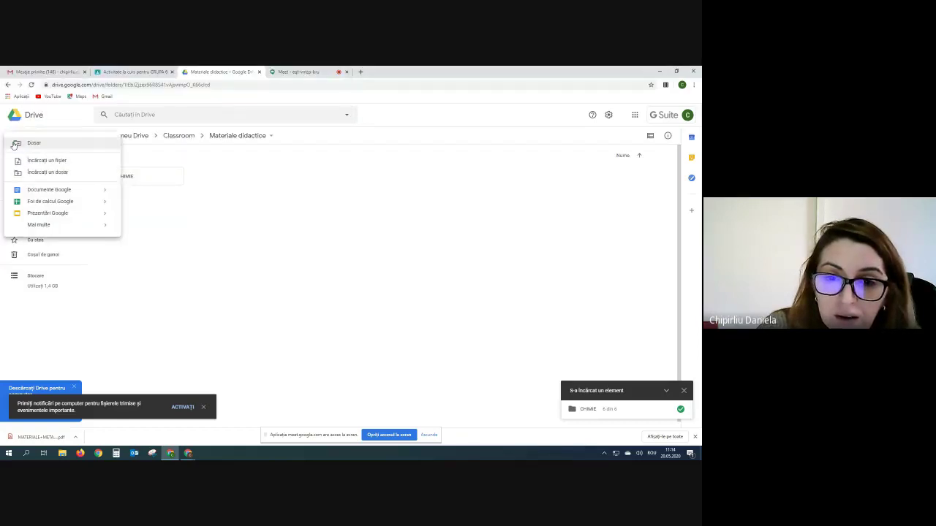
left_click(28, 161)
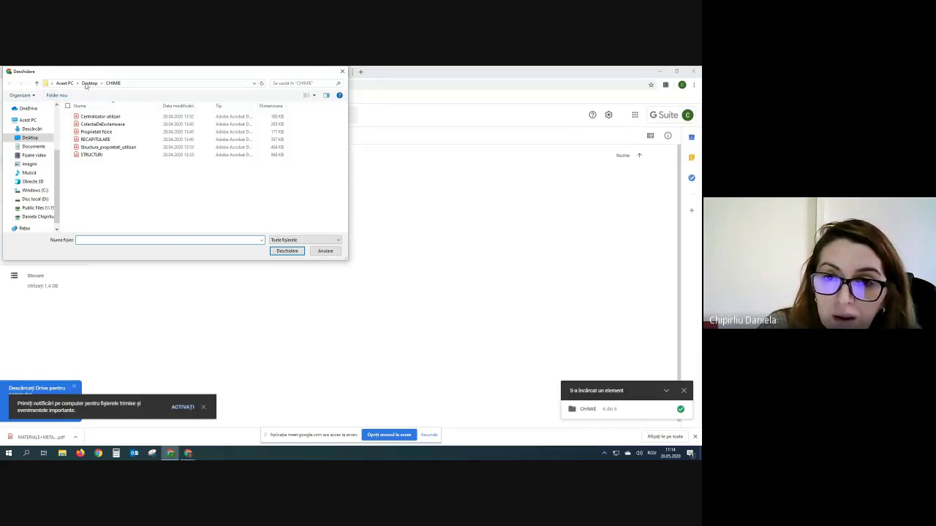
left_click(88, 83)
scroll(164, 151, "down", 3)
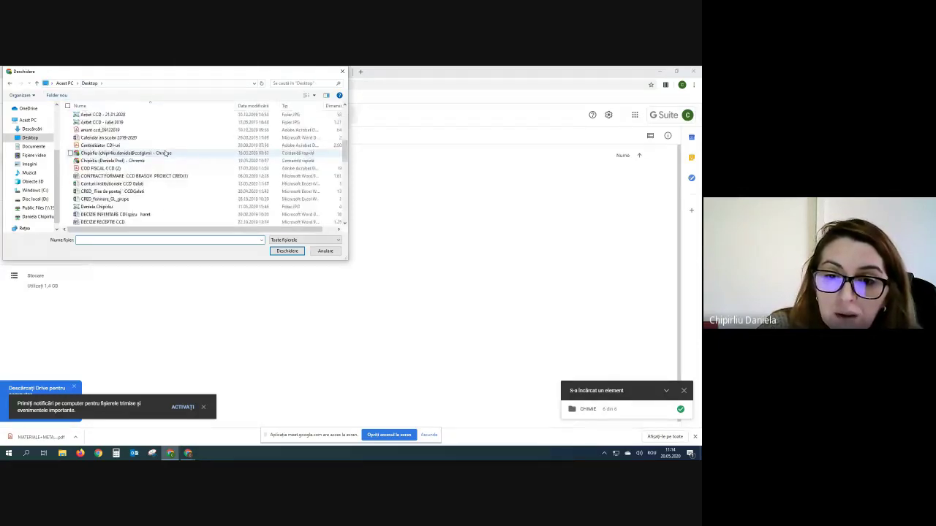
scroll(166, 152, "down", 2)
scroll(165, 153, "down", 1)
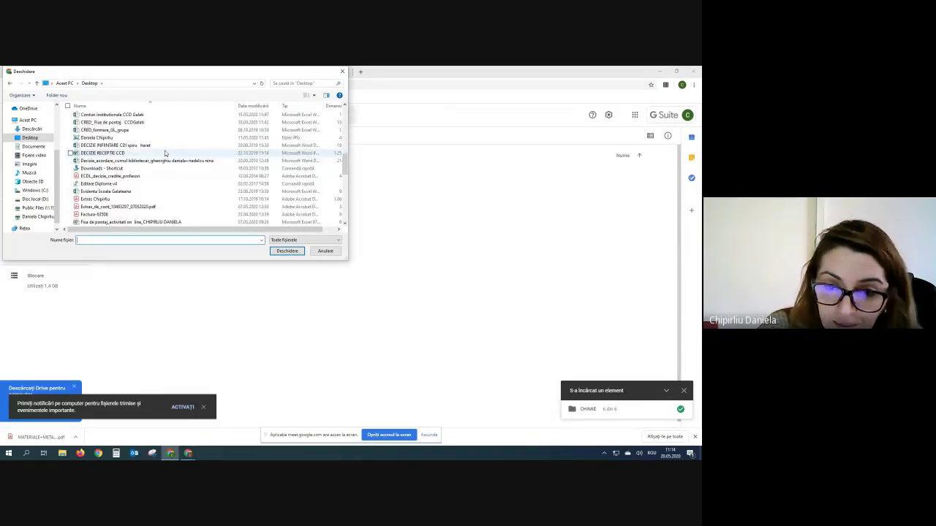
scroll(166, 153, "down", 2)
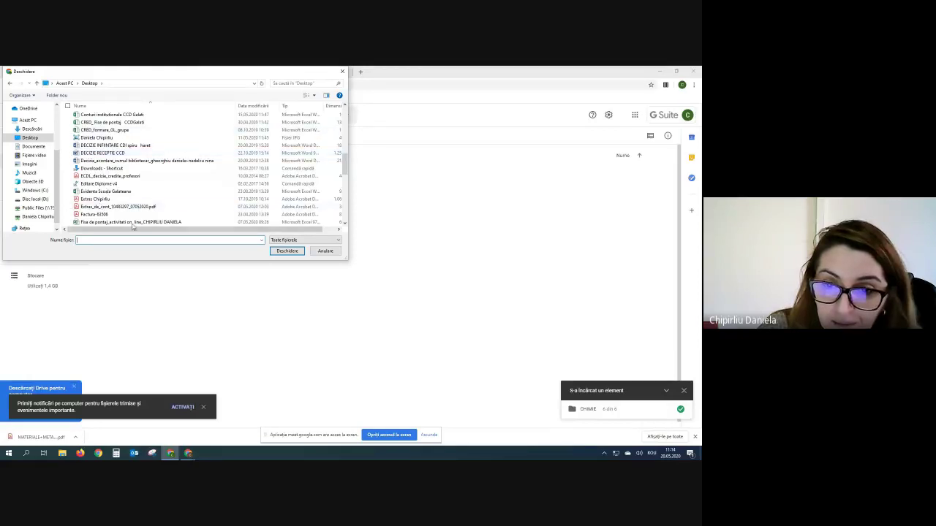
left_click(93, 169)
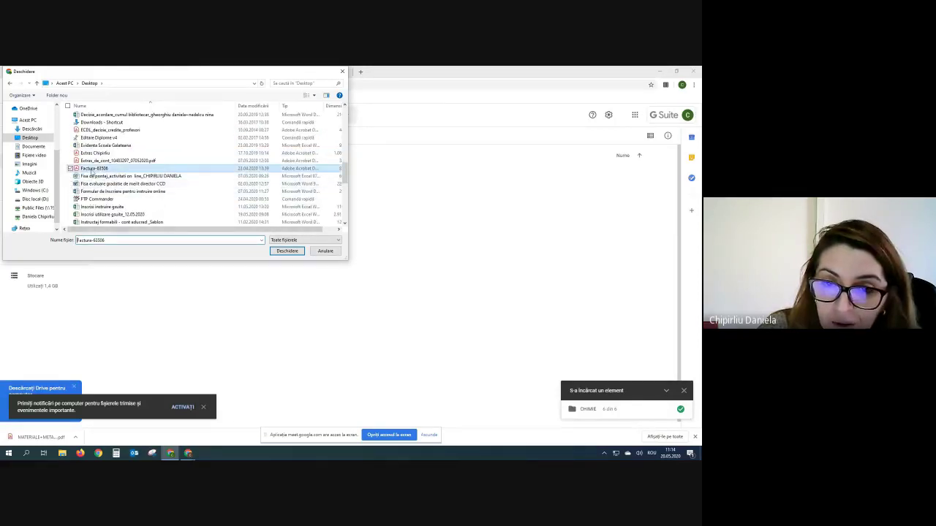
left_click(288, 251)
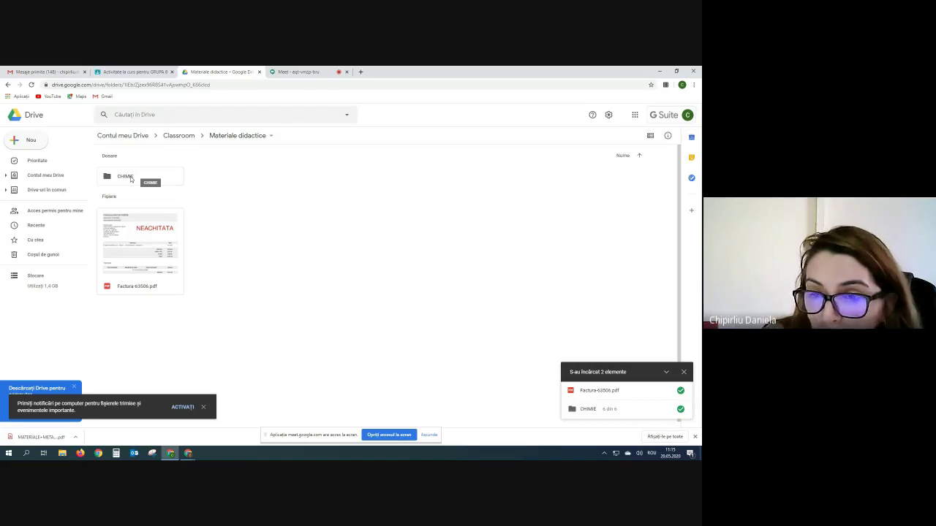
- Revisit CHIMIE, dismiss the notification prompts and upload panel, and bring up the Materiale didactice folder menu
double_click(131, 181)
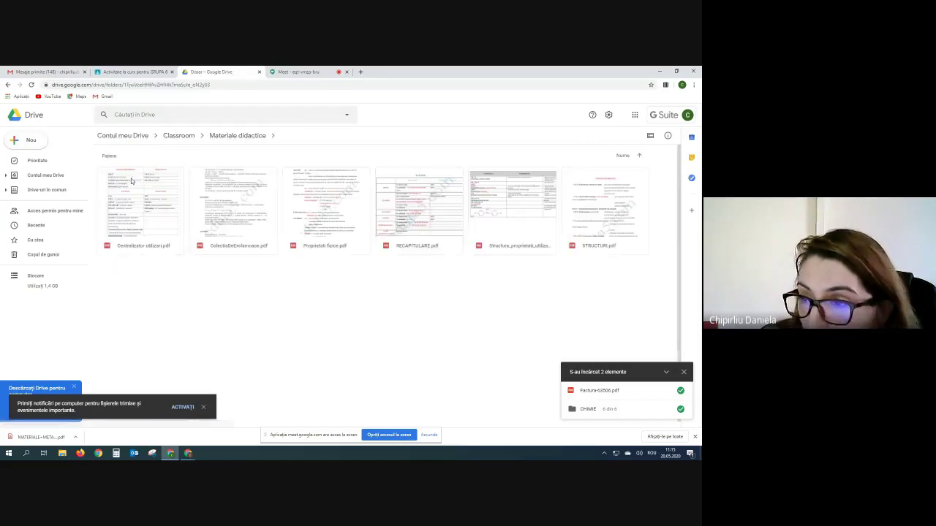
left_click(237, 135)
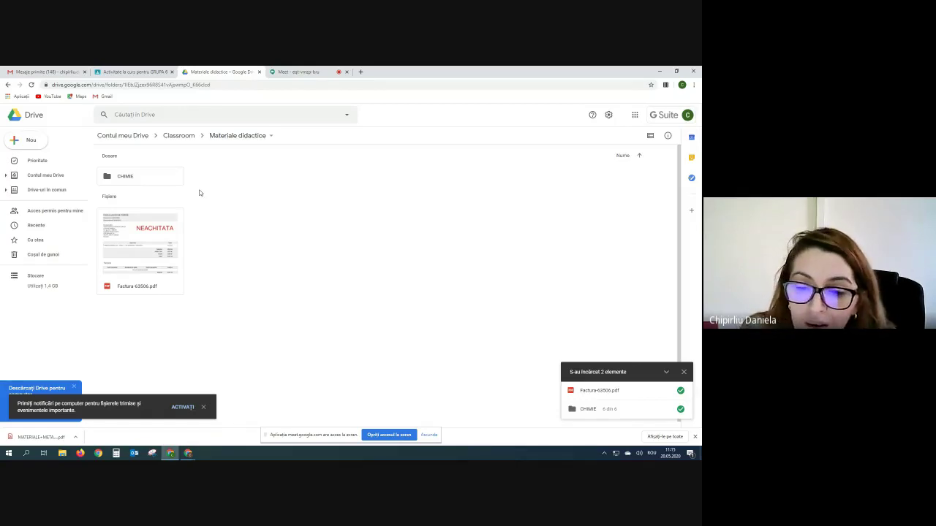
left_click(181, 407)
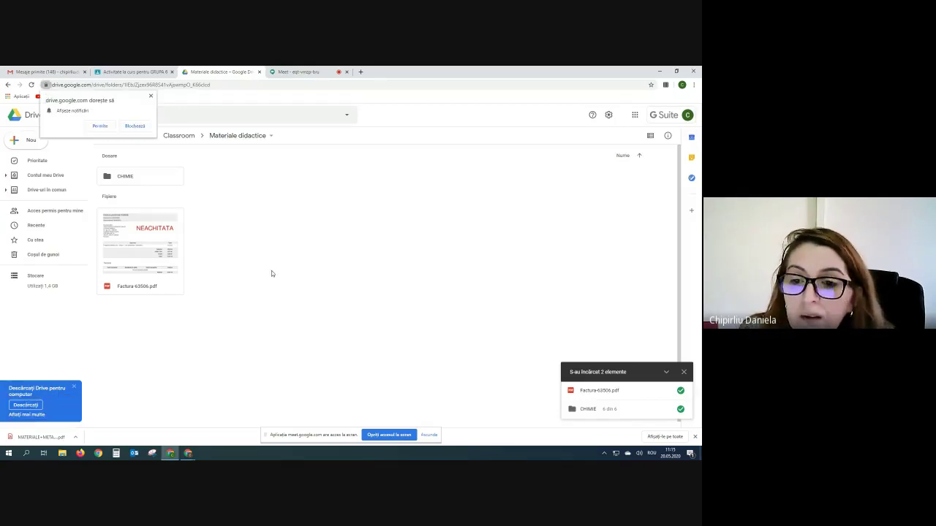
left_click(105, 129)
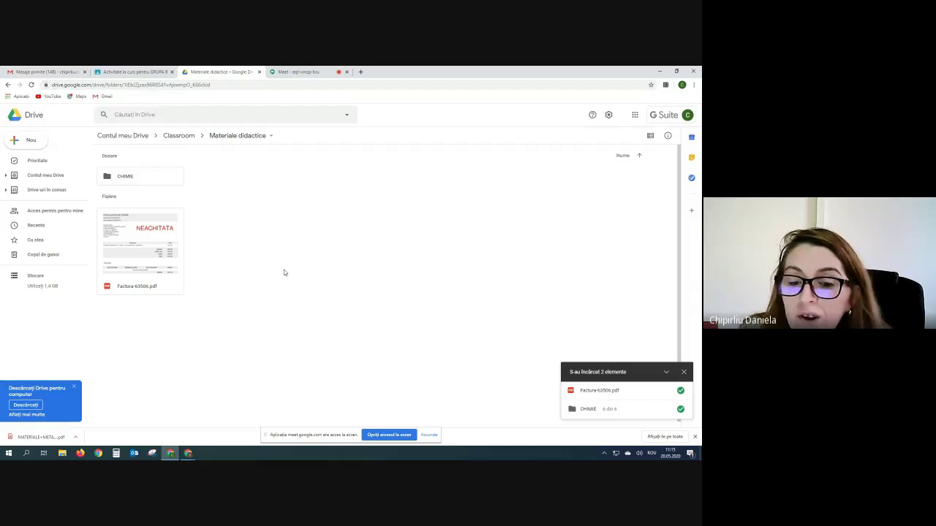
left_click(683, 372)
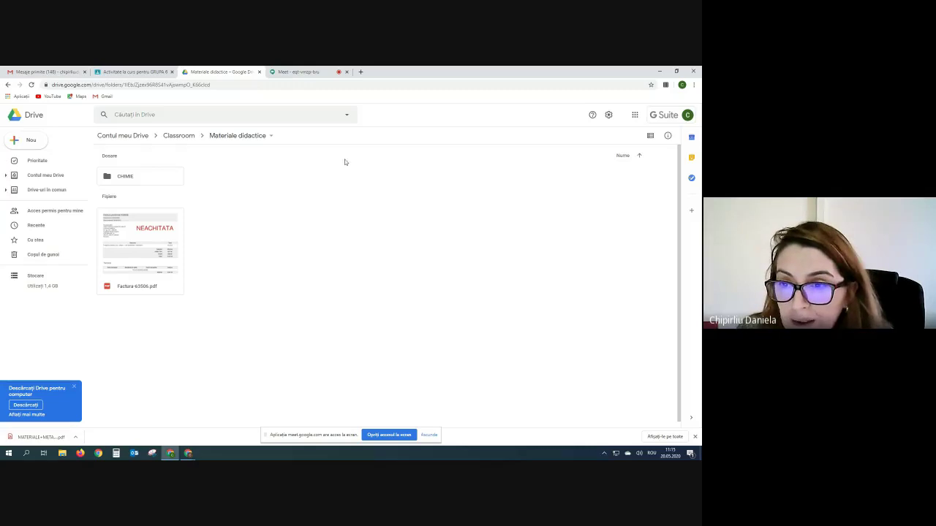
left_click(270, 136)
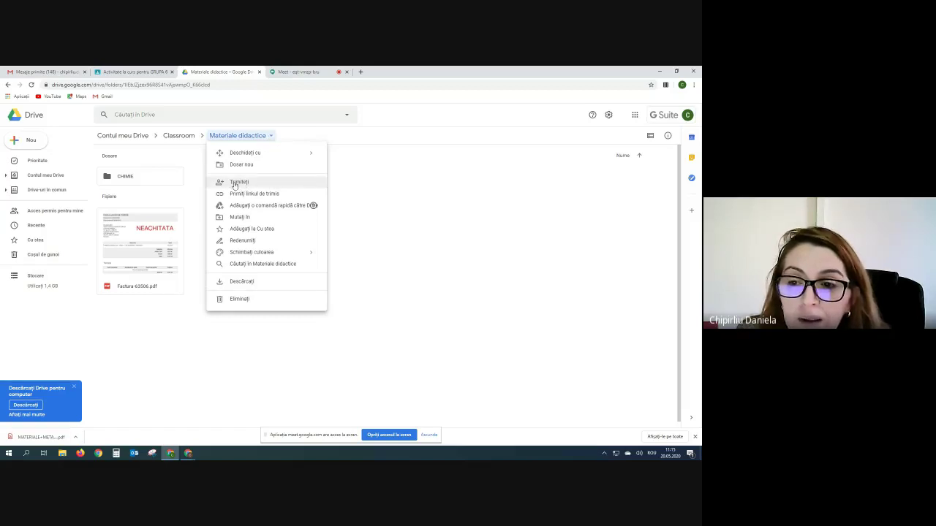
- Share Materiale didactice with the colleague's e-mail address as view-only (Poate numai să vadă)
left_click(234, 184)
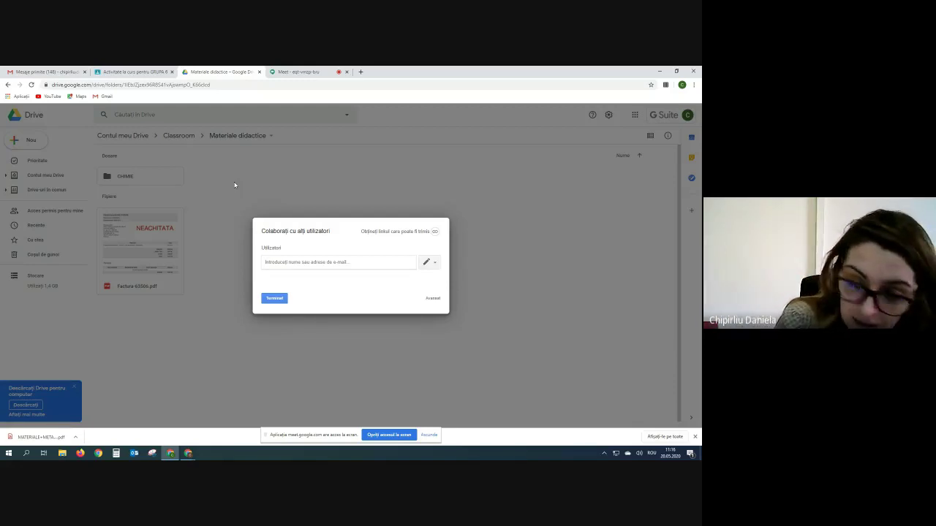
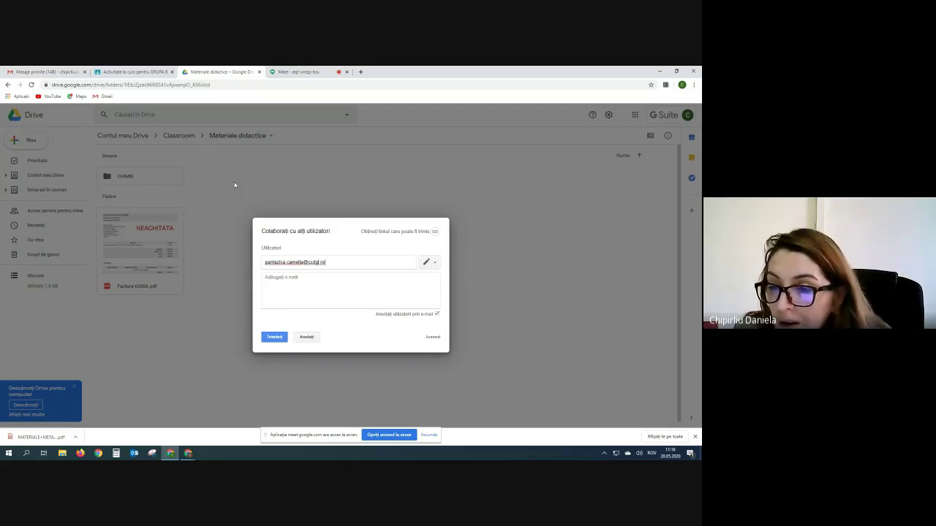
left_click(327, 300)
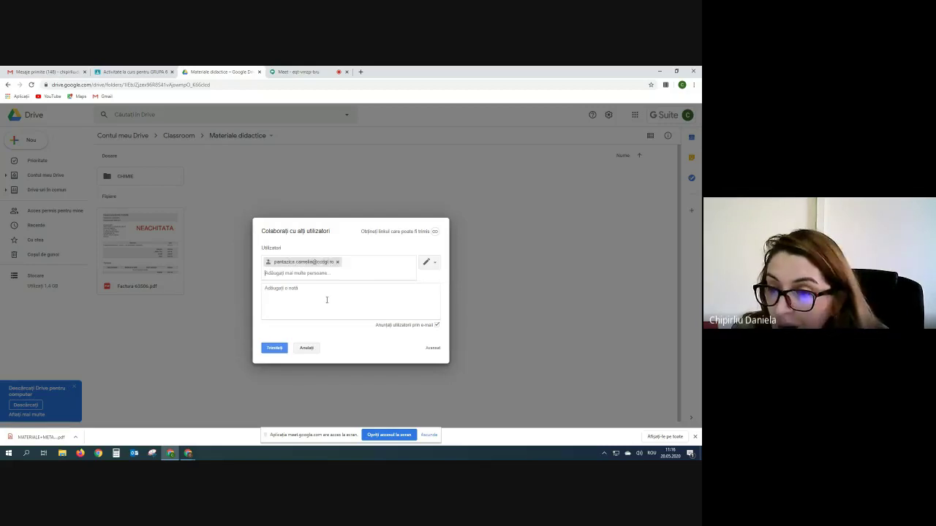
left_click(436, 265)
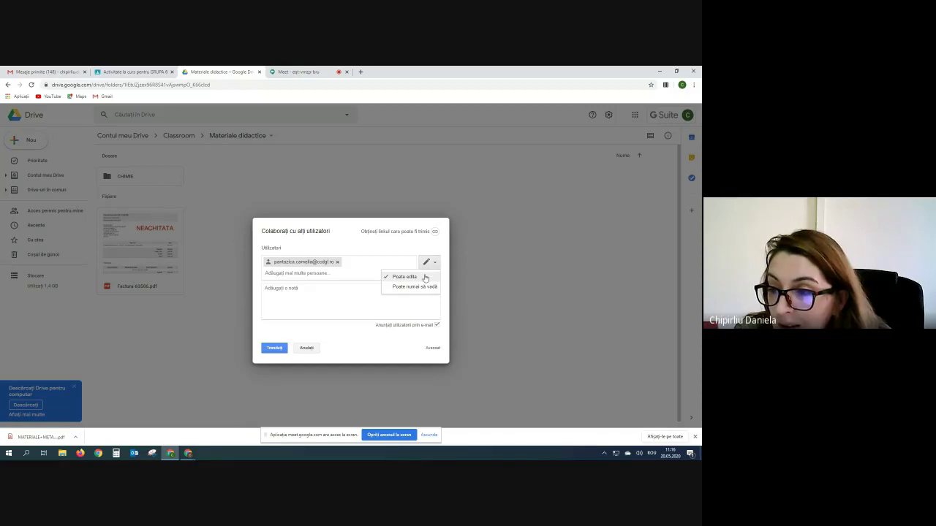
left_click(424, 288)
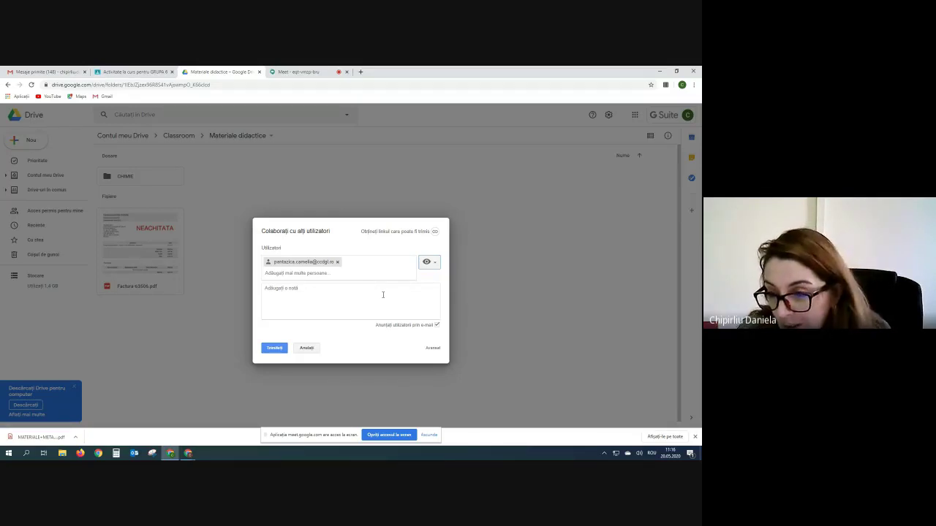
left_click(382, 295)
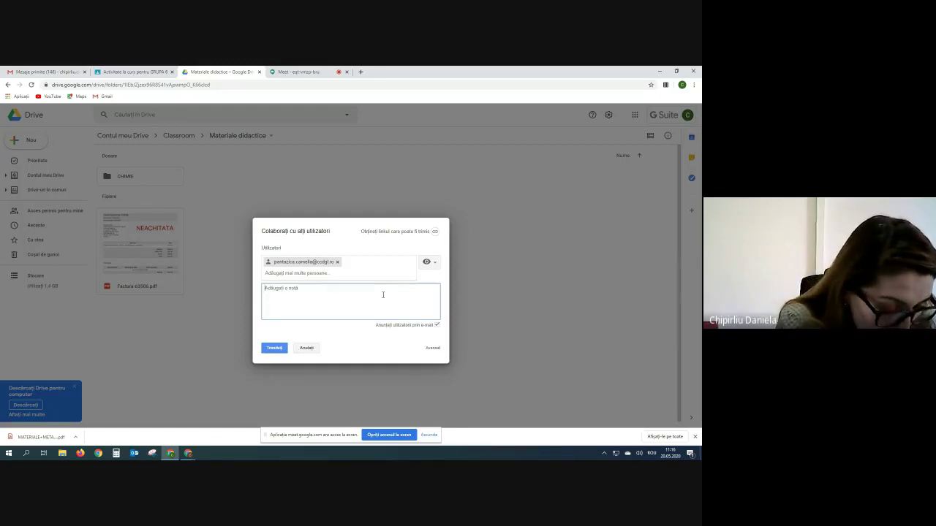
- Add the note 'Acestea sunt materialele solicitate' and turn on a shareable link for the folder
type("Aceasta e sunt m")
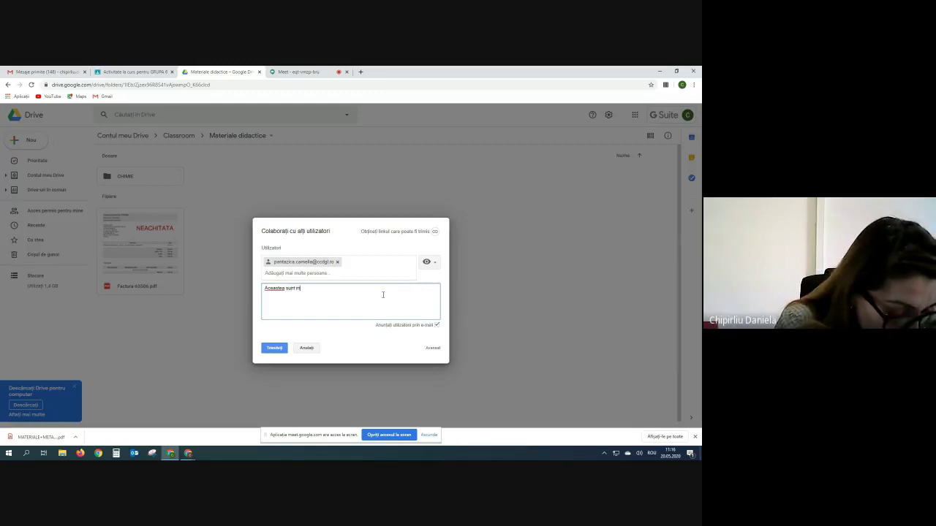
type("aterialele")
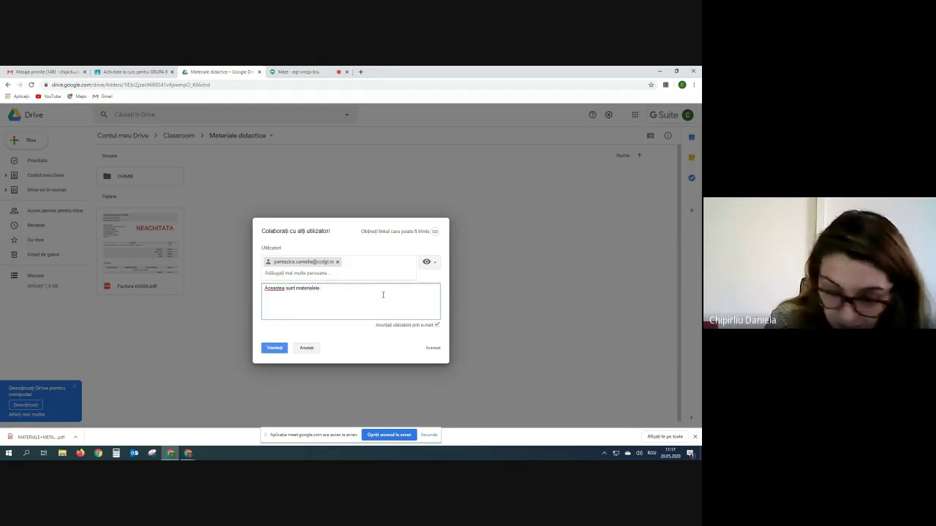
type(" su")
type("licitate")
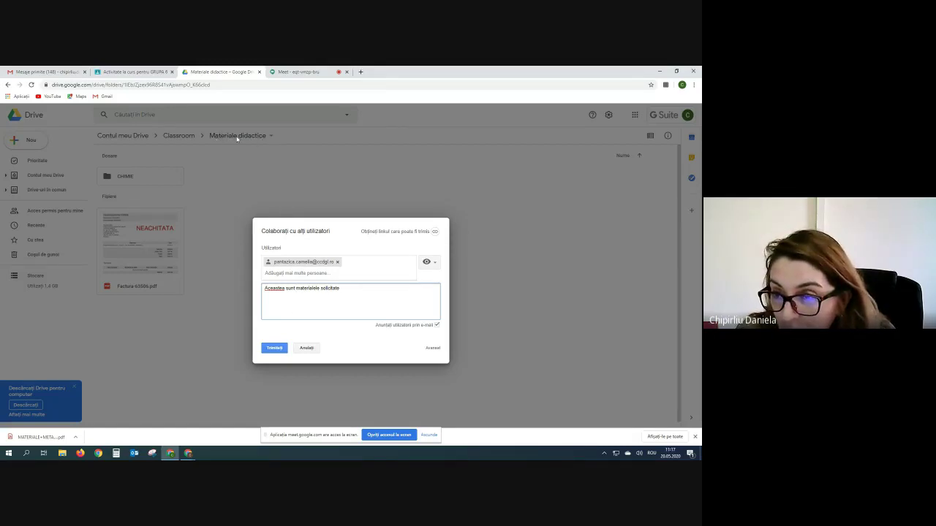
left_click(435, 233)
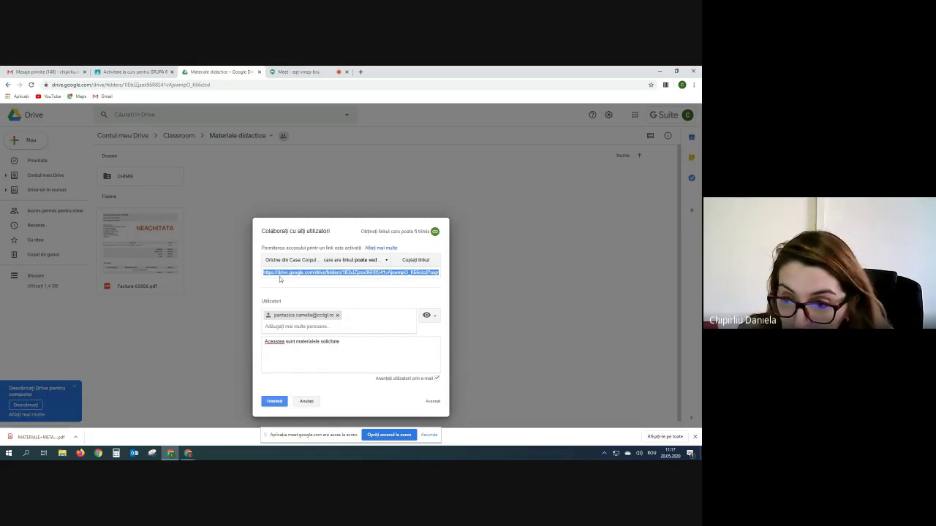
- Set link sharing to view-only for anyone at Casa Corpului Didactic Galati with the link
left_click(386, 261)
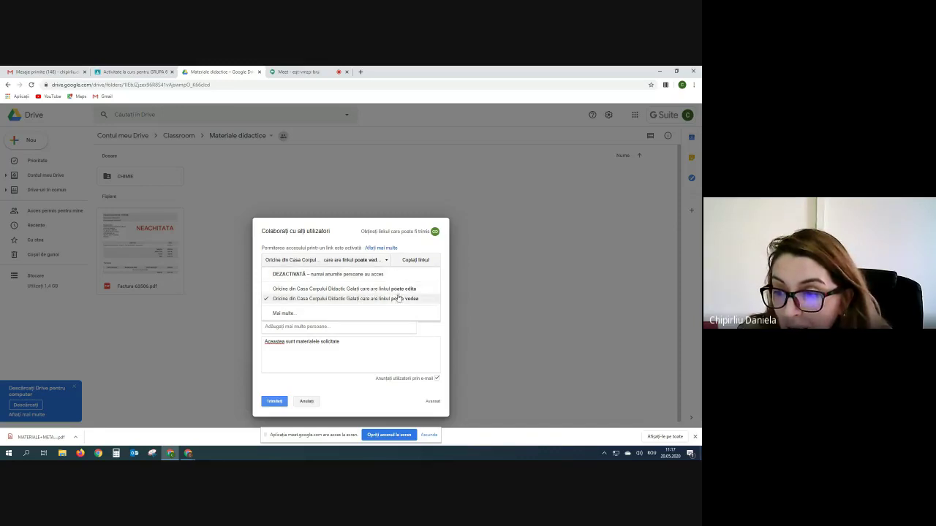
left_click(284, 314)
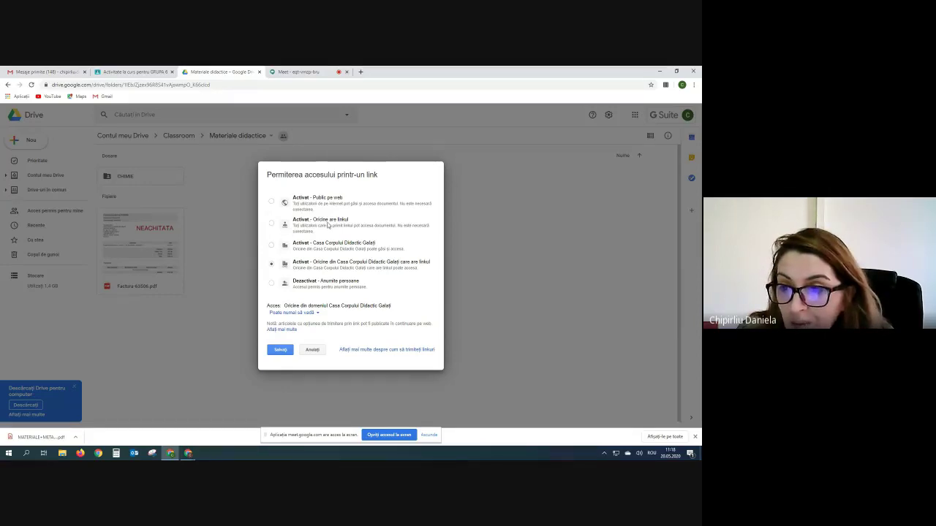
left_click(318, 313)
left_click(319, 315)
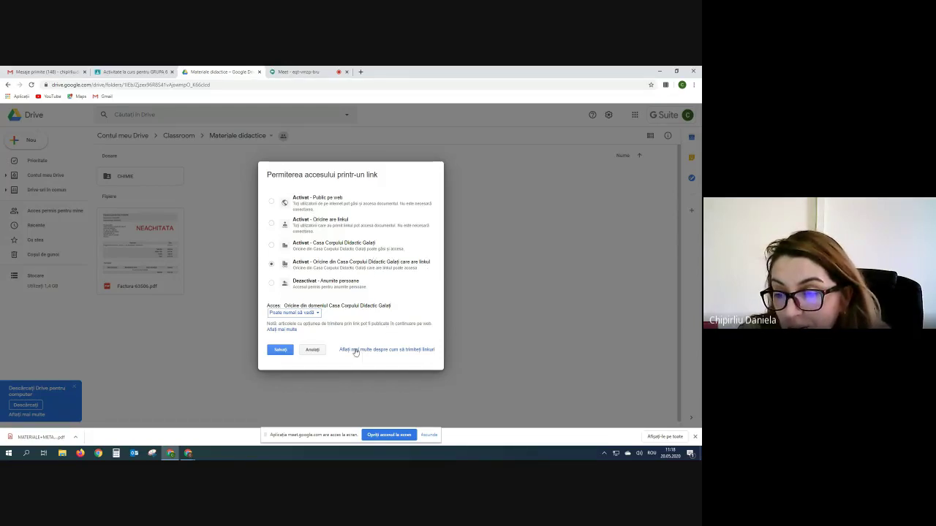
left_click(279, 350)
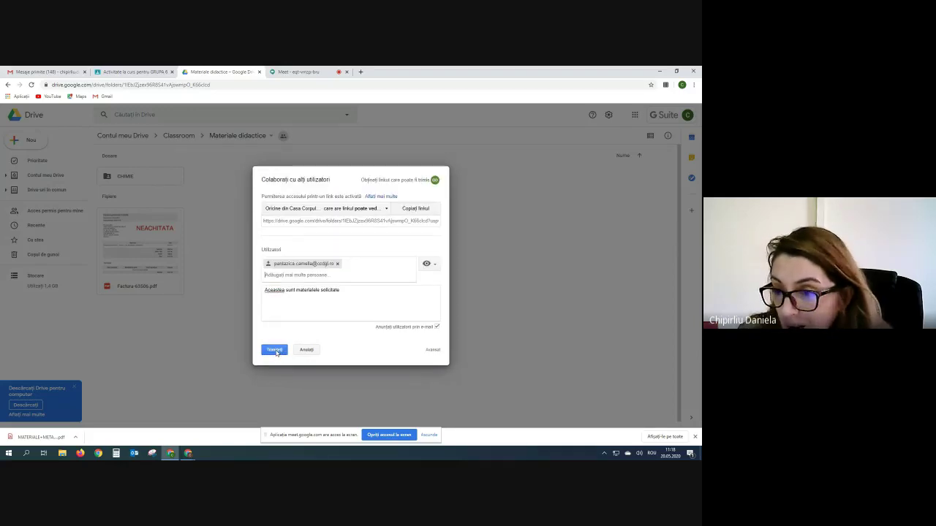
- Send the folder share invitation and return to the GRUPA 6 coursework page
left_click(276, 350)
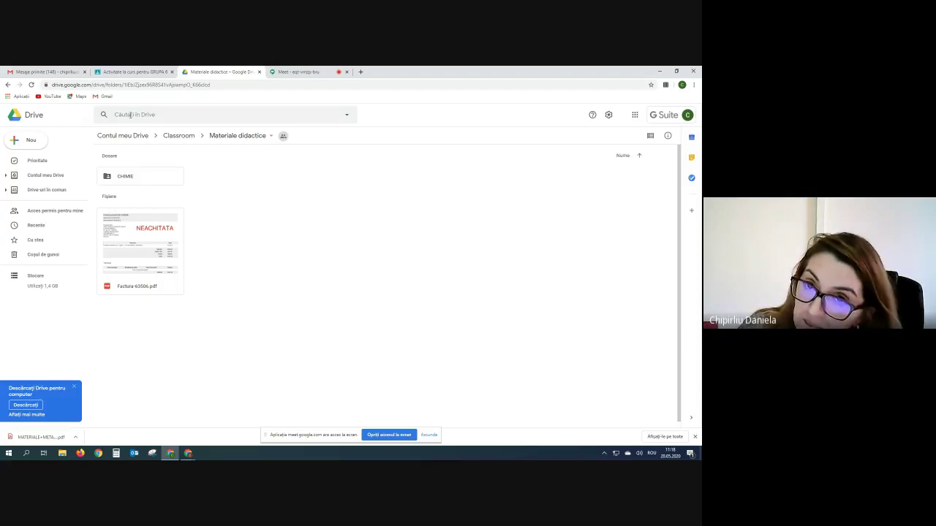
left_click(144, 73)
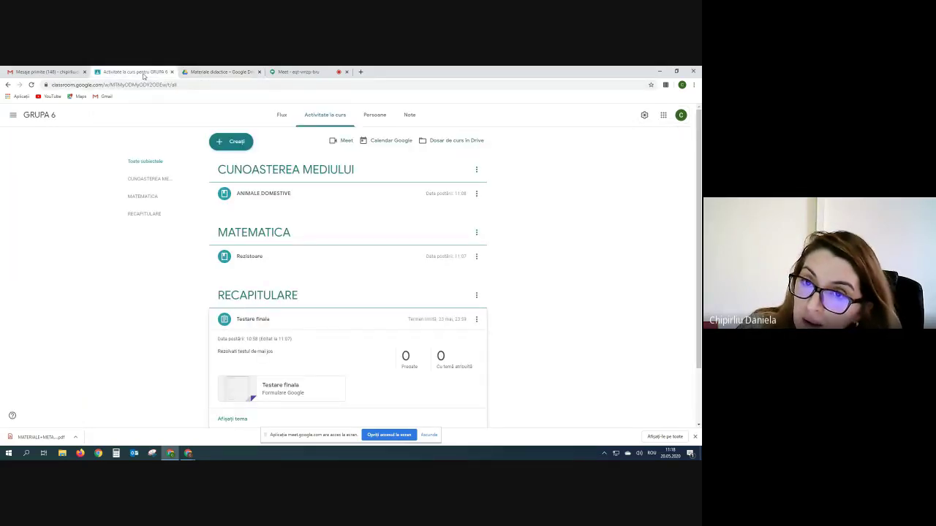
- Launch Jamboard from Gmail's Google apps menu
left_click(44, 72)
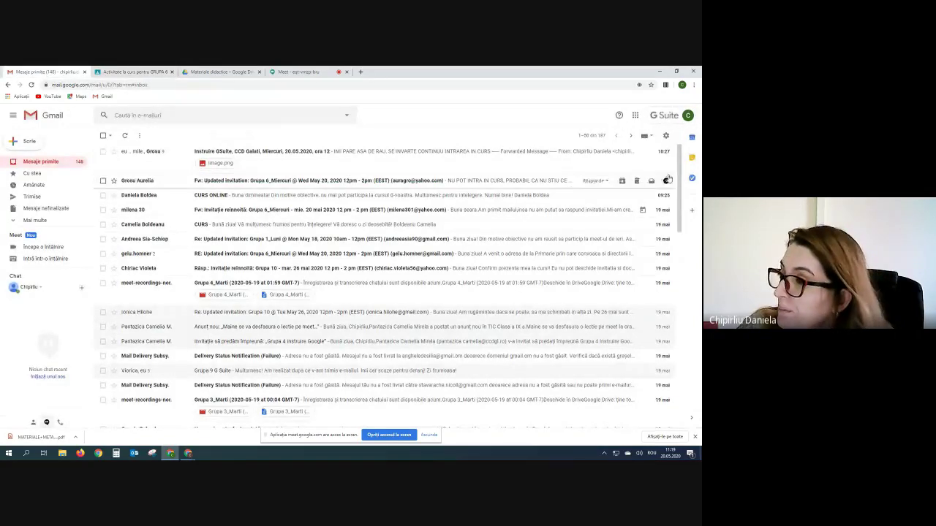
left_click(634, 116)
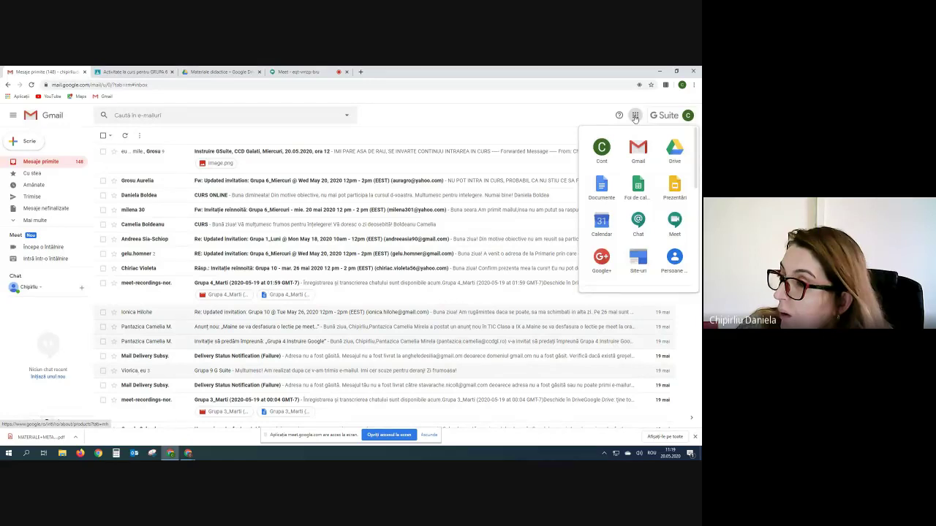
scroll(661, 210, "down", 5)
scroll(661, 212, "down", 2)
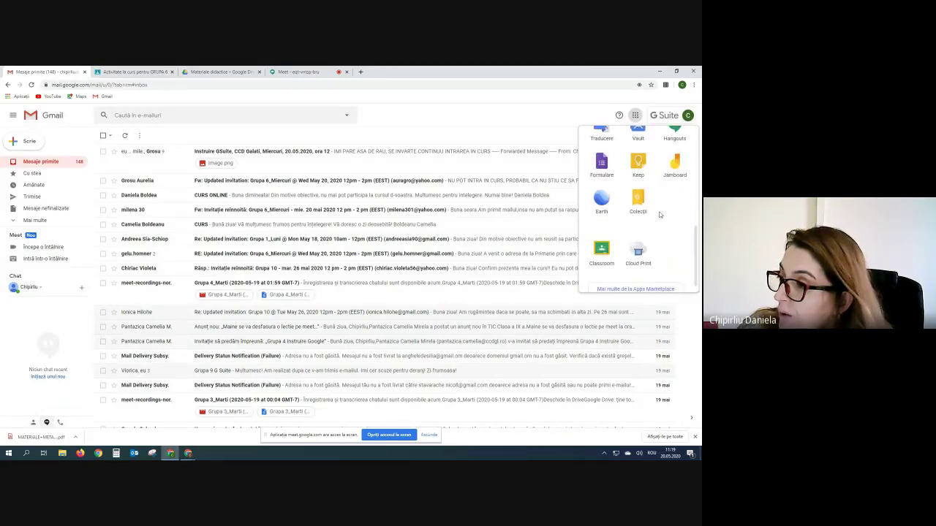
left_click(677, 166)
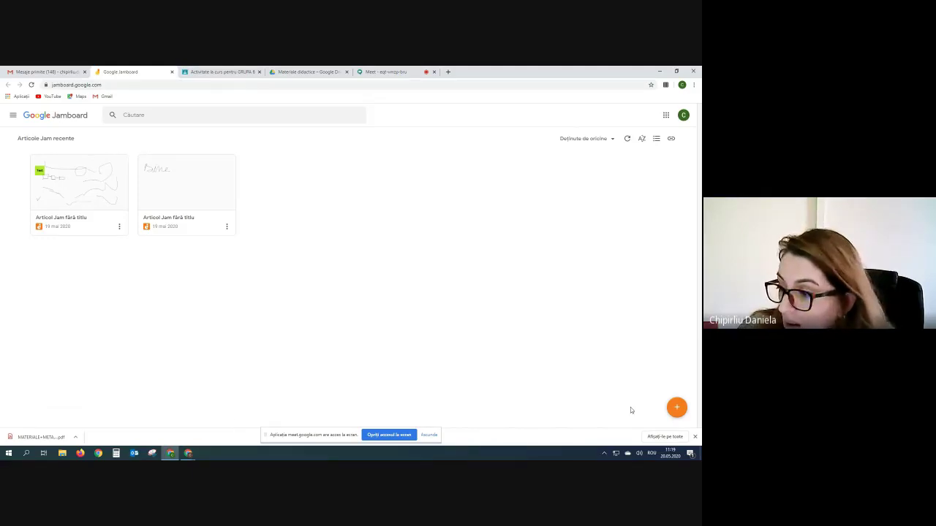
- Create a new blank Jam and handwrite 'Bine' on it with the pen tool
left_click(677, 409)
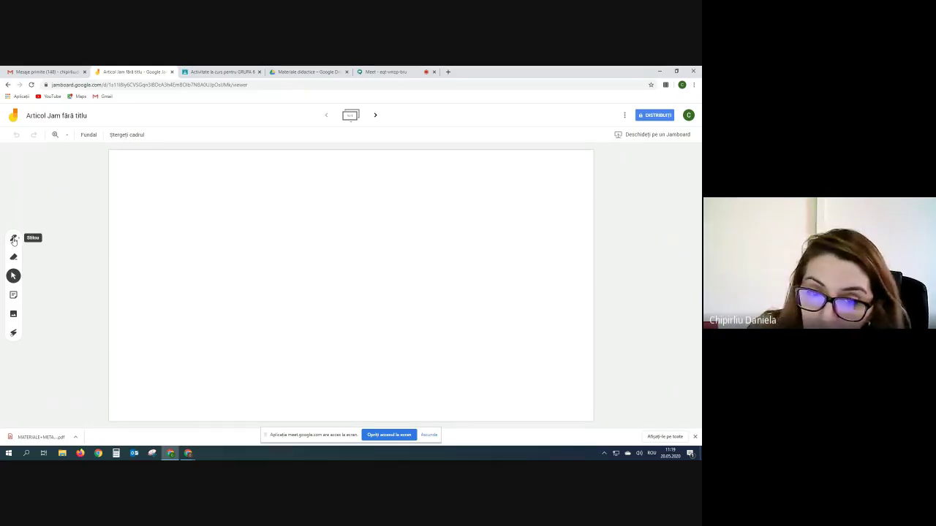
left_click(13, 239)
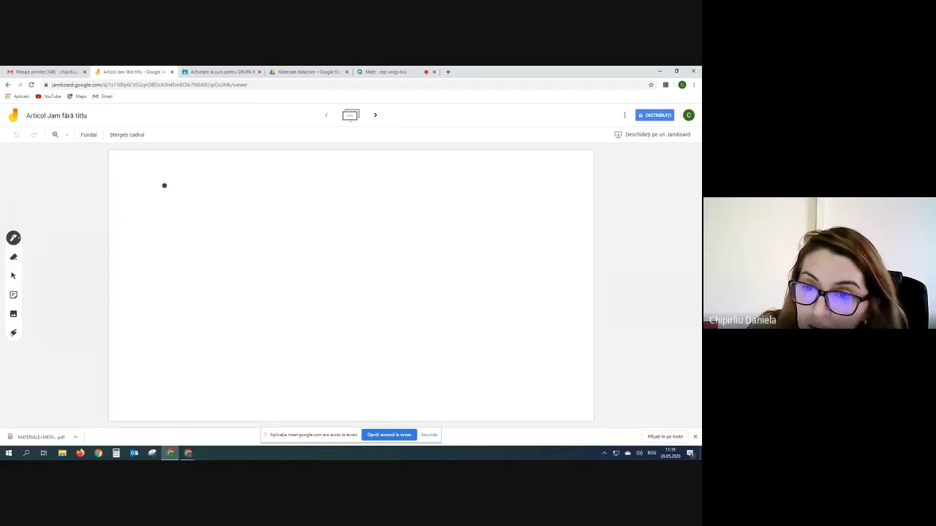
left_click_drag(147, 180, 141, 216)
mouse_move(147, 181)
left_mouse_down()
mouse_move(185, 215)
mouse_move(224, 223)
mouse_move(267, 205)
mouse_move(286, 227)
left_mouse_up()
left_click(200, 204)
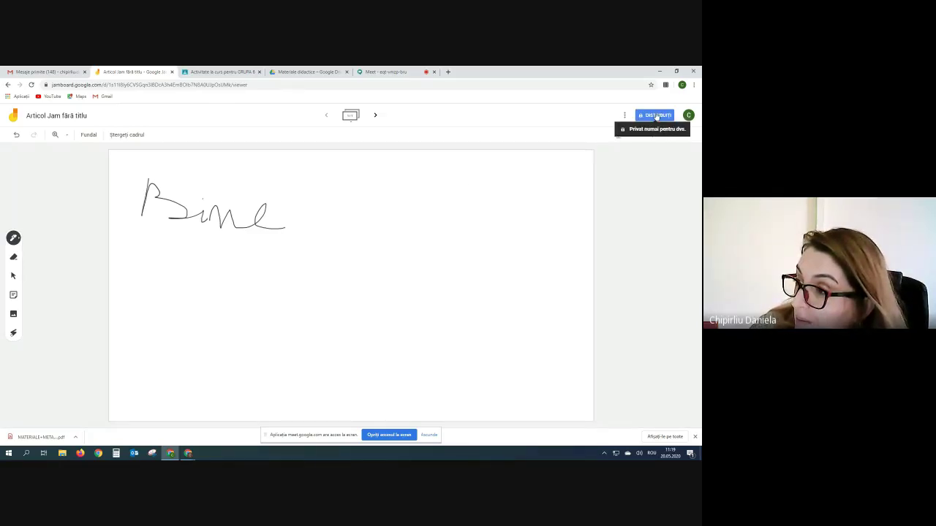
- Set the Jam's link access to 'Oricine are linkul' with 'Poate edita', save, and copy the link
left_click(657, 116)
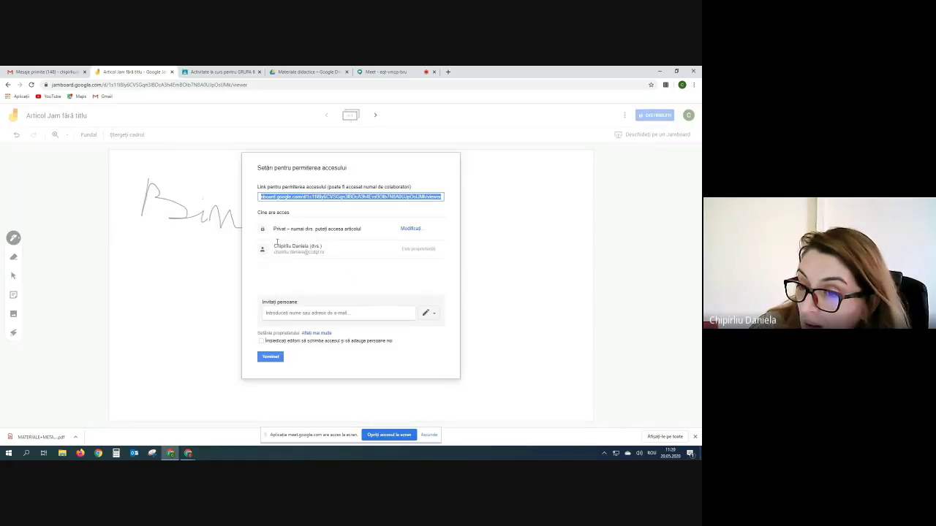
left_click(412, 229)
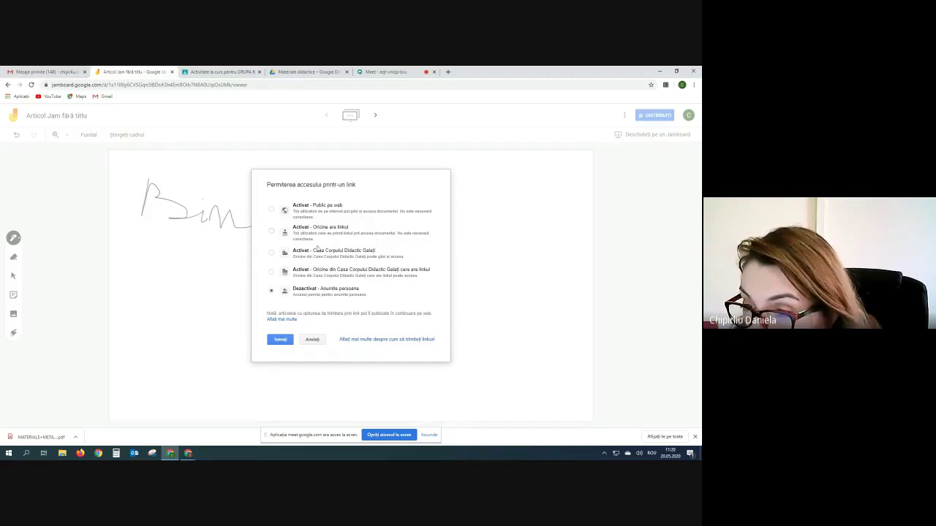
left_click(271, 233)
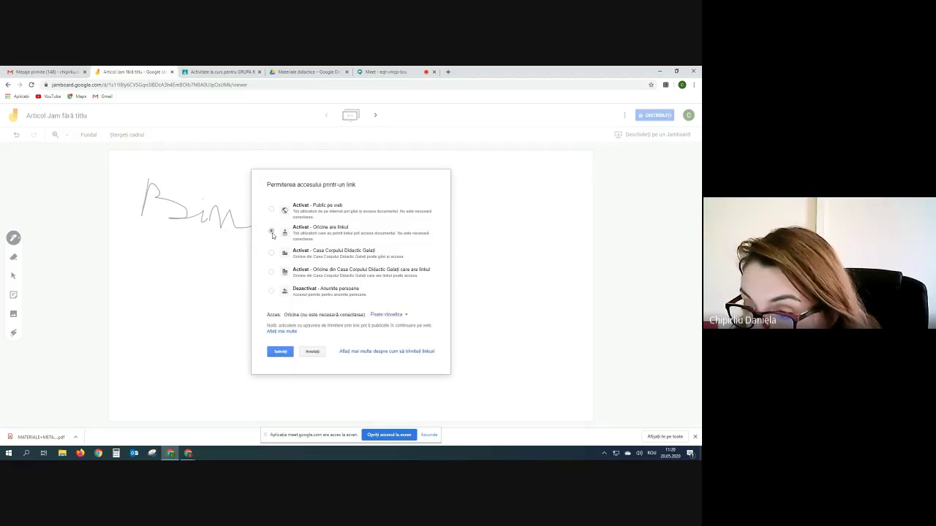
left_click(406, 316)
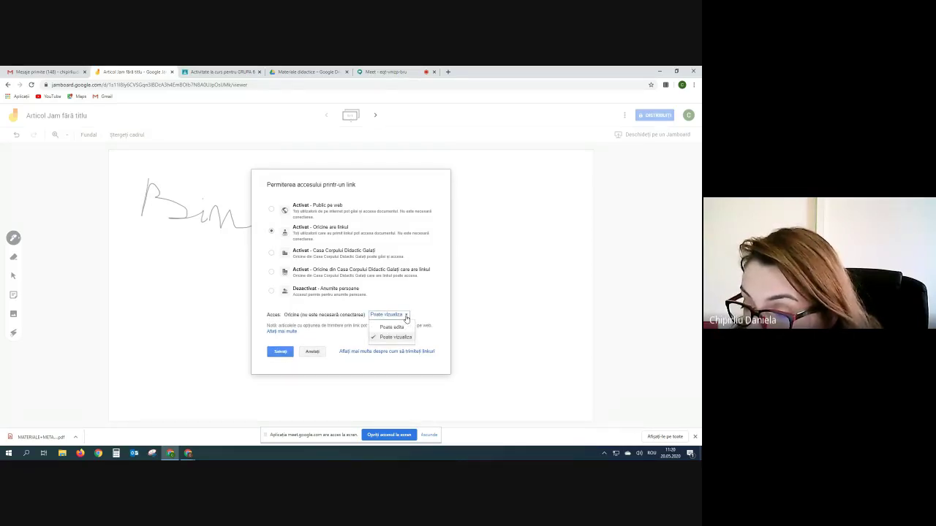
left_click(393, 327)
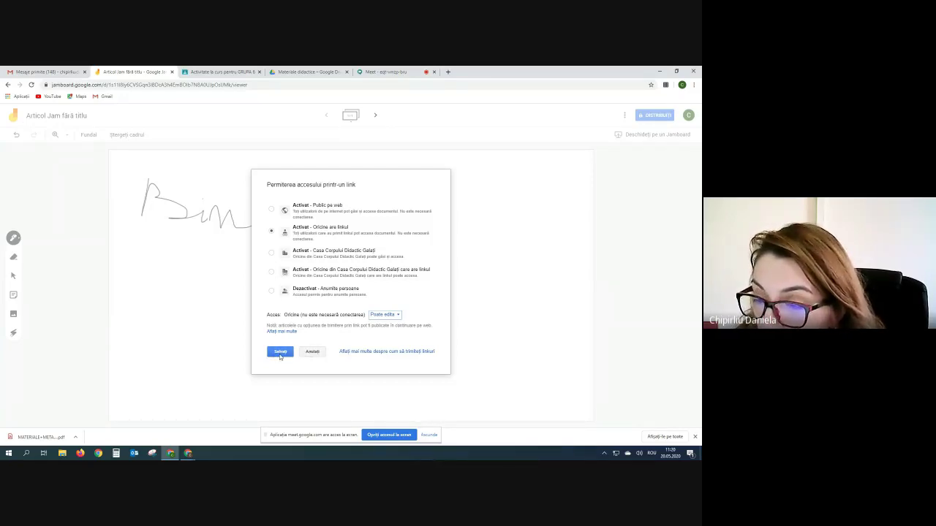
left_click(280, 352)
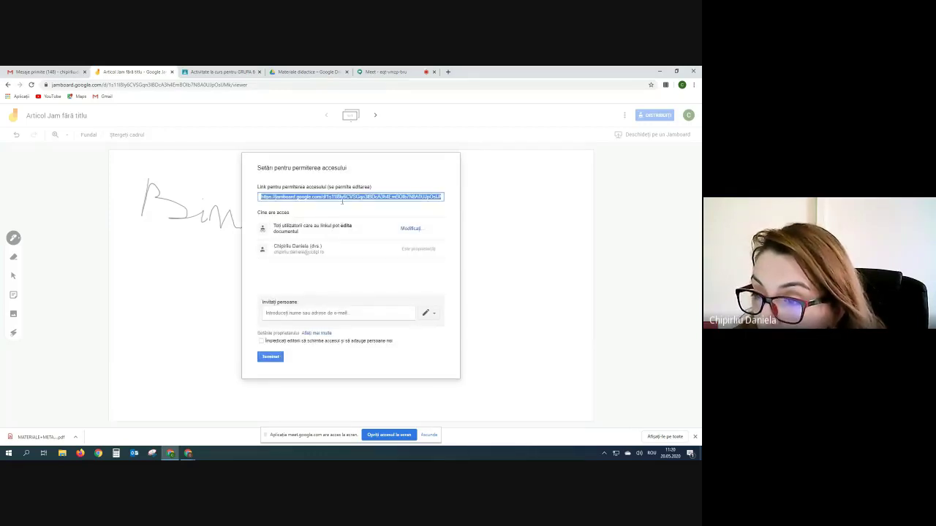
right_click(343, 197)
left_click(356, 206)
- Paste and send the Jamboard link in the Meet chat, then close the Jam's sharing dialog
left_click(375, 73)
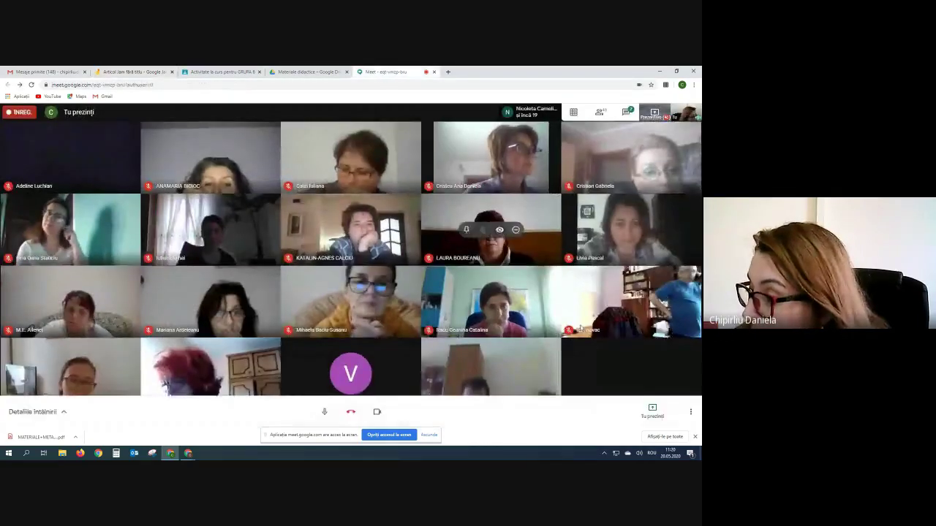
left_click(627, 112)
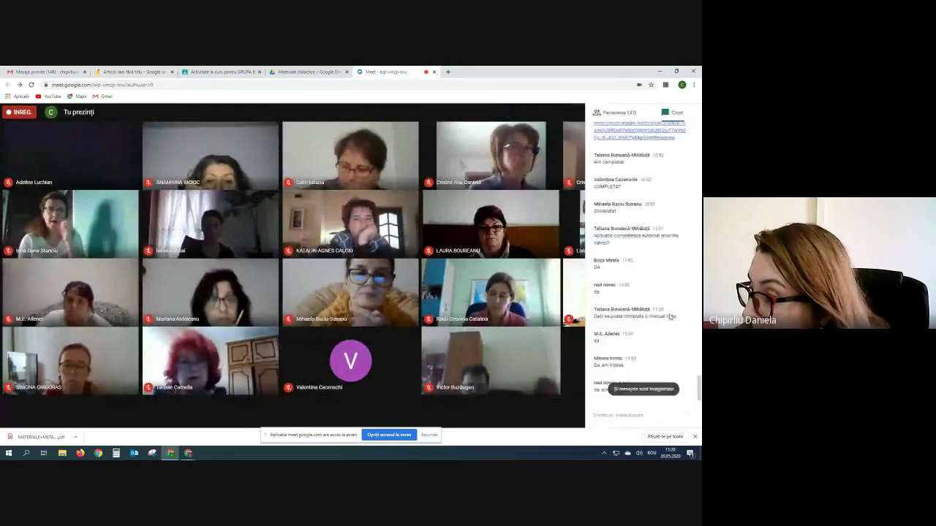
right_click(613, 415)
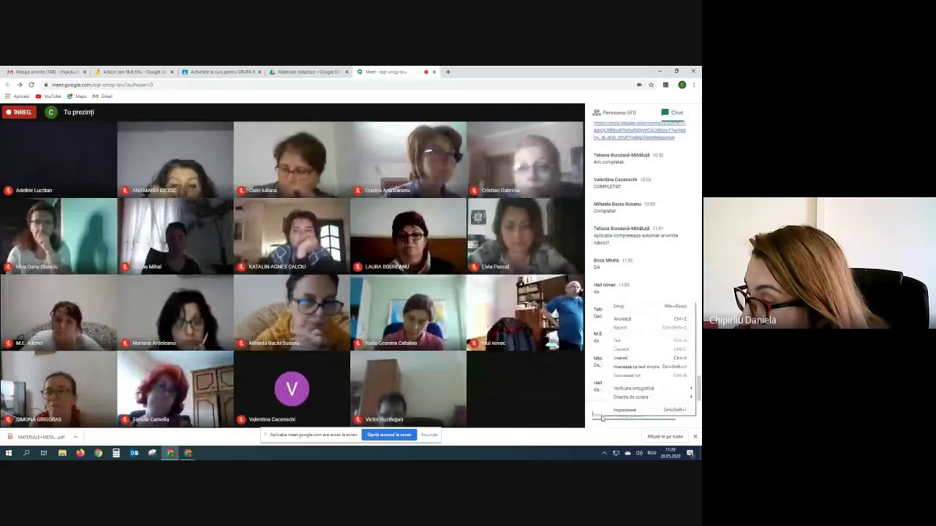
left_click(624, 359)
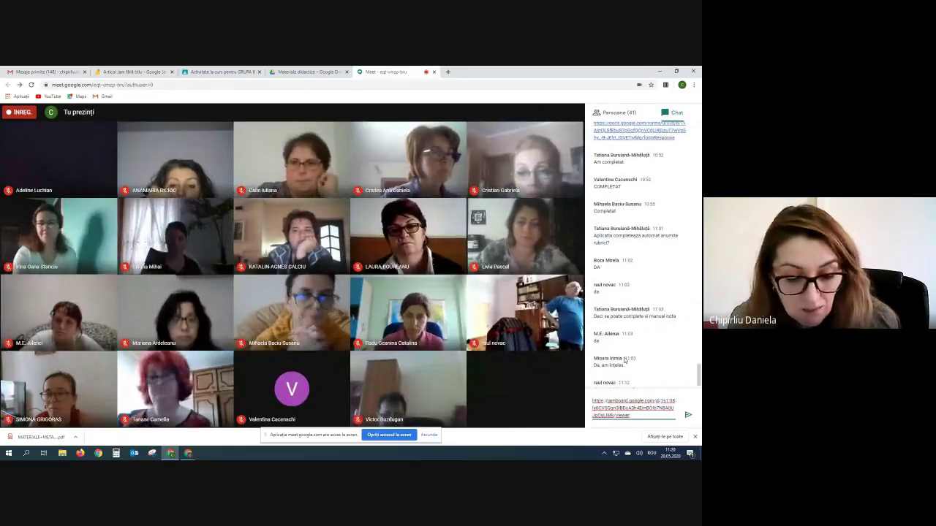
key("Return")
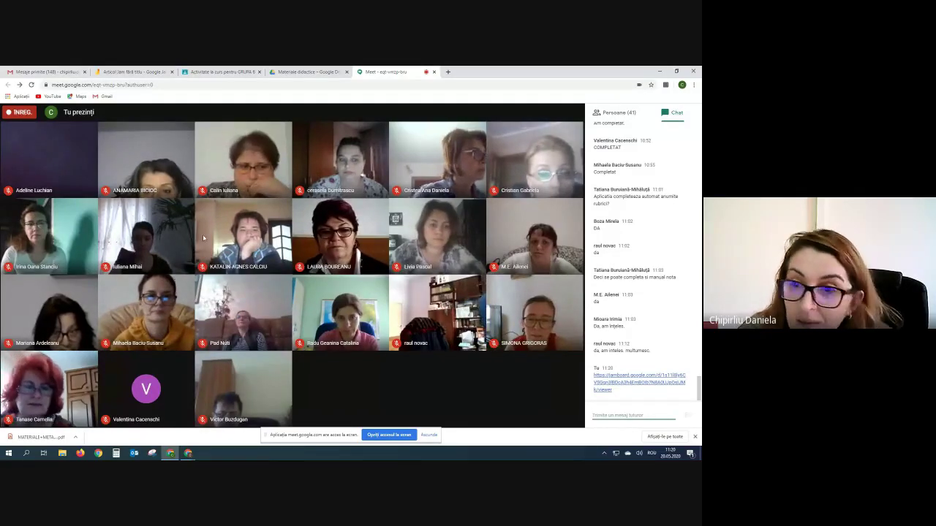
left_click(134, 71)
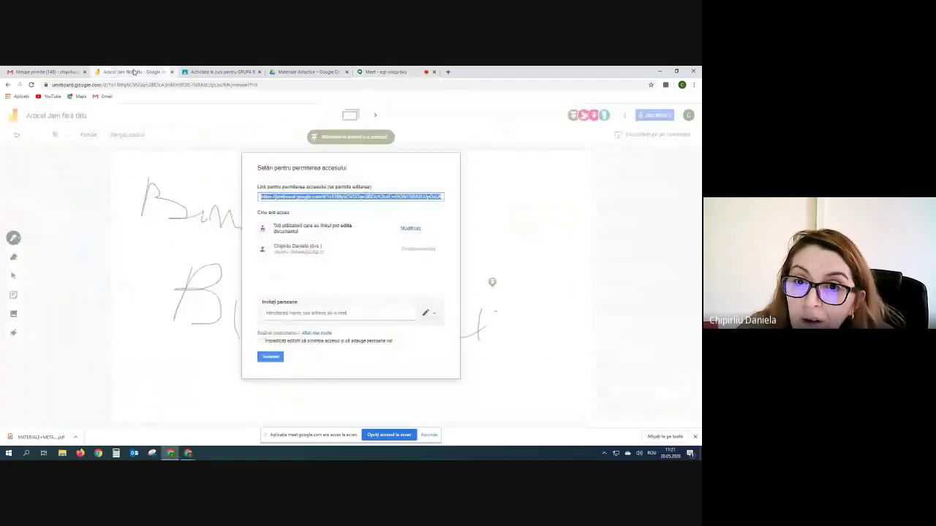
left_click(269, 357)
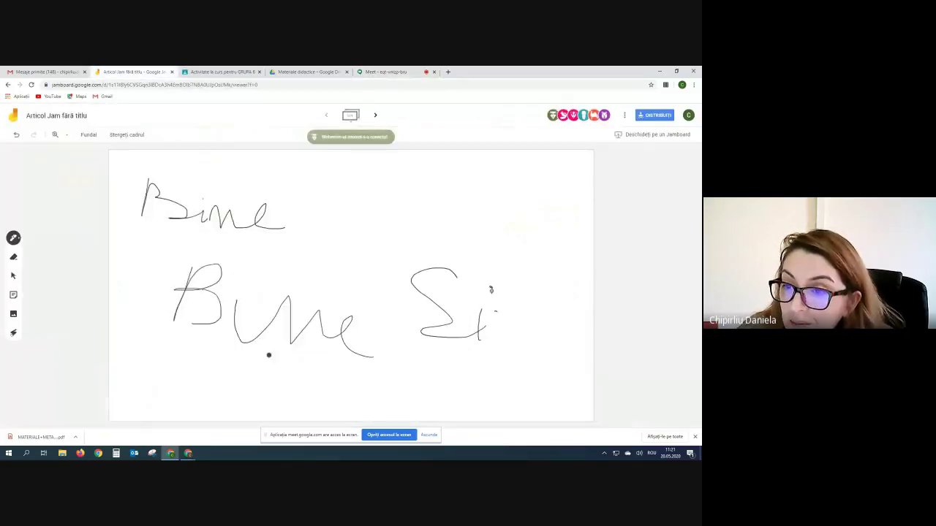